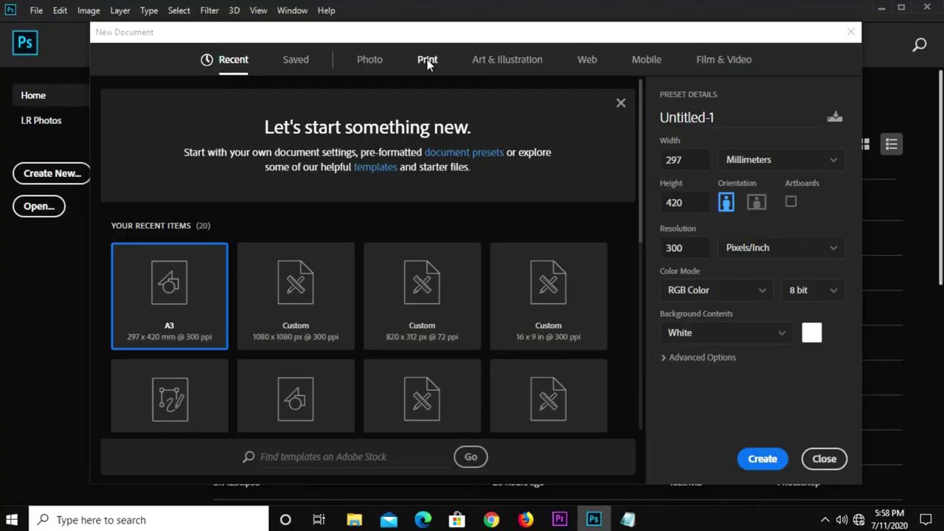
Step: Create a new A3 print document at 300 ppi
{"action": "left_click", "coordinate": [428, 60]}
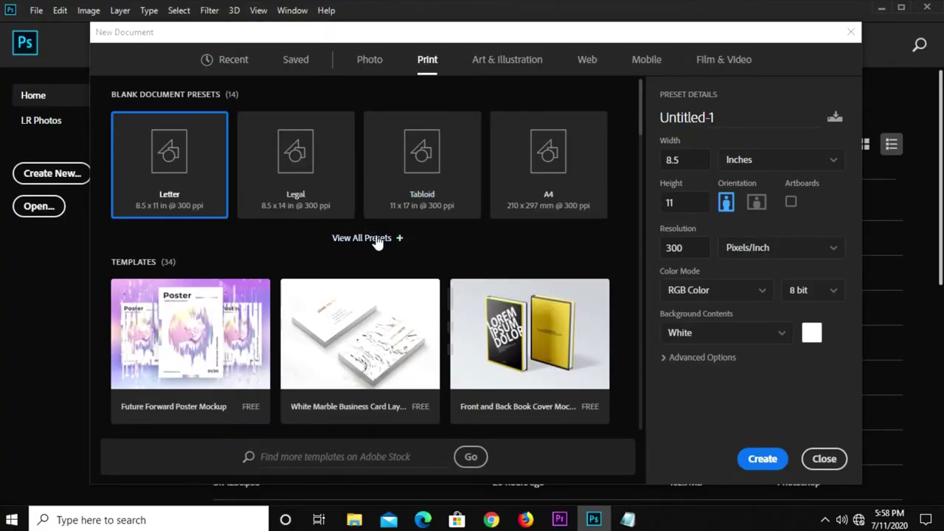
{"action": "left_click", "coordinate": [377, 242]}
{"action": "left_click", "coordinate": [417, 299]}
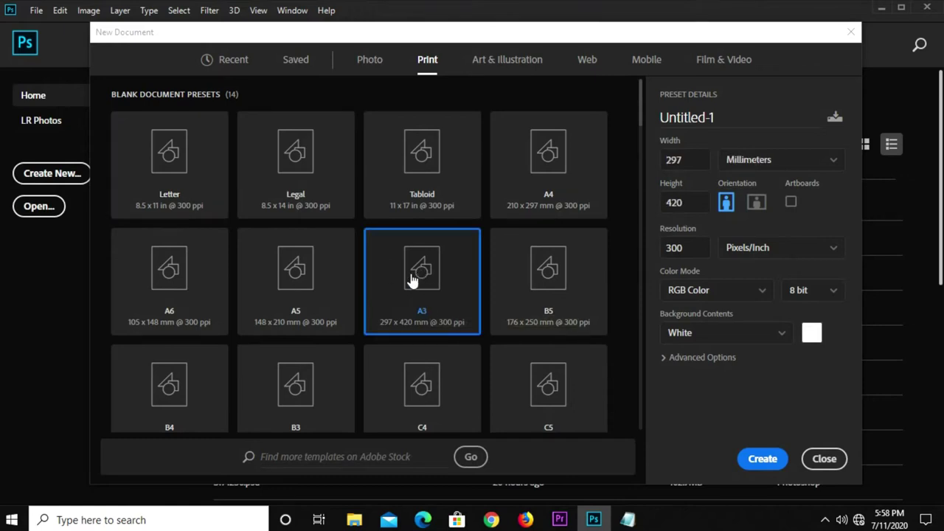
{"action": "left_click_drag", "start_coordinate": [684, 248], "coordinate": [660, 248]}
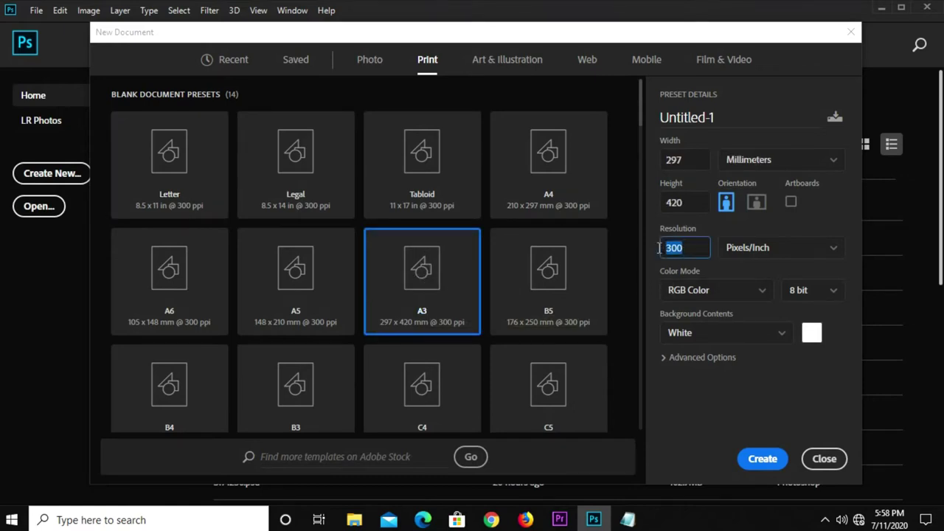
{"action": "left_click", "coordinate": [762, 459]}
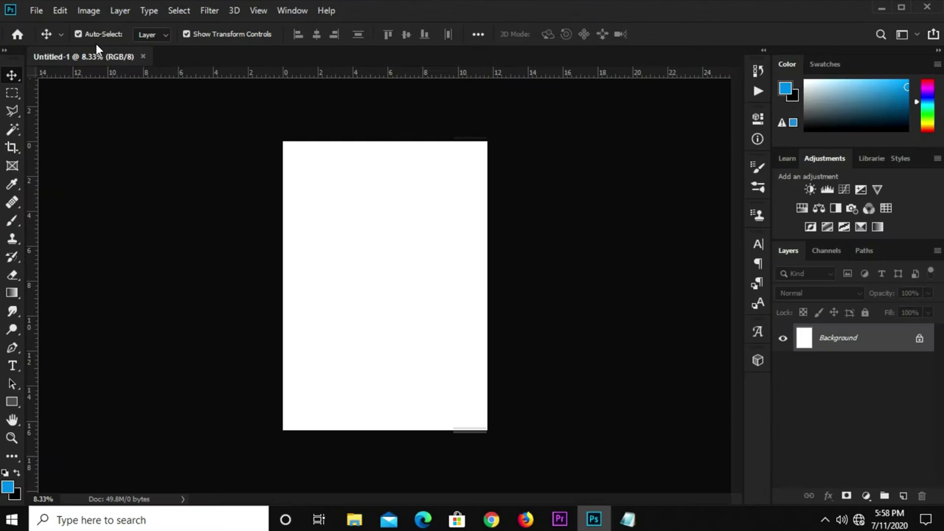
Step: Rotate the canvas 90° clockwise to landscape orientation
{"action": "left_click", "coordinate": [89, 10]}
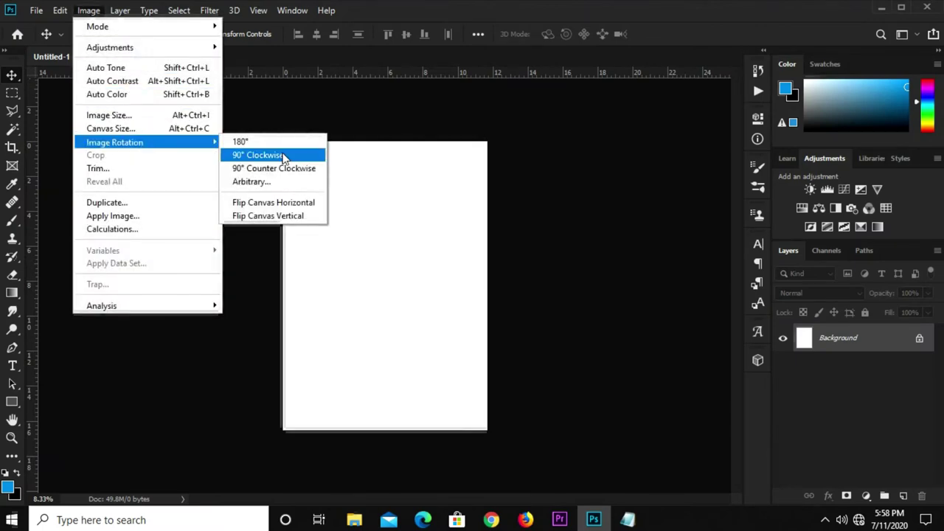
{"action": "mouse_move", "coordinate": [115, 143]}
{"action": "left_click", "coordinate": [283, 156]}
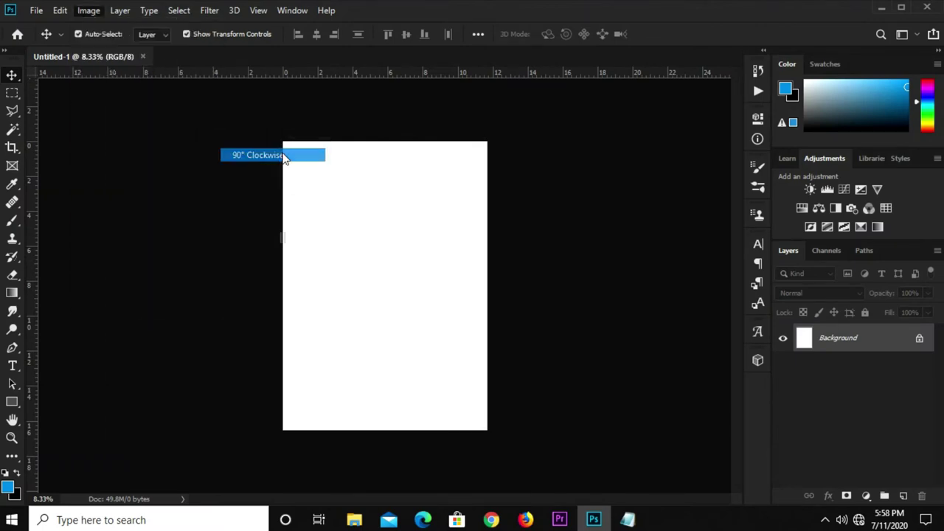
{"action": "left_click", "coordinate": [446, 326], "text": "ctrl"}
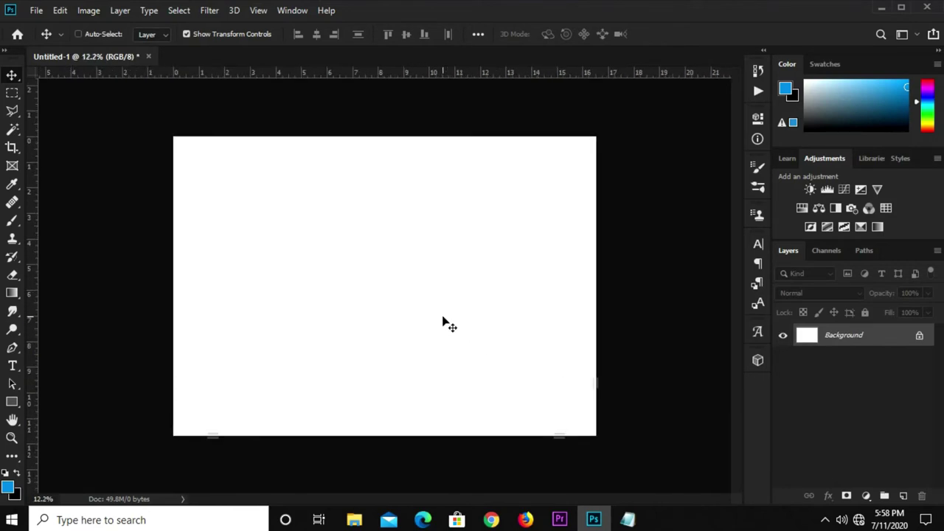
{"action": "left_click", "coordinate": [446, 325], "text": "ctrl"}
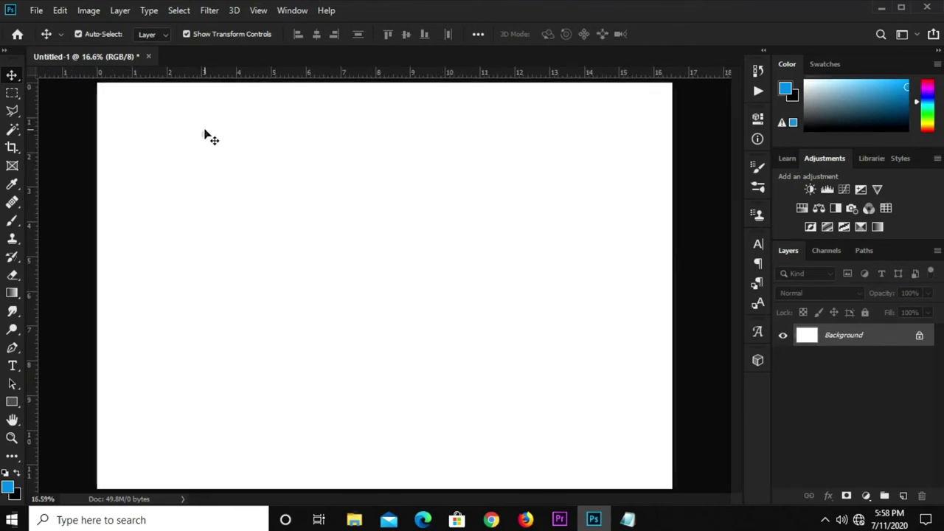
Step: Add a Solid Color fill layer using hex 111f8c copied from the notes
{"action": "left_click", "coordinate": [866, 498]}
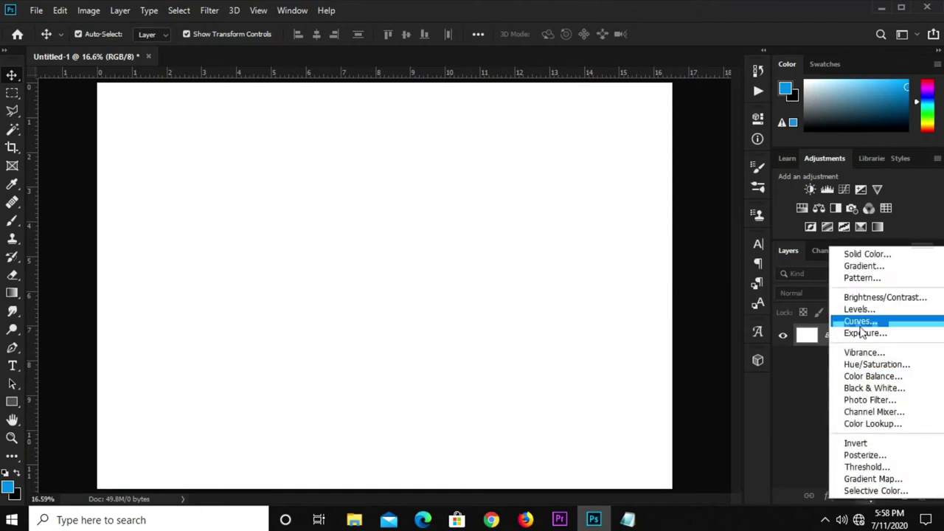
{"action": "left_click", "coordinate": [868, 254]}
{"action": "key", "text": "alt+Tab"}
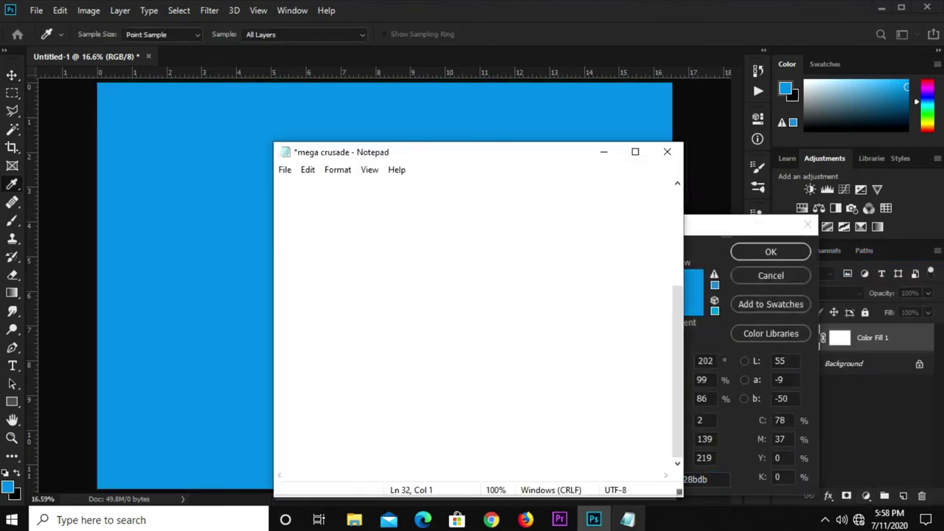
{"action": "double_click", "coordinate": [315, 385]}
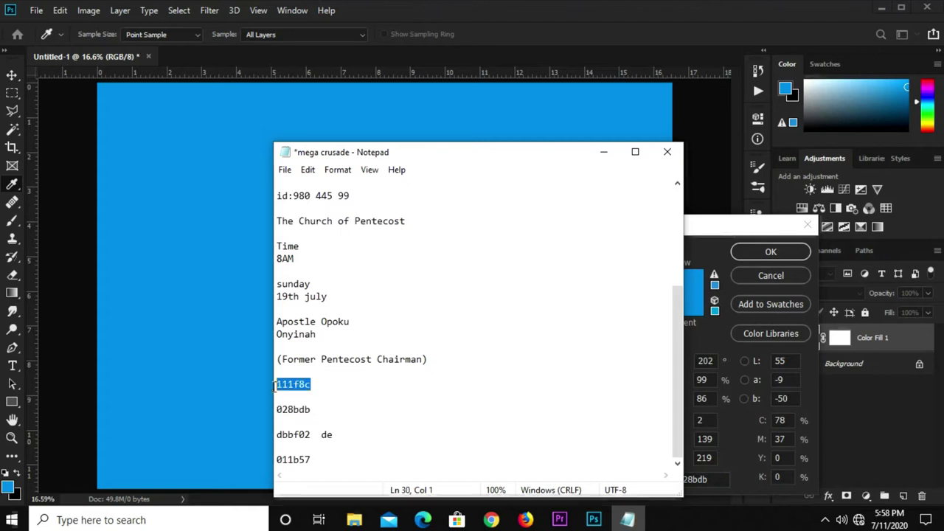
{"action": "right_click", "coordinate": [283, 384]}
{"action": "left_click", "coordinate": [341, 220]}
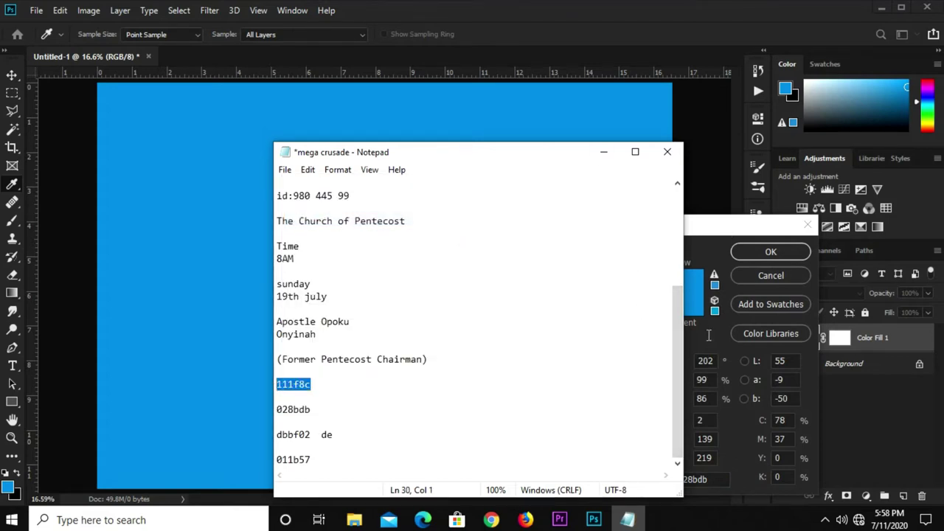
{"action": "key", "text": "alt+Tab"}
{"action": "key", "text": "ctrl+v"}
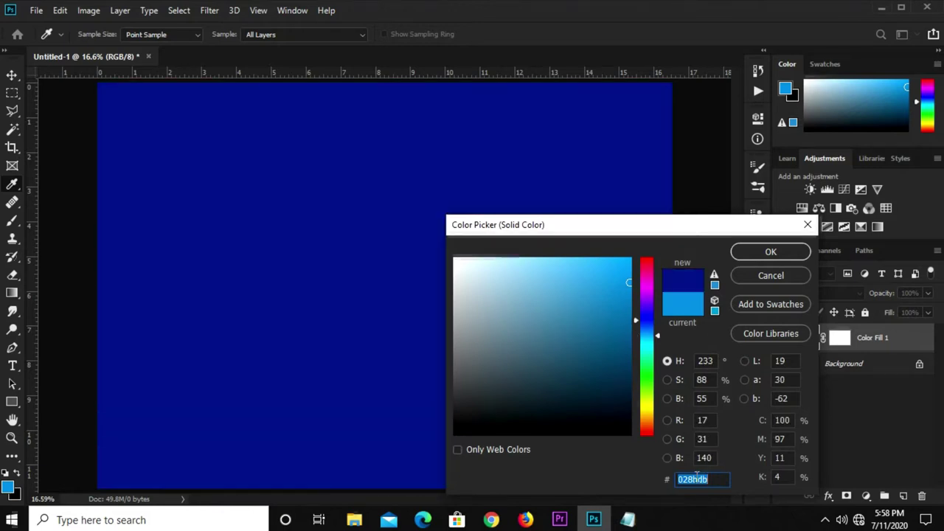
{"action": "left_click_drag", "start_coordinate": [707, 479], "coordinate": [674, 478]}
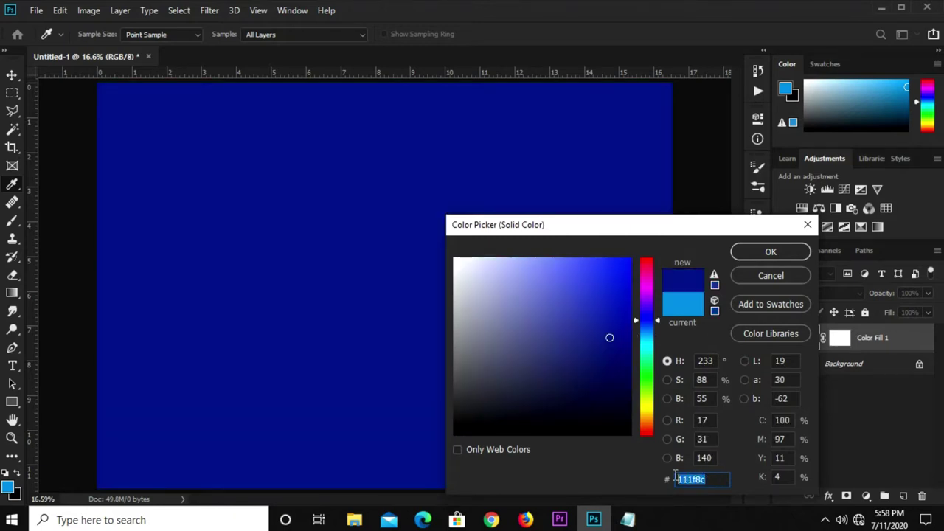
{"action": "left_click", "coordinate": [761, 254]}
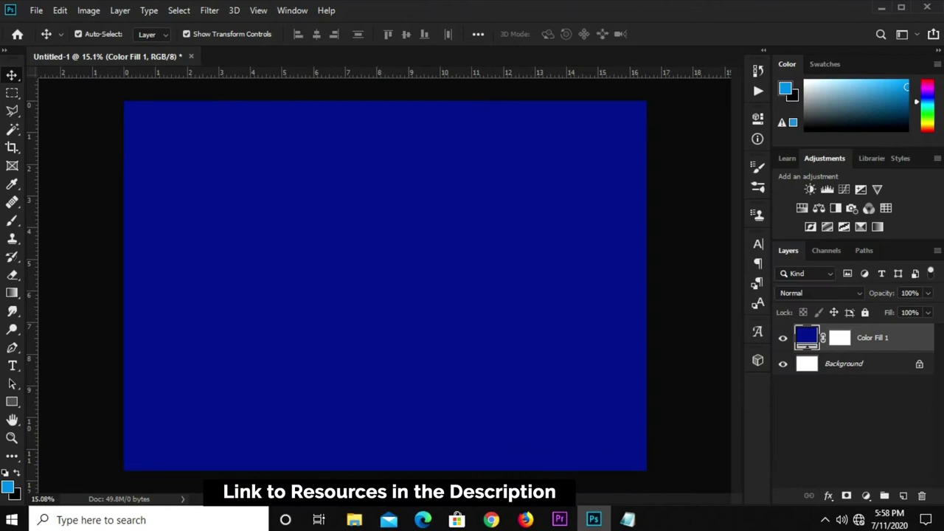
Step: Bring the city photo from recent file cop.psd in, scaled to the flyer's width at the top
{"action": "left_click", "coordinate": [35, 10]}
{"action": "mouse_move", "coordinate": [62, 93]}
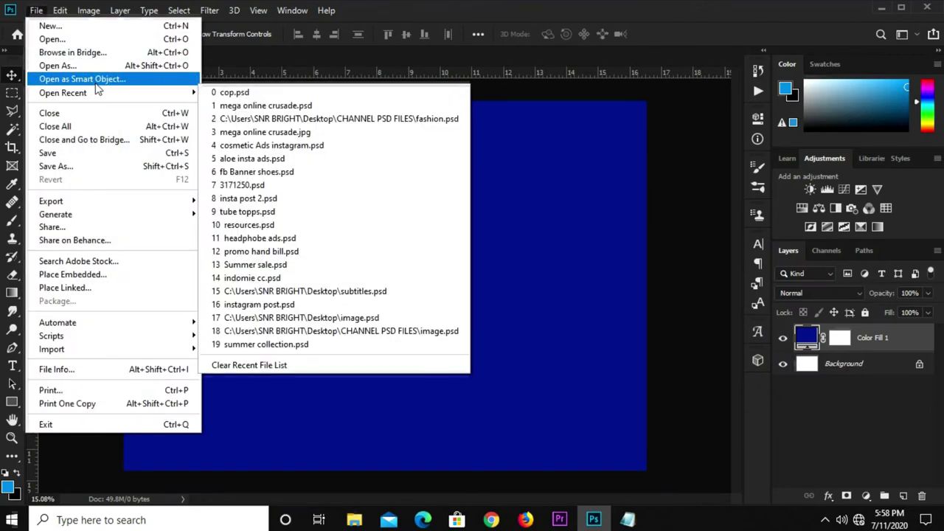
{"action": "left_click", "coordinate": [225, 94]}
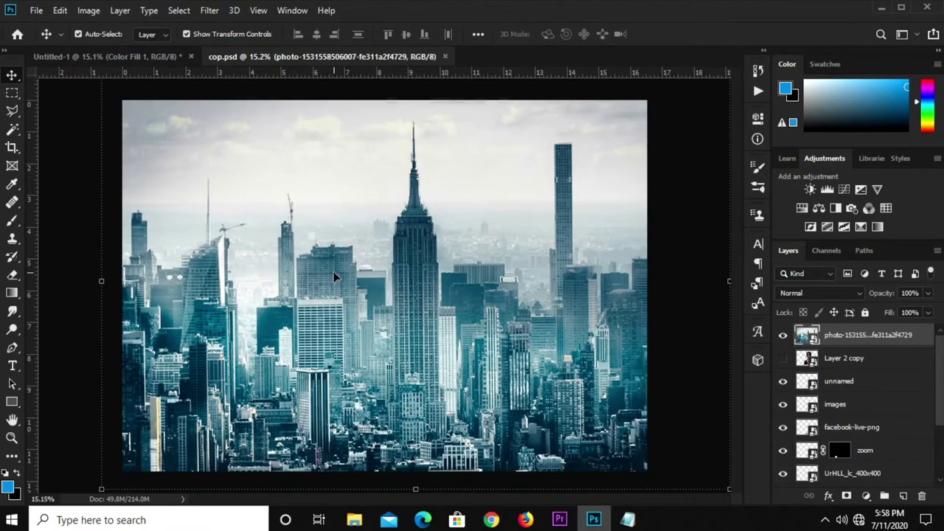
{"action": "mouse_move", "coordinate": [350, 274]}
{"action": "left_mouse_down"}
{"action": "mouse_move", "coordinate": [127, 59]}
{"action": "mouse_move", "coordinate": [249, 215]}
{"action": "mouse_move", "coordinate": [326, 236]}
{"action": "left_mouse_up"}
{"action": "key", "text": "ctrl+t"}
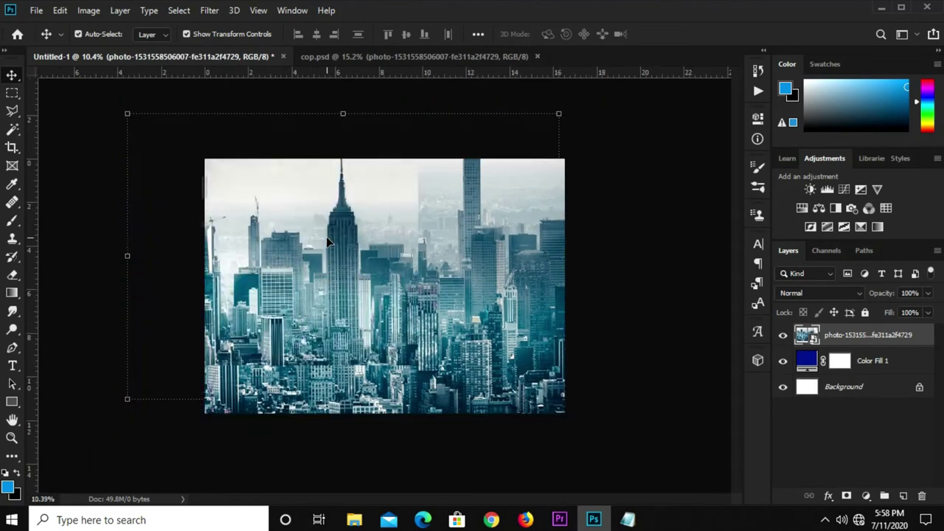
{"action": "key", "text": "ctrl+t"}
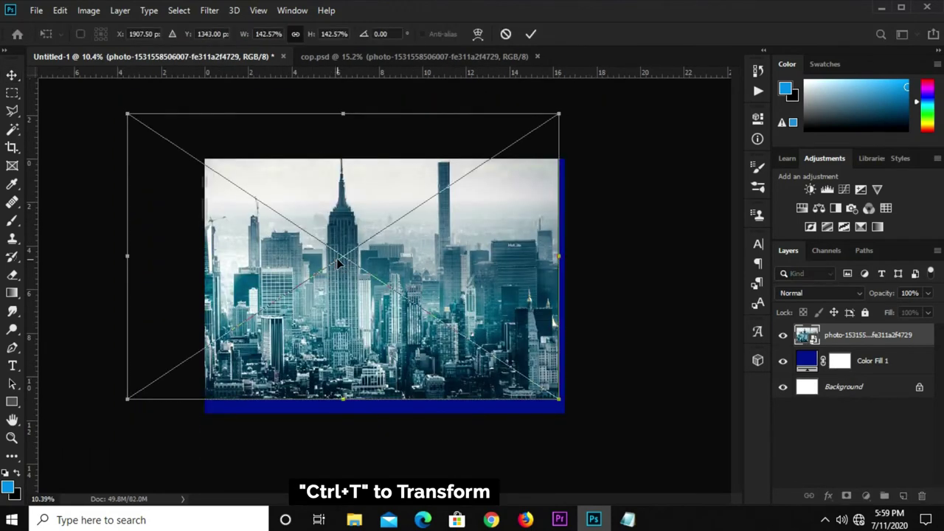
{"action": "left_click_drag", "start_coordinate": [343, 400], "coordinate": [338, 361]}
{"action": "mouse_move", "coordinate": [330, 287]}
{"action": "left_mouse_down"}
{"action": "mouse_move", "coordinate": [389, 306]}
{"action": "mouse_move", "coordinate": [367, 300]}
{"action": "left_mouse_up"}
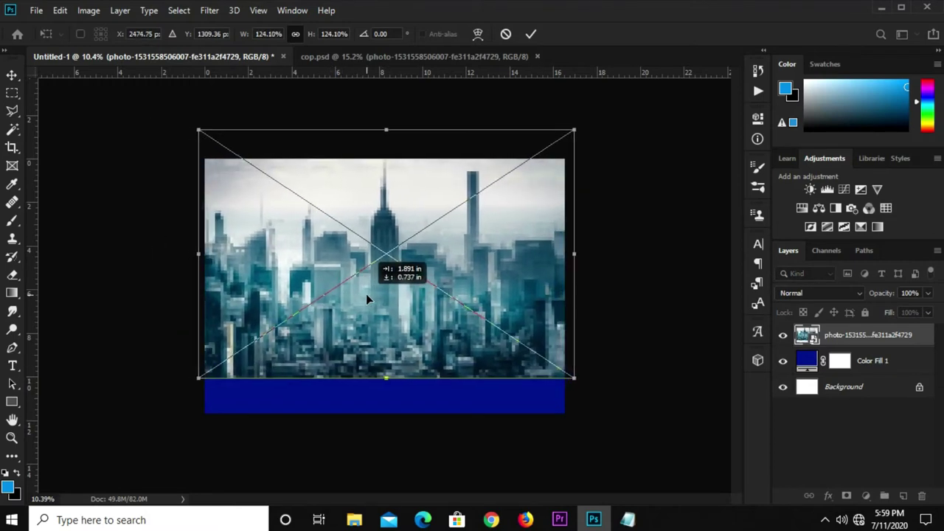
{"action": "left_click_drag", "start_coordinate": [363, 366], "coordinate": [363, 340]}
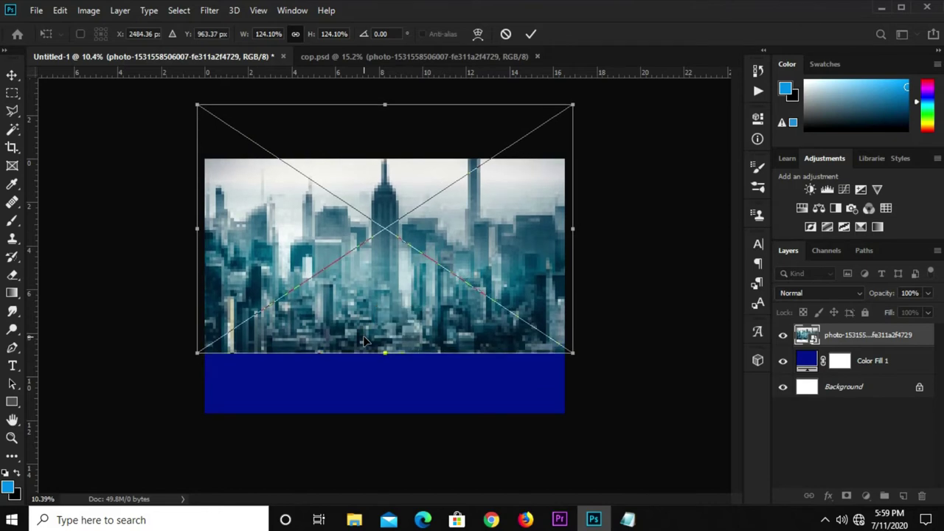
{"action": "key", "text": "Return"}
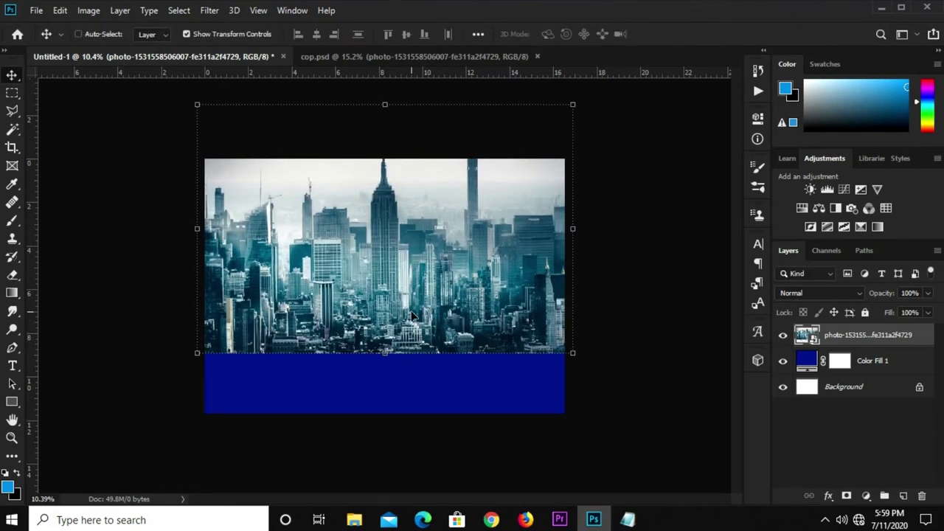
Step: Blend the city photo in Soft Light at 65% opacity and add an empty layer above
{"action": "scroll", "coordinate": [414, 315], "scroll_direction": "up", "scroll_amount": 1}
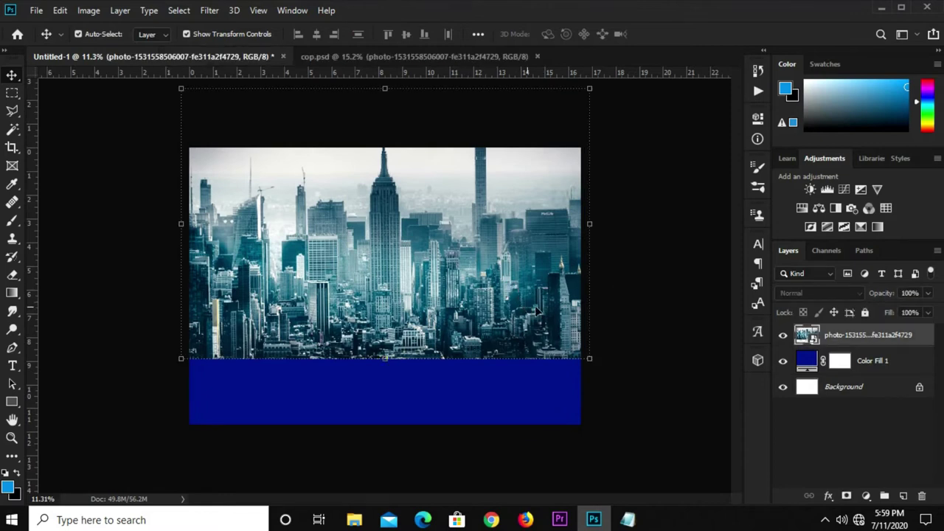
{"action": "left_click", "coordinate": [848, 293]}
{"action": "left_click", "coordinate": [811, 376]}
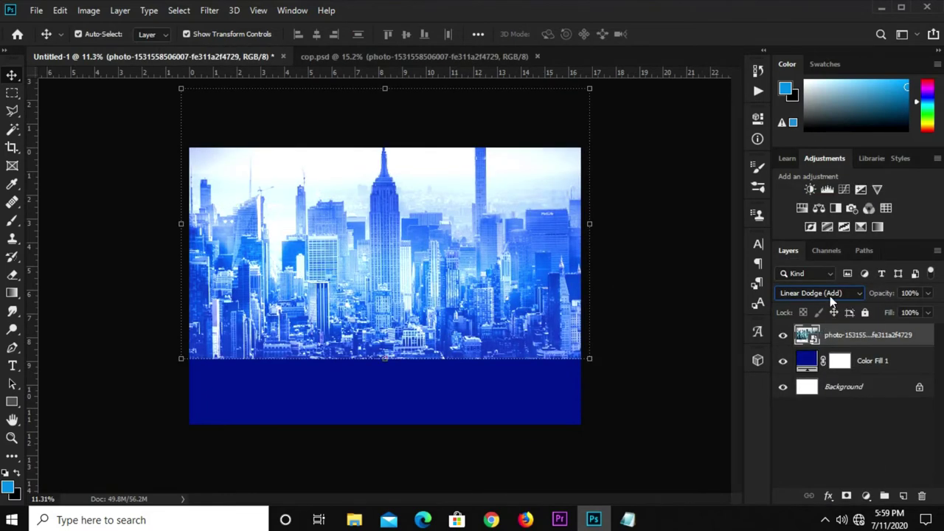
{"action": "left_click", "coordinate": [830, 296]}
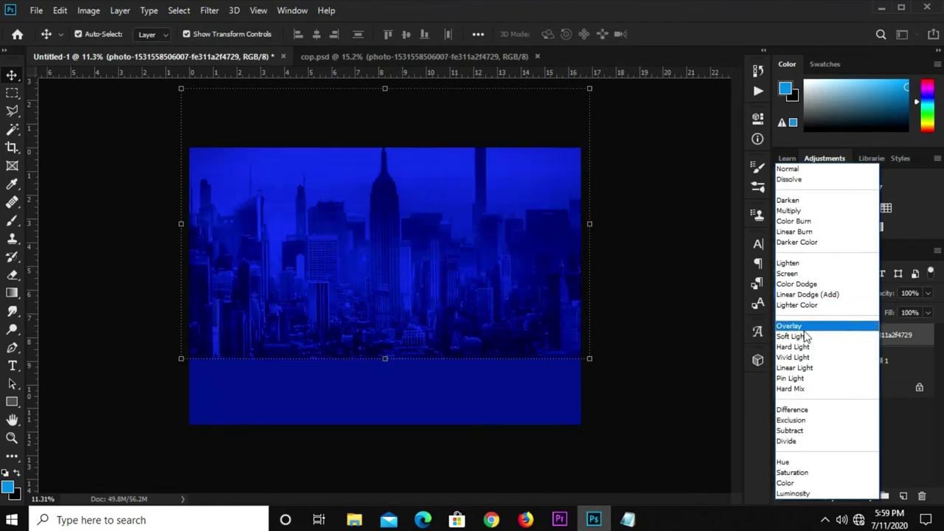
{"action": "left_click", "coordinate": [806, 338]}
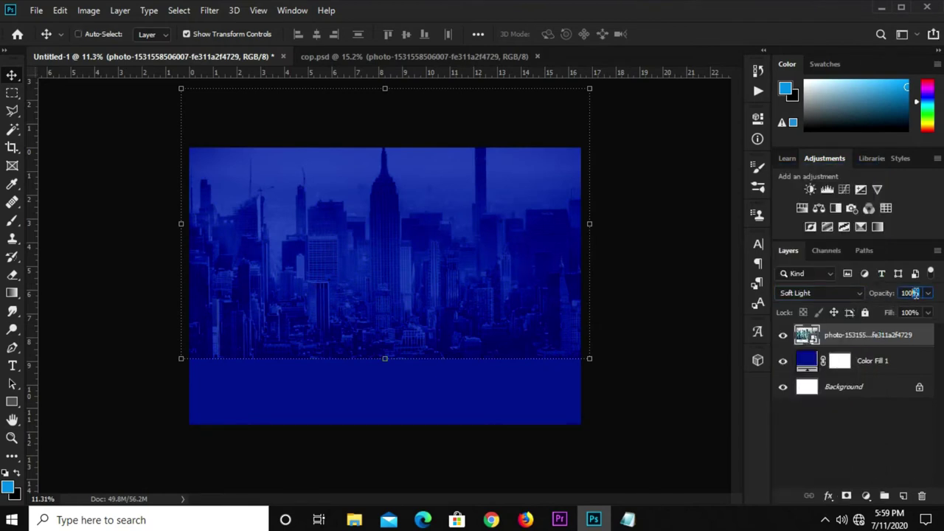
{"action": "type", "text": "65"}
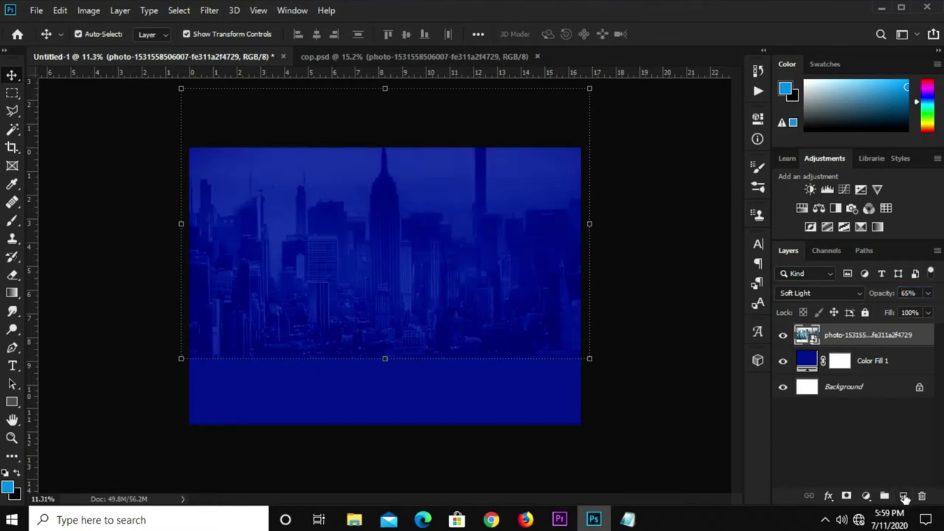
{"action": "left_click", "coordinate": [905, 497]}
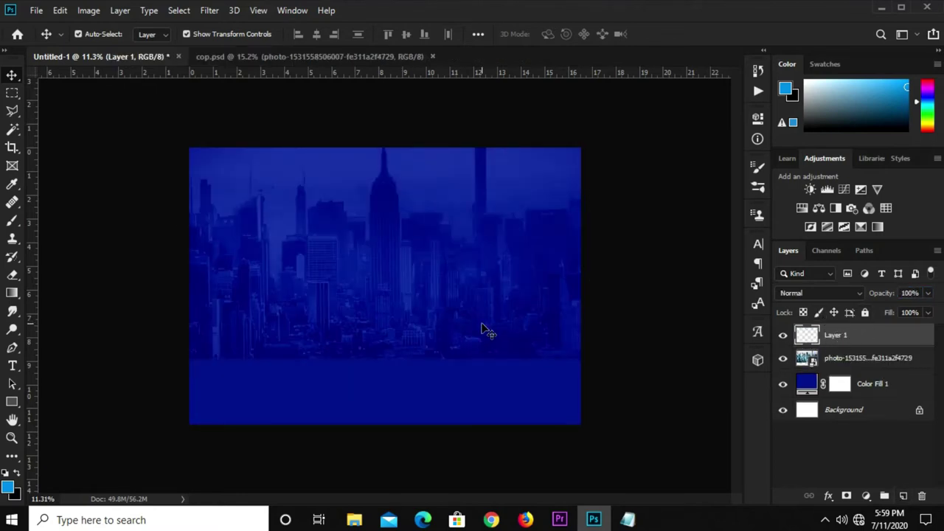
Step: Paint a soft light-blue glow at the canvas centre with an enlarged brush
{"action": "right_click", "coordinate": [18, 223]}
{"action": "left_click", "coordinate": [65, 225]}
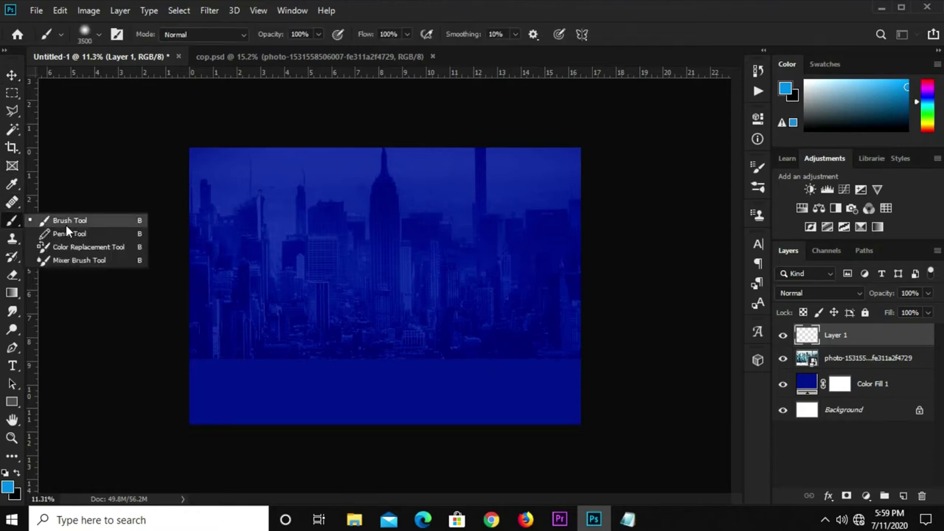
{"action": "left_click", "coordinate": [9, 486]}
{"action": "key", "text": "BackSpace"}
{"action": "key", "text": "ctrl+v"}
{"action": "left_click", "coordinate": [767, 252]}
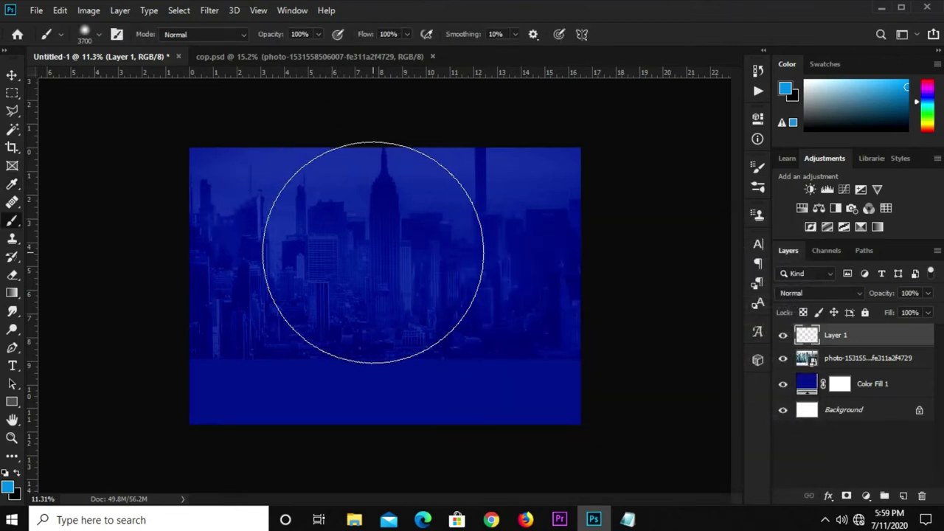
{"action": "key", "text": "bracketright"}
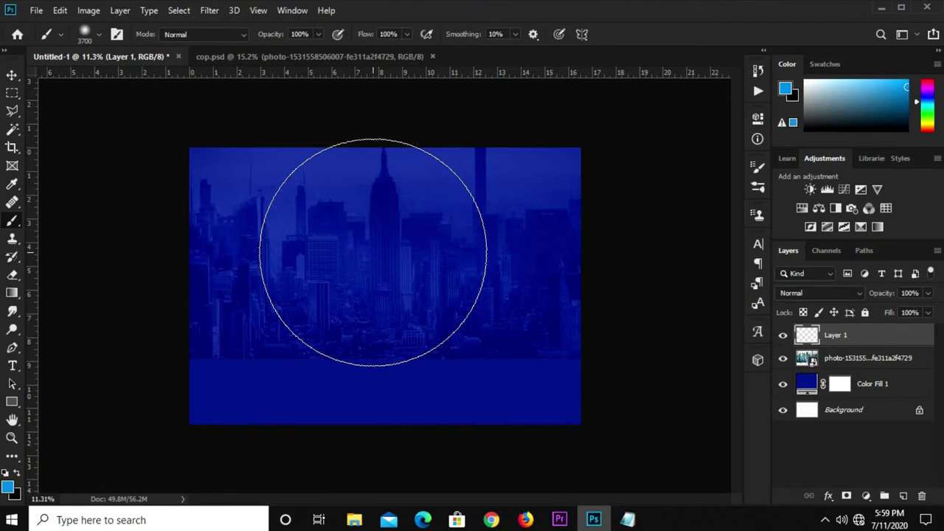
{"action": "left_click", "coordinate": [372, 252]}
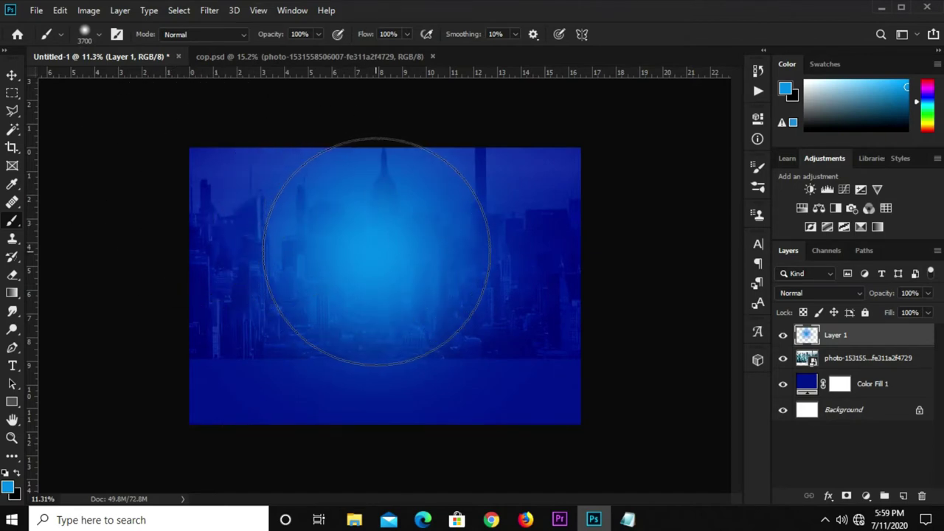
{"action": "left_click", "coordinate": [380, 252]}
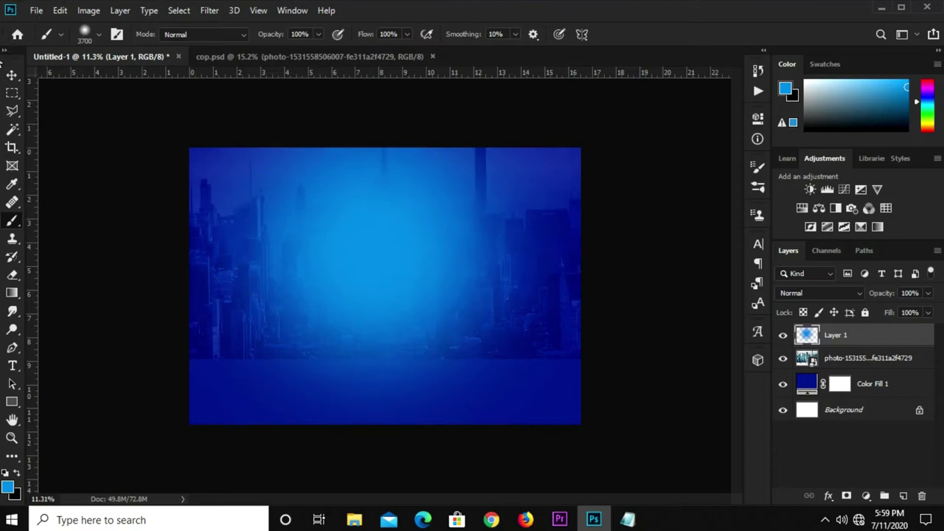
Step: Set the glow layer to Screen blend mode at 59% opacity
{"action": "left_click", "coordinate": [19, 76]}
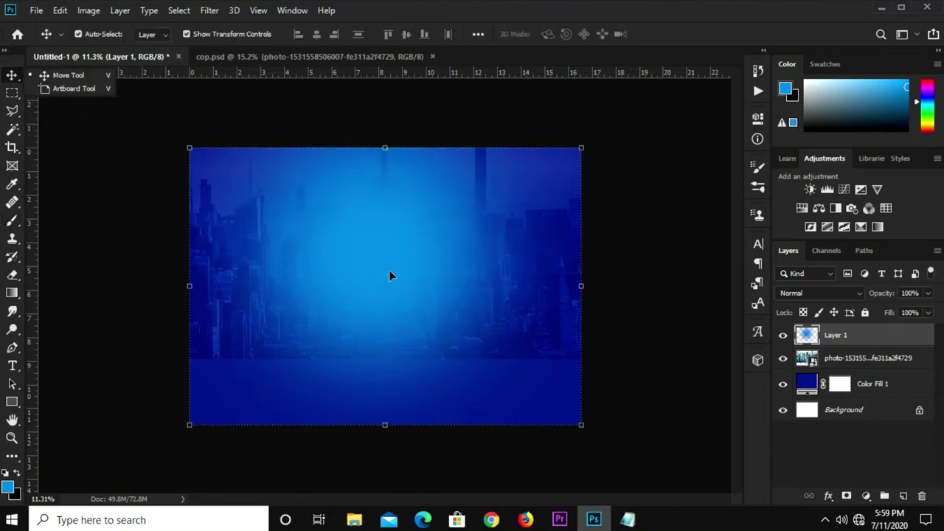
{"action": "scroll", "coordinate": [392, 261], "scroll_direction": "up", "scroll_amount": 1}
{"action": "scroll", "coordinate": [392, 261], "scroll_direction": "up", "scroll_amount": 1}
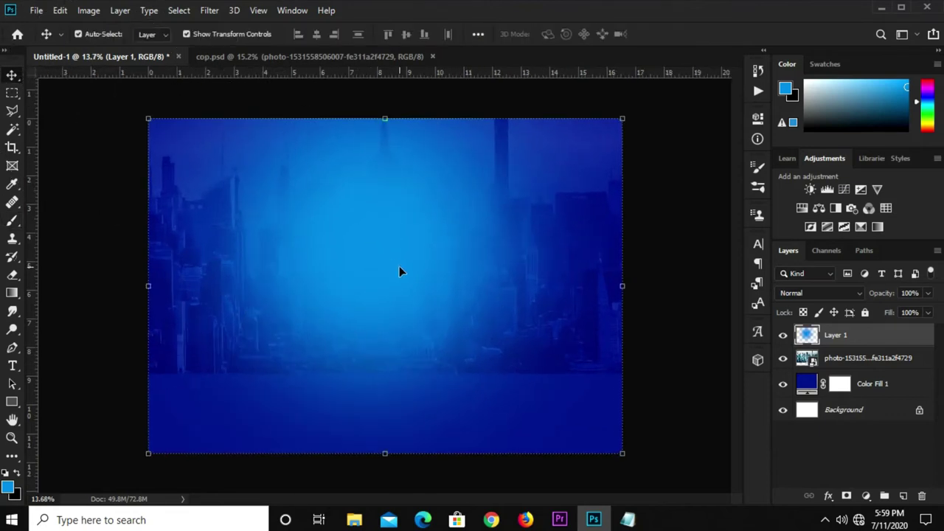
{"action": "left_click", "coordinate": [816, 296]}
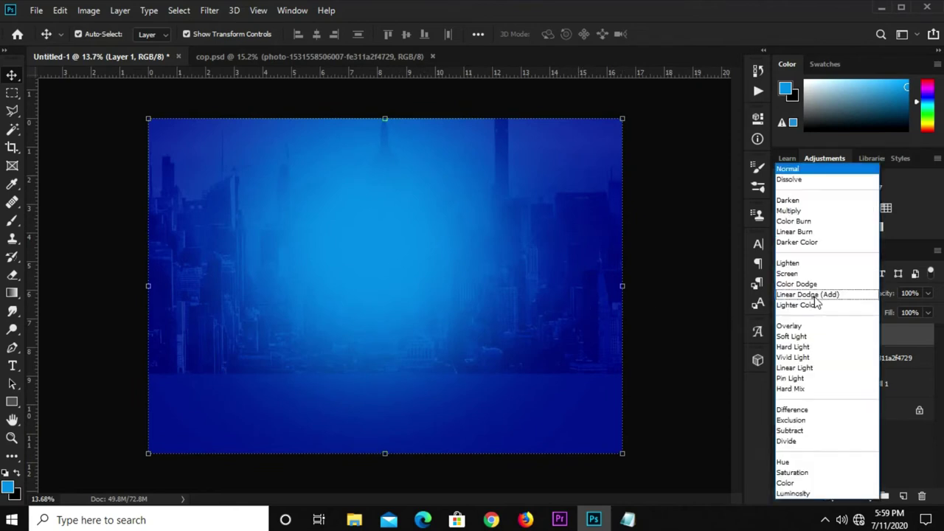
{"action": "left_click", "coordinate": [802, 275]}
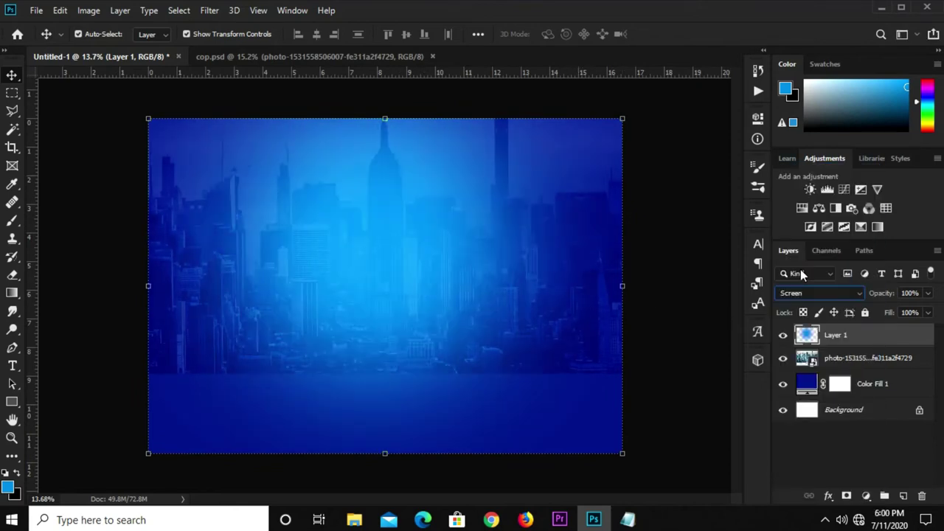
{"action": "left_click", "coordinate": [908, 293]}
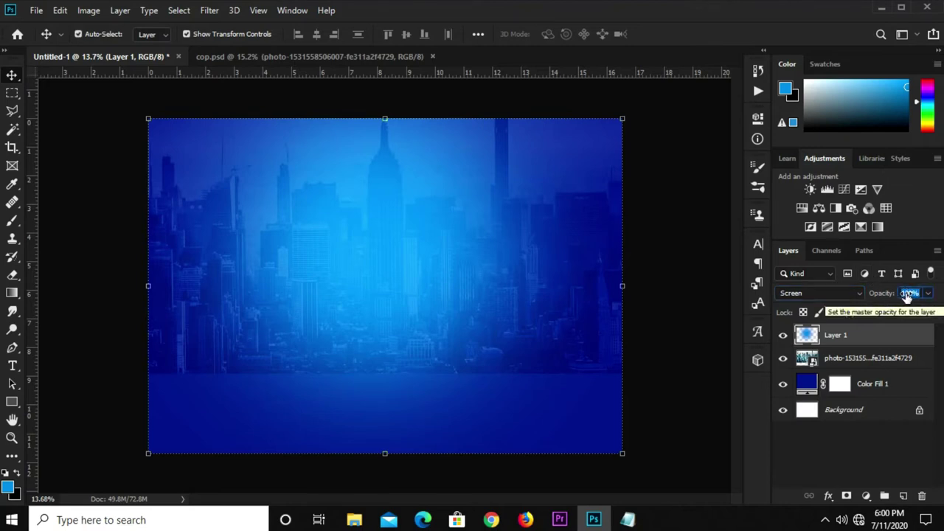
{"action": "type", "text": "50"}
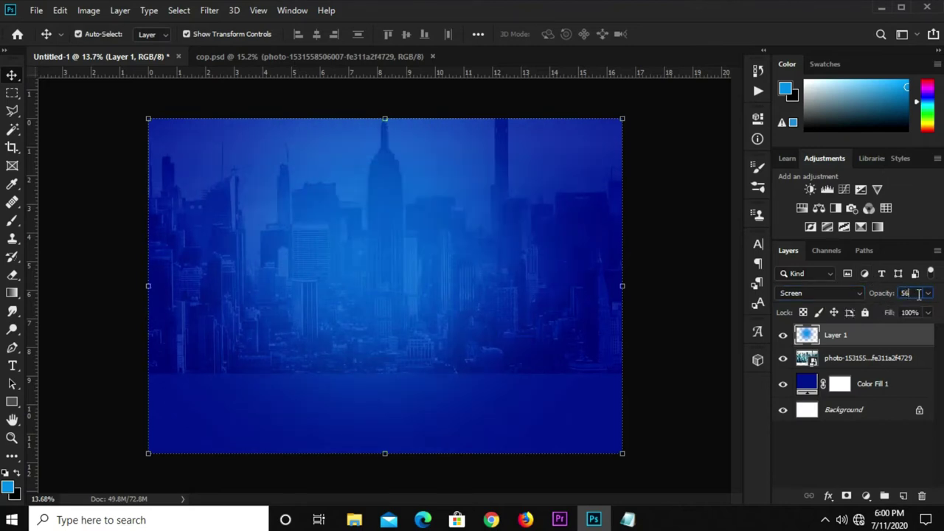
{"action": "type", "text": "9"}
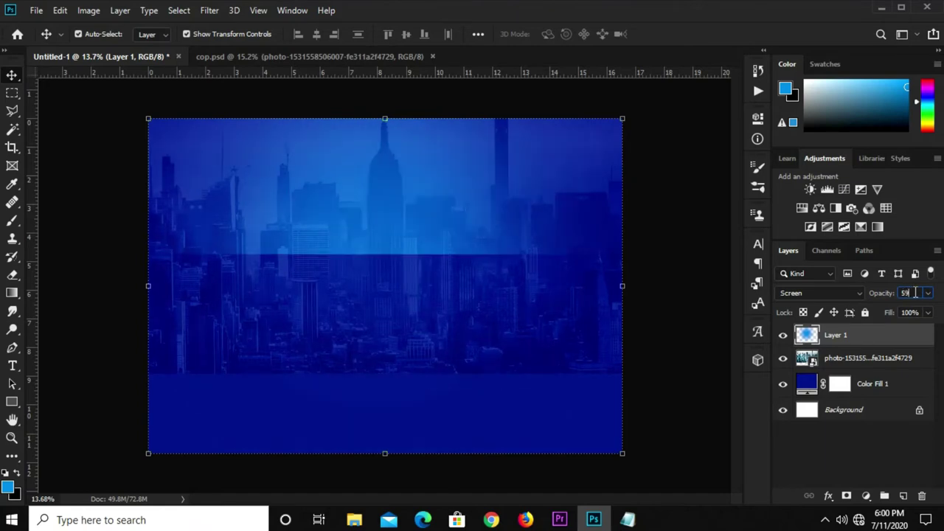
{"action": "left_click", "coordinate": [679, 254]}
{"action": "left_click", "coordinate": [443, 268]}
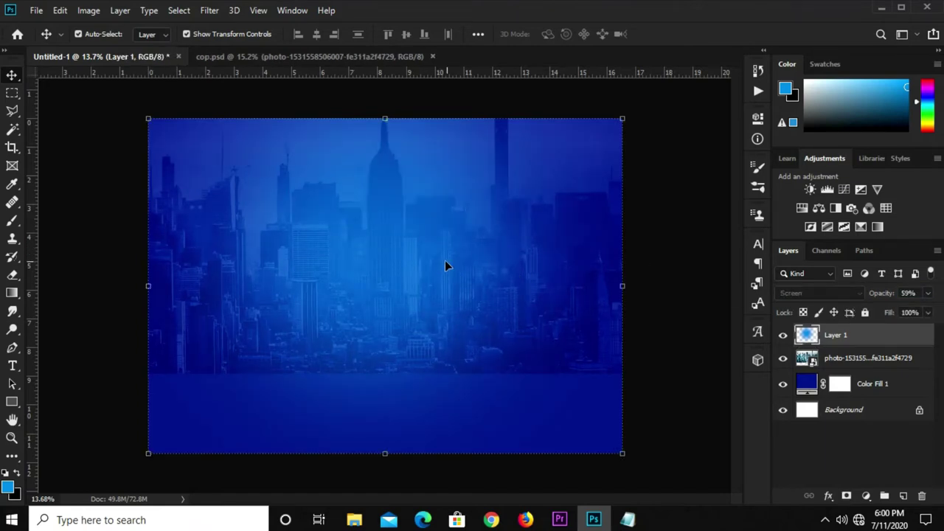
{"action": "left_click", "coordinate": [120, 314]}
Step: Select the plain Rectangle tool
{"action": "left_click", "coordinate": [12, 401]}
{"action": "right_click", "coordinate": [11, 401]}
{"action": "left_click", "coordinate": [58, 408]}
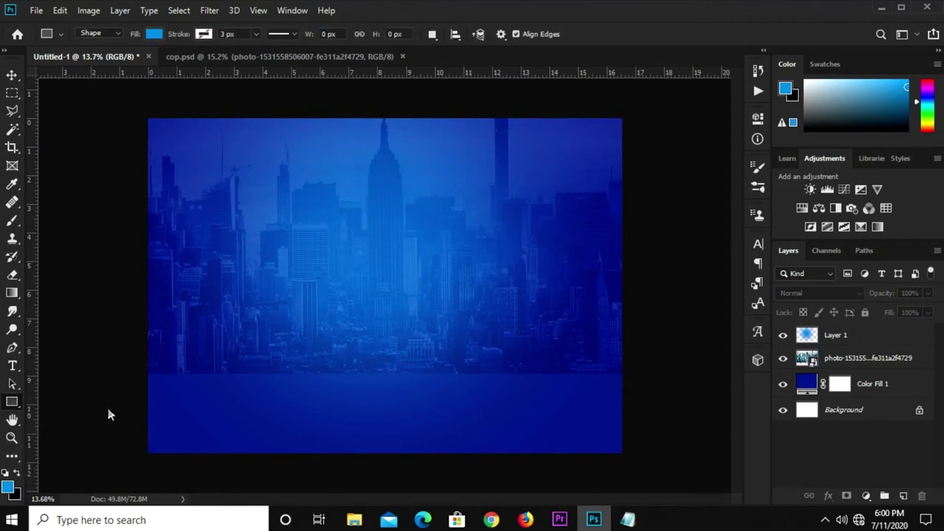
Step: Draw a wide white-filled rectangle across the lower canvas
{"action": "left_click", "coordinate": [152, 34]}
{"action": "left_click", "coordinate": [86, 107]}
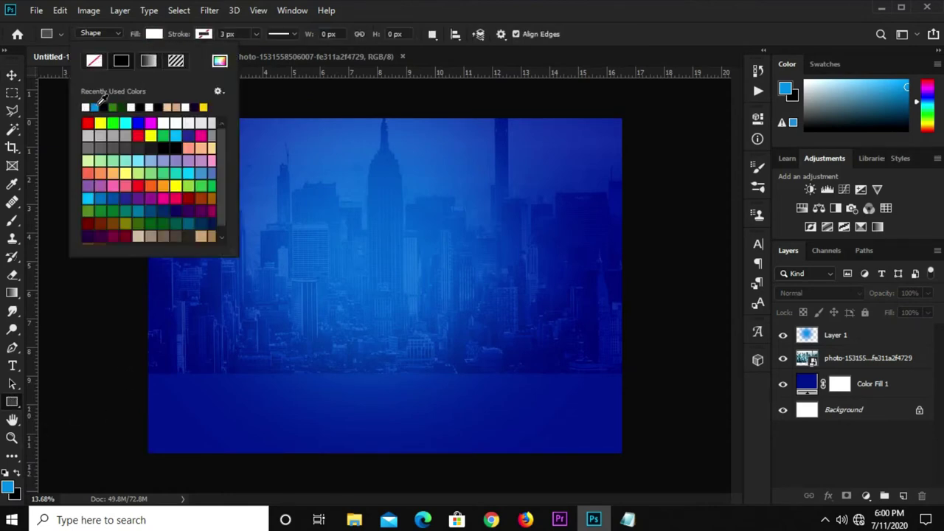
{"action": "left_click", "coordinate": [465, 62]}
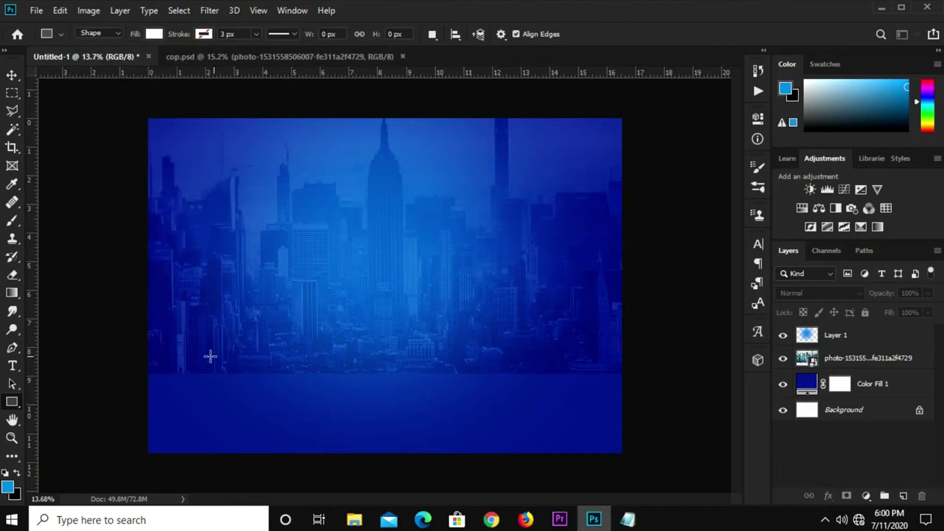
{"action": "left_click_drag", "start_coordinate": [127, 321], "coordinate": [648, 415]}
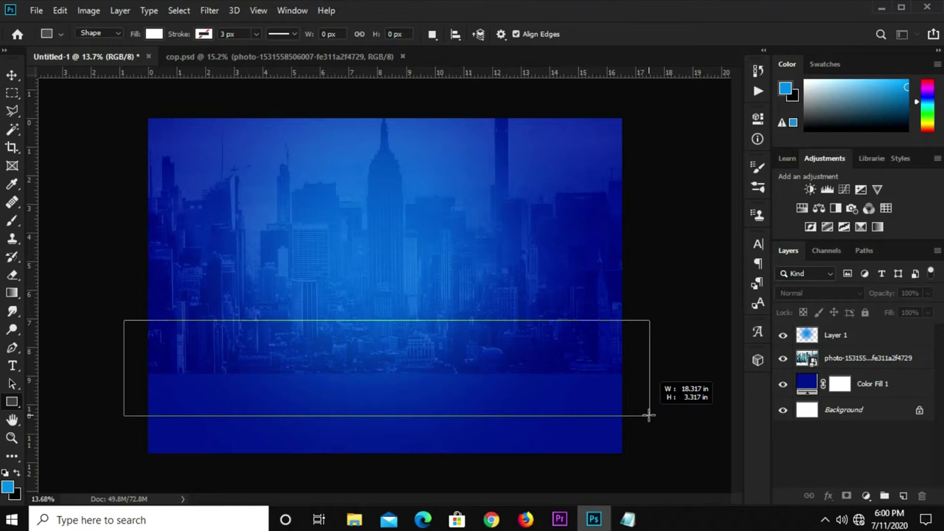
{"action": "left_click_drag", "start_coordinate": [648, 416], "coordinate": [649, 422]}
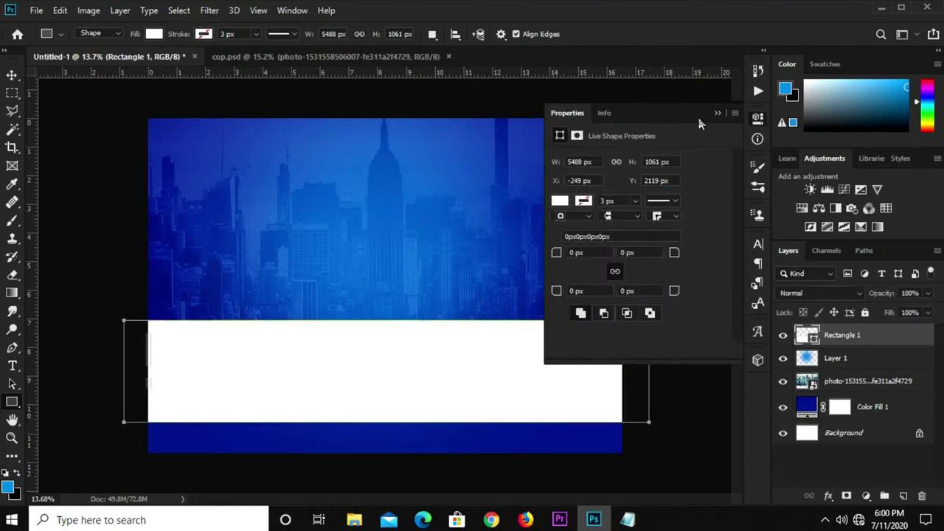
{"action": "left_click", "coordinate": [717, 115]}
Step: Lower the white band's top edge to make it thinner
{"action": "key", "text": "v"}
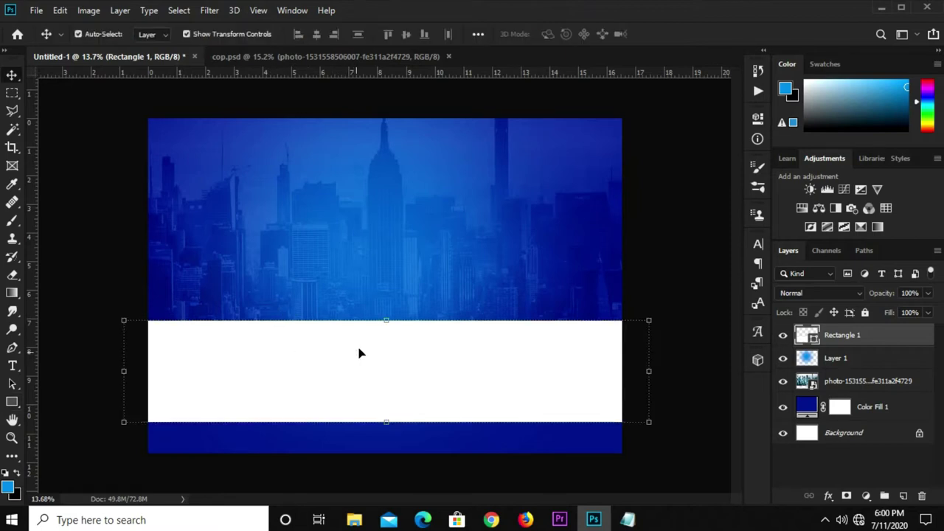
{"action": "left_click_drag", "start_coordinate": [386, 320], "coordinate": [385, 358]}
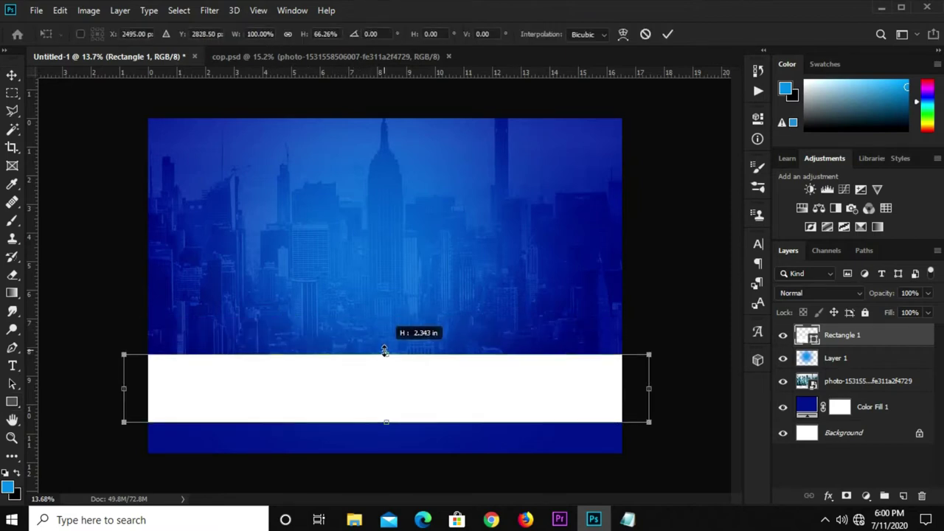
{"action": "key", "text": "Return"}
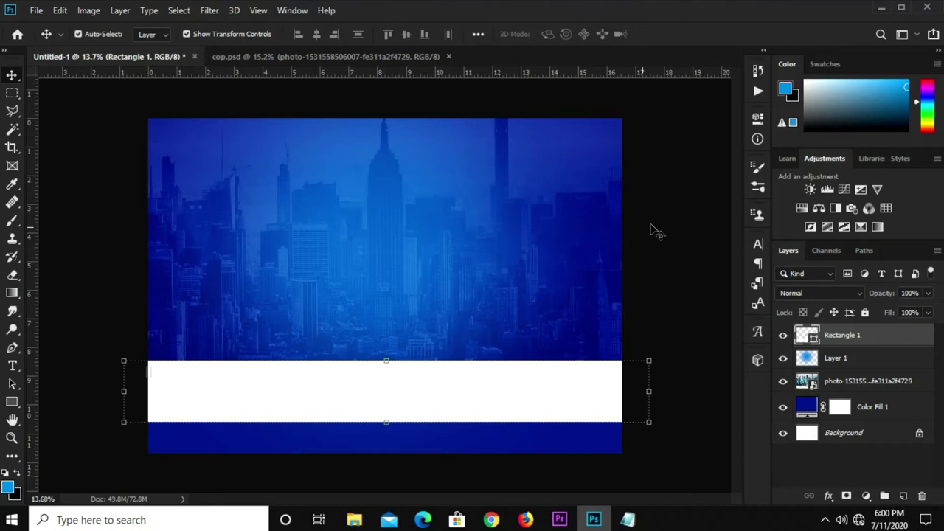
{"action": "left_click", "coordinate": [654, 228]}
{"action": "left_click", "coordinate": [375, 398]}
{"action": "left_click", "coordinate": [646, 272]}
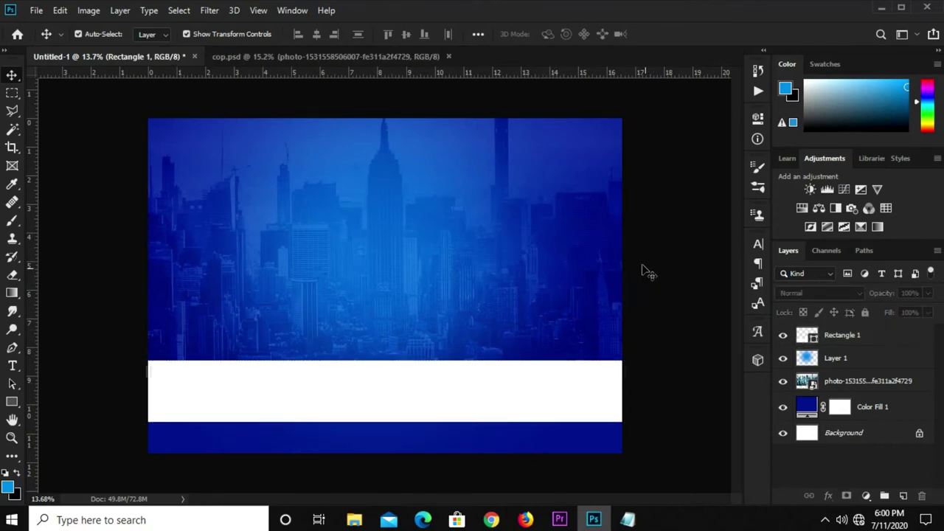
Step: Bring the Layer 2 copy portrait from cop.psd into the flyer and enlarge it on the right
{"action": "left_click", "coordinate": [300, 60]}
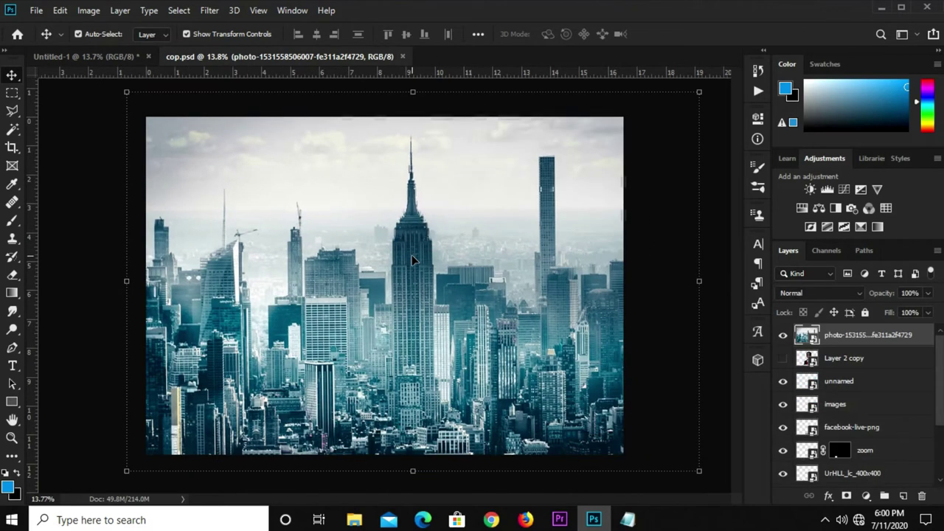
{"action": "left_click", "coordinate": [782, 336]}
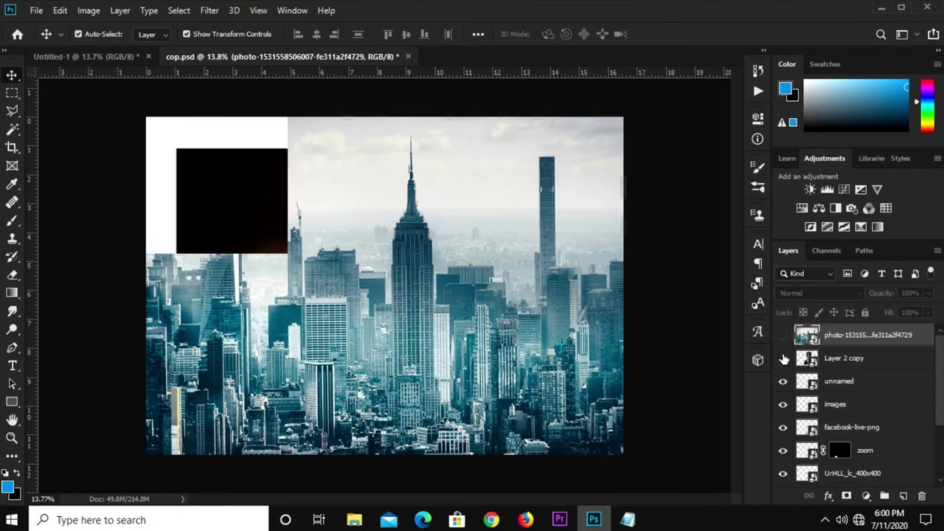
{"action": "left_click", "coordinate": [783, 358]}
{"action": "left_click", "coordinate": [449, 319]}
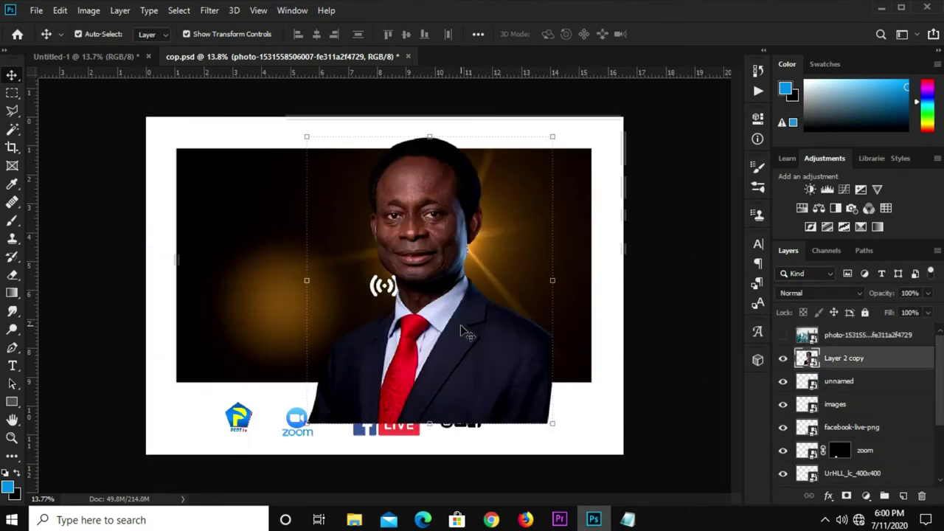
{"action": "left_click_drag", "start_coordinate": [466, 331], "coordinate": [108, 57]}
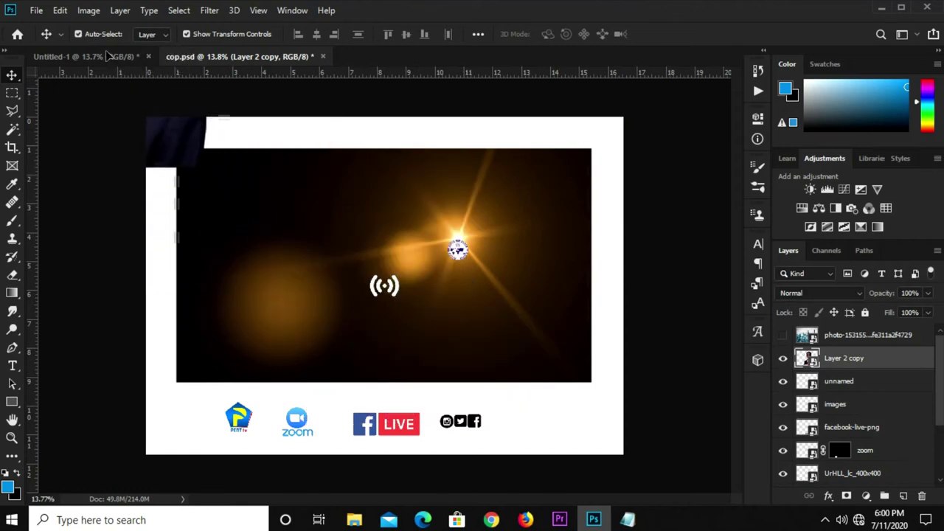
{"action": "mouse_move", "coordinate": [108, 57]}
{"action": "left_mouse_down"}
{"action": "mouse_move", "coordinate": [367, 297]}
{"action": "mouse_move", "coordinate": [535, 342]}
{"action": "left_mouse_up"}
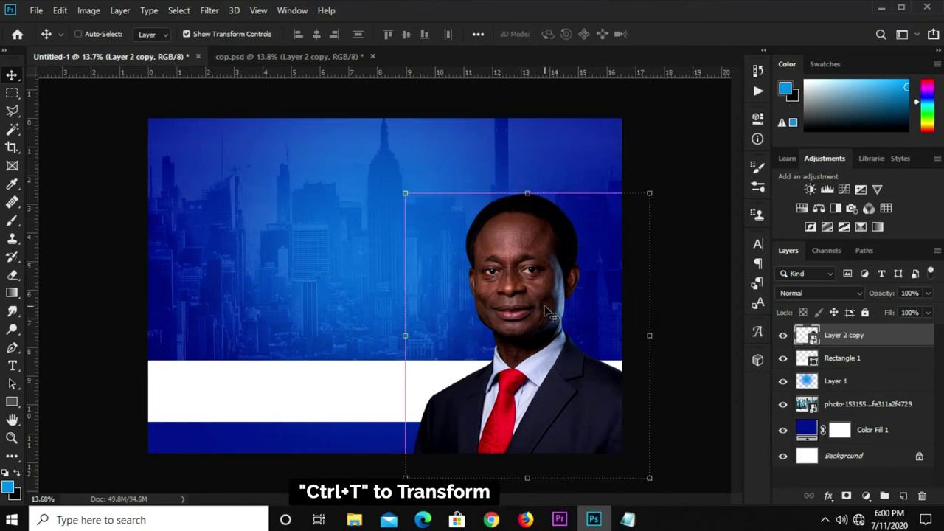
{"action": "key", "text": "ctrl+t"}
{"action": "left_click_drag", "start_coordinate": [526, 195], "coordinate": [526, 185]}
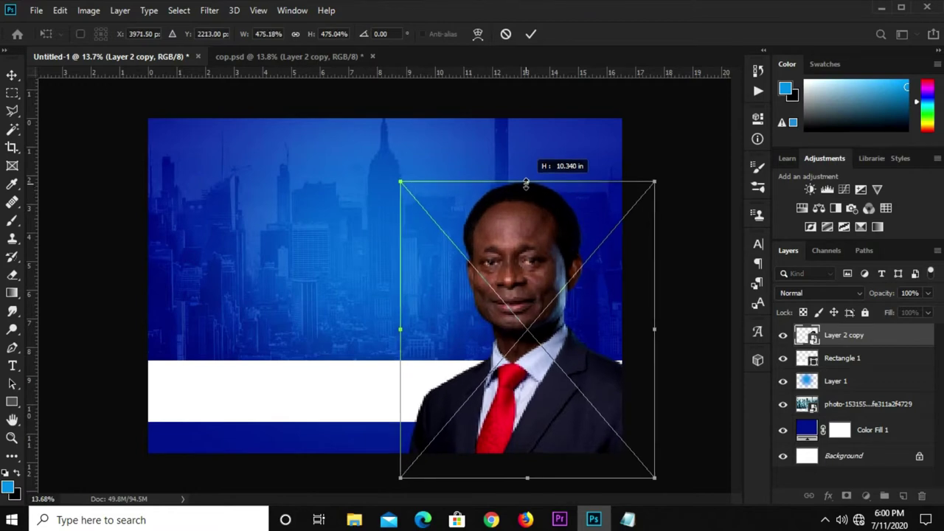
{"action": "key", "text": "Return"}
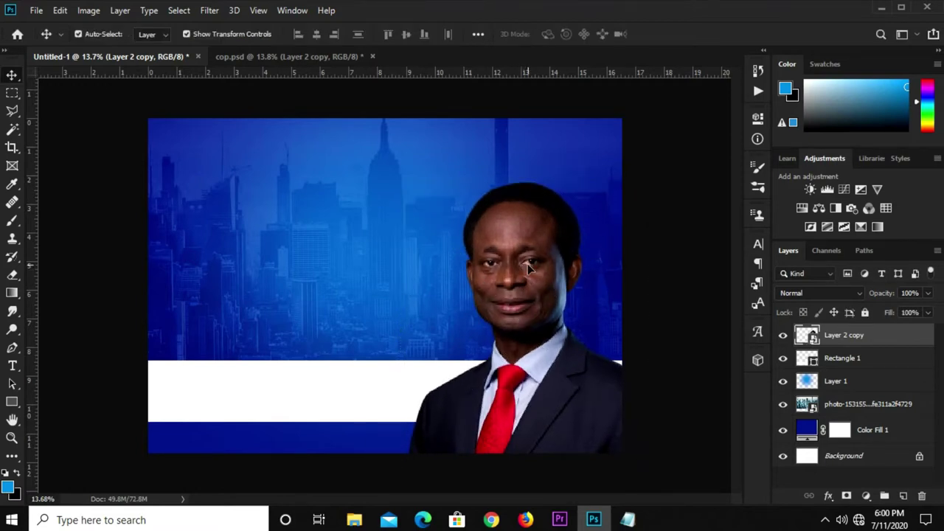
{"action": "left_click", "coordinate": [487, 248]}
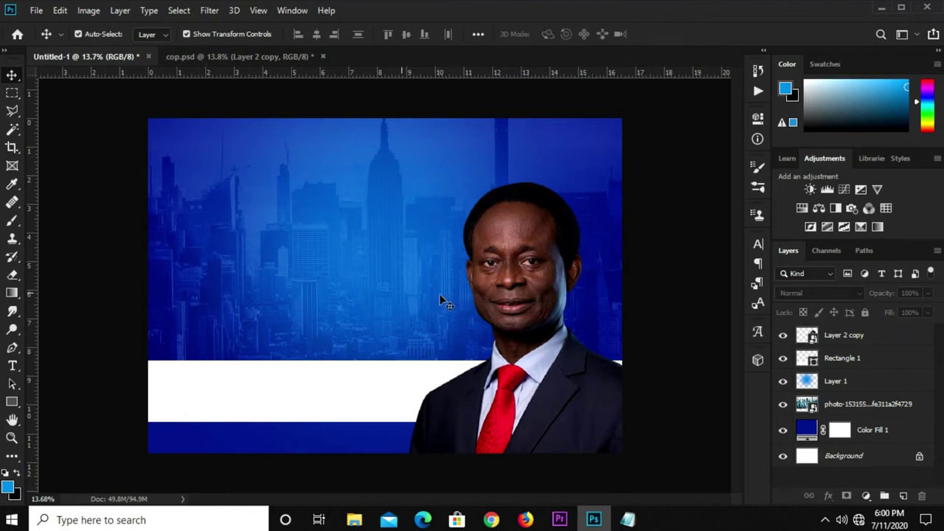
{"action": "left_click", "coordinate": [223, 57]}
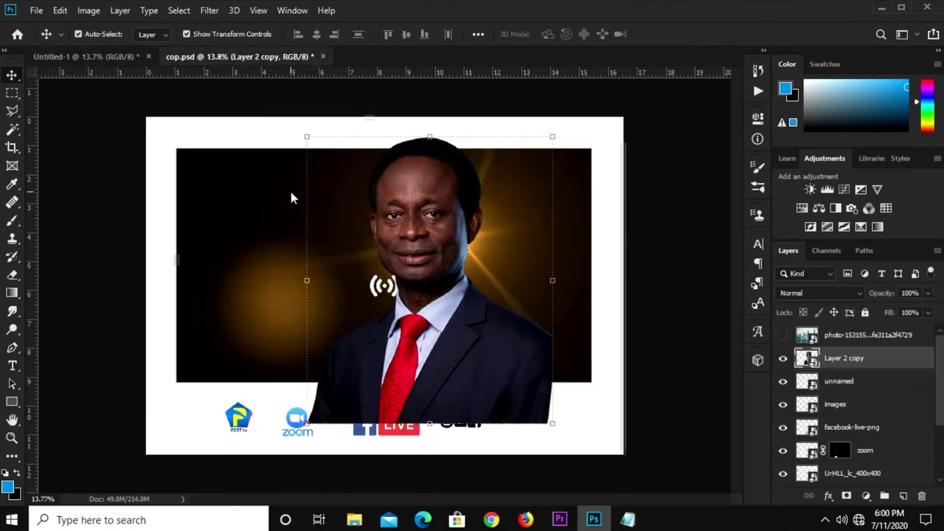
Step: Paste the globe logo from cop.psd into the flyer, resize it, and move it near the top
{"action": "left_click", "coordinate": [783, 359]}
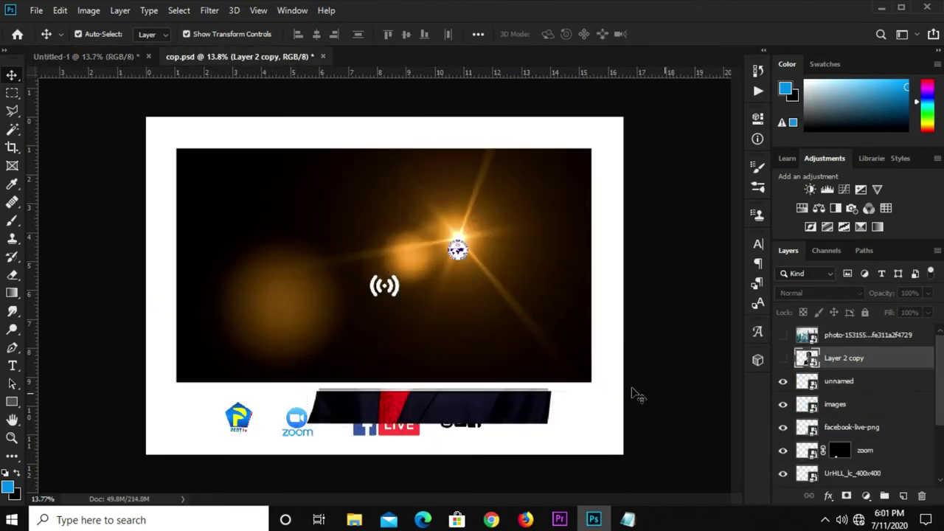
{"action": "left_click", "coordinate": [459, 251]}
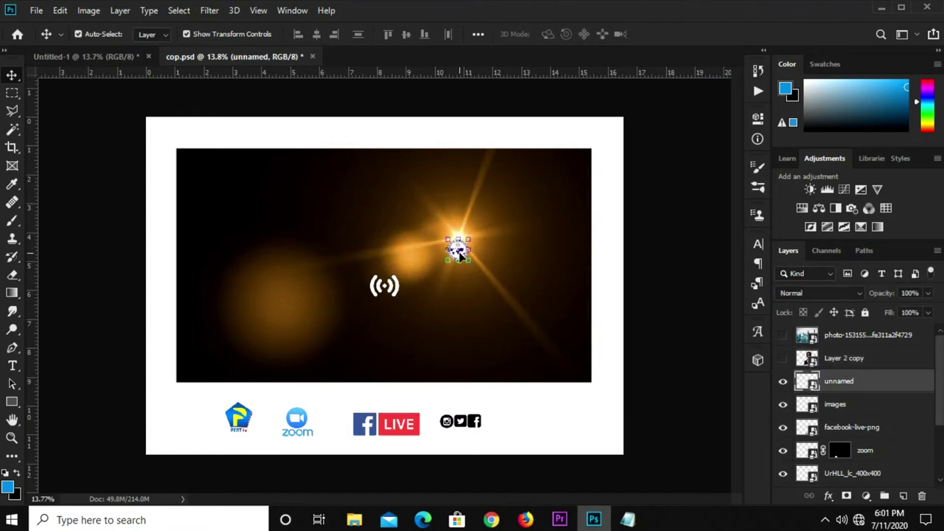
{"action": "left_click", "coordinate": [117, 57]}
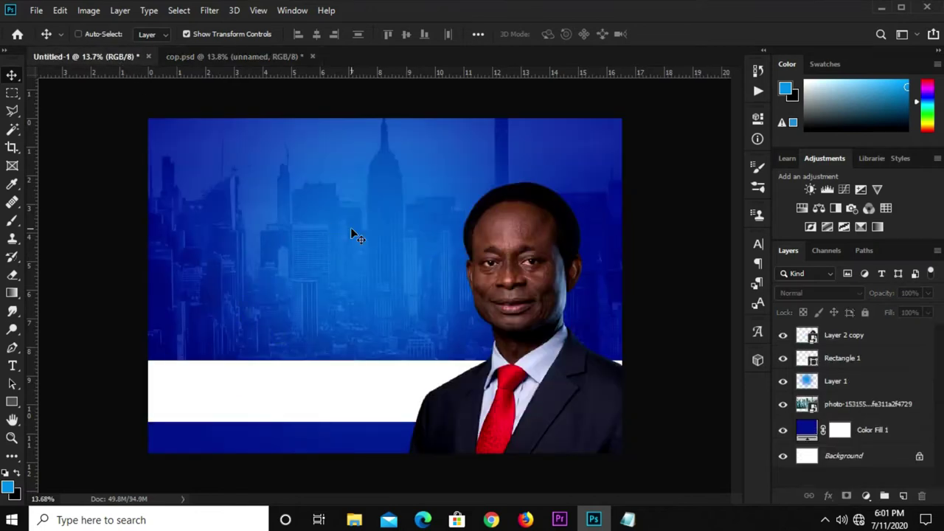
{"action": "key", "text": "ctrl+v"}
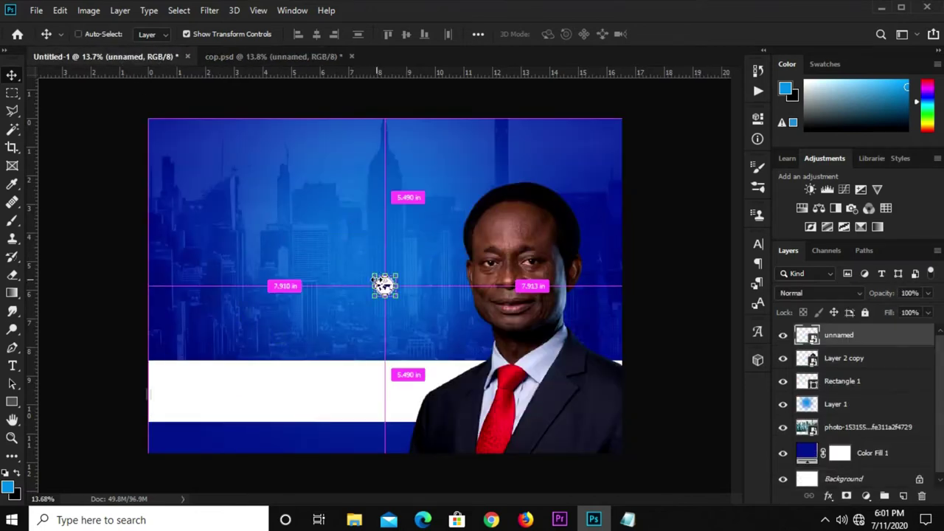
{"action": "key", "text": "ctrl+t"}
{"action": "mouse_move", "coordinate": [372, 274]}
{"action": "left_mouse_down"}
{"action": "mouse_move", "coordinate": [357, 254]}
{"action": "mouse_move", "coordinate": [373, 260]}
{"action": "left_mouse_up"}
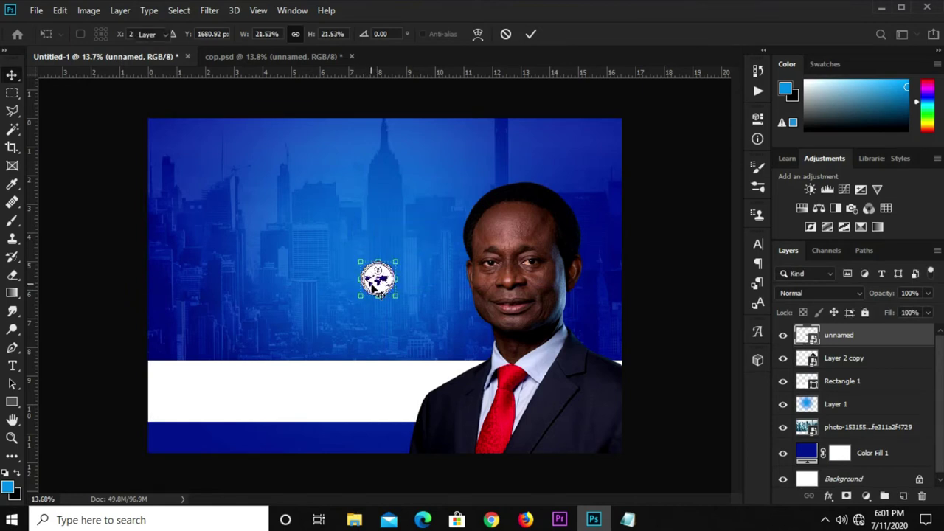
{"action": "key", "text": "Return"}
{"action": "left_click_drag", "start_coordinate": [376, 283], "coordinate": [336, 152]}
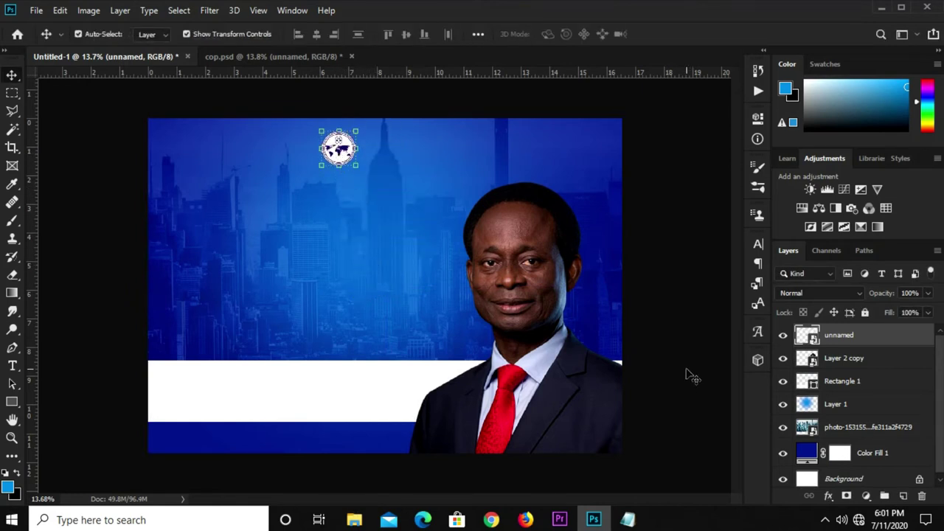
{"action": "left_click", "coordinate": [628, 520]}
Step: Add the text 'The Church of' to the flyer
{"action": "scroll", "coordinate": [335, 214], "scroll_direction": "up", "scroll_amount": 5}
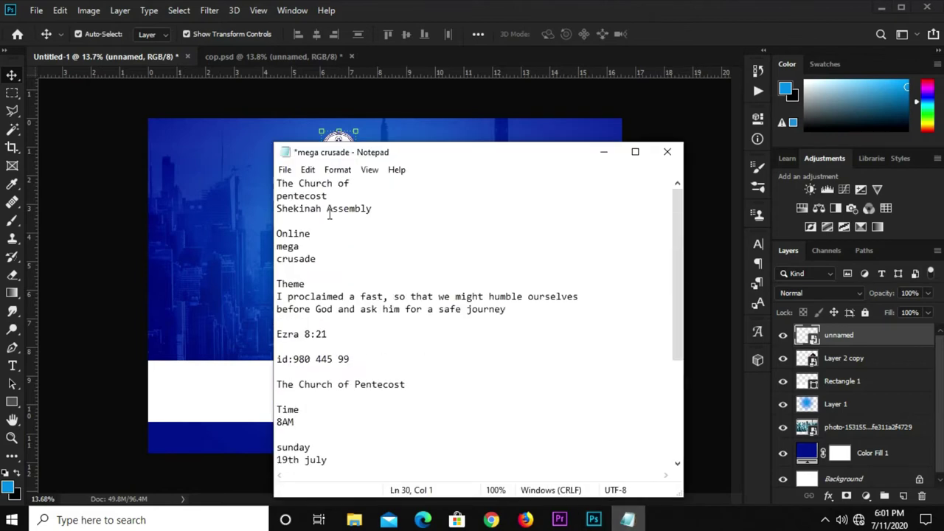
{"action": "left_click_drag", "start_coordinate": [355, 186], "coordinate": [283, 173]}
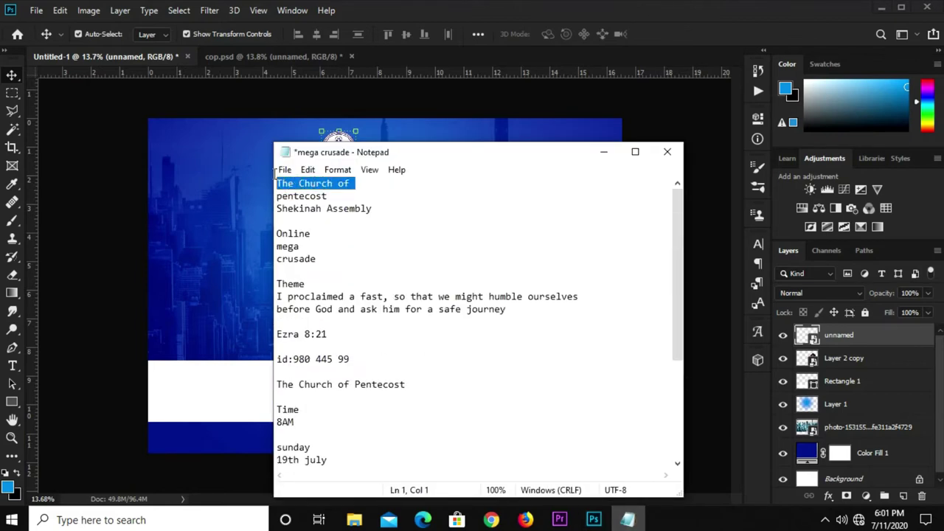
{"action": "left_click", "coordinate": [319, 222]}
{"action": "left_click", "coordinate": [230, 236]}
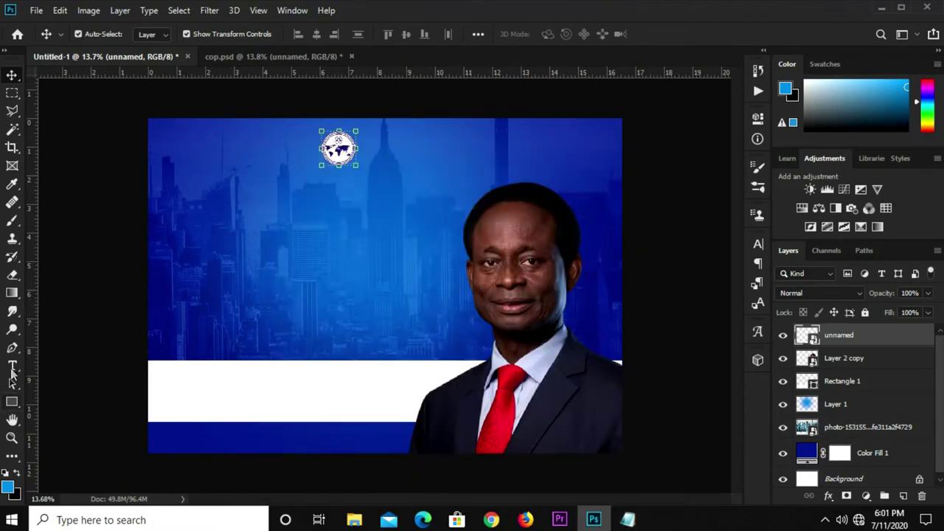
{"action": "key", "text": "t"}
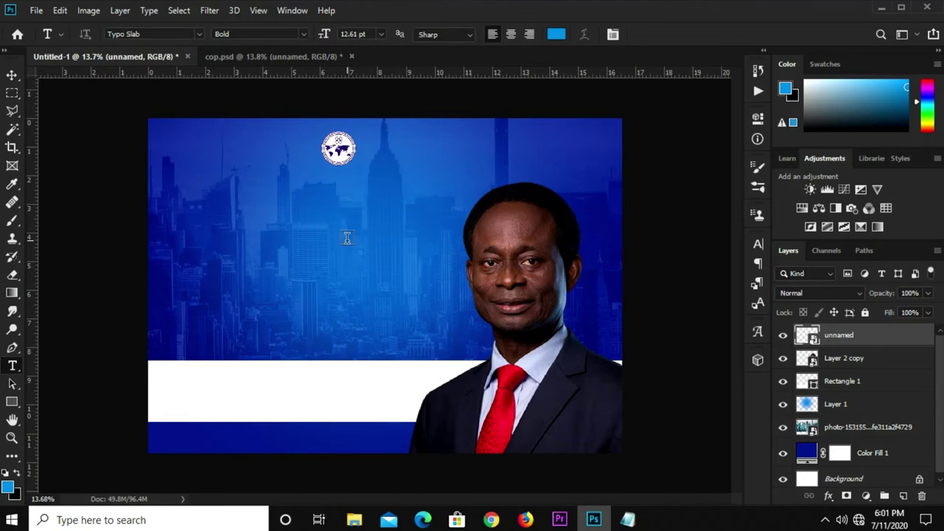
{"action": "left_click", "coordinate": [346, 237]}
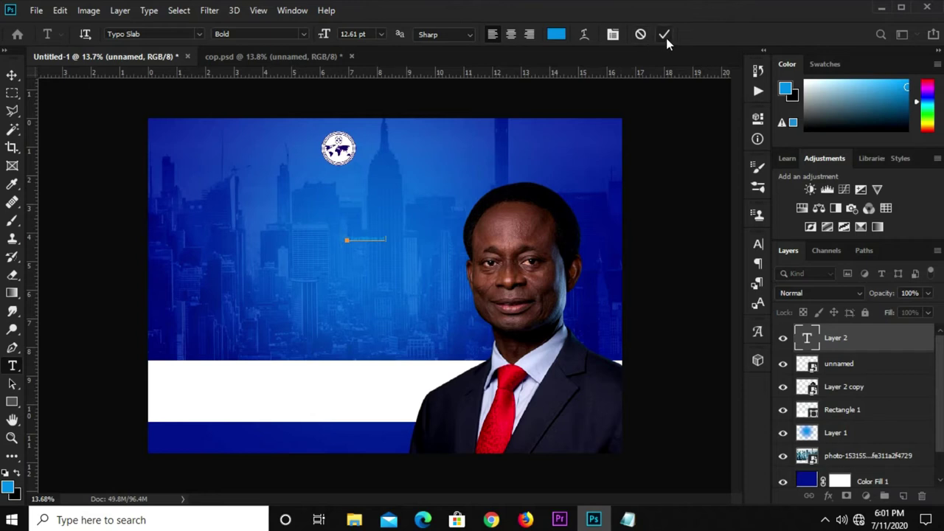
{"action": "type", "text": "The Church of"}
{"action": "key", "text": "ctrl+Return"}
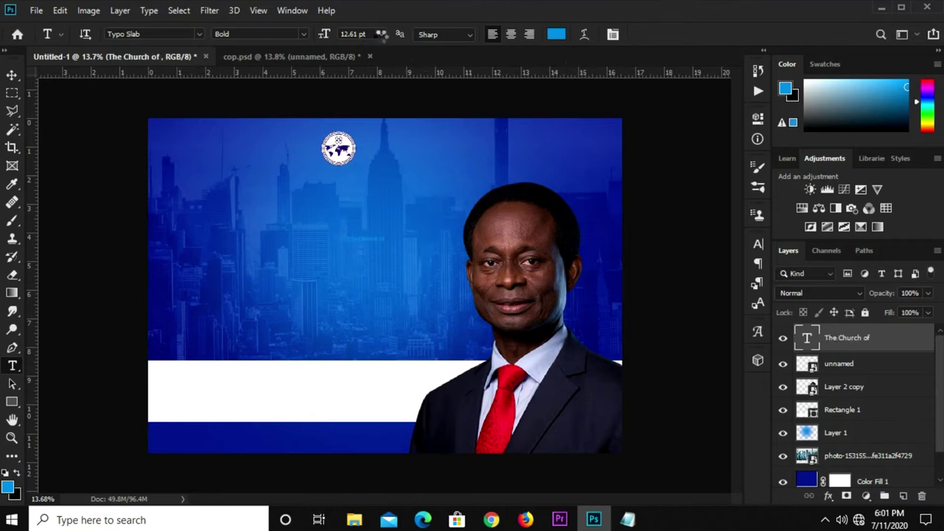
Step: Make 'The Church of' 24 pt white (ffffff) and move it beside the logo
{"action": "left_click", "coordinate": [382, 34]}
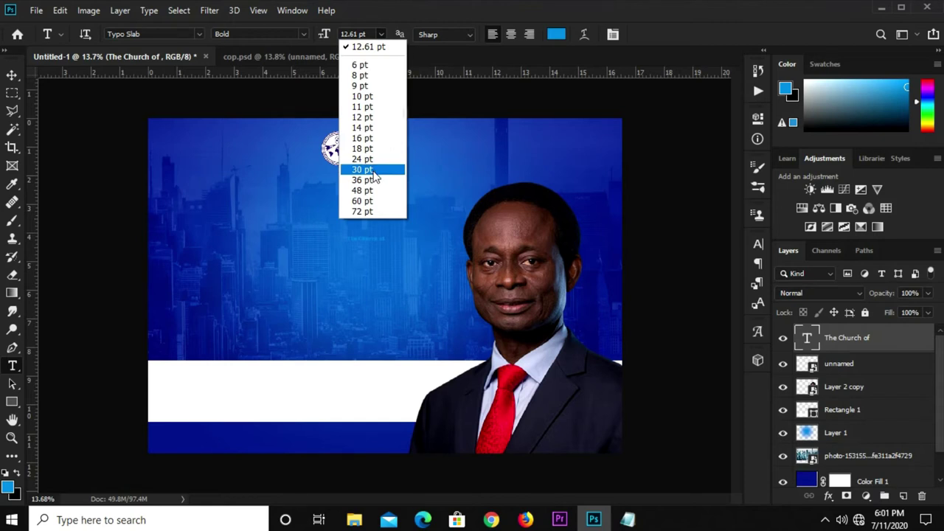
{"action": "left_click", "coordinate": [369, 158]}
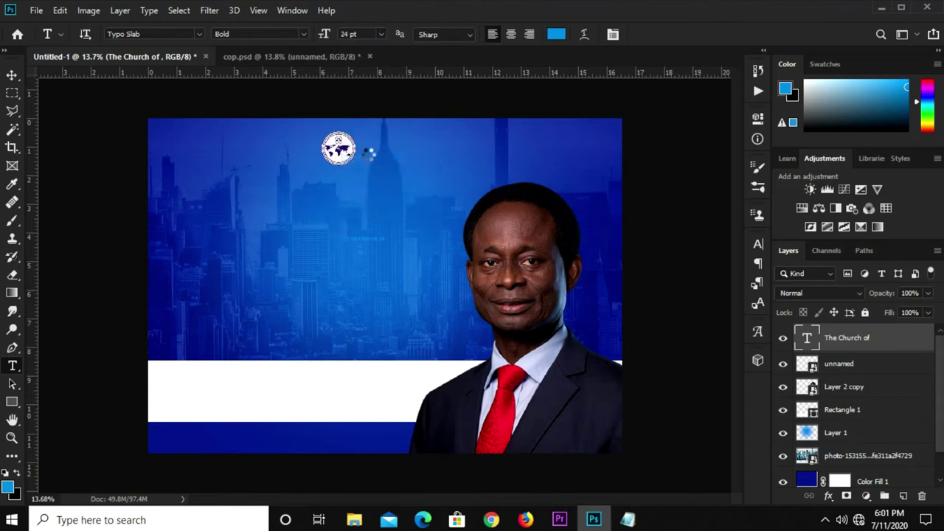
{"action": "left_click", "coordinate": [558, 35]}
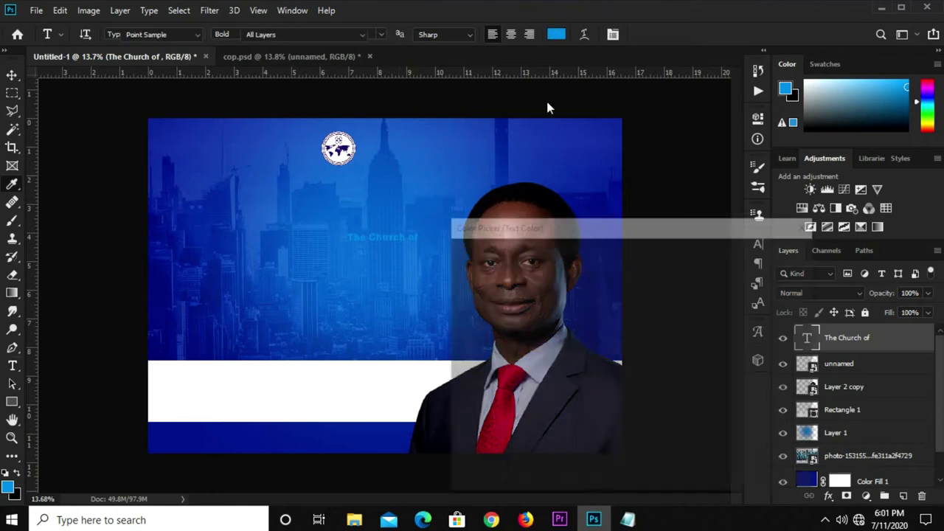
{"action": "type", "text": "ffffff"}
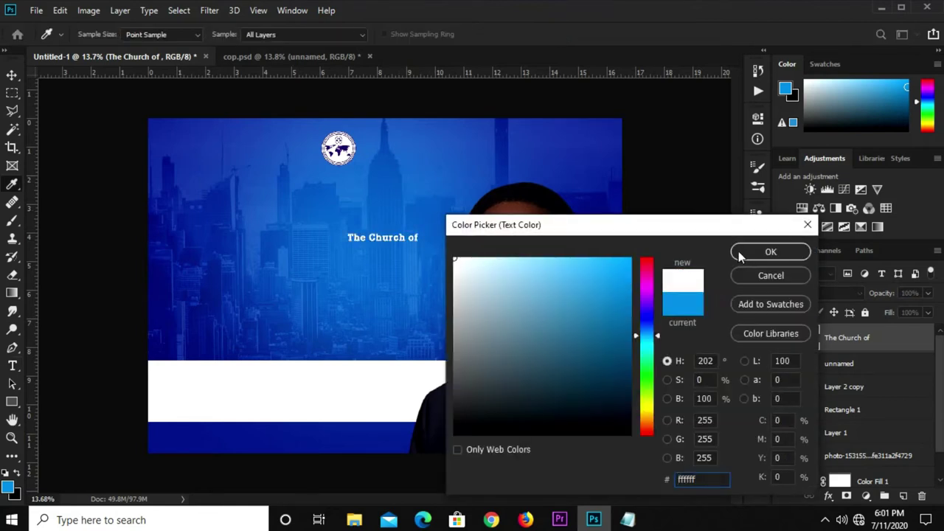
{"action": "key", "text": "Return"}
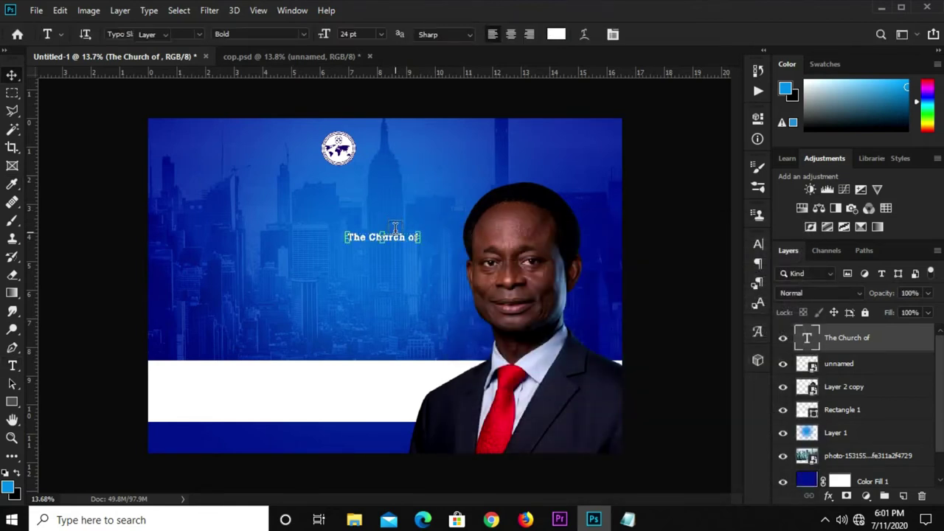
{"action": "mouse_move", "coordinate": [393, 232]}
{"action": "left_mouse_down"}
{"action": "mouse_move", "coordinate": [398, 138]}
{"action": "mouse_move", "coordinate": [411, 136]}
{"action": "left_mouse_up"}
{"action": "scroll", "coordinate": [411, 136], "scroll_direction": "up", "scroll_amount": 2}
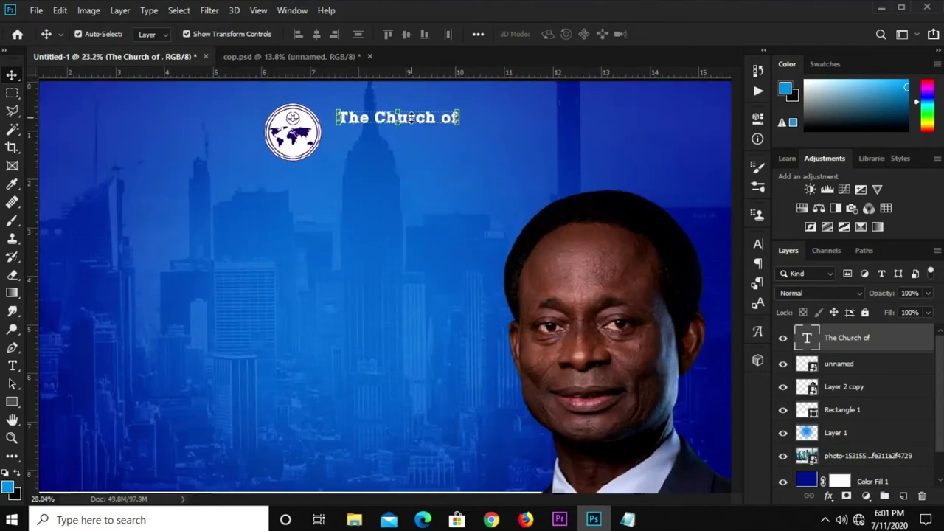
Step: Duplicate the heading line just below itself and copy 'pentecost' from the notes
{"action": "scroll", "coordinate": [411, 136], "scroll_direction": "up", "scroll_amount": 2}
{"action": "left_click_drag", "start_coordinate": [411, 122], "coordinate": [409, 144]}
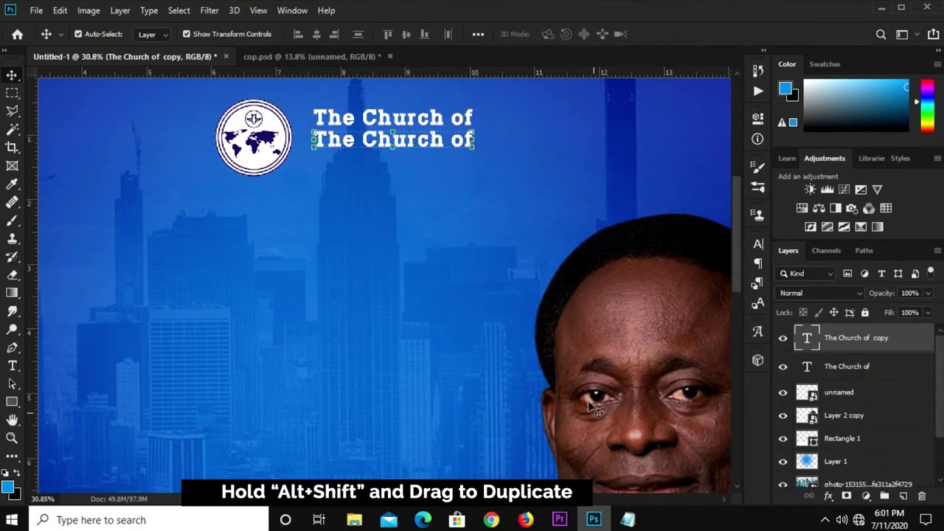
{"action": "left_click", "coordinate": [628, 520]}
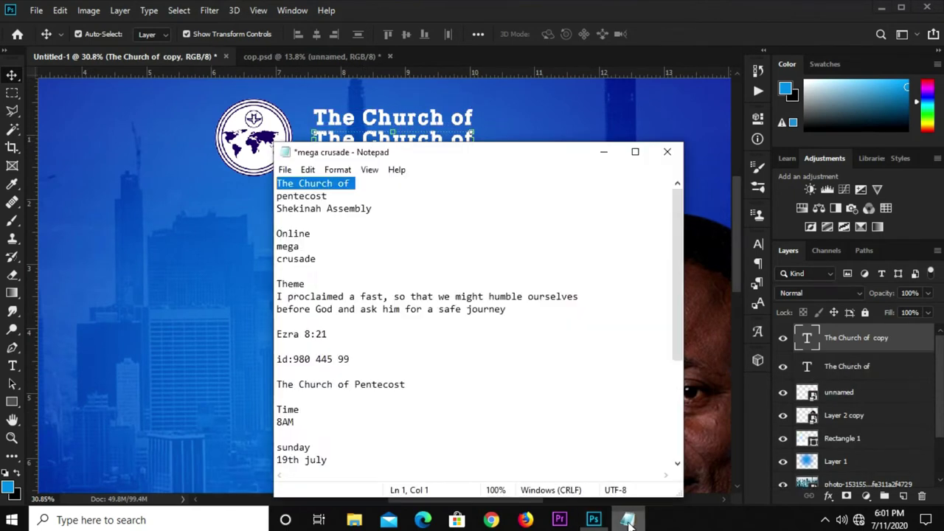
{"action": "left_click", "coordinate": [329, 185]}
{"action": "left_click", "coordinate": [302, 183]}
{"action": "left_click_drag", "start_coordinate": [338, 195], "coordinate": [269, 196]}
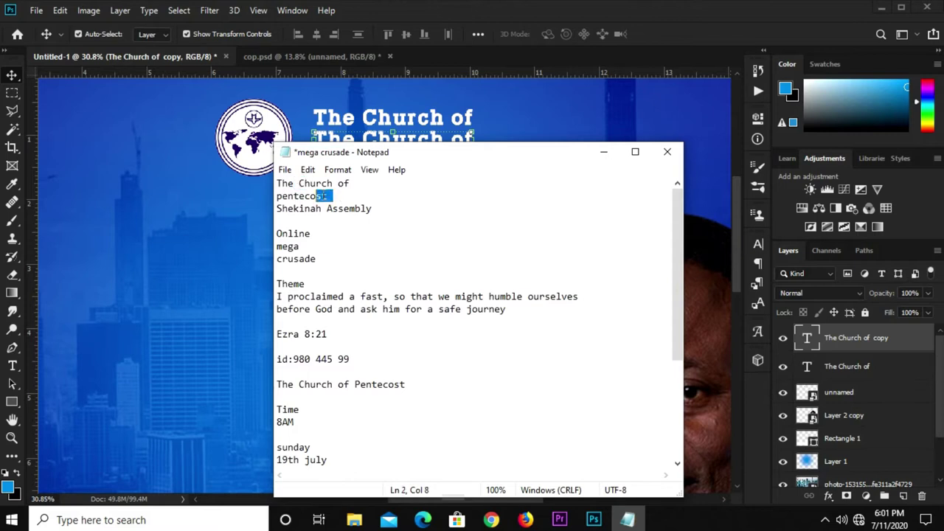
{"action": "left_click_drag", "start_coordinate": [335, 196], "coordinate": [267, 196]}
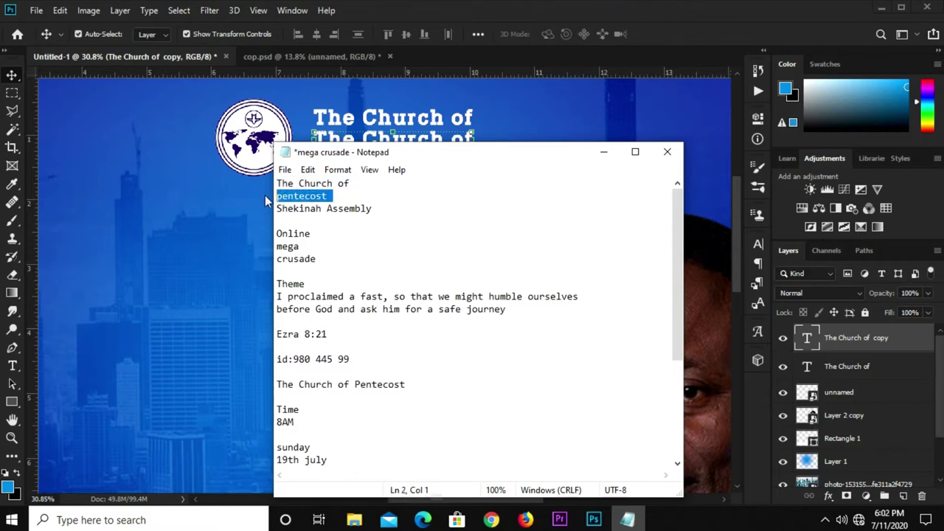
{"action": "right_click", "coordinate": [289, 197]}
{"action": "left_click", "coordinate": [330, 243]}
{"action": "left_click", "coordinate": [611, 158]}
Step: Replace the duplicated line's text with 'pentecost'
{"action": "left_click", "coordinate": [10, 364]}
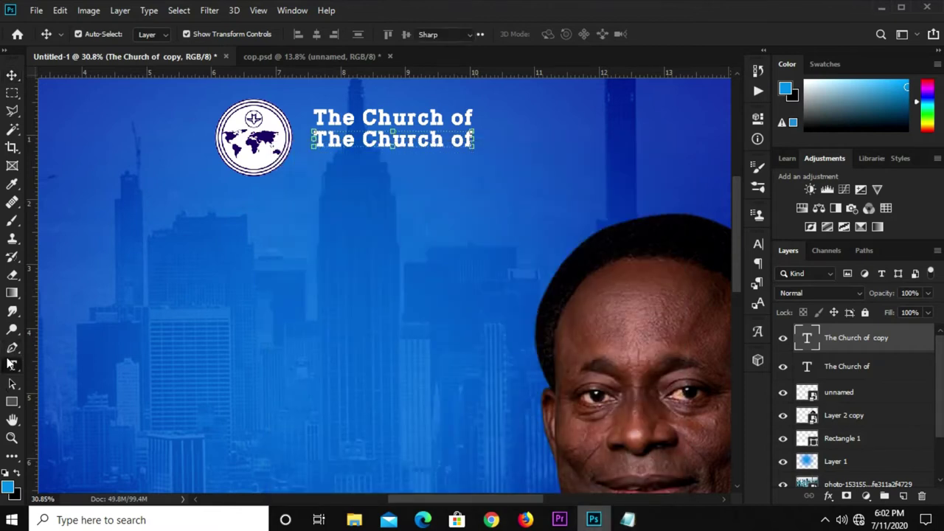
{"action": "left_click", "coordinate": [369, 135]}
{"action": "key", "text": "ctrl+a"}
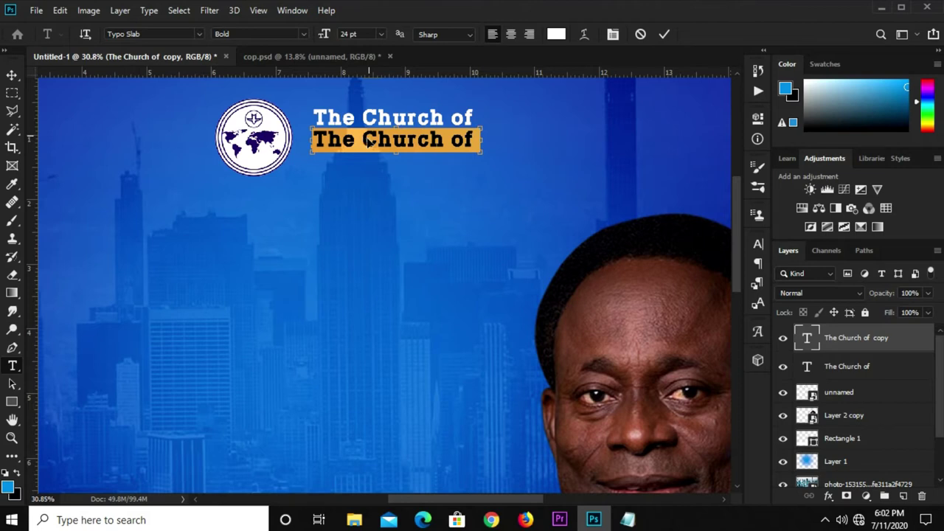
{"action": "type", "text": "pentecost"}
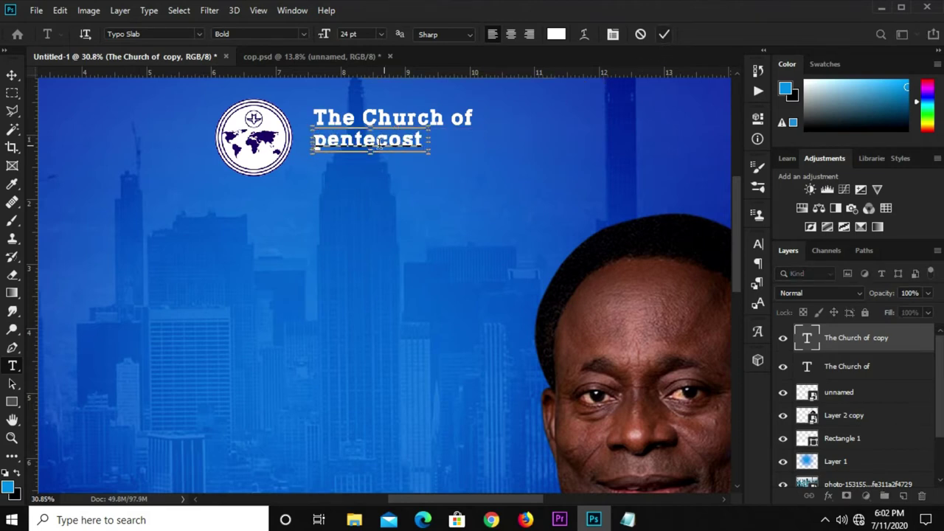
{"action": "left_click", "coordinate": [665, 34]}
Step: Apply All Caps to PENTECOST and scale it up to about 114%
{"action": "key", "text": "v"}
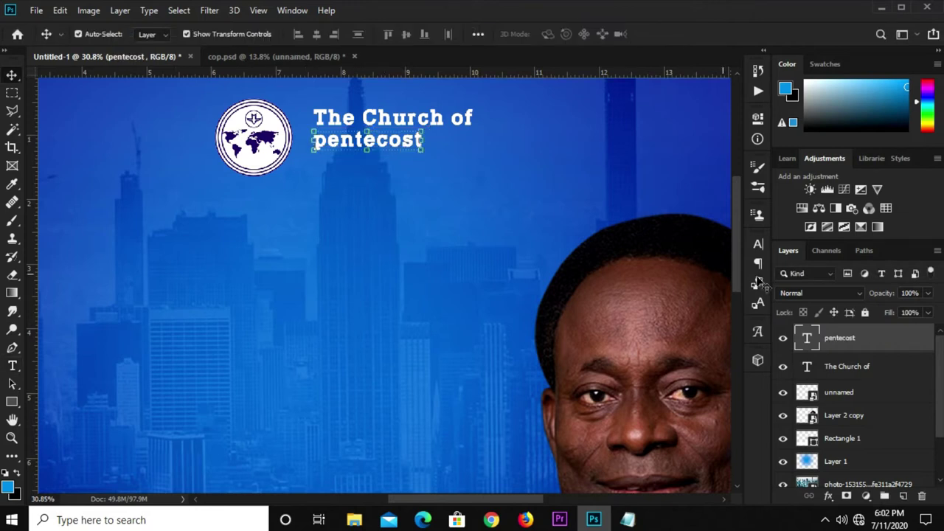
{"action": "left_click", "coordinate": [759, 246]}
{"action": "left_click", "coordinate": [642, 341]}
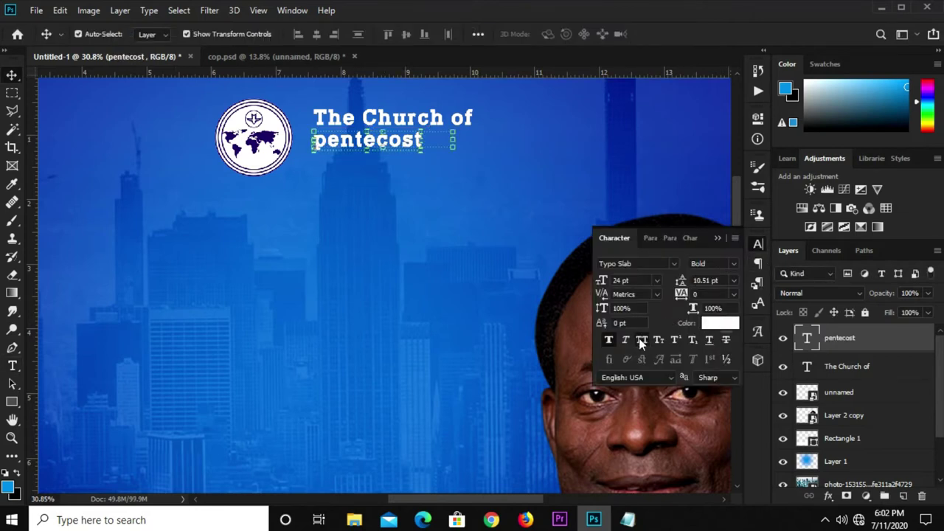
{"action": "left_click", "coordinate": [714, 239]}
{"action": "key", "text": "ctrl+t"}
{"action": "scroll", "coordinate": [435, 139], "scroll_direction": "up", "scroll_amount": 1}
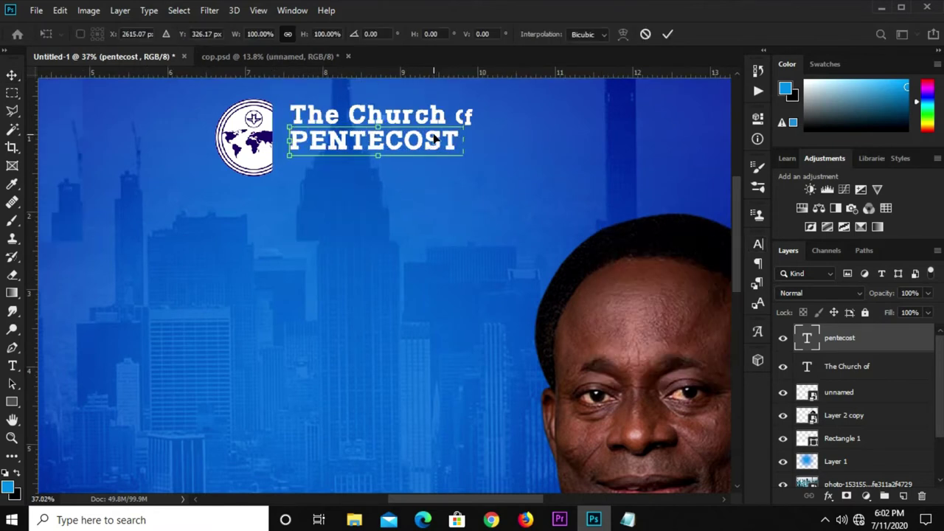
{"action": "left_click_drag", "start_coordinate": [471, 156], "coordinate": [490, 171]}
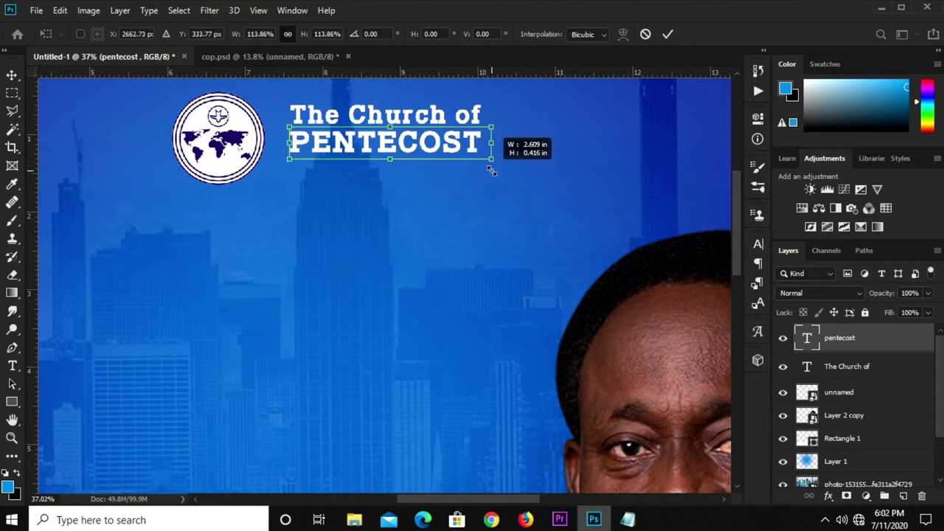
{"action": "left_click_drag", "start_coordinate": [490, 170], "coordinate": [491, 172]}
{"action": "key", "text": "Return"}
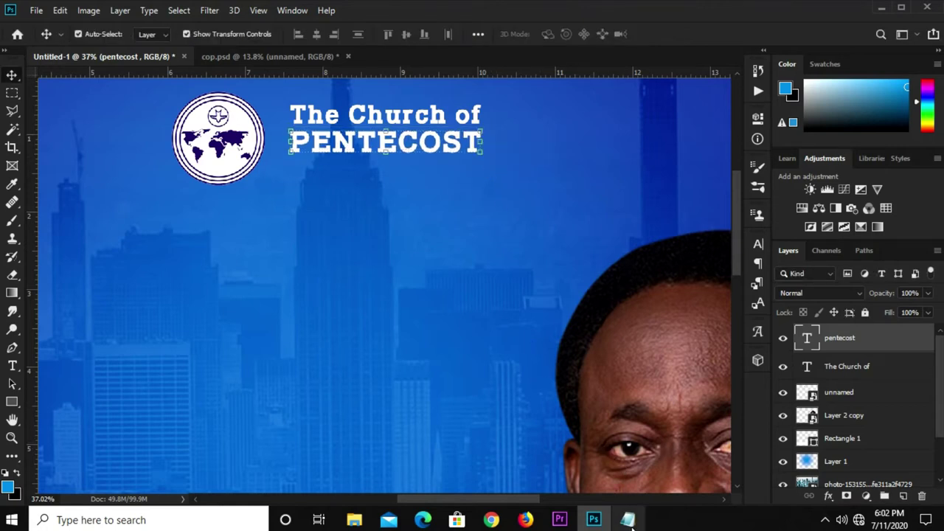
Step: Copy the 'Shekinah Assembly' line from the Notepad notes
{"action": "left_click", "coordinate": [628, 521]}
{"action": "left_click_drag", "start_coordinate": [380, 208], "coordinate": [259, 206]}
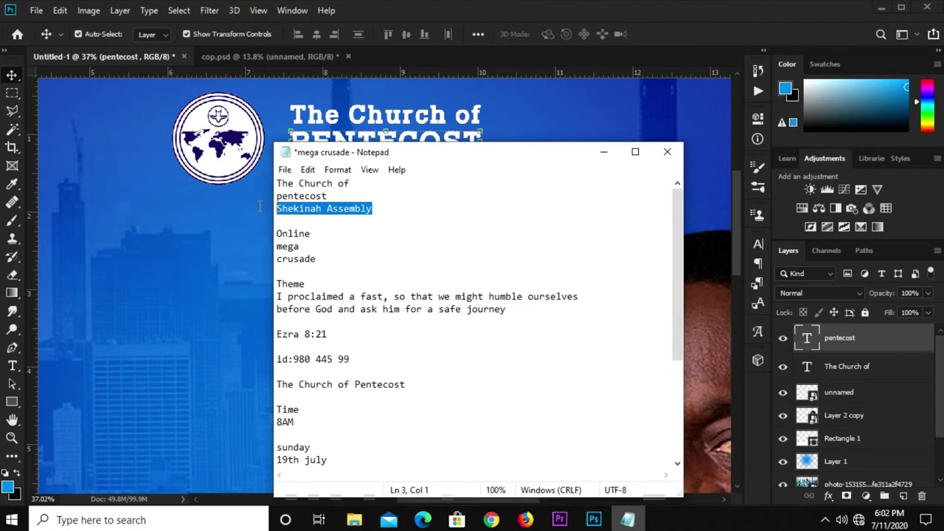
{"action": "right_click", "coordinate": [302, 210]}
{"action": "left_click", "coordinate": [340, 251]}
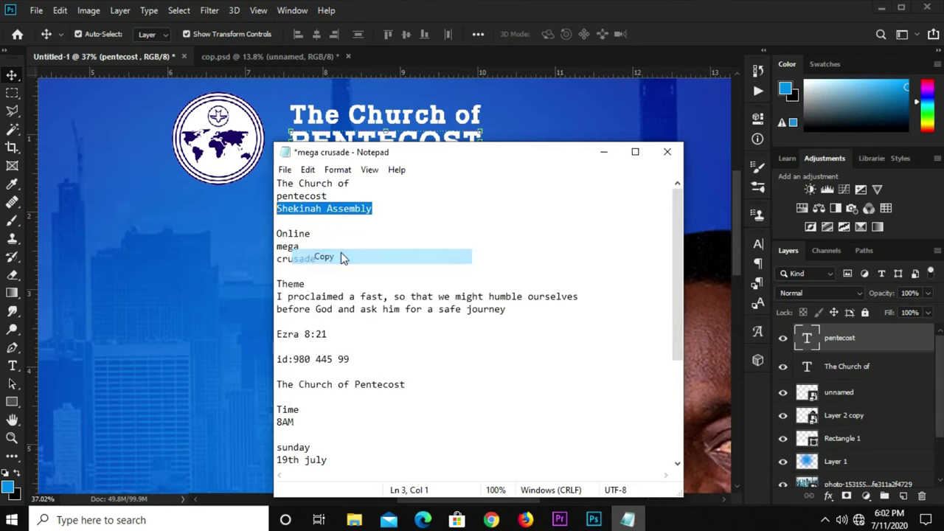
Step: Duplicate 'The Church of' below PENTECOST and retype it as 'Shekinah Assembly'
{"action": "left_click", "coordinate": [221, 255]}
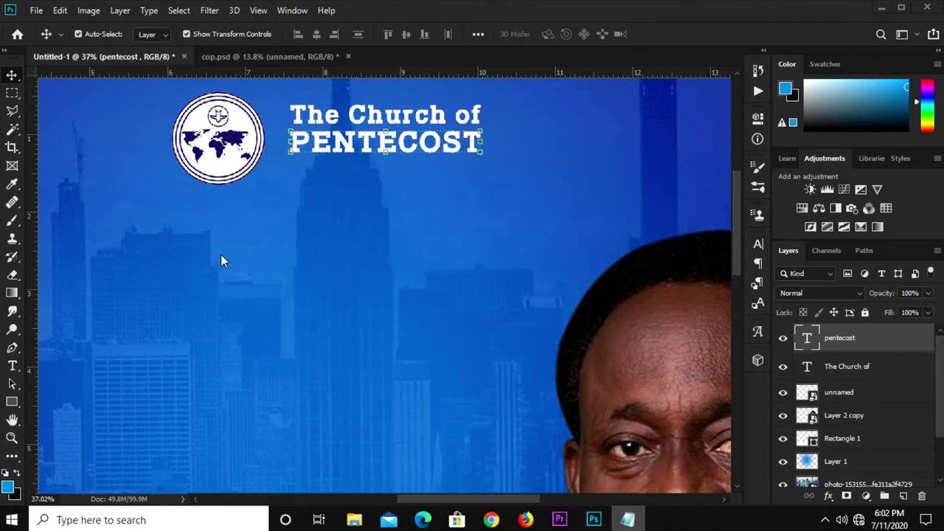
{"action": "left_click", "coordinate": [353, 117]}
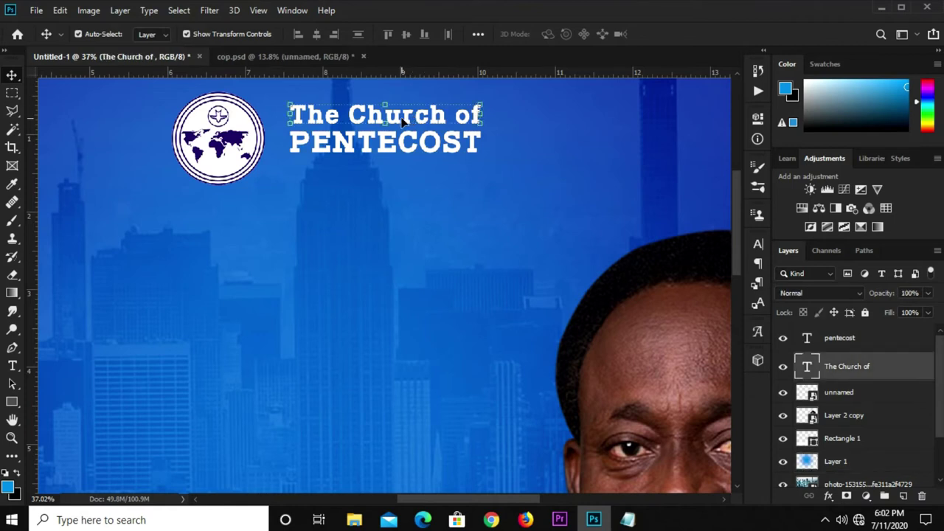
{"action": "left_click_drag", "start_coordinate": [402, 120], "coordinate": [391, 177]}
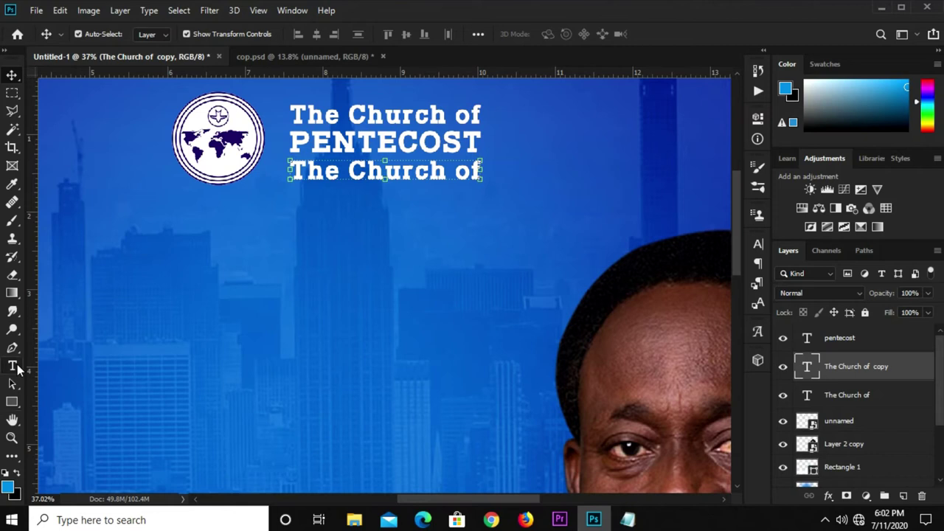
{"action": "left_click", "coordinate": [16, 367]}
{"action": "left_click", "coordinate": [367, 174]}
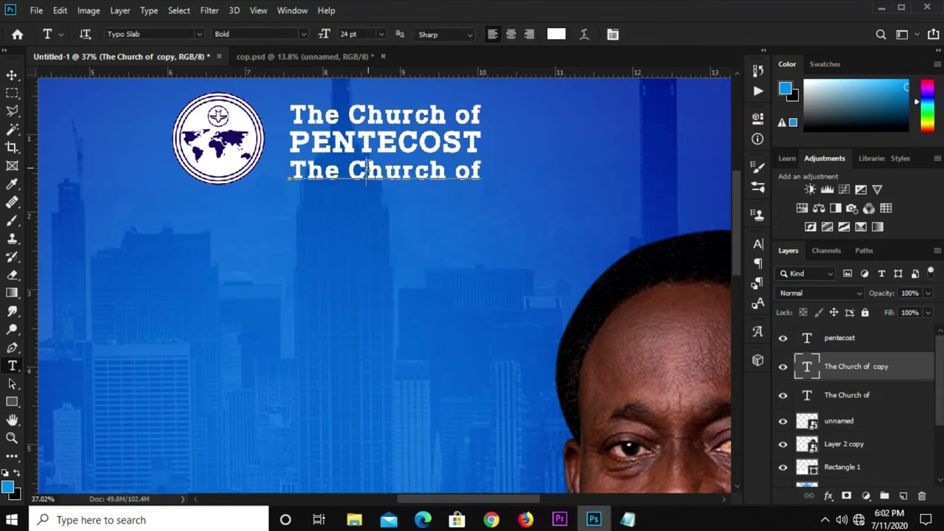
{"action": "key", "text": "ctrl+a"}
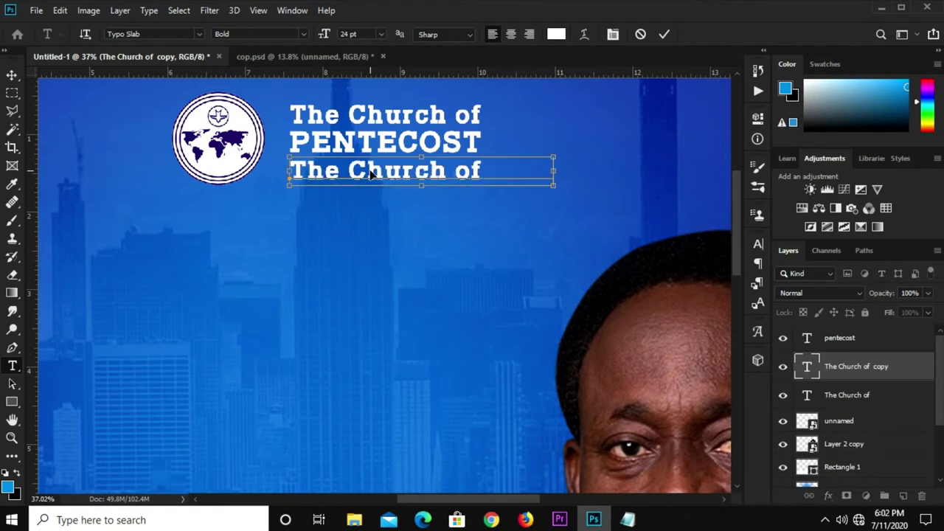
{"action": "type", "text": "Shekinah Assembly"}
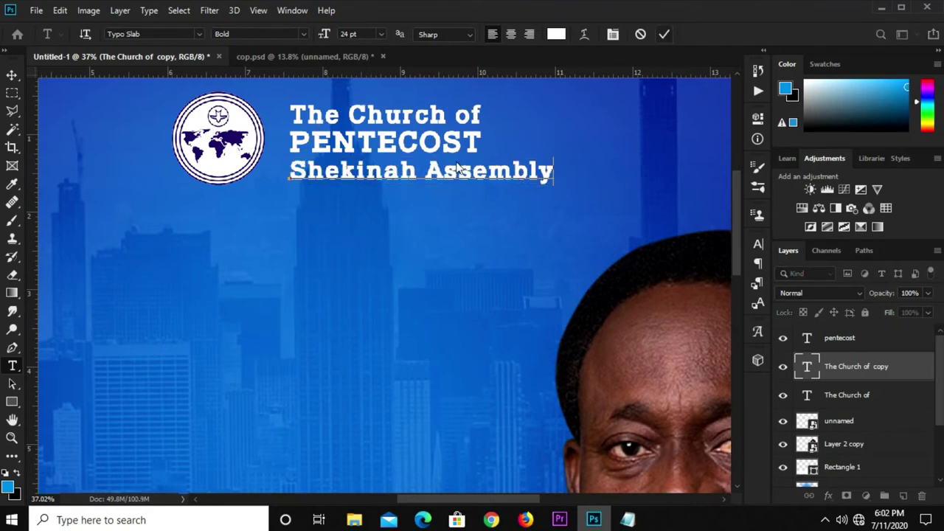
Step: Scale 'Shekinah Assembly' down to about 70% to fit under PENTECOST
{"action": "key", "text": "ctrl+t"}
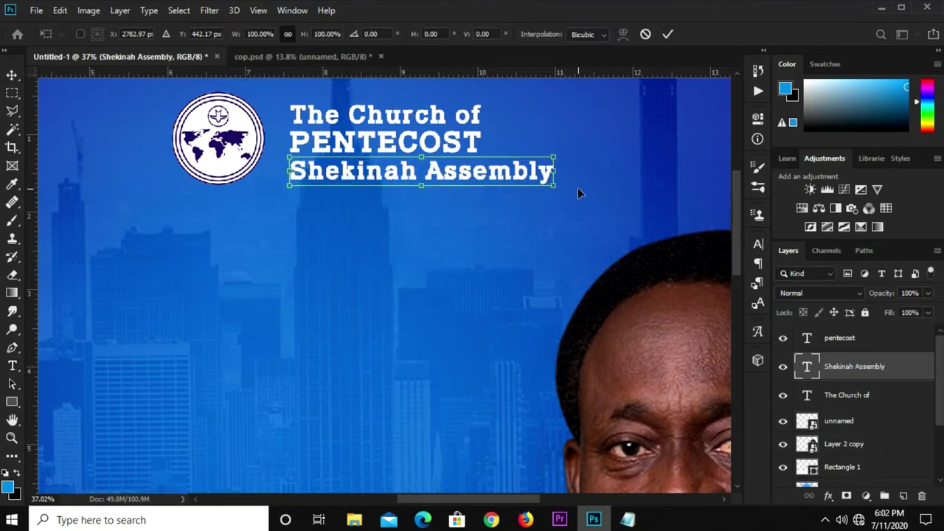
{"action": "mouse_move", "coordinate": [553, 184]}
{"action": "left_mouse_down"}
{"action": "mouse_move", "coordinate": [478, 167]}
{"action": "mouse_move", "coordinate": [486, 164]}
{"action": "left_mouse_up"}
{"action": "key", "text": "Return"}
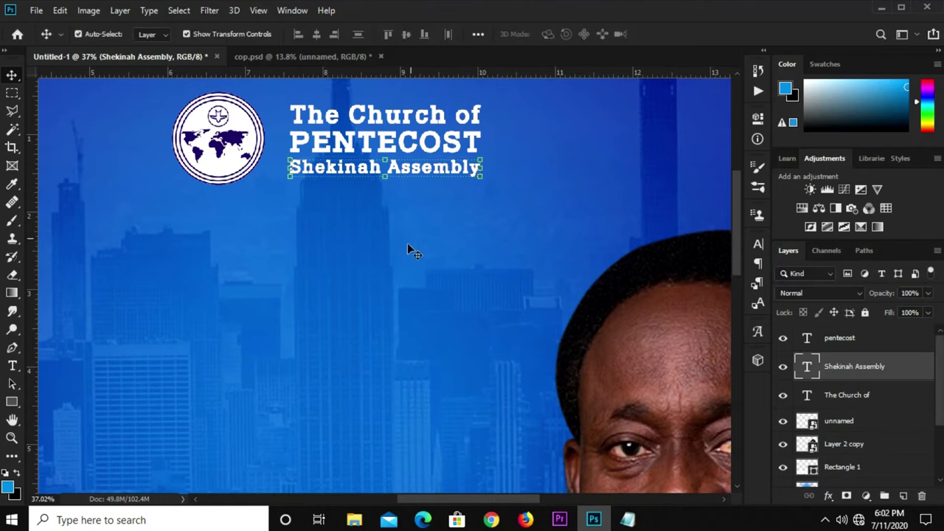
{"action": "left_click", "coordinate": [410, 251]}
Step: Draw a thin white vertical rectangle beside the logo and nudge it slightly right
{"action": "right_click", "coordinate": [12, 402]}
{"action": "left_click", "coordinate": [68, 402]}
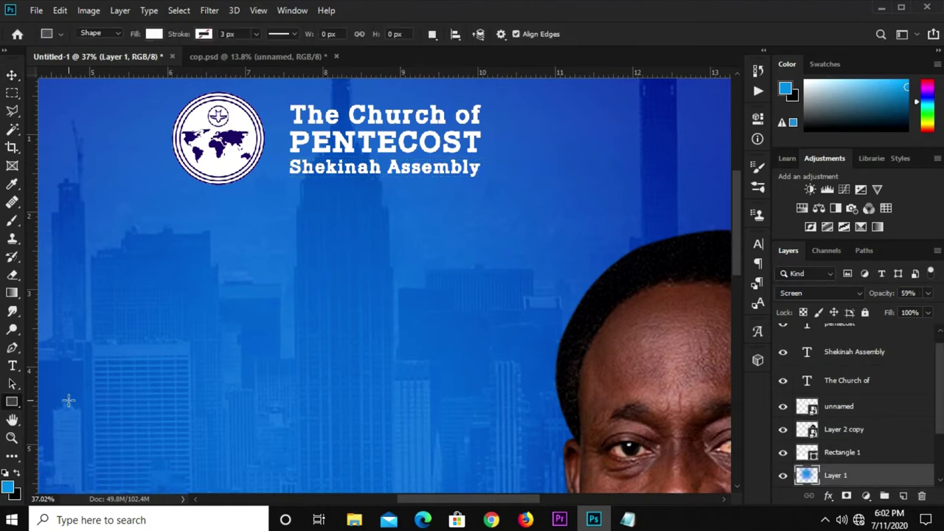
{"action": "mouse_move", "coordinate": [268, 77]}
{"action": "left_mouse_down"}
{"action": "mouse_move", "coordinate": [269, 216]}
{"action": "mouse_move", "coordinate": [272, 201]}
{"action": "left_mouse_up"}
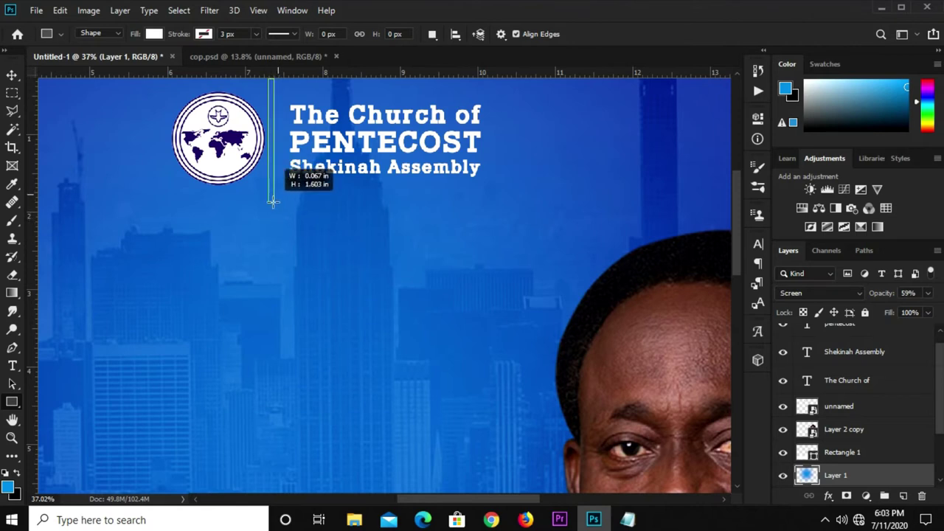
{"action": "left_click_drag", "start_coordinate": [273, 201], "coordinate": [271, 212]}
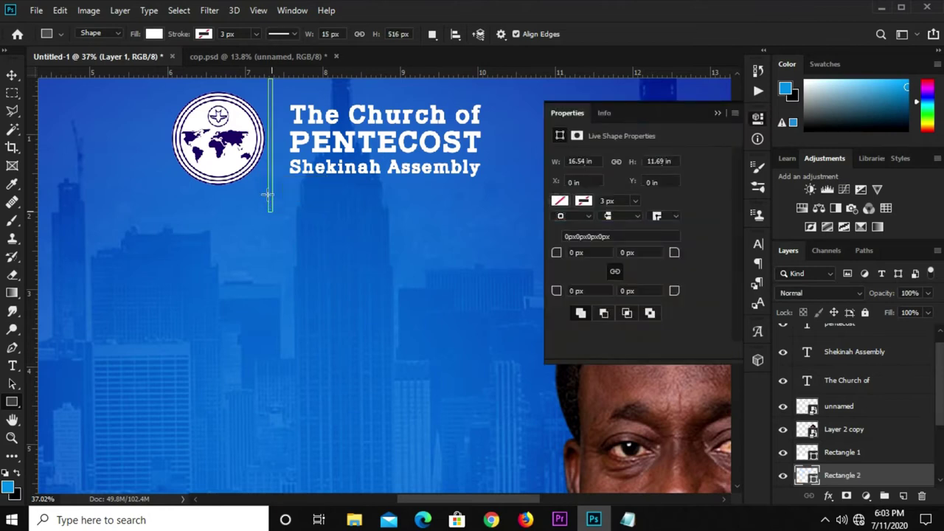
{"action": "key", "text": "v"}
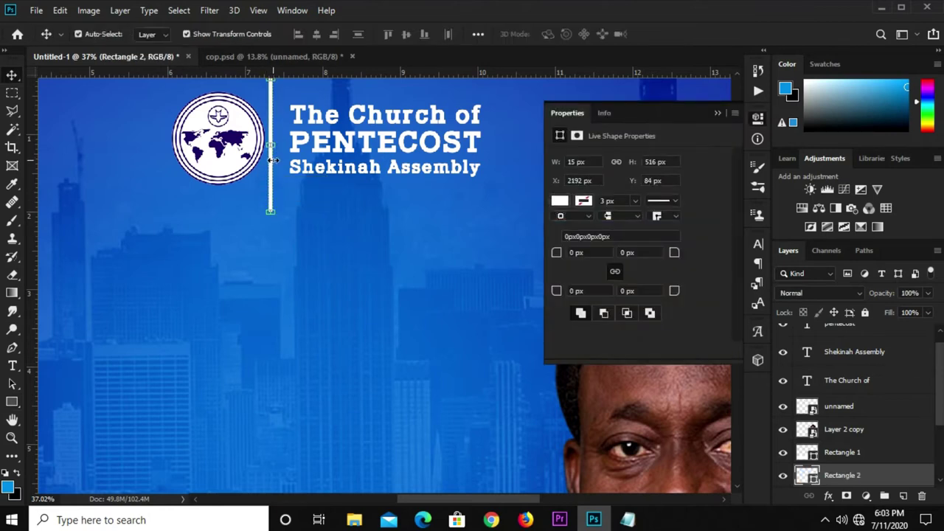
{"action": "left_click_drag", "start_coordinate": [271, 166], "coordinate": [280, 167]}
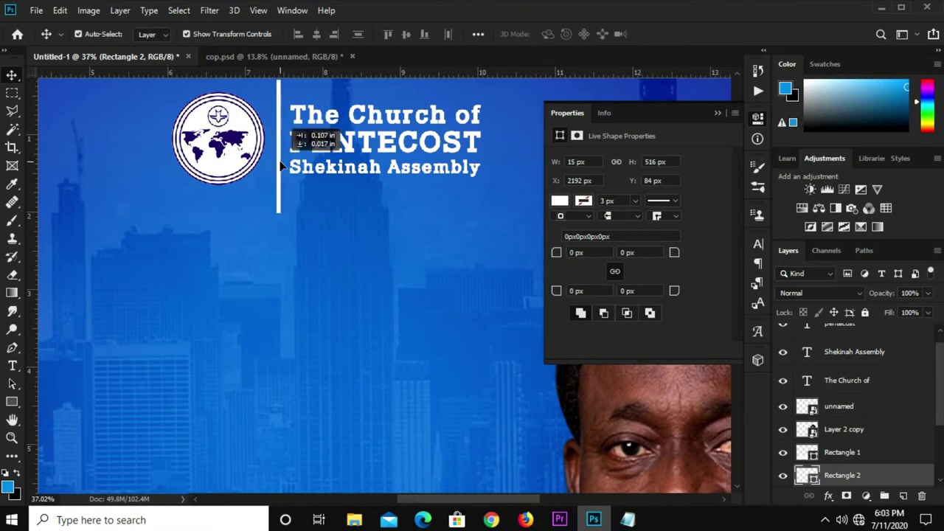
Step: Resize the globe logo slightly next to the divider and fit the flyer in view
{"action": "left_click", "coordinate": [225, 148]}
{"action": "key", "text": "ctrl+t"}
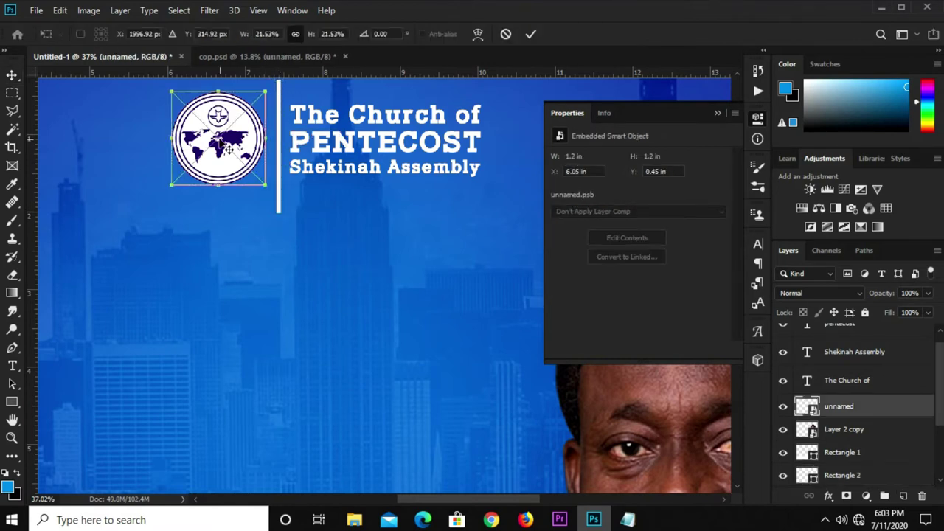
{"action": "left_click_drag", "start_coordinate": [266, 184], "coordinate": [277, 195]}
{"action": "key", "text": "Return"}
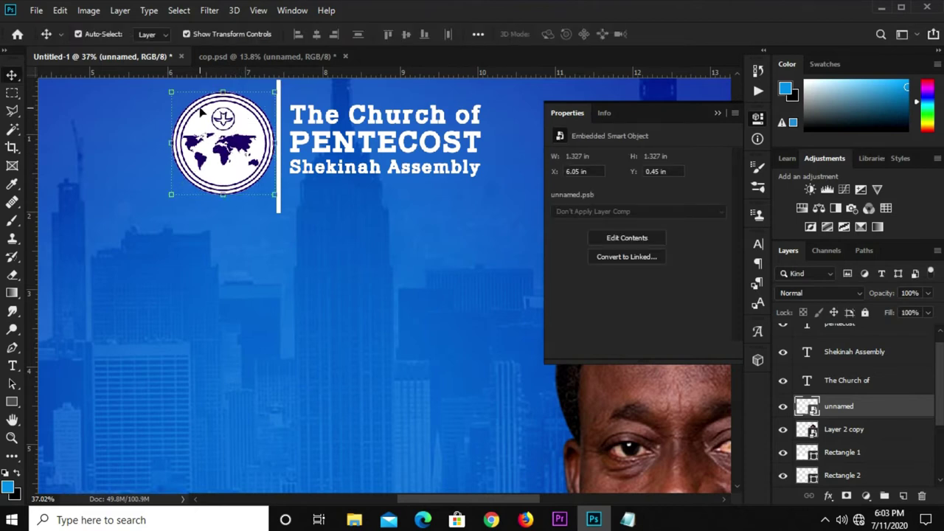
{"action": "key", "text": "ctrl+t"}
{"action": "left_click_drag", "start_coordinate": [172, 92], "coordinate": [185, 103]}
{"action": "left_click_drag", "start_coordinate": [229, 174], "coordinate": [221, 164]}
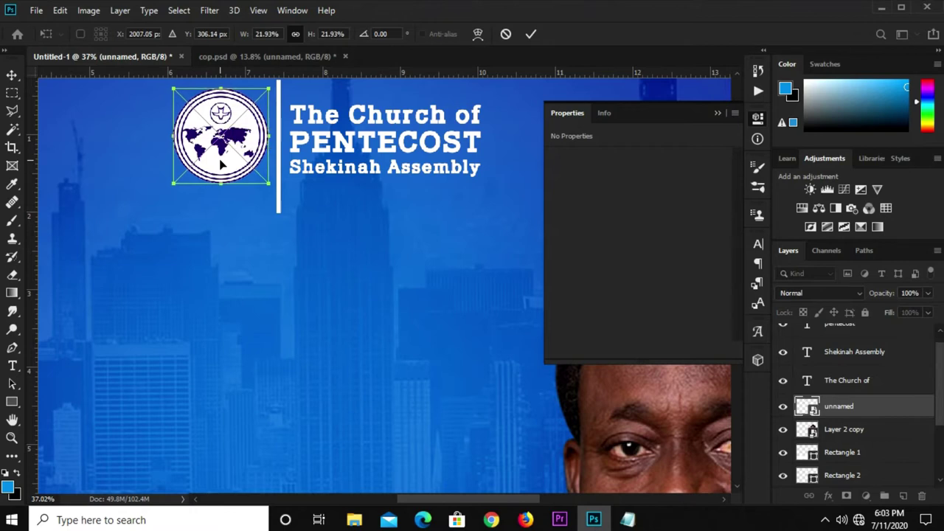
{"action": "key", "text": "Return"}
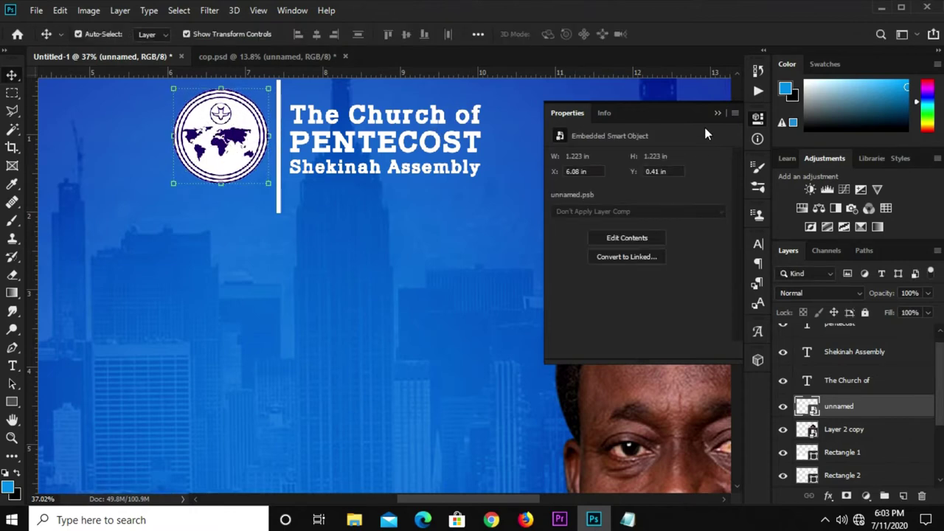
{"action": "left_click", "coordinate": [718, 114]}
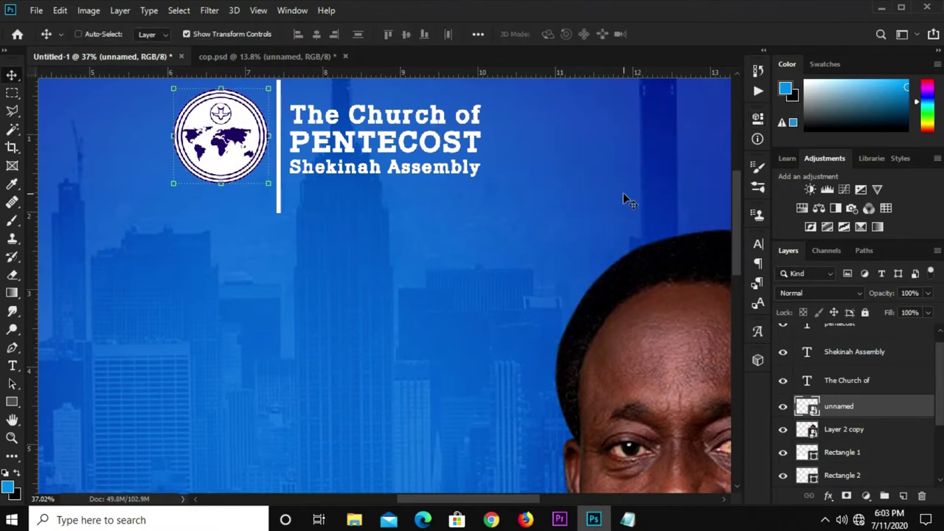
{"action": "key", "text": "ctrl+0"}
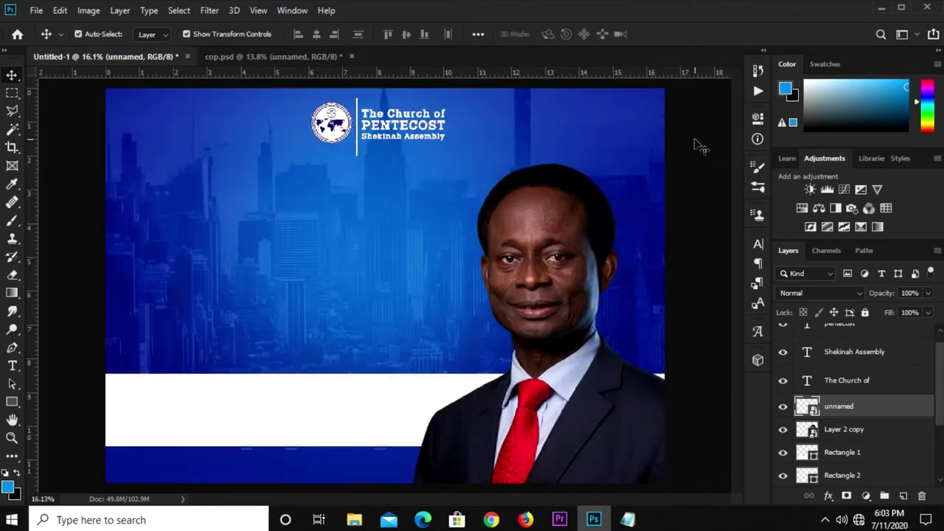
Step: Shorten the white divider bar from its bottom end
{"action": "left_click", "coordinate": [699, 146]}
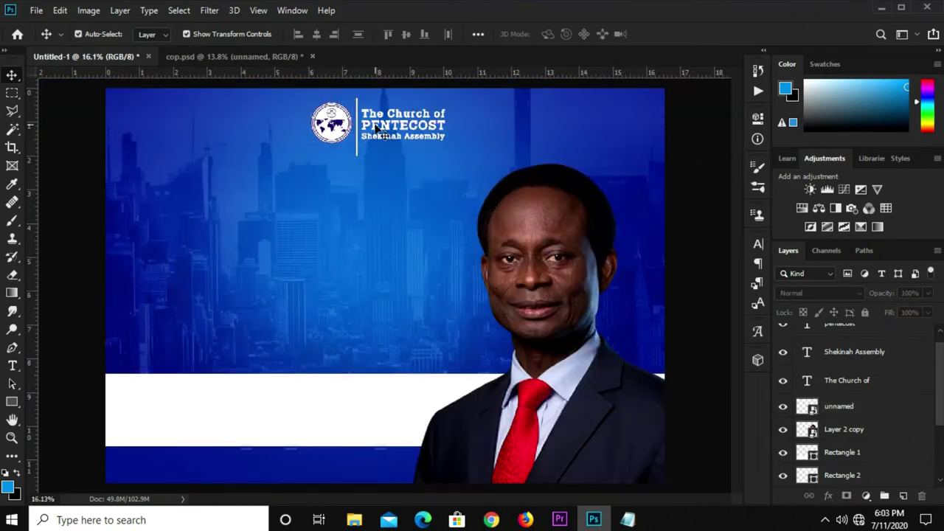
{"action": "scroll", "coordinate": [365, 147], "scroll_direction": "up", "scroll_amount": 2}
{"action": "scroll", "coordinate": [358, 177], "scroll_direction": "up", "scroll_amount": 2}
{"action": "scroll", "coordinate": [352, 199], "scroll_direction": "up", "scroll_amount": 1}
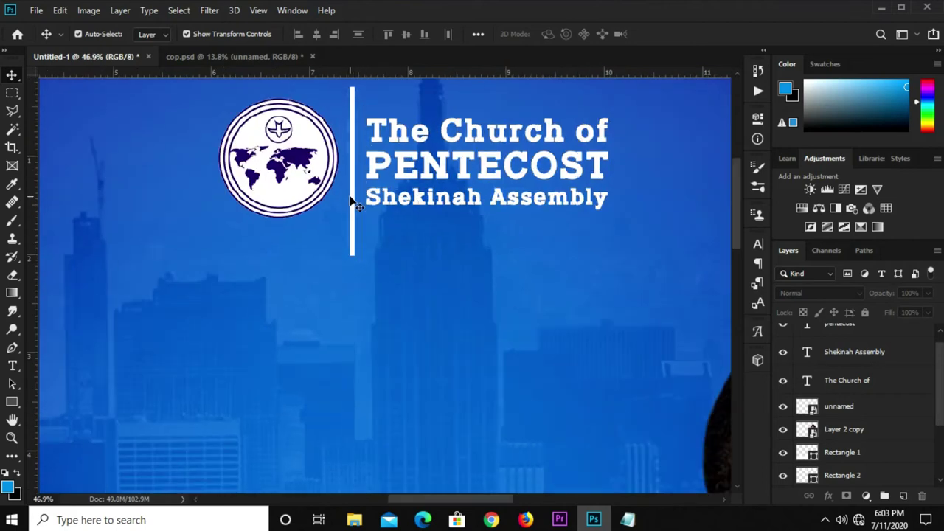
{"action": "left_click", "coordinate": [352, 207]}
{"action": "scroll", "coordinate": [353, 251], "scroll_direction": "up", "scroll_amount": 2}
{"action": "scroll", "coordinate": [352, 255], "scroll_direction": "up", "scroll_amount": 2}
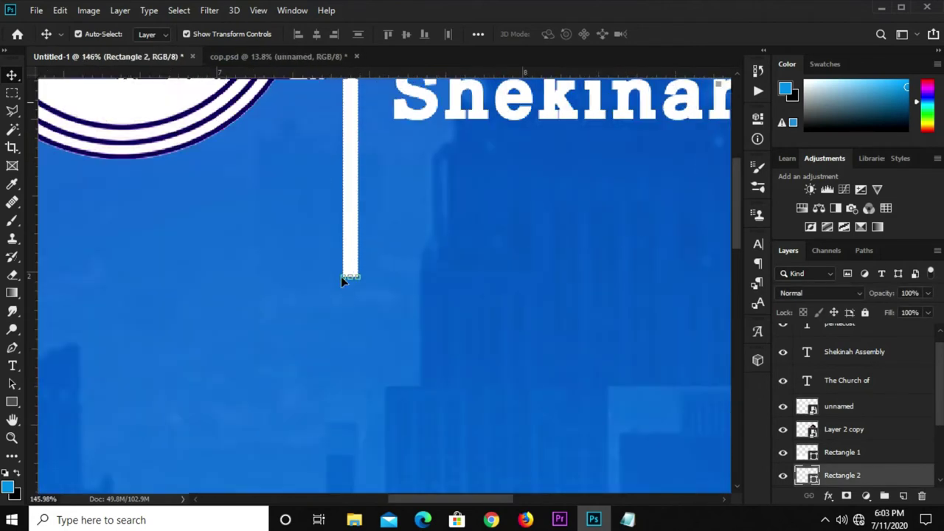
{"action": "left_click_drag", "start_coordinate": [349, 277], "coordinate": [350, 171]}
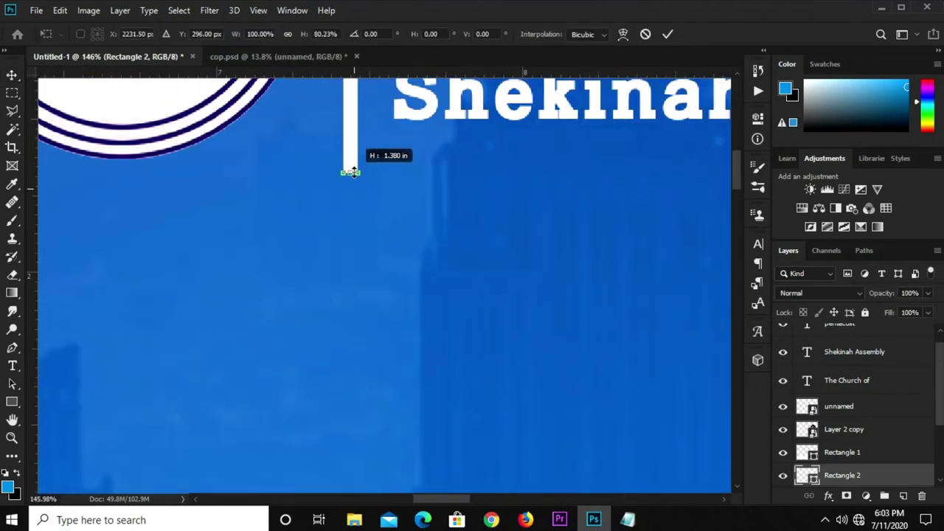
{"action": "key", "text": "Return"}
Step: Lower the divider bar's top end so its height matches the logo
{"action": "scroll", "coordinate": [350, 171], "scroll_direction": "down", "scroll_amount": 3}
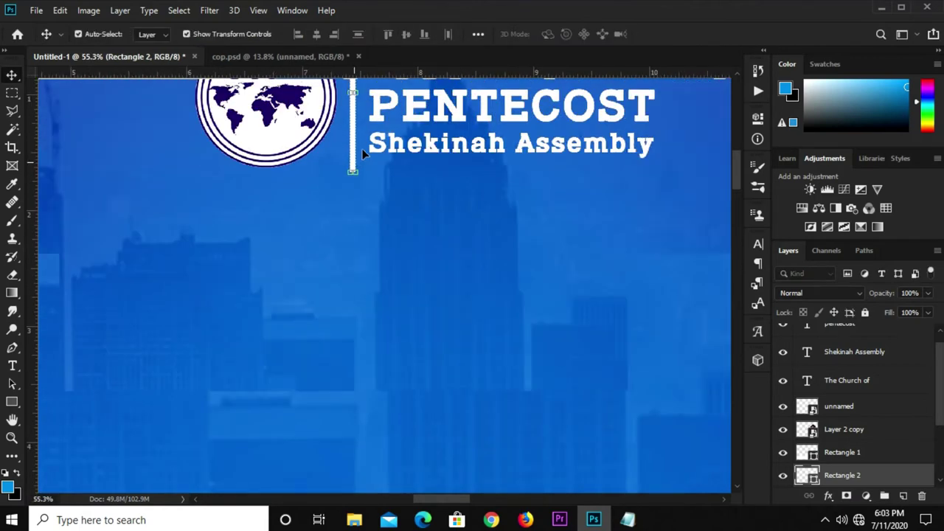
{"action": "scroll", "coordinate": [361, 148], "scroll_direction": "down", "scroll_amount": 3}
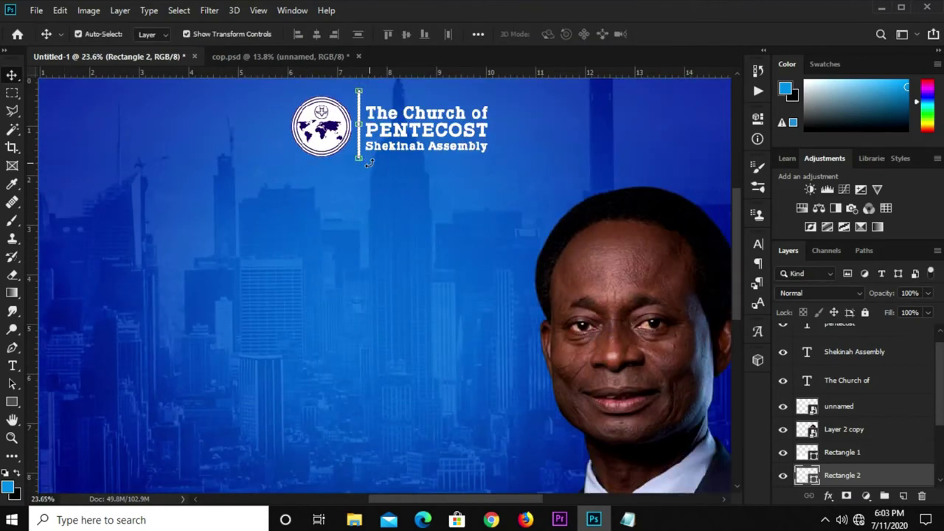
{"action": "scroll", "coordinate": [359, 82], "scroll_direction": "up", "scroll_amount": 3}
{"action": "scroll", "coordinate": [358, 99], "scroll_direction": "up", "scroll_amount": 3}
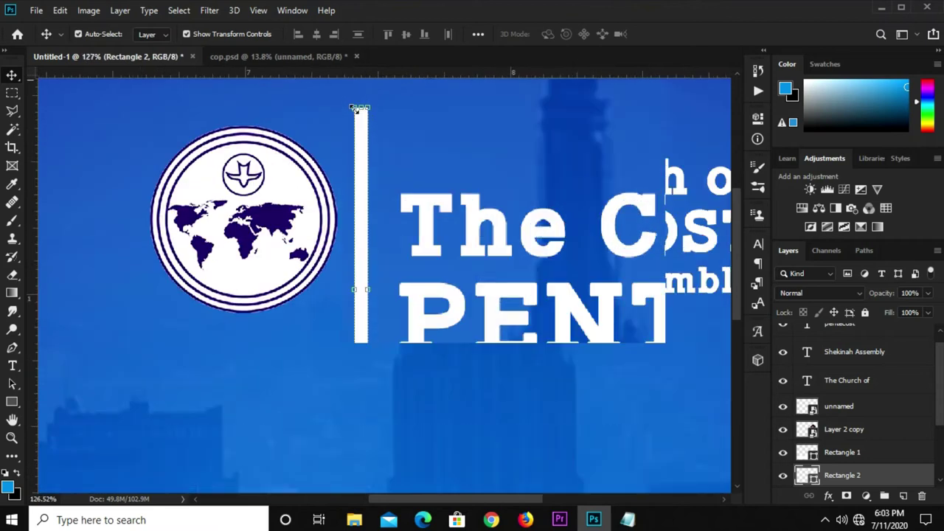
{"action": "scroll", "coordinate": [359, 110], "scroll_direction": "up", "scroll_amount": 2}
{"action": "scroll", "coordinate": [359, 116], "scroll_direction": "up", "scroll_amount": 2}
{"action": "key", "text": "ctrl+t"}
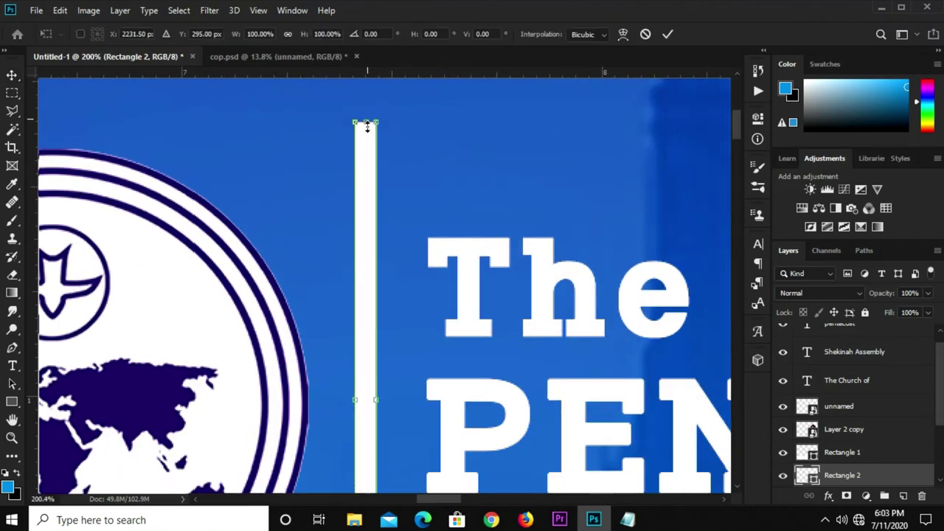
{"action": "left_click_drag", "start_coordinate": [366, 101], "coordinate": [369, 174]}
{"action": "key", "text": "Return"}
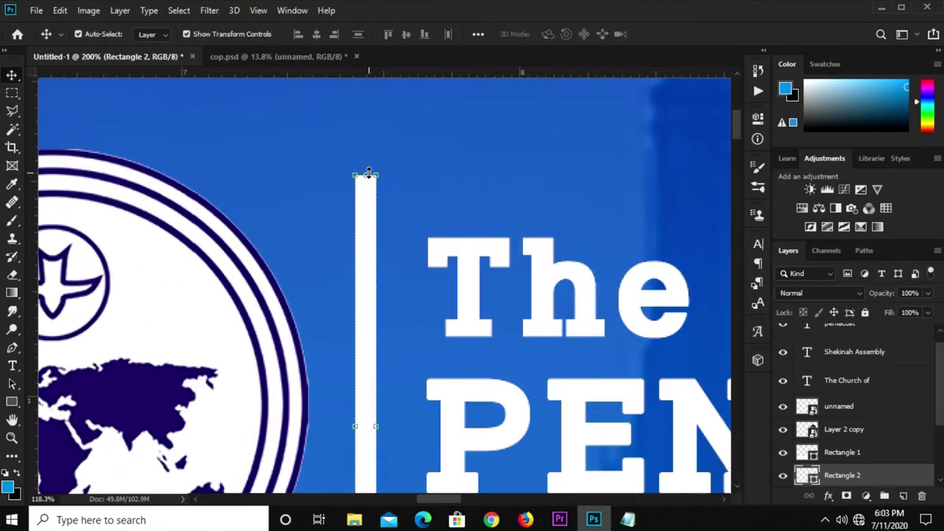
{"action": "scroll", "coordinate": [369, 173], "scroll_direction": "down", "scroll_amount": 5}
{"action": "scroll", "coordinate": [369, 173], "scroll_direction": "down", "scroll_amount": 1}
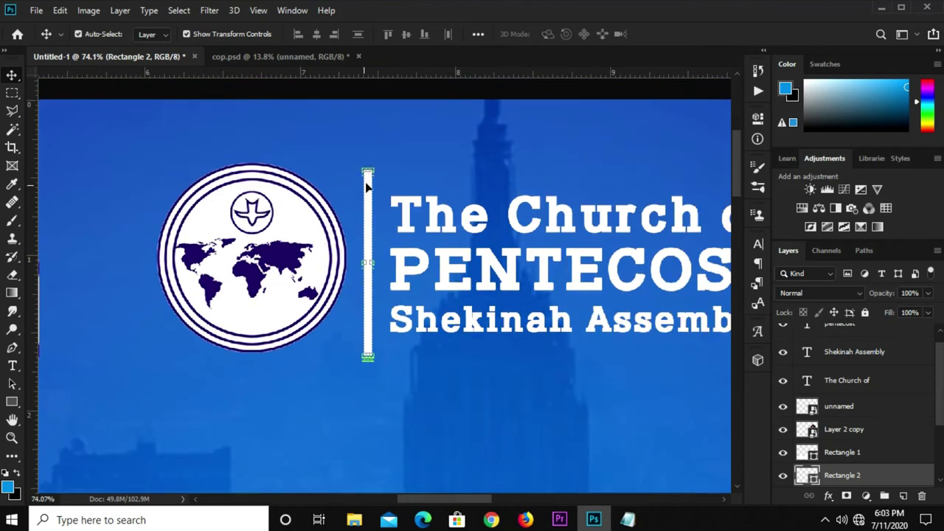
Step: Shrink the logo to about 19.75% and nudge it snugly beside the divider
{"action": "left_click_drag", "start_coordinate": [240, 251], "coordinate": [253, 257]}
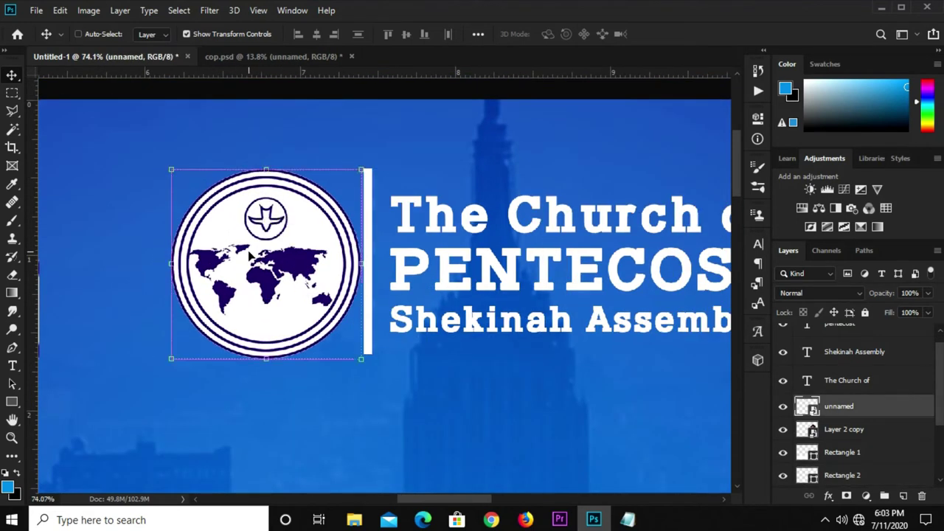
{"action": "key", "text": "ctrl+t"}
{"action": "left_click_drag", "start_coordinate": [266, 170], "coordinate": [267, 190]}
{"action": "left_click_drag", "start_coordinate": [258, 295], "coordinate": [255, 284]}
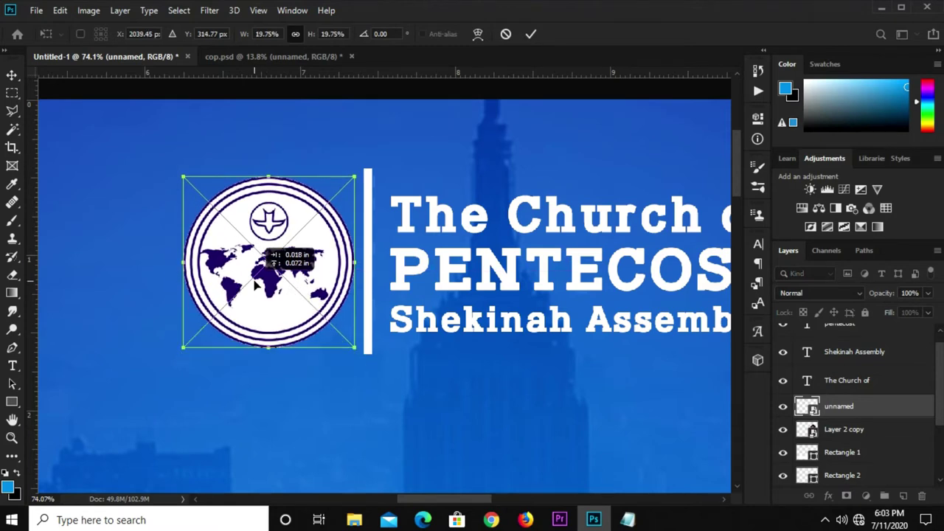
{"action": "key", "text": "Return"}
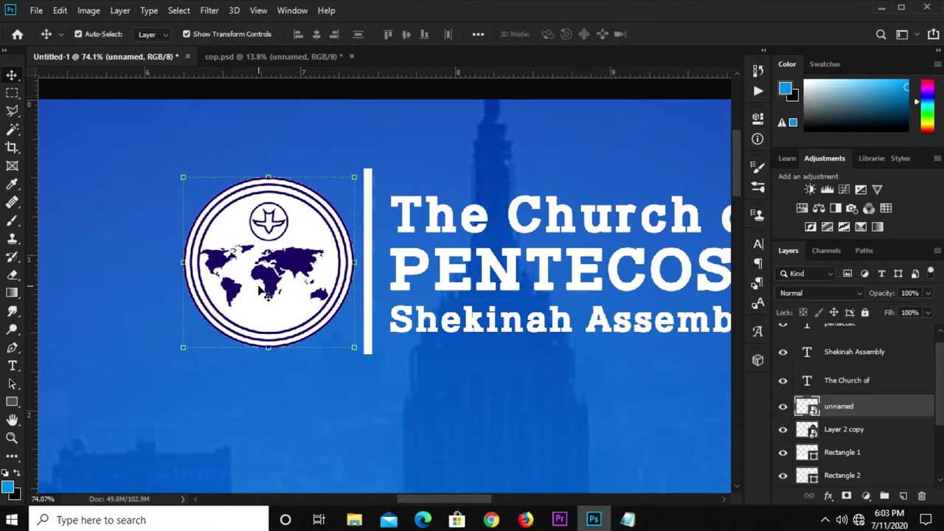
{"action": "key", "text": "Left"}
{"action": "key", "text": "ctrl+0"}
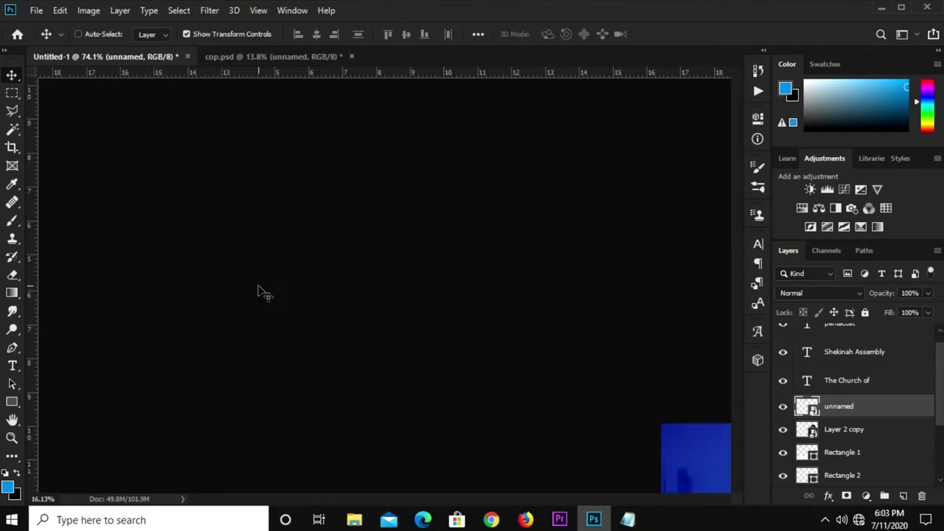
{"action": "left_click", "coordinate": [677, 174], "text": "ctrl"}
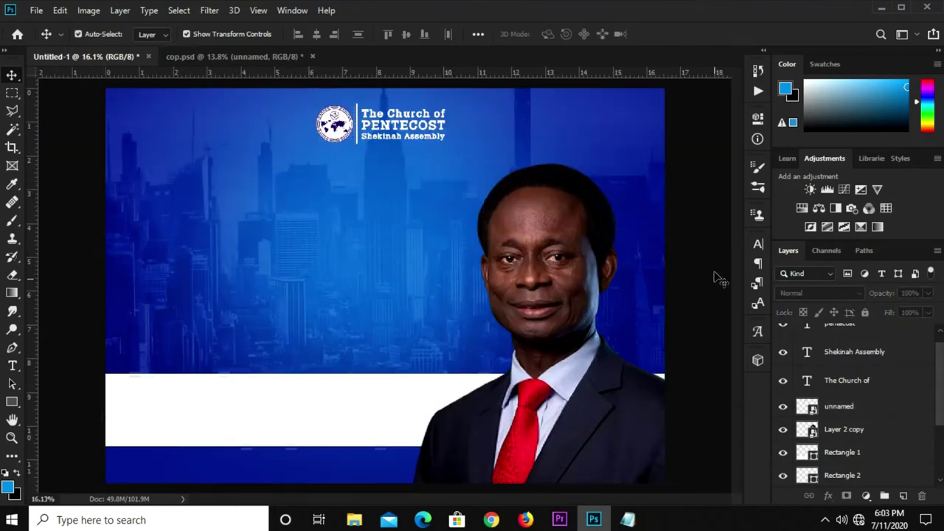
Step: Select the logo, divider and church-name text layers and group them as Group 1
{"action": "scroll", "coordinate": [881, 362], "scroll_direction": "up", "scroll_amount": 1}
{"action": "scroll", "coordinate": [886, 363], "scroll_direction": "down", "scroll_amount": 2}
{"action": "scroll", "coordinate": [886, 362], "scroll_direction": "up", "scroll_amount": 1}
{"action": "scroll", "coordinate": [886, 363], "scroll_direction": "up", "scroll_amount": 1}
{"action": "left_click", "coordinate": [845, 405]}
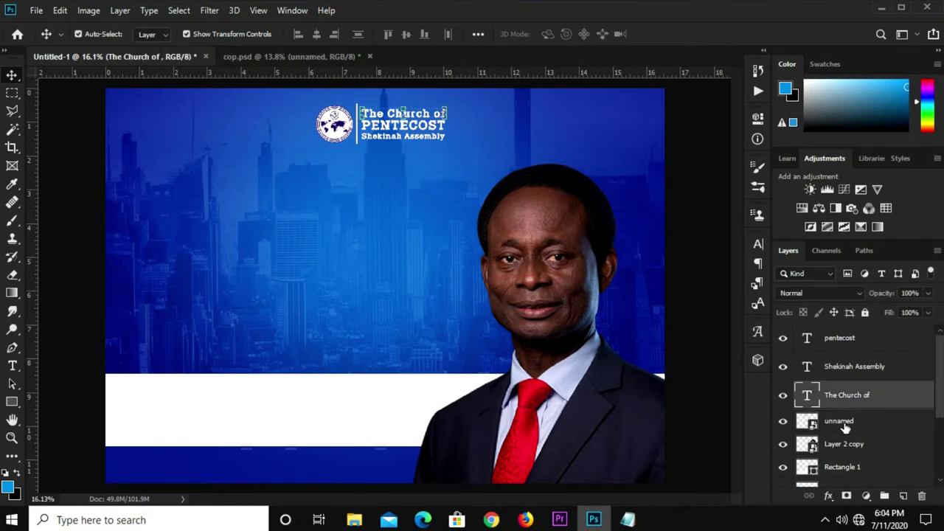
{"action": "left_click", "coordinate": [844, 425]}
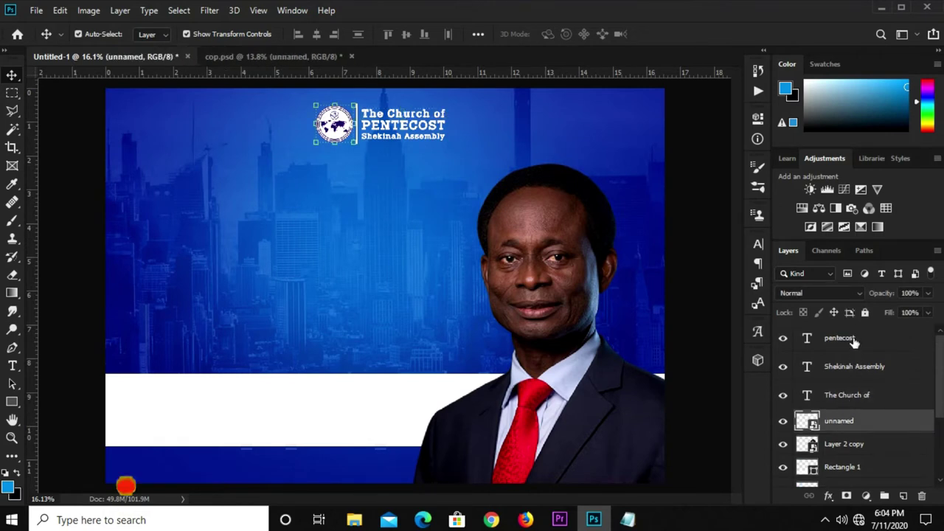
{"action": "double_click", "coordinate": [853, 339]}
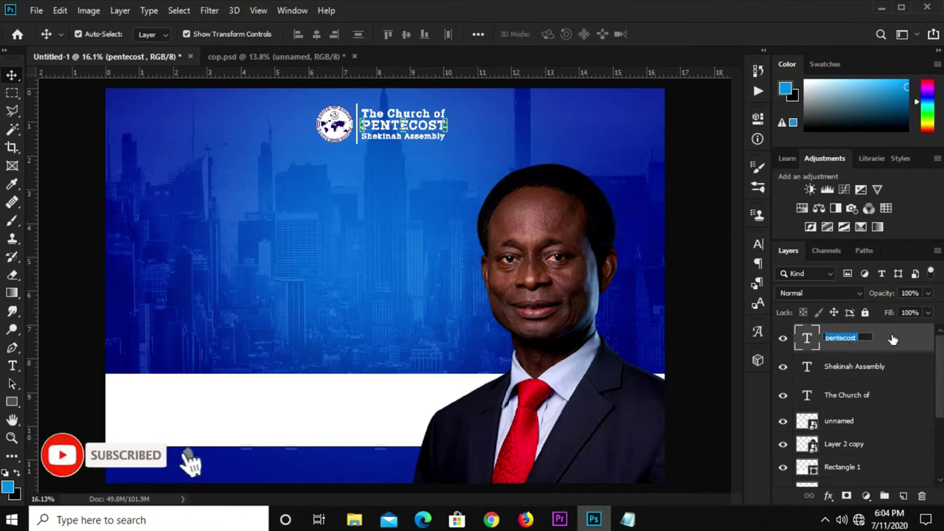
{"action": "key", "text": "Return"}
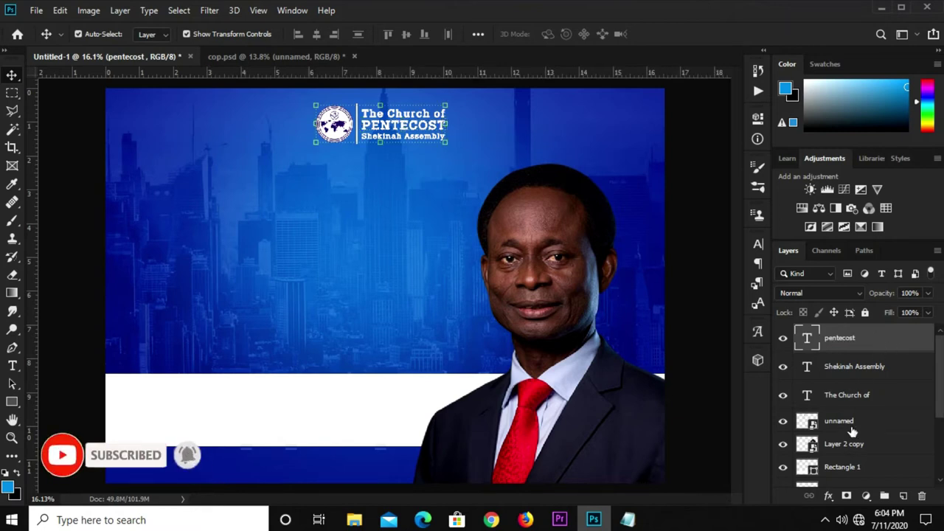
{"action": "left_click", "coordinate": [852, 426], "text": "shift"}
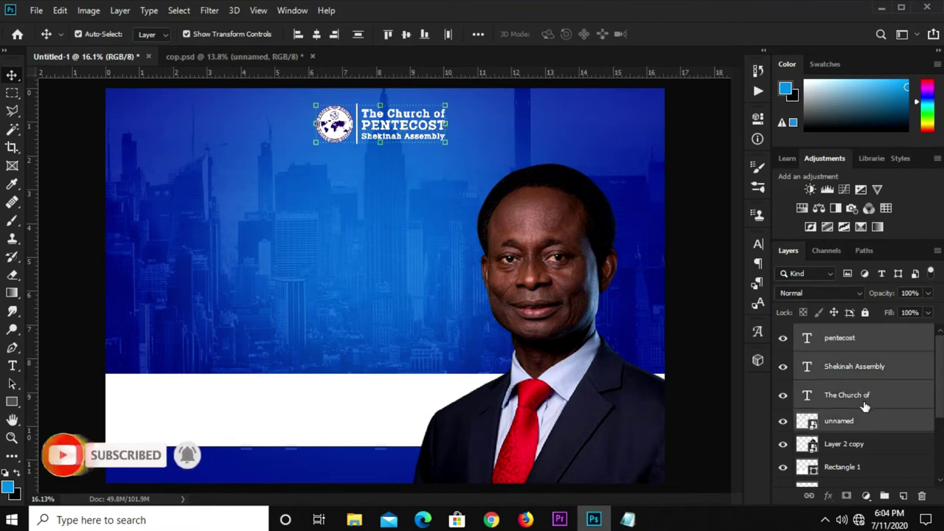
{"action": "scroll", "coordinate": [864, 413], "scroll_direction": "down", "scroll_amount": 1}
{"action": "scroll", "coordinate": [865, 417], "scroll_direction": "down", "scroll_amount": 1}
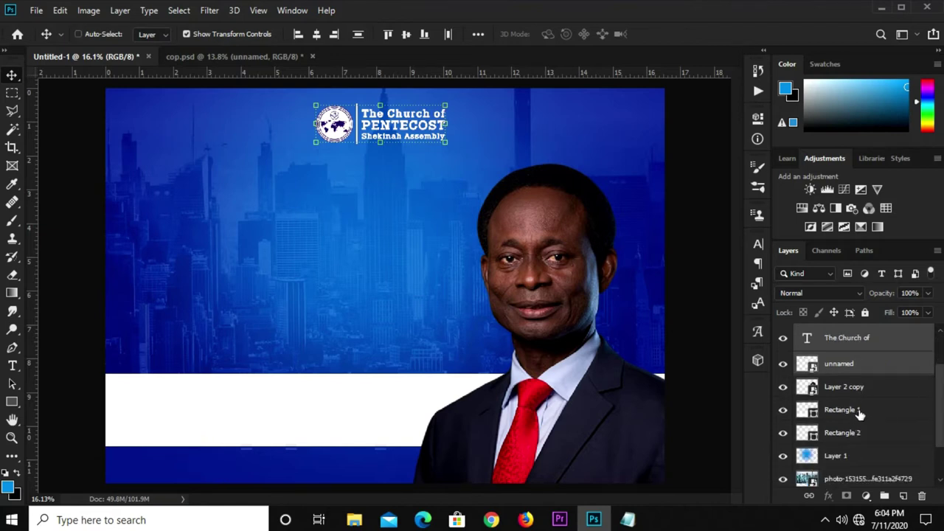
{"action": "left_click", "coordinate": [858, 414], "text": "ctrl"}
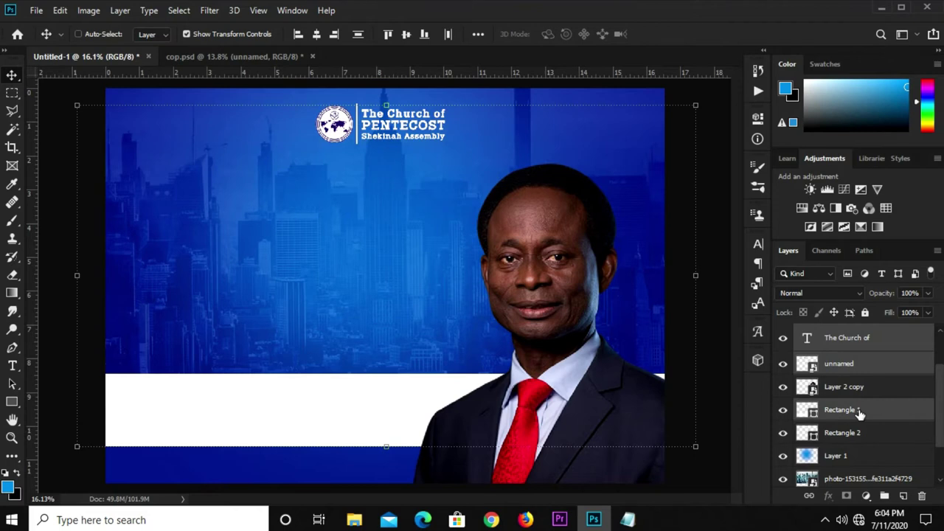
{"action": "left_click", "coordinate": [858, 414], "text": "ctrl"}
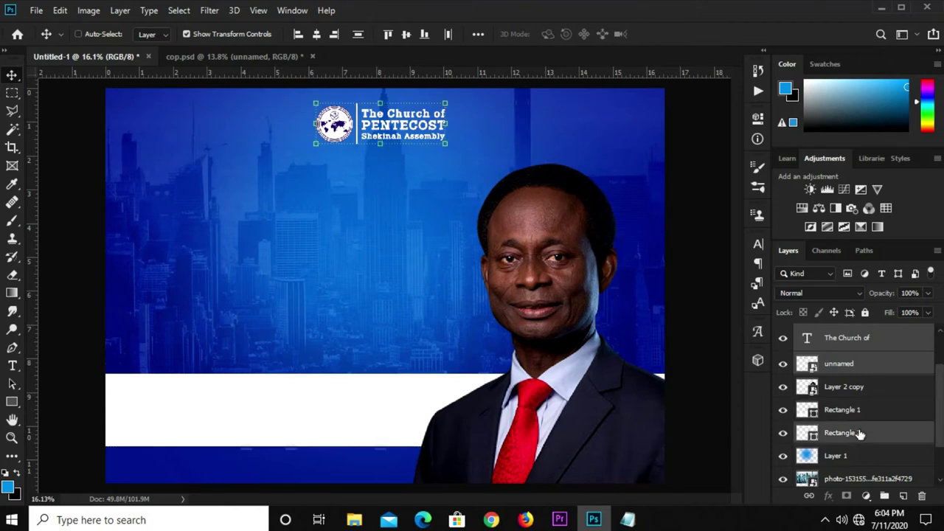
{"action": "key", "text": "ctrl+g"}
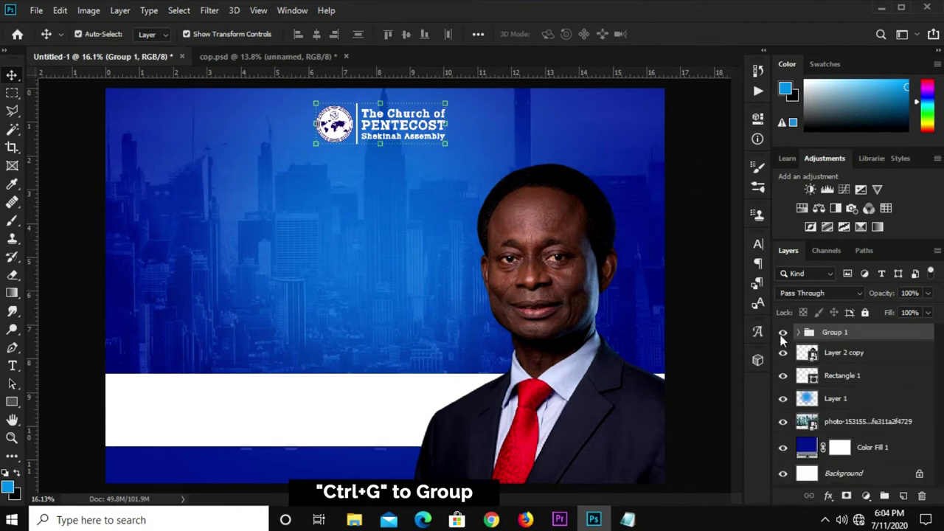
{"action": "left_click", "coordinate": [784, 332]}
{"action": "left_click", "coordinate": [784, 333]}
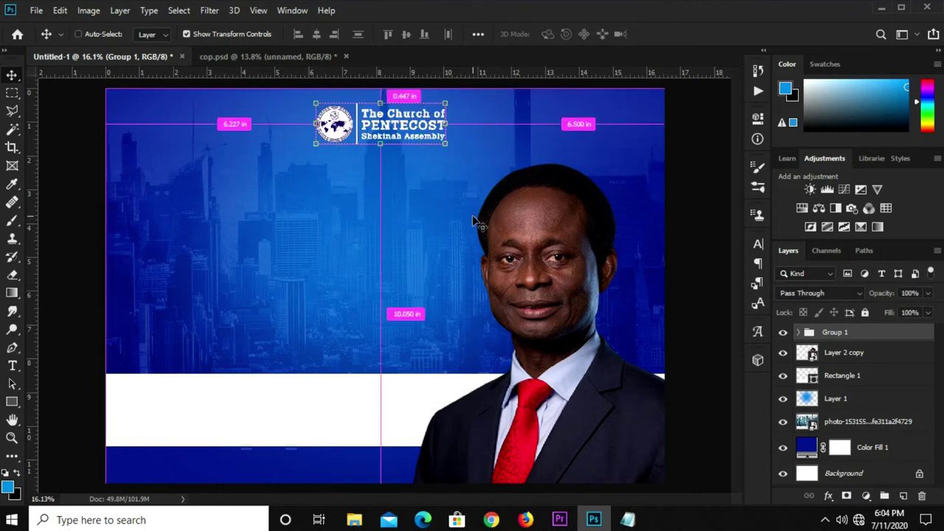
Step: Scale Group 1 to 86.95% and centre it horizontally on the canvas
{"action": "key", "text": "ctrl+t"}
{"action": "left_click_drag", "start_coordinate": [446, 146], "coordinate": [433, 138]}
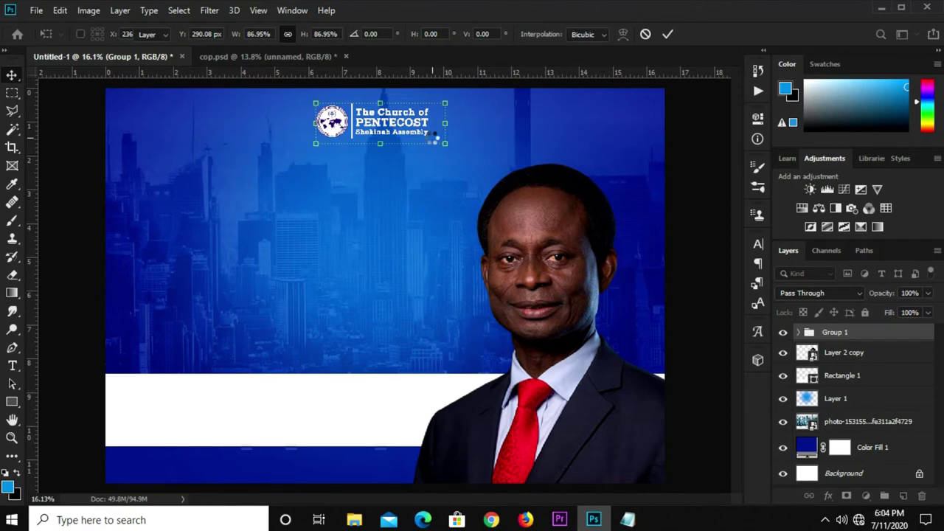
{"action": "key", "text": "Return"}
{"action": "key", "text": "ctrl+a"}
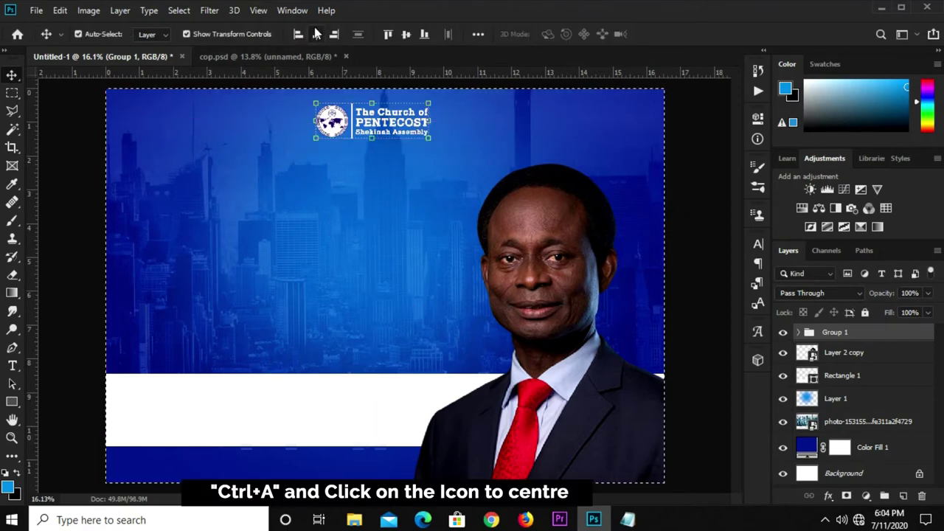
{"action": "left_click", "coordinate": [316, 34]}
{"action": "key", "text": "ctrl+d"}
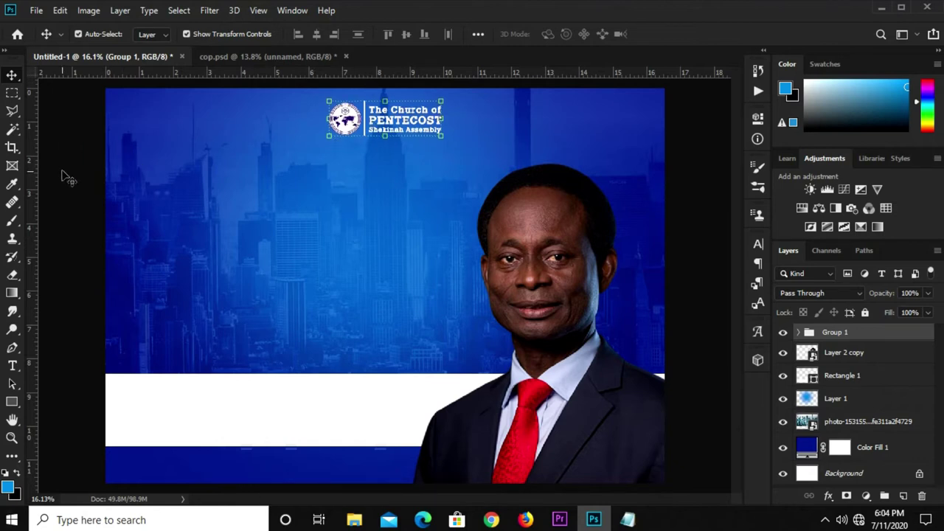
{"action": "left_click", "coordinate": [74, 188]}
Step: Duplicate 'The Church of' to the mid-left of the flyer and retype it as 'Online'
{"action": "scroll", "coordinate": [412, 117], "scroll_direction": "up", "scroll_amount": 3}
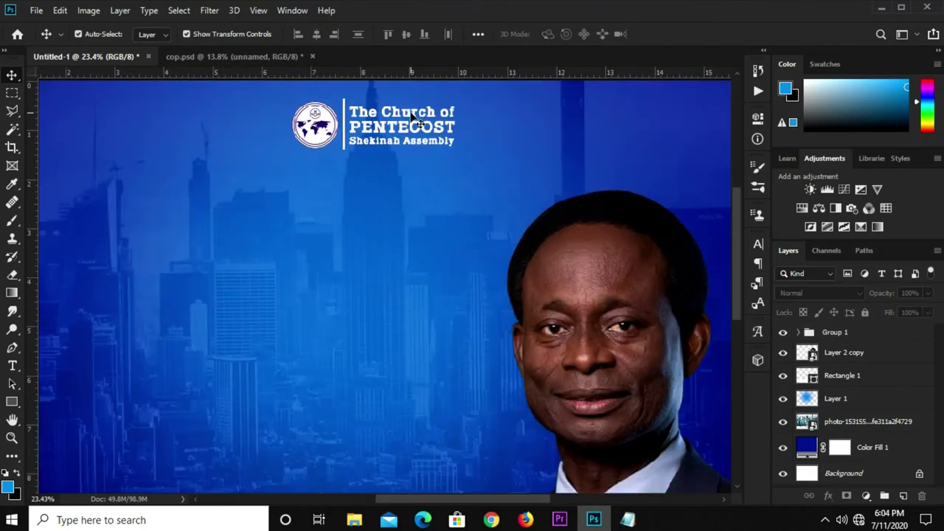
{"action": "left_click", "coordinate": [412, 117]}
{"action": "mouse_move", "coordinate": [413, 118]}
{"action": "left_mouse_down"}
{"action": "mouse_move", "coordinate": [143, 303]}
{"action": "mouse_move", "coordinate": [188, 303]}
{"action": "left_mouse_up"}
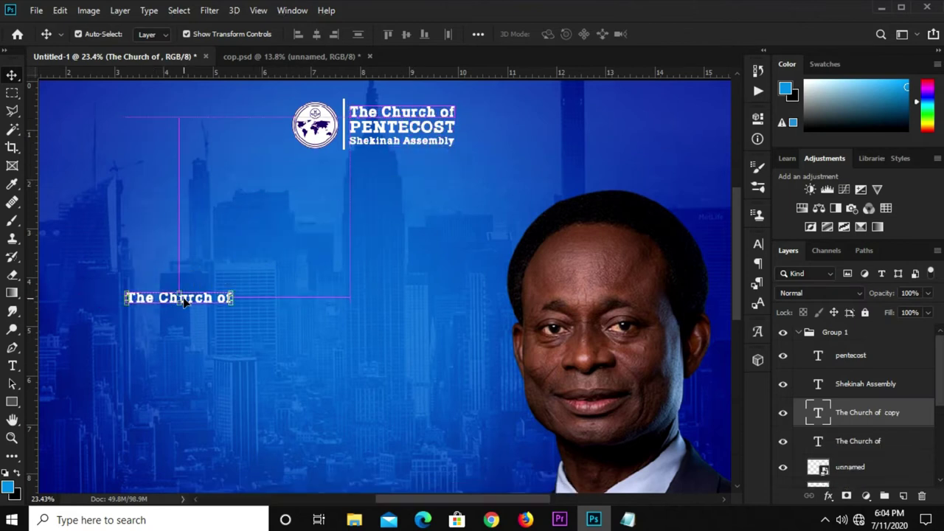
{"action": "left_click", "coordinate": [13, 366]}
{"action": "left_click", "coordinate": [13, 366]}
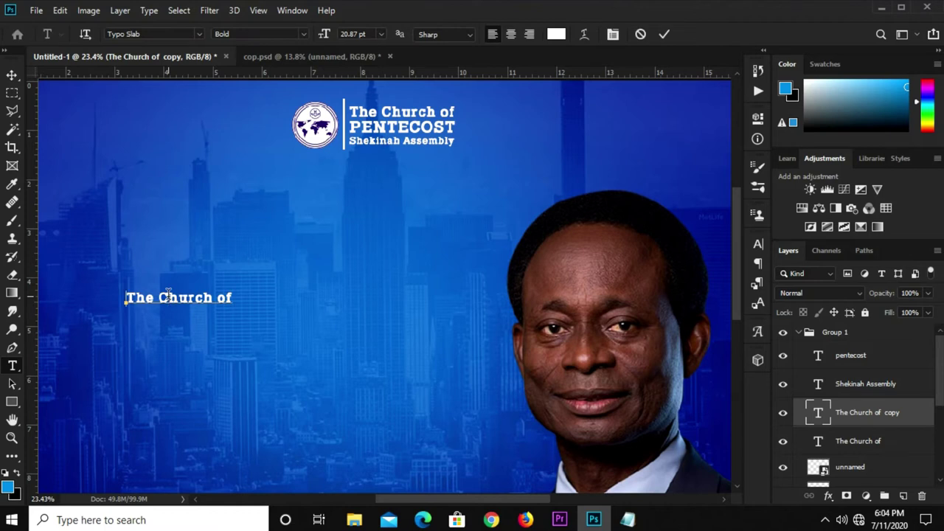
{"action": "key", "text": "ctrl+a"}
{"action": "type", "text": "Online"}
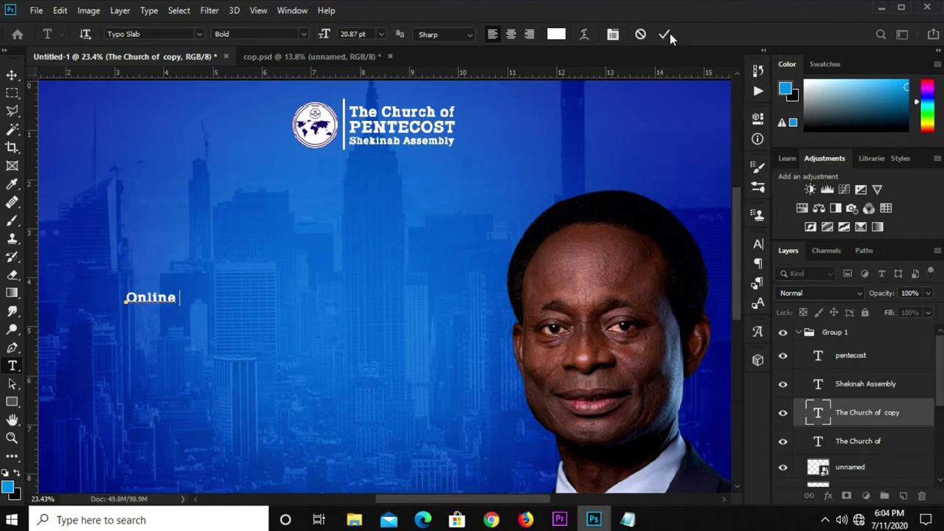
{"action": "key", "text": "ctrl+Return"}
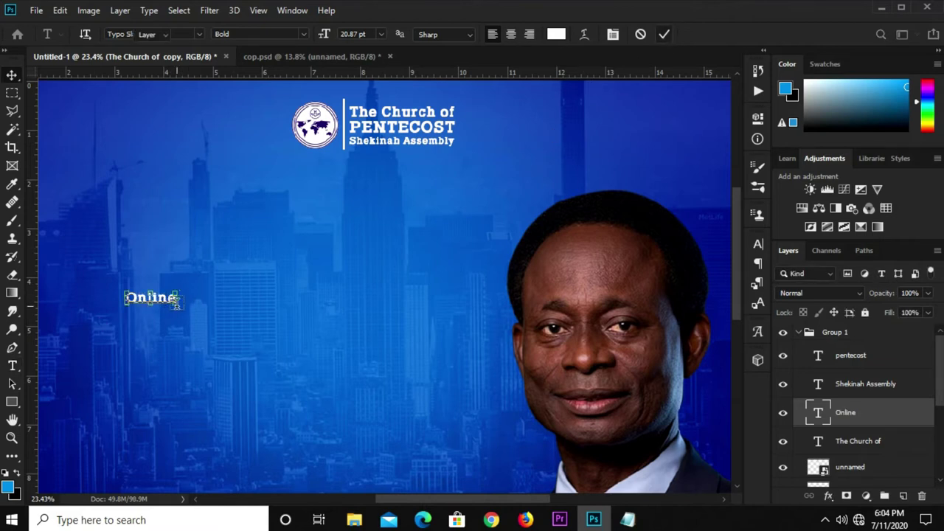
{"action": "key", "text": "v"}
{"action": "left_click", "coordinate": [758, 244]}
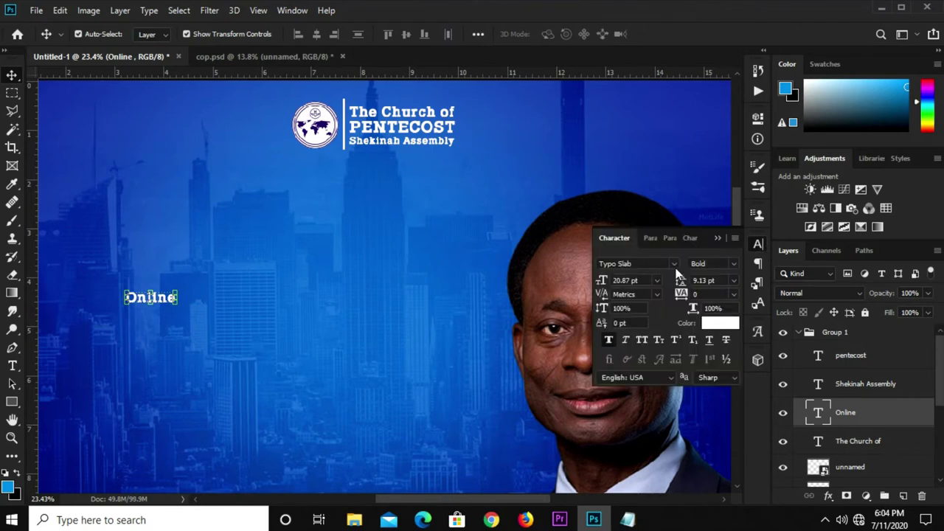
Step: Set the Online text to the Palace font at 120 pt
{"action": "key", "text": "a"}
{"action": "left_click", "coordinate": [650, 263]}
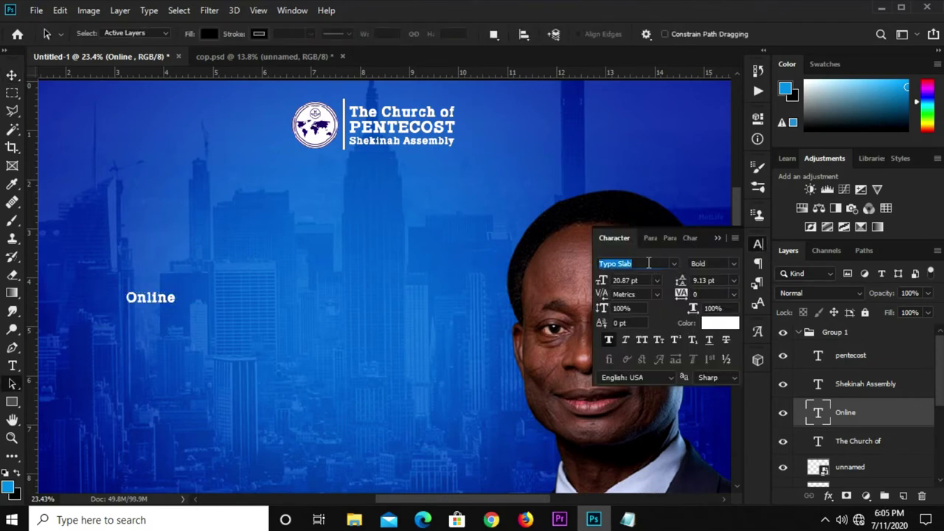
{"action": "type", "text": "palace"}
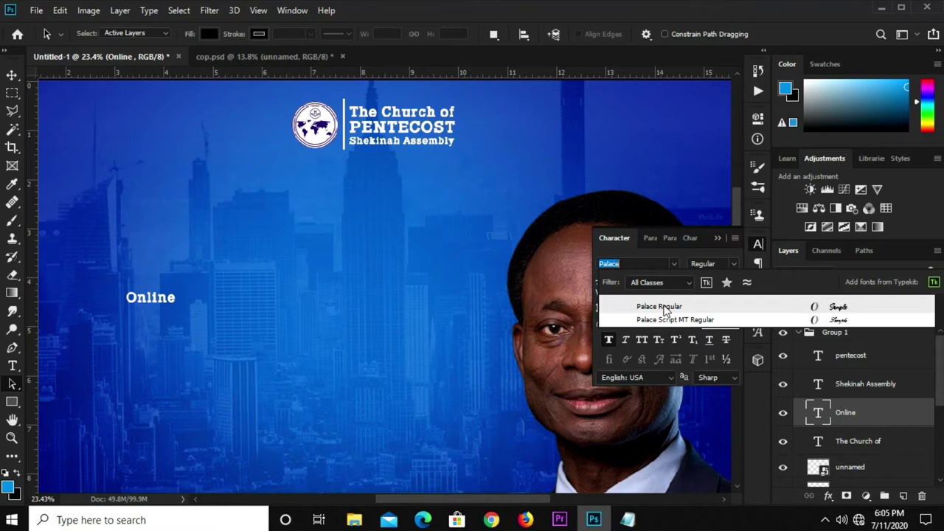
{"action": "left_click", "coordinate": [666, 306]}
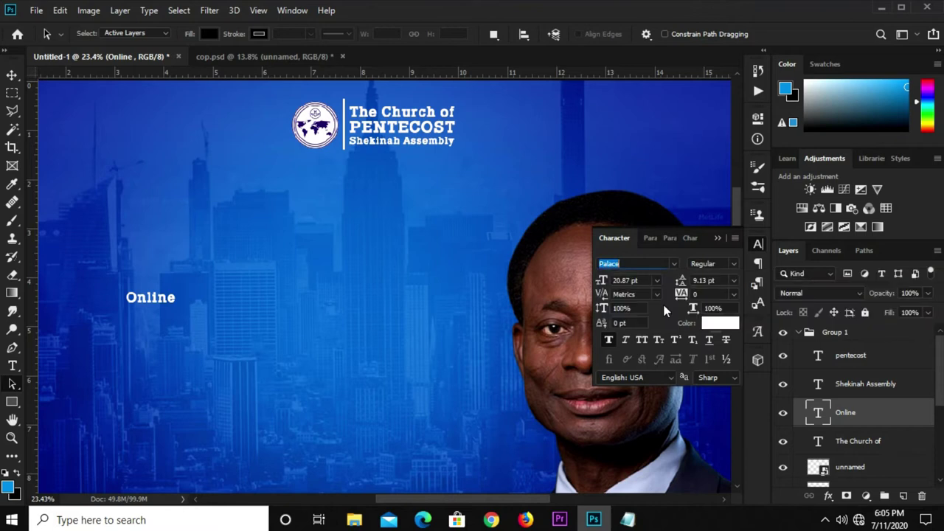
{"action": "left_click", "coordinate": [624, 281]}
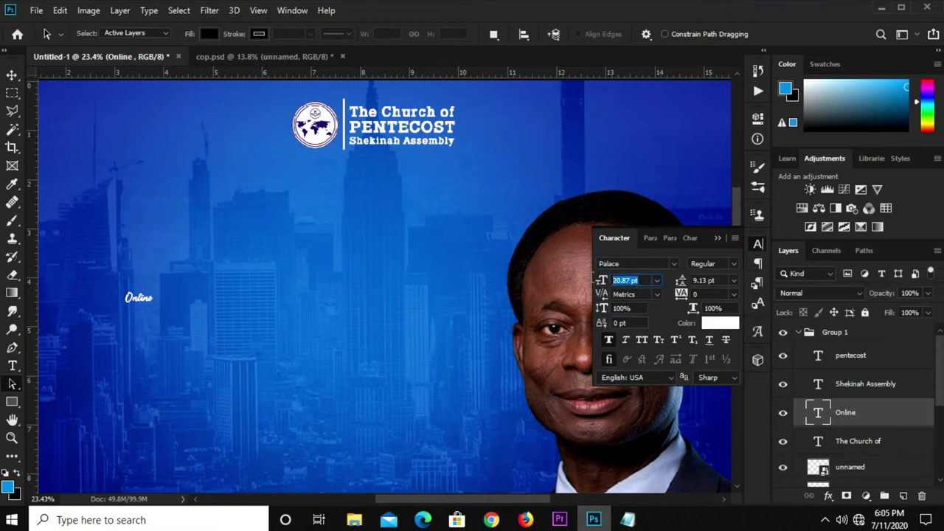
{"action": "type", "text": "12"}
{"action": "key", "text": "Return"}
{"action": "left_click", "coordinate": [718, 238]}
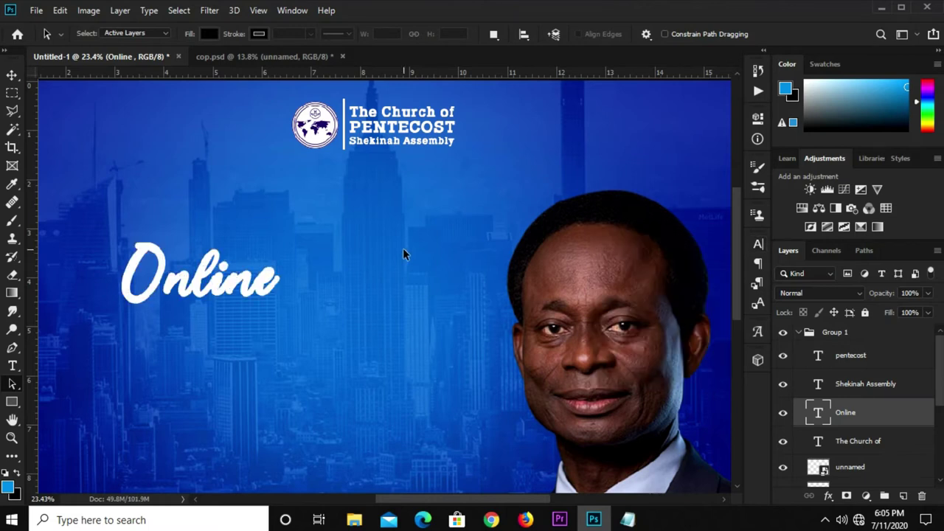
Step: Turn off Faux Bold on Online and move it up and to the left
{"action": "scroll", "coordinate": [403, 249], "scroll_direction": "down", "scroll_amount": 3}
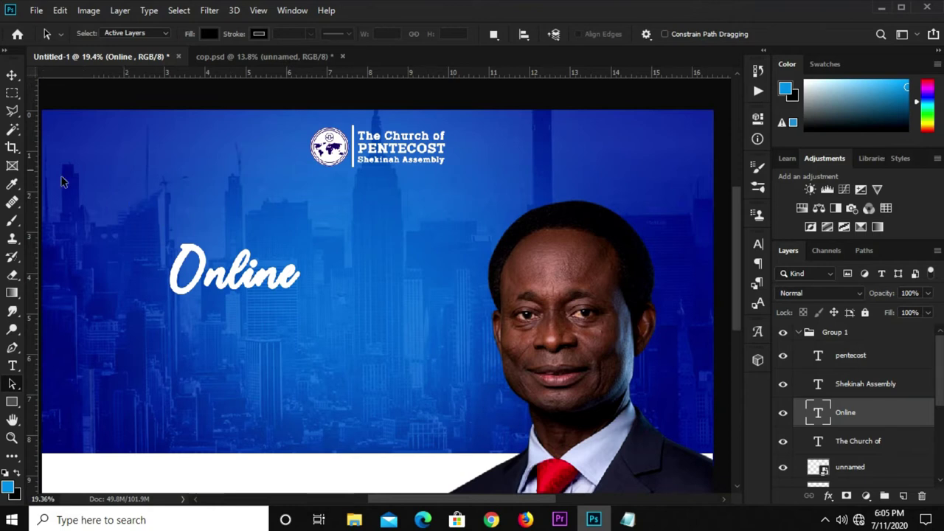
{"action": "left_click_drag", "start_coordinate": [12, 74], "coordinate": [63, 81]}
{"action": "left_click", "coordinate": [63, 79]}
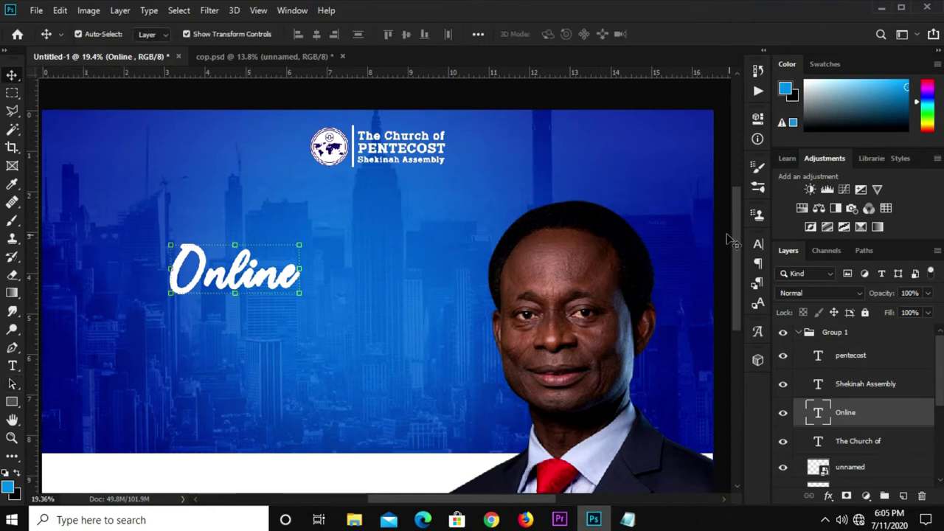
{"action": "left_click", "coordinate": [758, 245]}
{"action": "left_click", "coordinate": [609, 344]}
{"action": "left_click", "coordinate": [609, 344]}
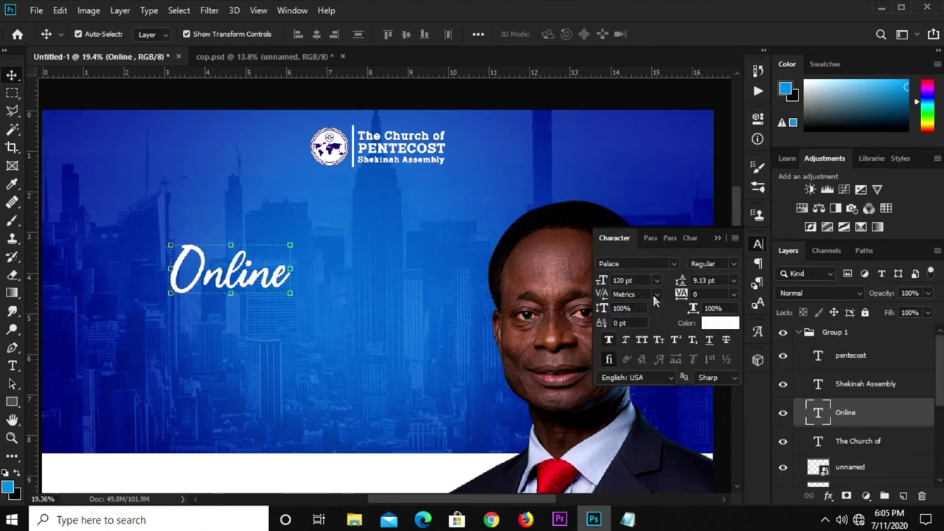
{"action": "left_click", "coordinate": [718, 238]}
{"action": "scroll", "coordinate": [361, 288], "scroll_direction": "down", "scroll_amount": 1}
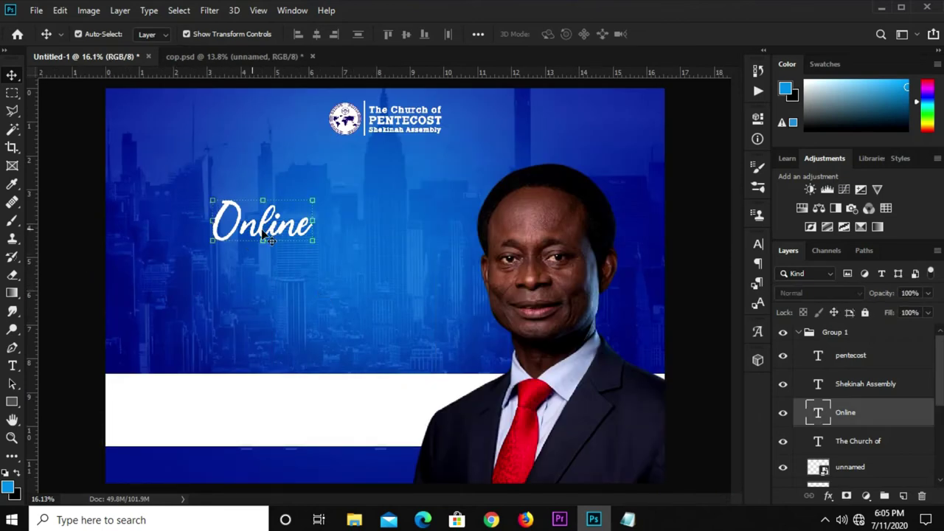
{"action": "mouse_move", "coordinate": [268, 223]}
{"action": "left_mouse_down"}
{"action": "mouse_move", "coordinate": [255, 206]}
{"action": "mouse_move", "coordinate": [251, 247]}
{"action": "left_mouse_up"}
Step: Retype the duplicated Online line as 'MEGA'
{"action": "left_click", "coordinate": [253, 206]}
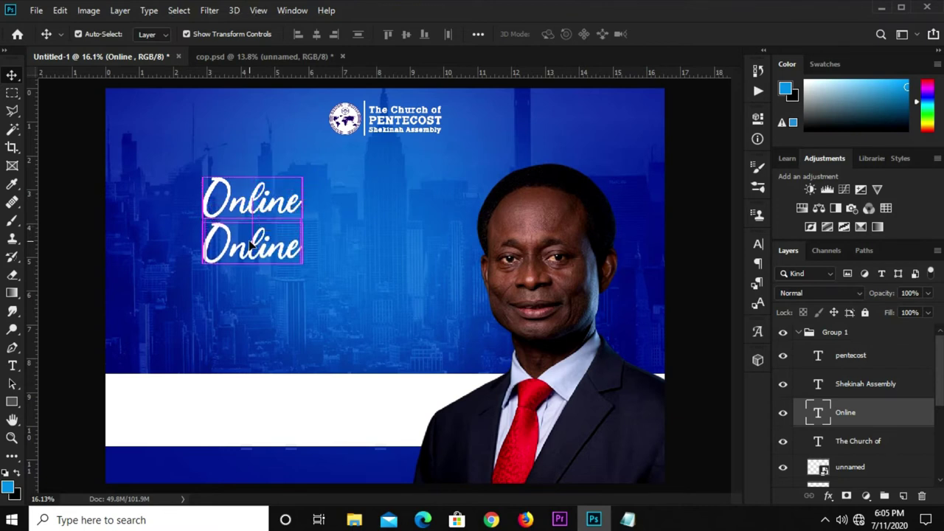
{"action": "left_click", "coordinate": [10, 367]}
{"action": "left_click", "coordinate": [233, 245]}
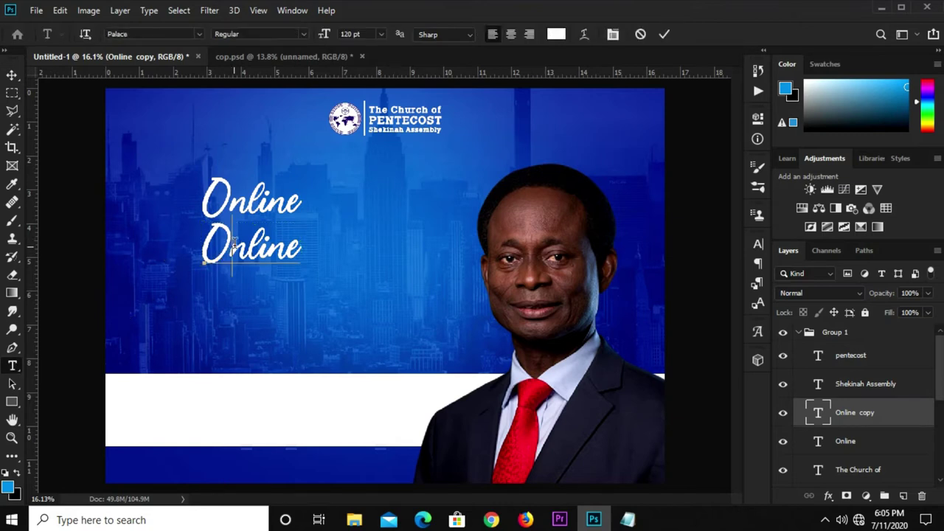
{"action": "key", "text": "ctrl+a"}
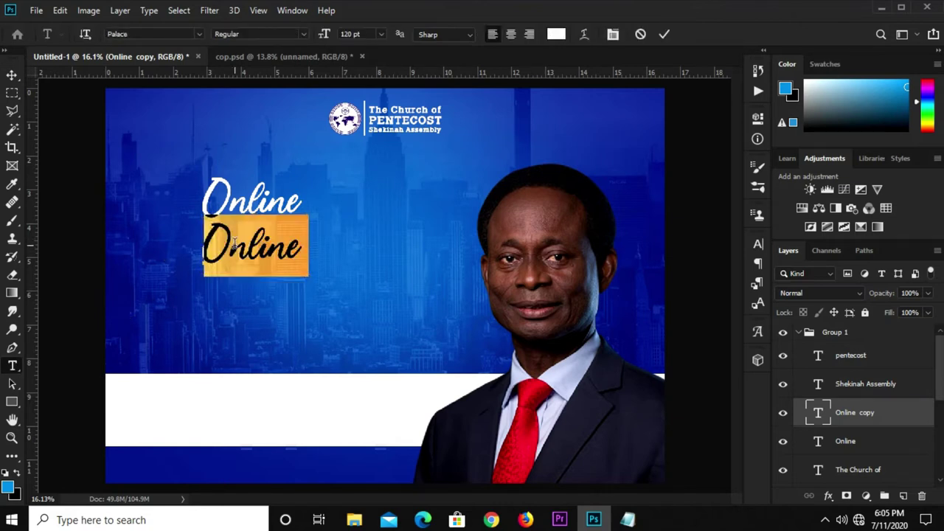
{"action": "type", "text": "MEGA"}
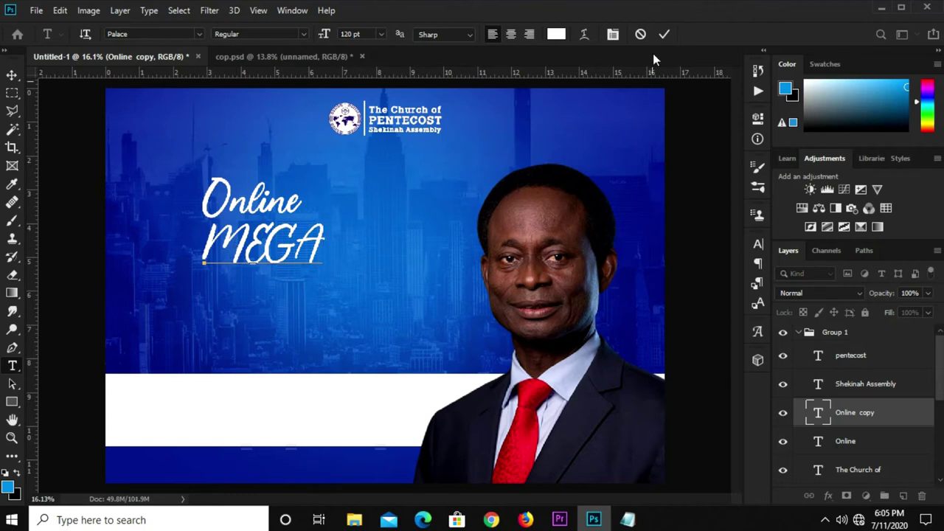
{"action": "left_click", "coordinate": [664, 37]}
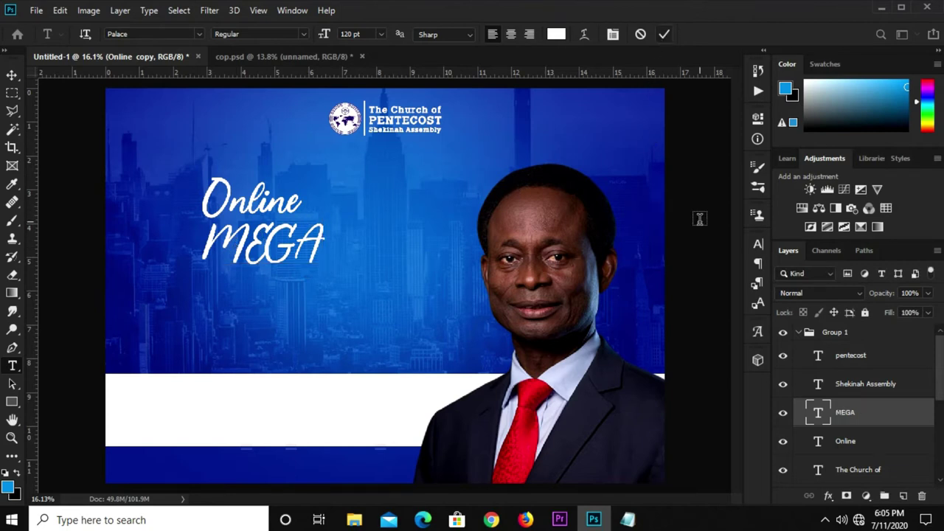
Step: Set MEGA to Raleway Bold and shift it left to align under Online
{"action": "left_click", "coordinate": [758, 244]}
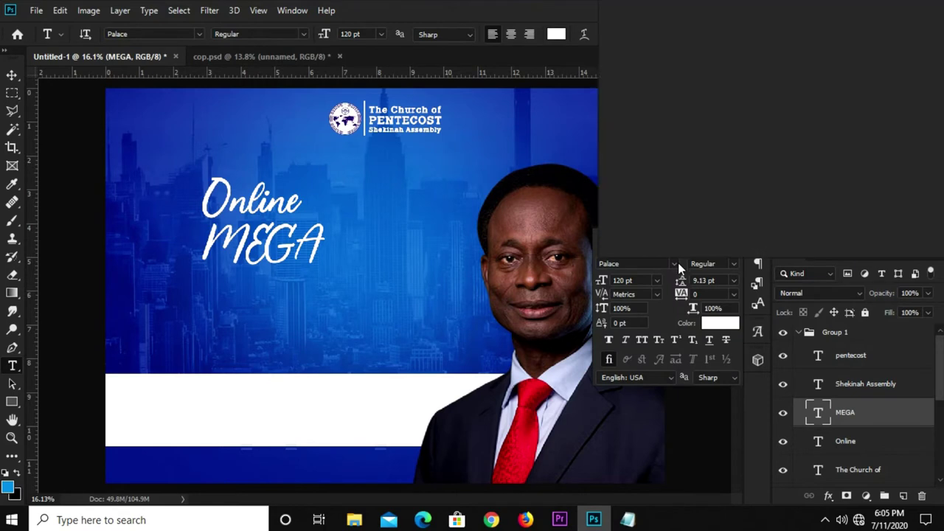
{"action": "left_click", "coordinate": [677, 264]}
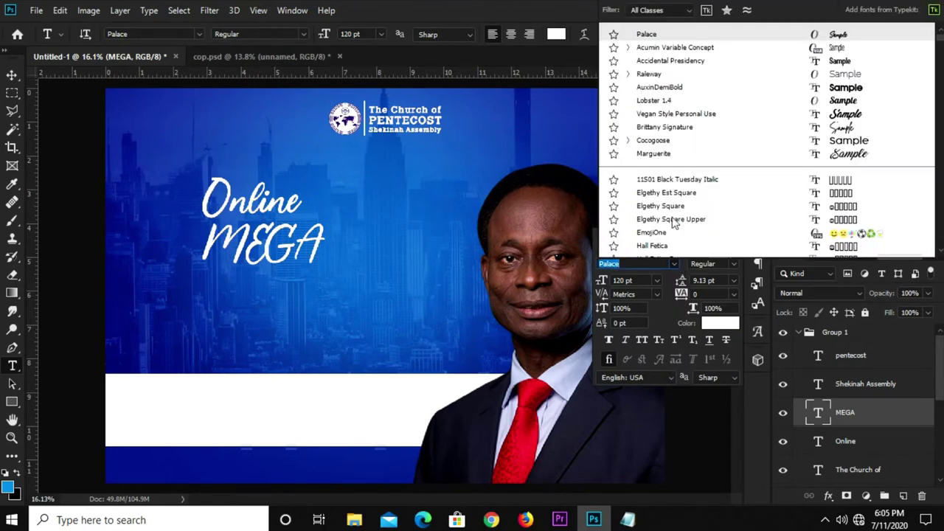
{"action": "left_click", "coordinate": [653, 74]}
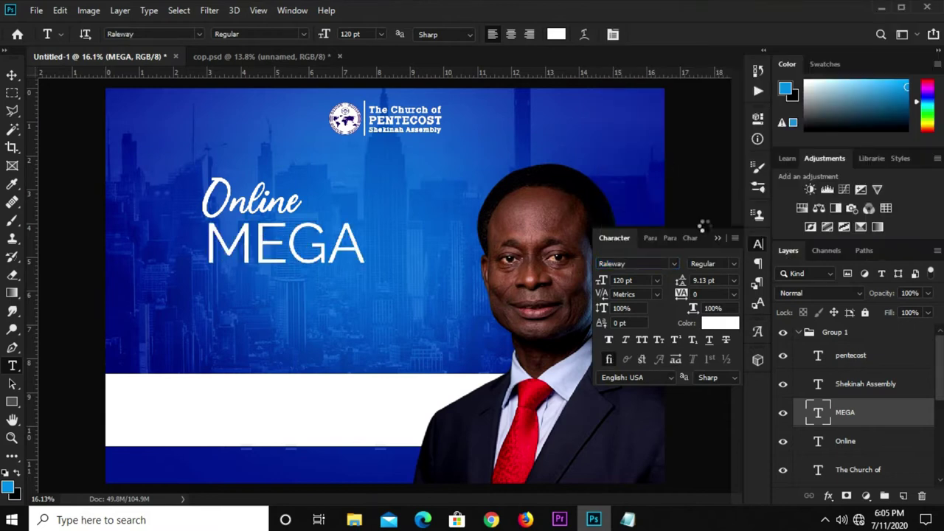
{"action": "left_click", "coordinate": [736, 262]}
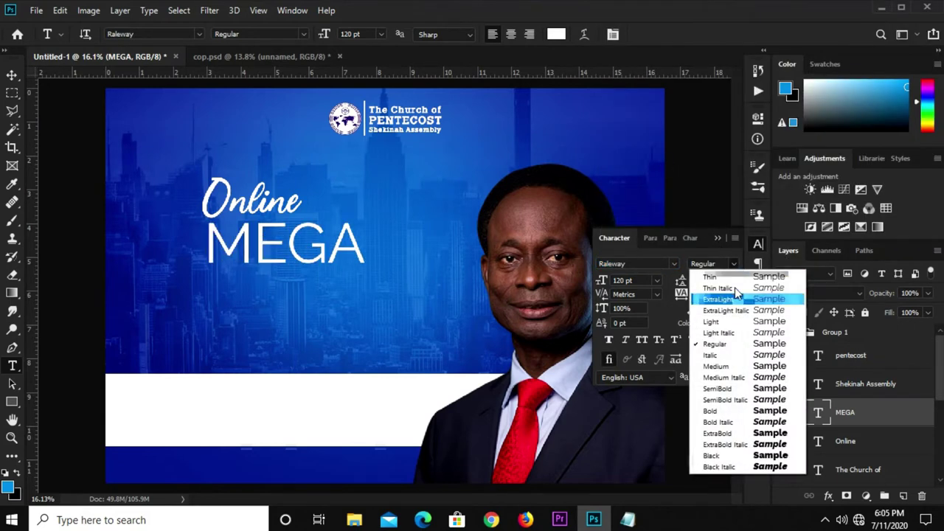
{"action": "left_click", "coordinate": [725, 408]}
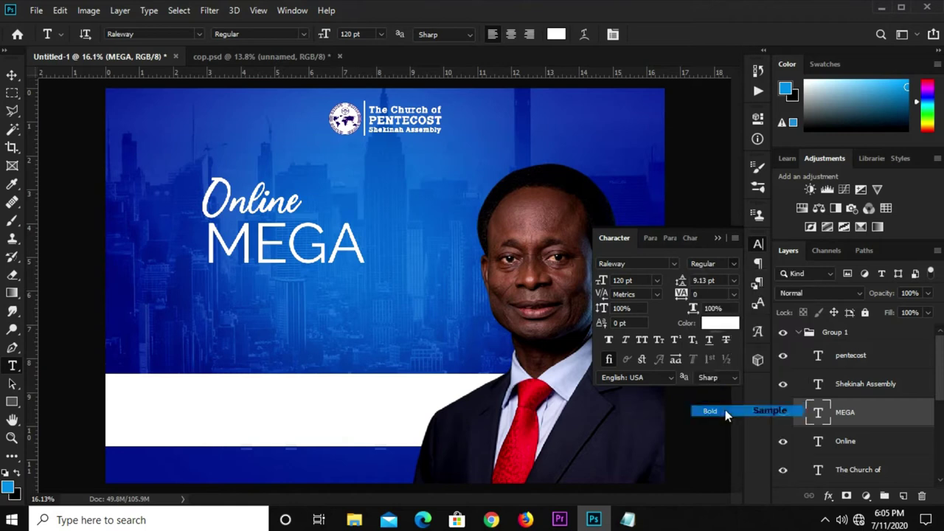
{"action": "left_click", "coordinate": [718, 238]}
{"action": "key", "text": "v"}
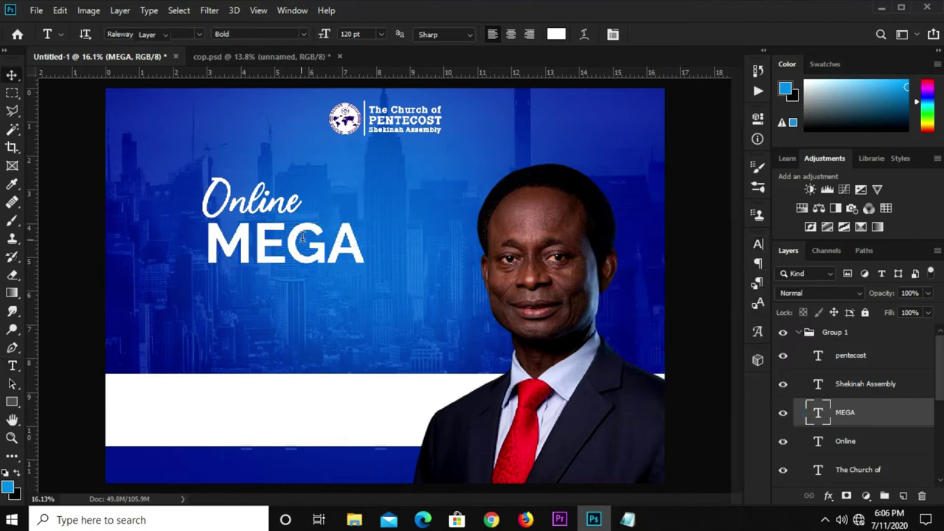
{"action": "mouse_move", "coordinate": [279, 246]}
{"action": "left_mouse_down"}
{"action": "mouse_move", "coordinate": [242, 246]}
{"action": "mouse_move", "coordinate": [251, 246]}
{"action": "left_mouse_up"}
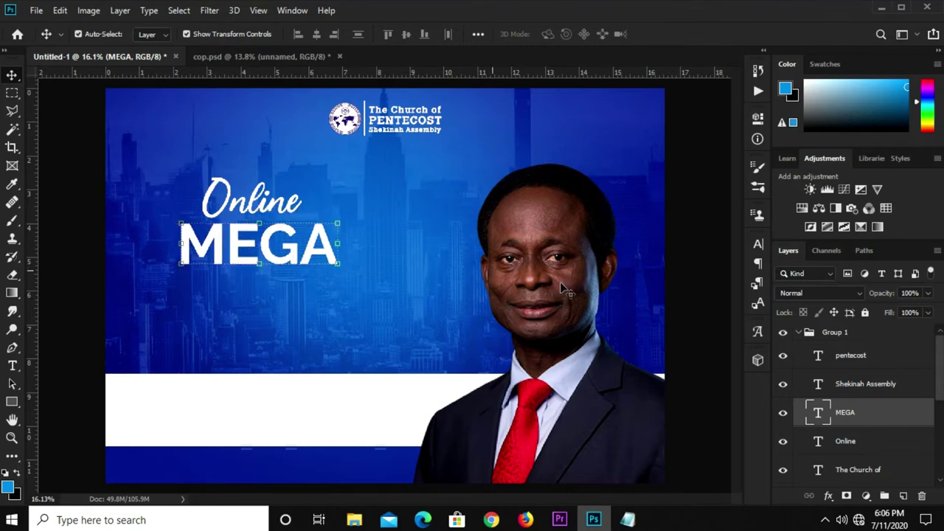
Step: Give MEGA a drop shadow with angle 104°, distance 13, spread 9 and size 0
{"action": "left_click", "coordinate": [827, 496]}
{"action": "left_click", "coordinate": [832, 365]}
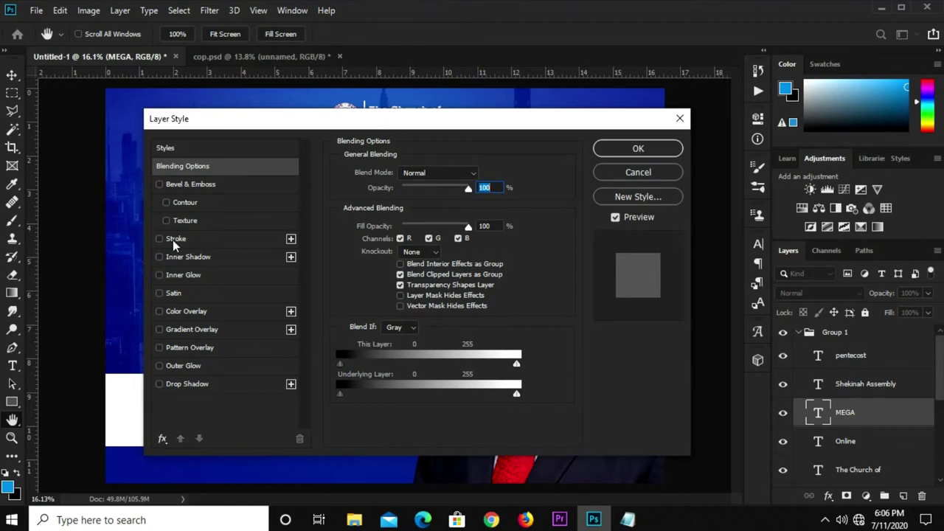
{"action": "left_click", "coordinate": [187, 384]}
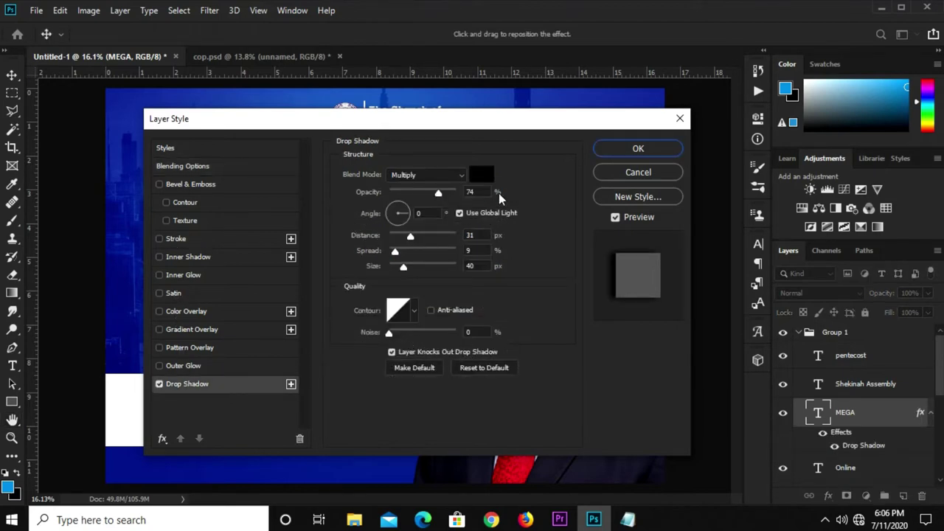
{"action": "double_click", "coordinate": [470, 192]}
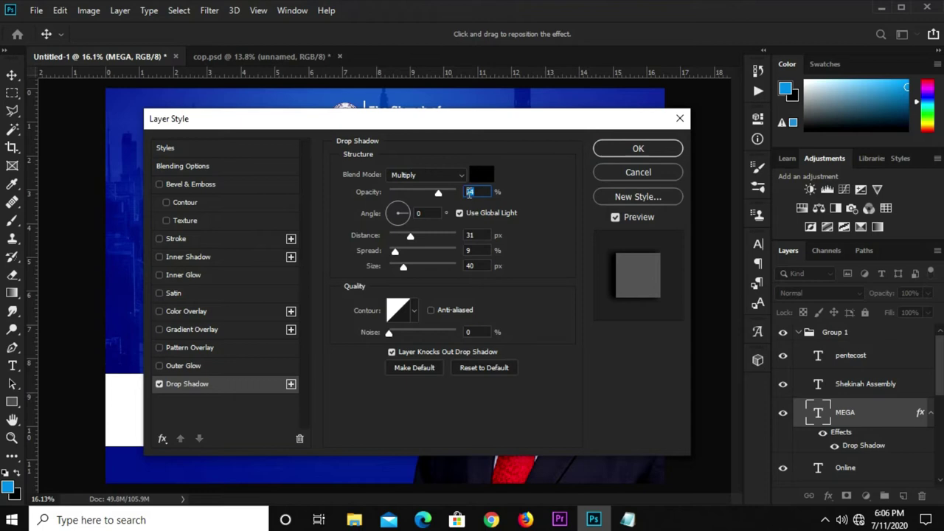
{"action": "double_click", "coordinate": [417, 213]}
{"action": "type", "text": "104"}
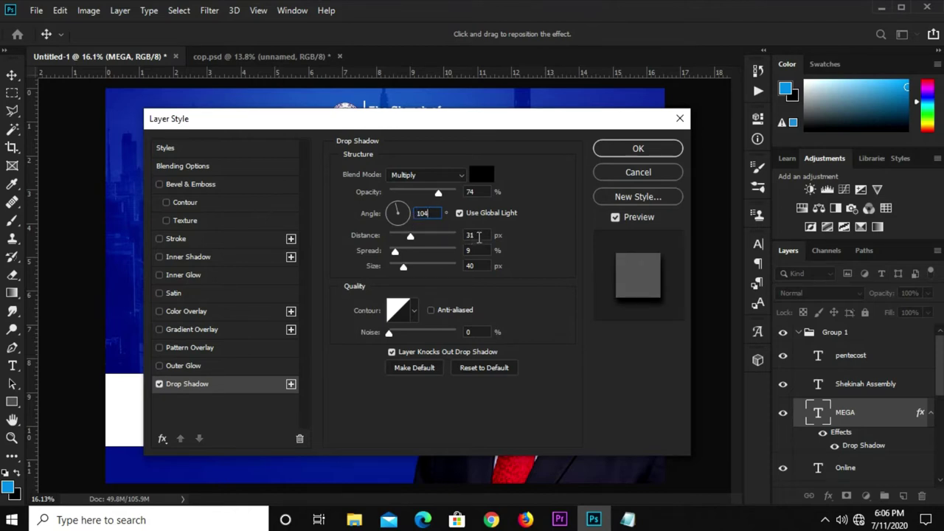
{"action": "double_click", "coordinate": [474, 235]}
{"action": "type", "text": "13"}
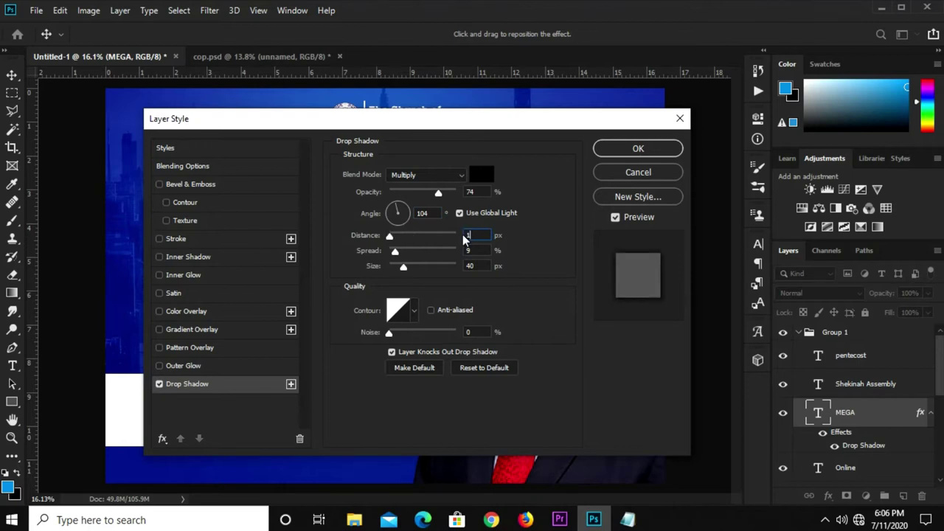
{"action": "left_click", "coordinate": [457, 251]}
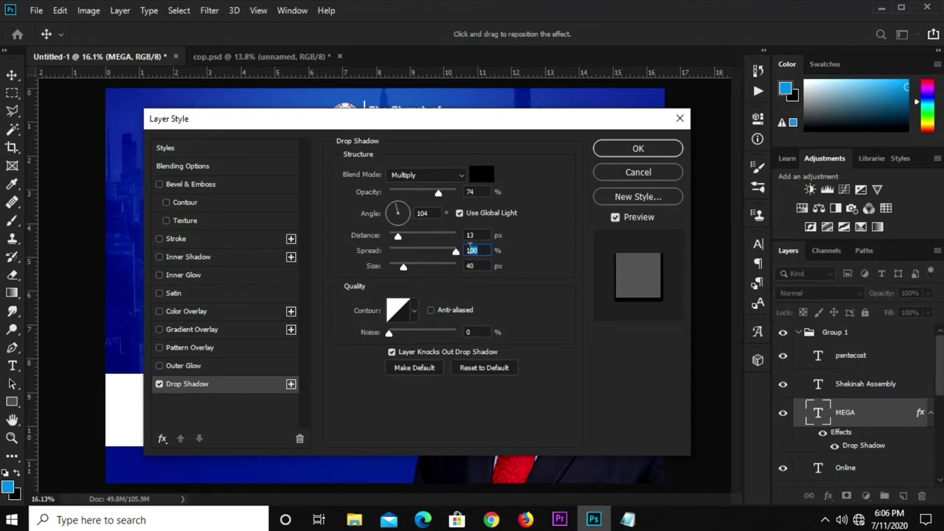
{"action": "type", "text": "9"}
{"action": "key", "text": "Tab"}
{"action": "type", "text": "0"}
{"action": "left_click", "coordinate": [476, 236]}
{"action": "key", "text": "Tab"}
{"action": "key", "text": "Tab"}
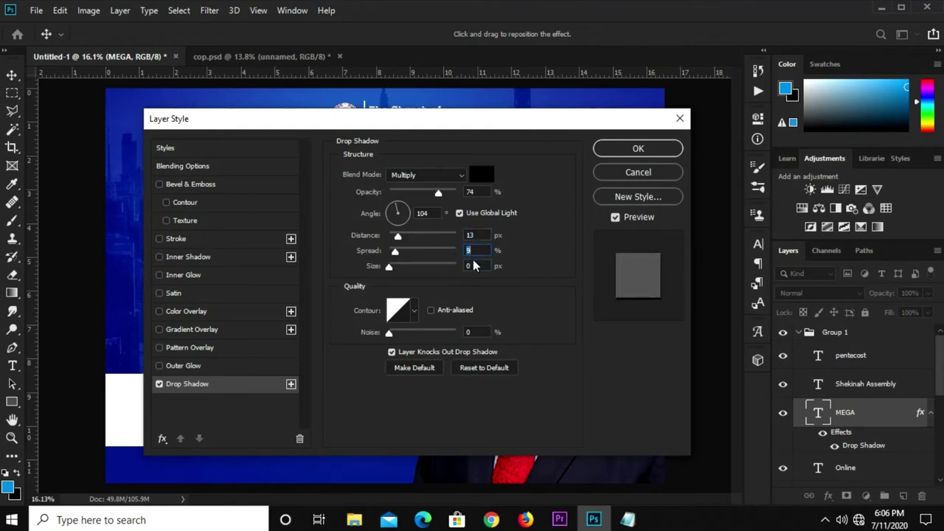
Step: Add a Black, White gradient overlay to MEGA and apply the layer styles
{"action": "left_click", "coordinate": [178, 336]}
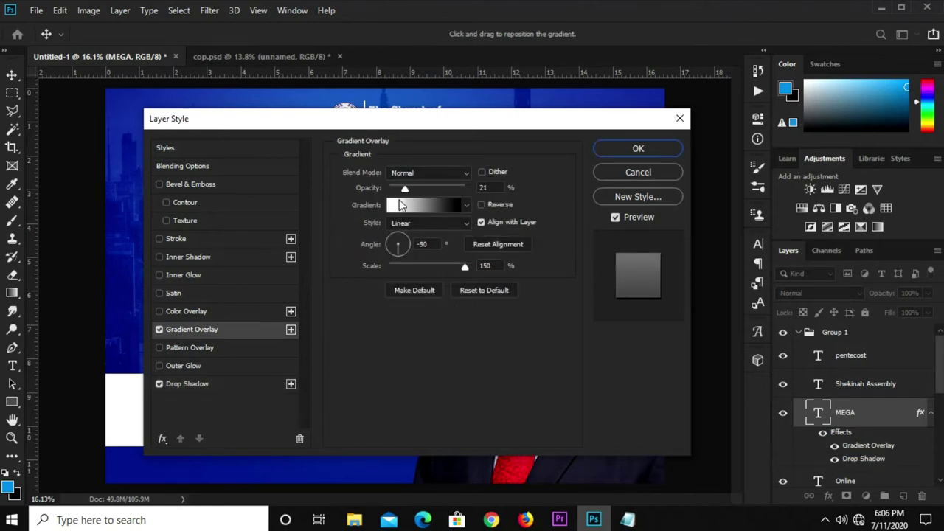
{"action": "left_click", "coordinate": [492, 188]}
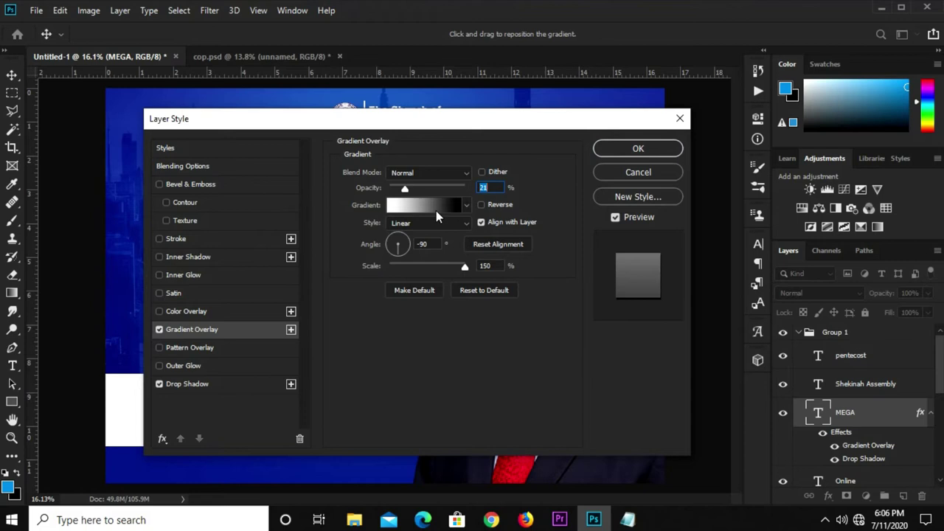
{"action": "left_click", "coordinate": [436, 211]}
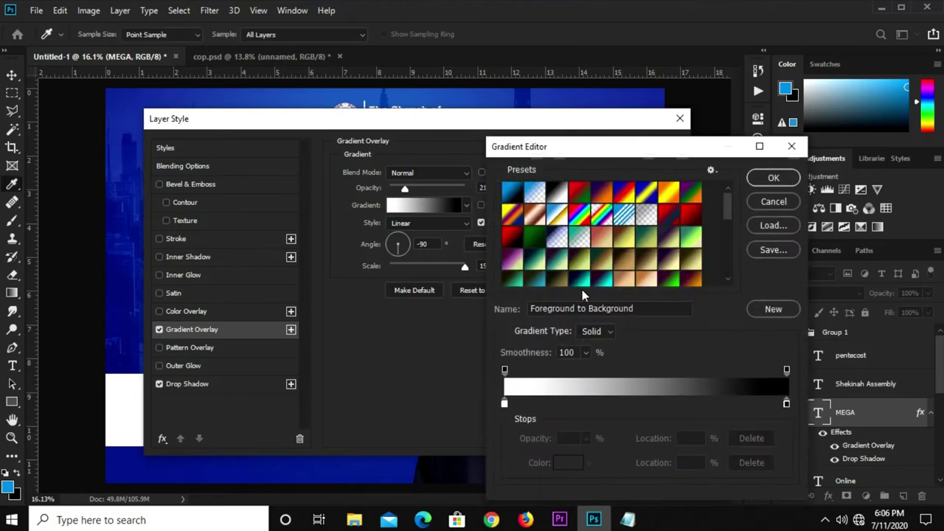
{"action": "left_click", "coordinate": [555, 196]}
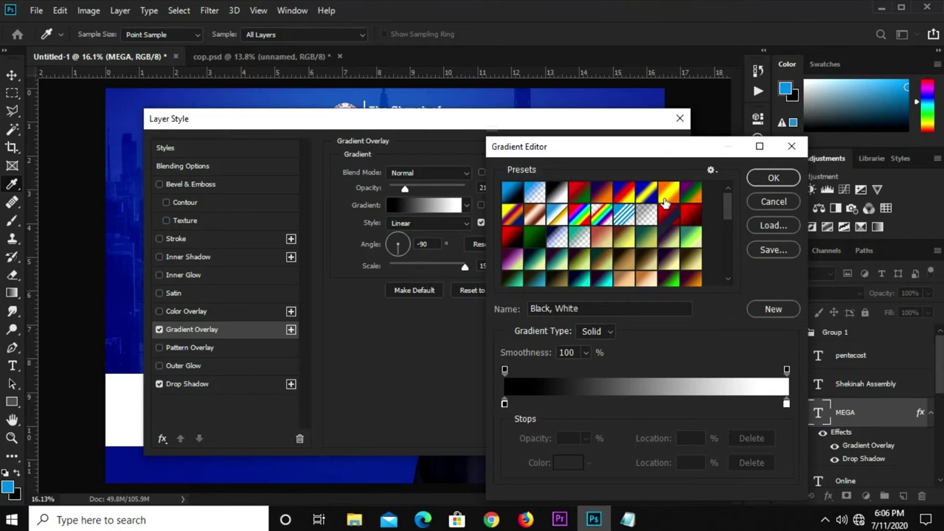
{"action": "left_click", "coordinate": [774, 178]}
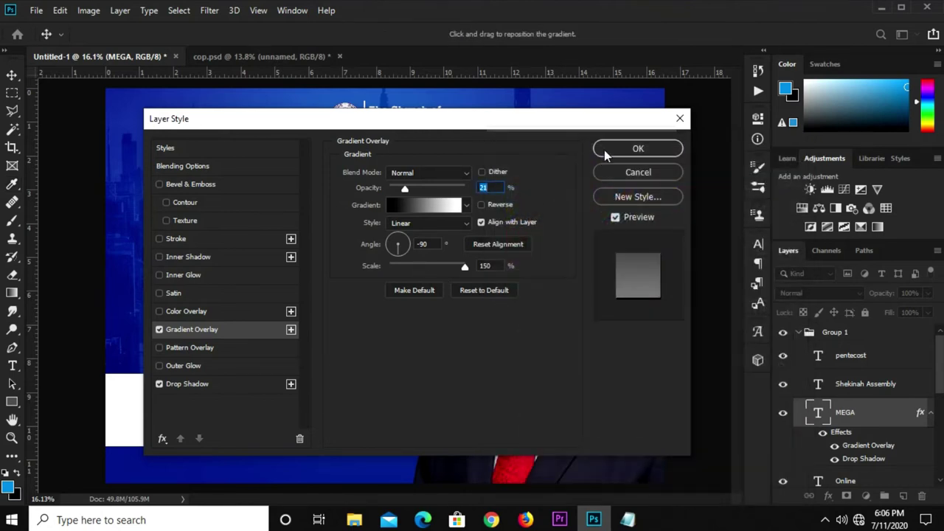
{"action": "left_click", "coordinate": [637, 149]}
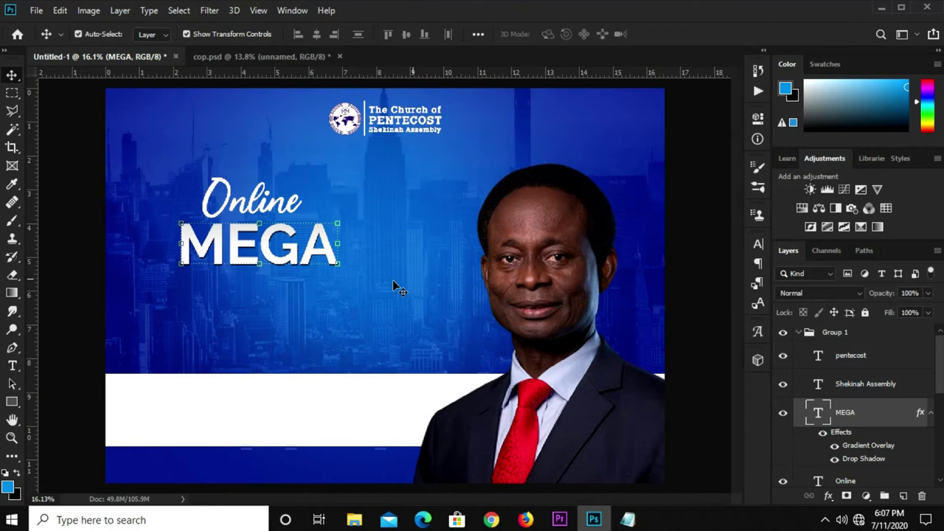
Step: Reverse the direction of MEGA's gradient overlay
{"action": "left_click", "coordinate": [828, 496]}
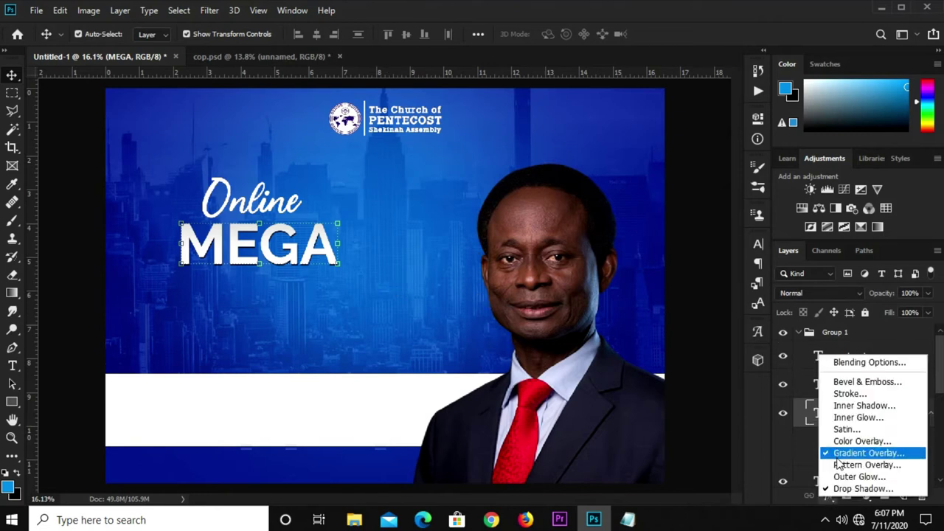
{"action": "left_click", "coordinate": [842, 363]}
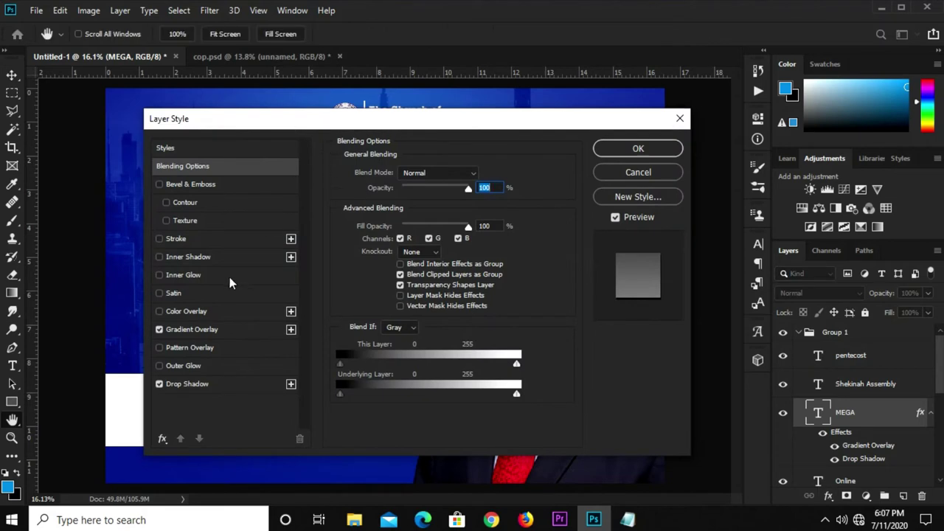
{"action": "left_click", "coordinate": [195, 328]}
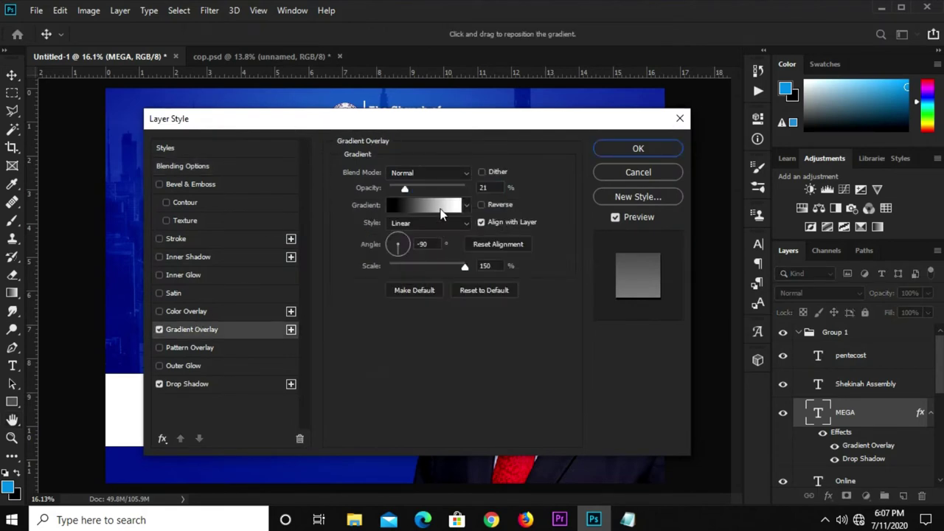
{"action": "left_click", "coordinate": [482, 204]}
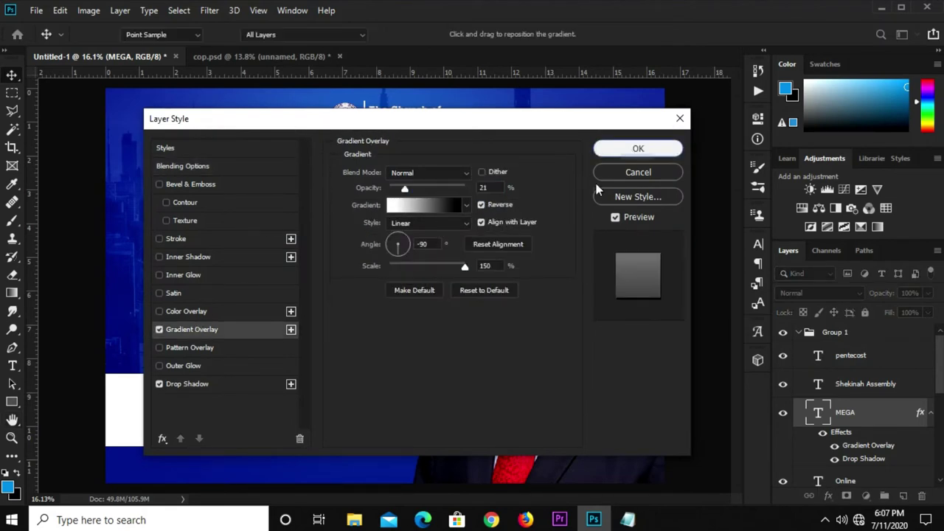
{"action": "left_click", "coordinate": [638, 148]}
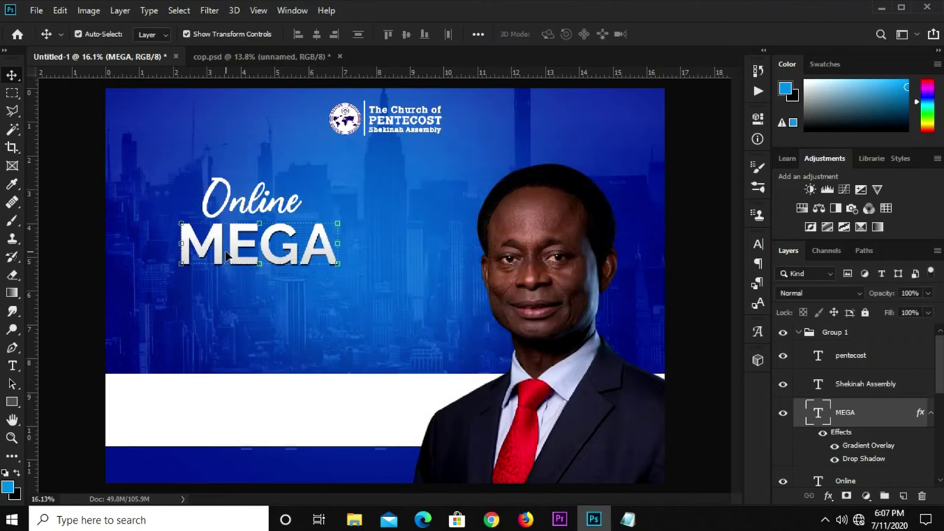
Step: Duplicate MEGA just below itself and copy the word 'crusade' from the notes
{"action": "left_click_drag", "start_coordinate": [232, 248], "coordinate": [232, 306]}
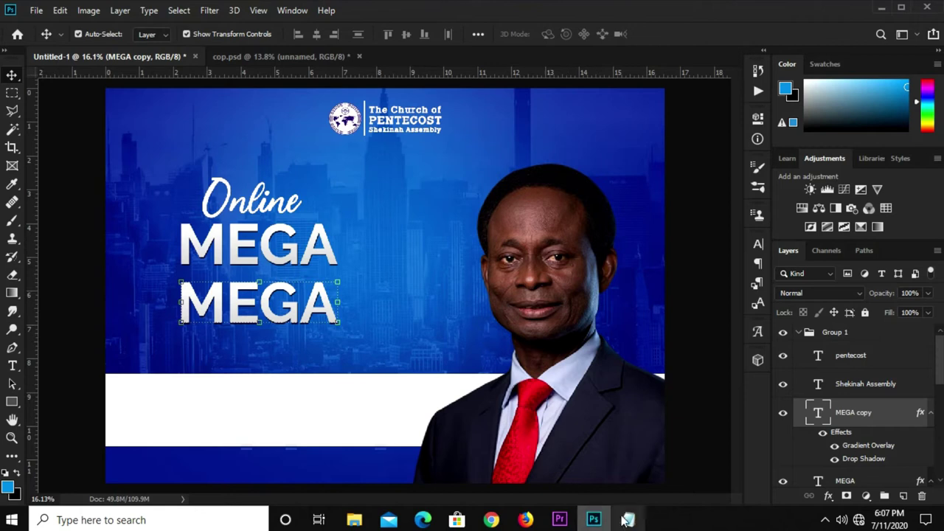
{"action": "left_click", "coordinate": [626, 521]}
{"action": "scroll", "coordinate": [326, 243], "scroll_direction": "down", "scroll_amount": 2}
{"action": "scroll", "coordinate": [326, 244], "scroll_direction": "up", "scroll_amount": 2}
{"action": "double_click", "coordinate": [320, 259]}
{"action": "right_click", "coordinate": [295, 261]}
{"action": "left_click", "coordinate": [310, 307]}
Step: Replace the duplicate's text with 'crusade' and commit the edit
{"action": "left_click", "coordinate": [228, 322]}
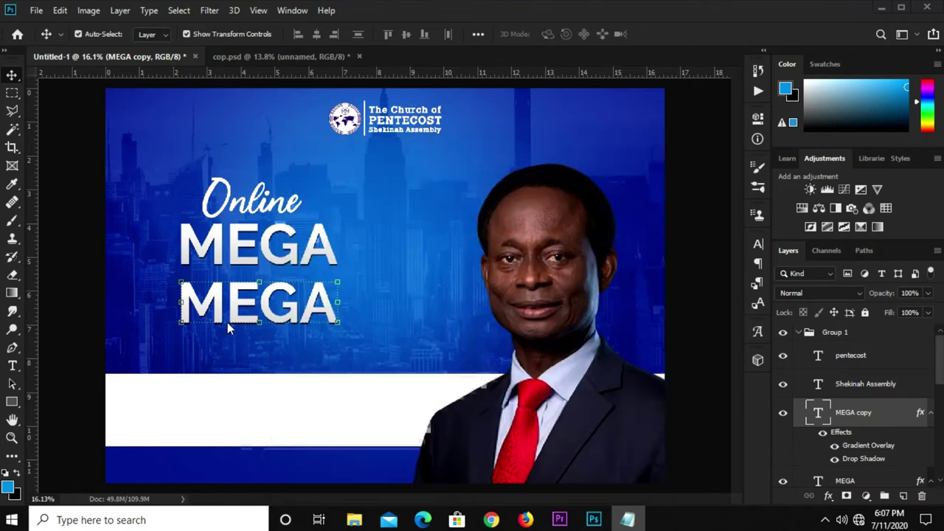
{"action": "left_click", "coordinate": [13, 369]}
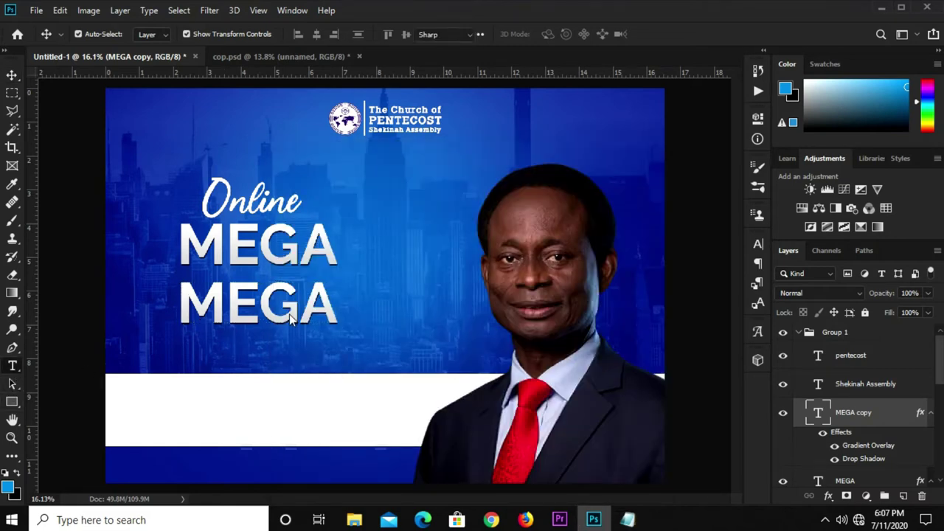
{"action": "left_click", "coordinate": [250, 301]}
{"action": "double_click", "coordinate": [251, 301]}
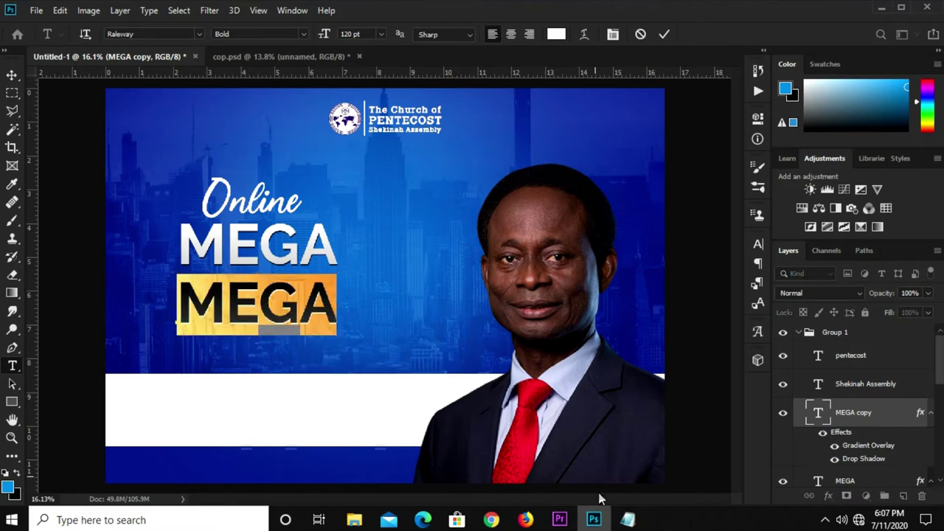
{"action": "left_click", "coordinate": [628, 520]}
{"action": "right_click", "coordinate": [303, 252]}
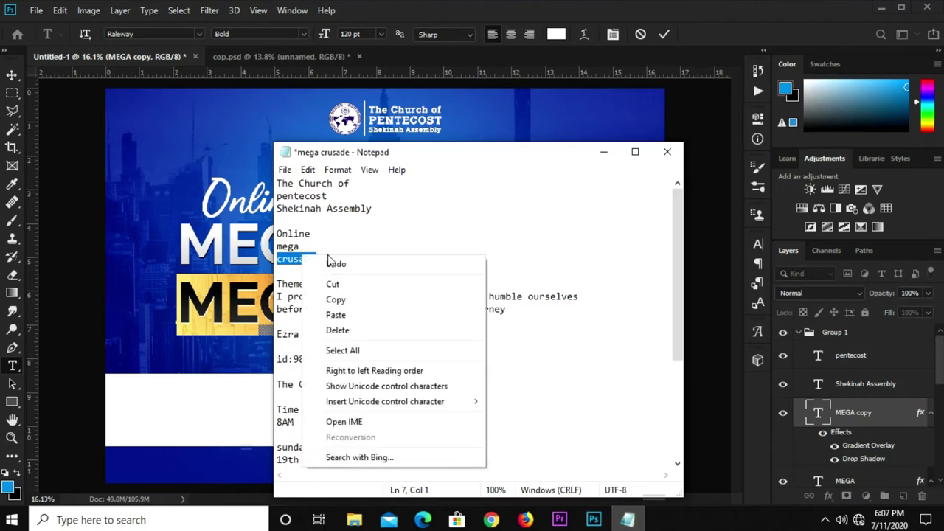
{"action": "left_click", "coordinate": [334, 299]}
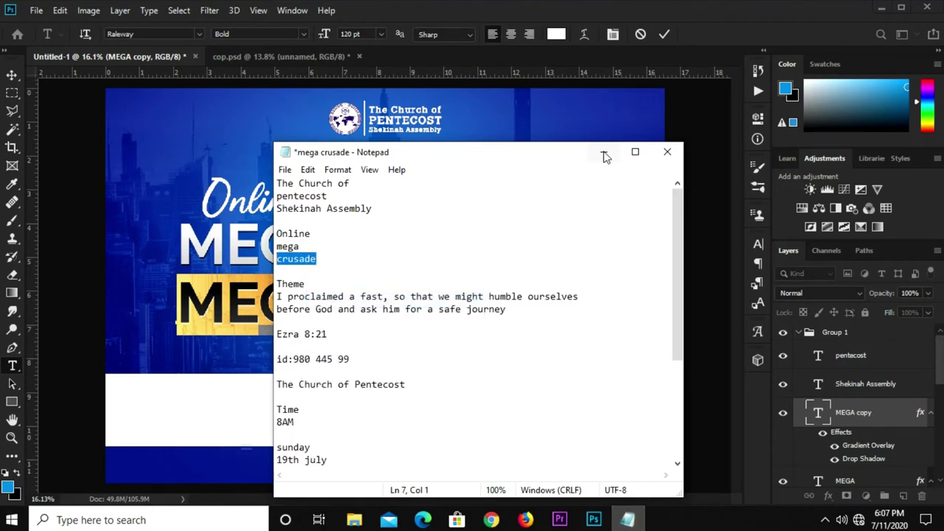
{"action": "left_click", "coordinate": [603, 152]}
{"action": "left_click", "coordinate": [271, 310]}
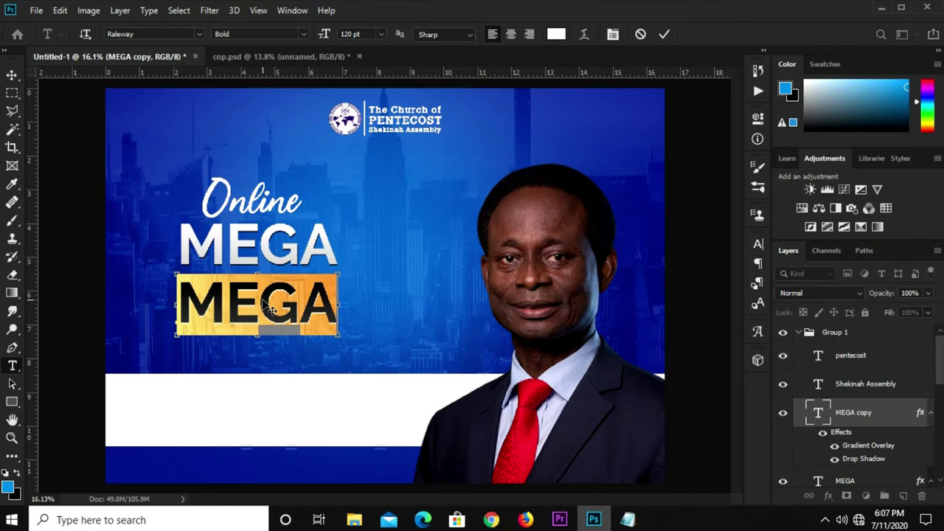
{"action": "key", "text": "ctrl+v"}
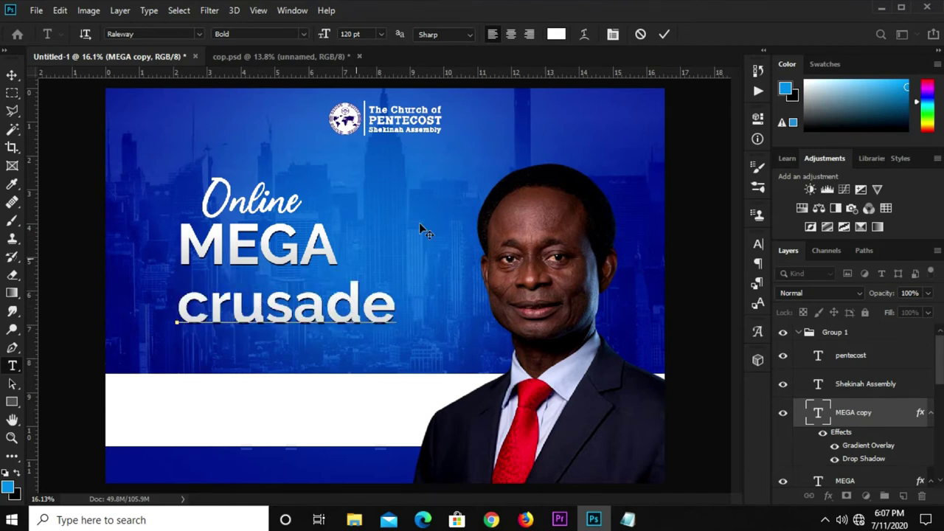
{"action": "left_click", "coordinate": [662, 35]}
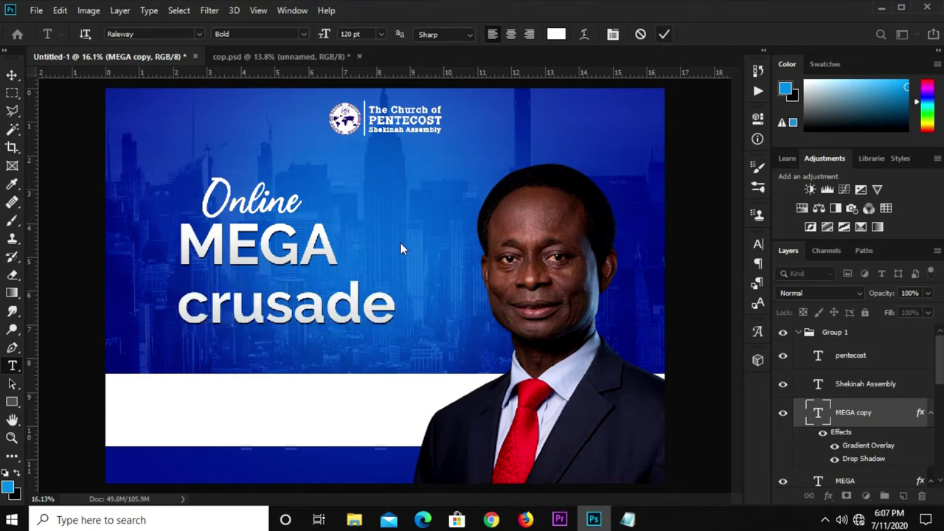
Step: Clear the crusade layer's style and set it to Black weight, 148 pt, All Caps
{"action": "key", "text": "v"}
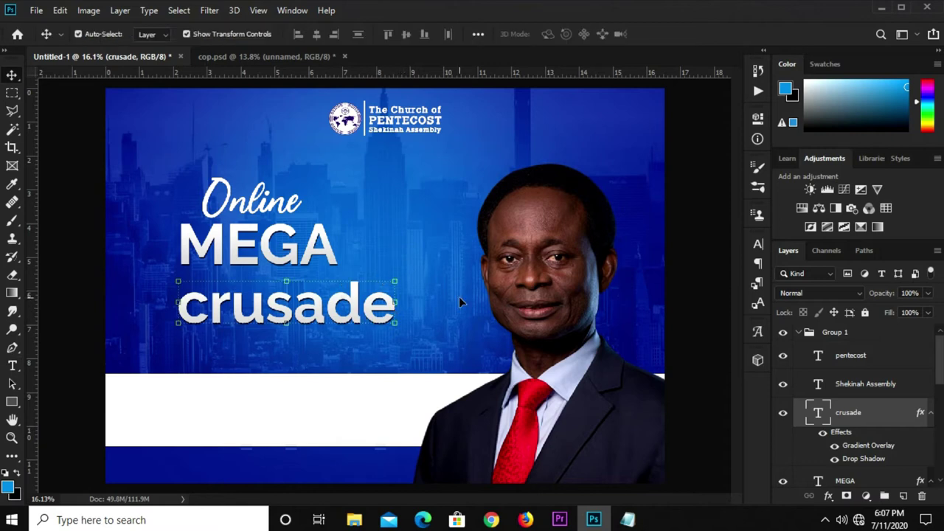
{"action": "right_click", "coordinate": [879, 415]}
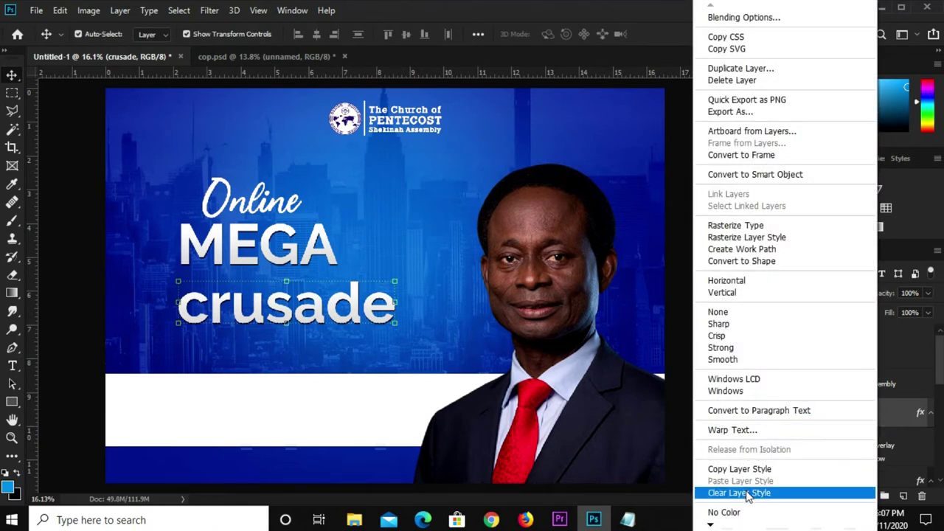
{"action": "left_click", "coordinate": [736, 492]}
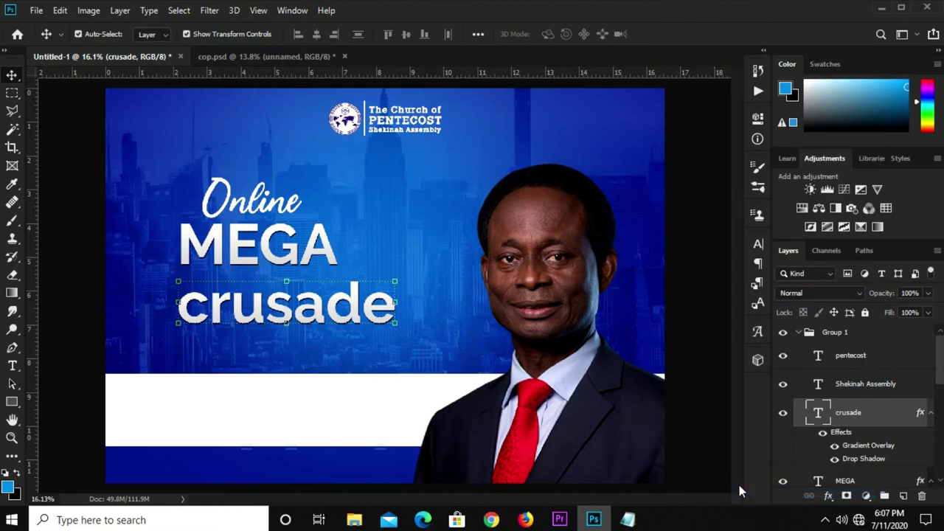
{"action": "left_click", "coordinate": [758, 244]}
{"action": "left_click", "coordinate": [734, 264]}
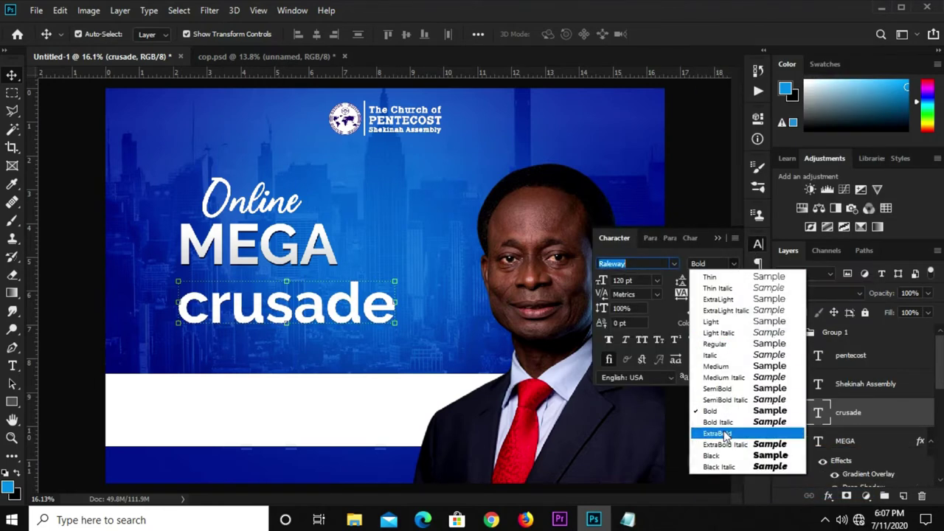
{"action": "left_click", "coordinate": [724, 454]}
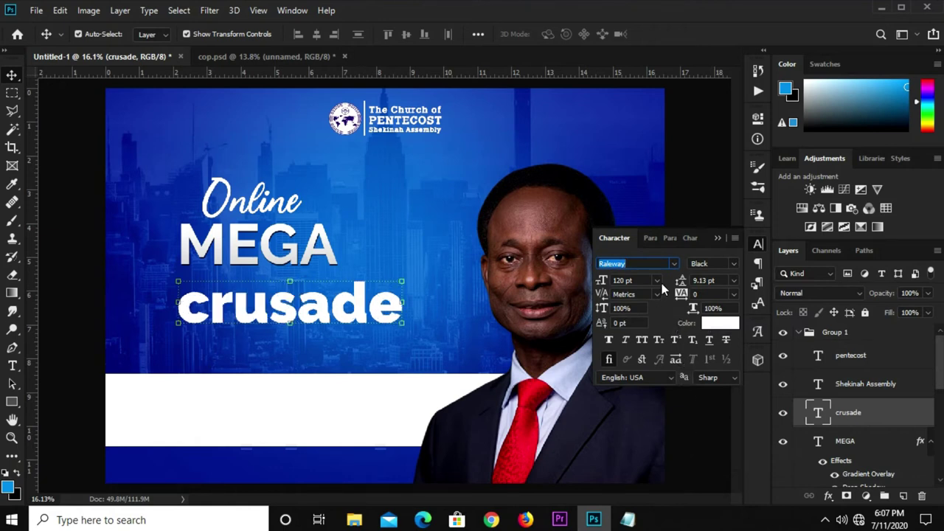
{"action": "left_click", "coordinate": [626, 281]}
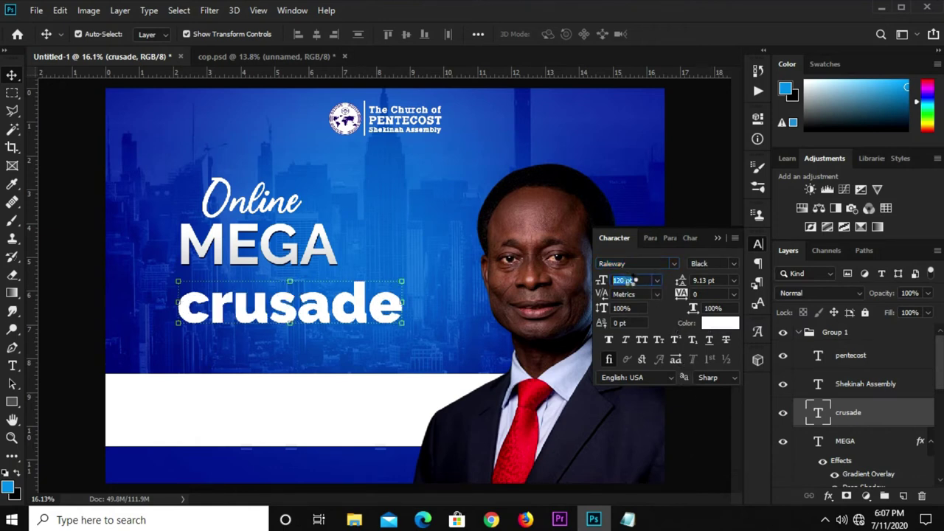
{"action": "type", "text": "14"}
{"action": "type", "text": "8"}
{"action": "key", "text": "Return"}
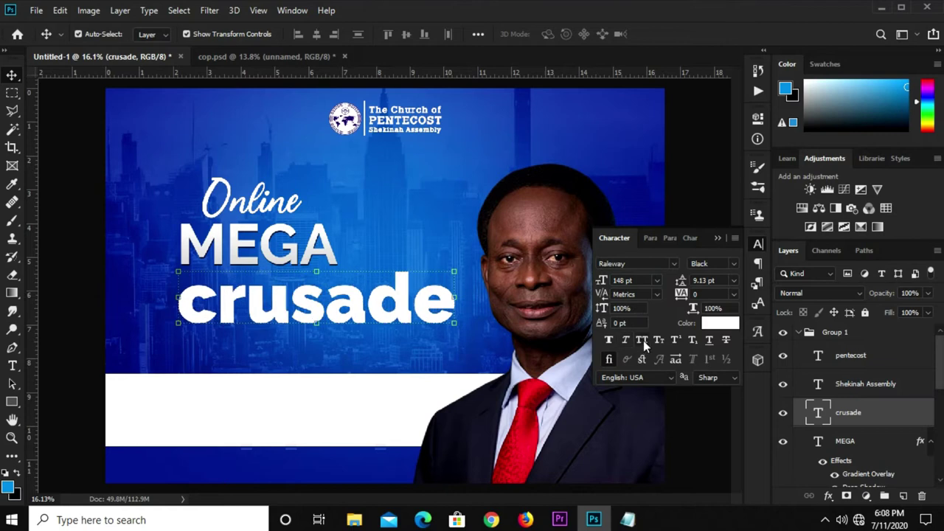
{"action": "left_click", "coordinate": [643, 339]}
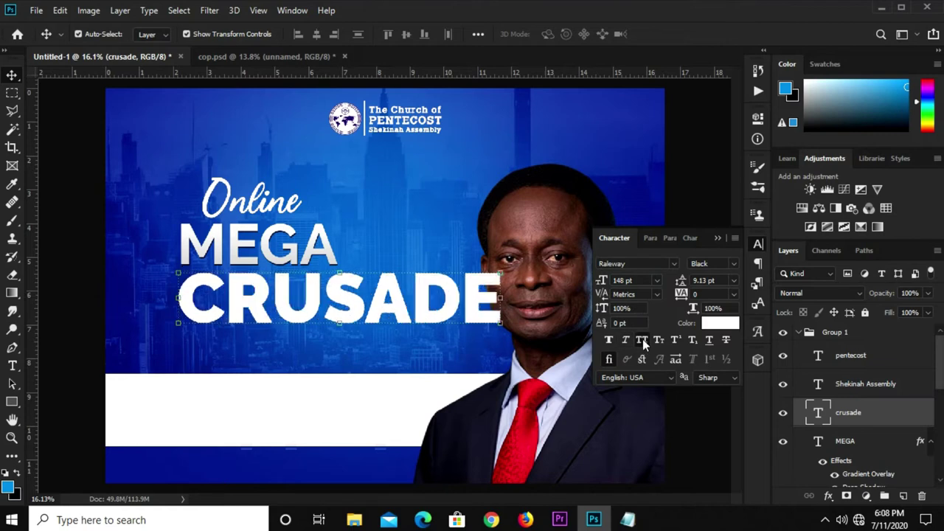
{"action": "left_click", "coordinate": [718, 237]}
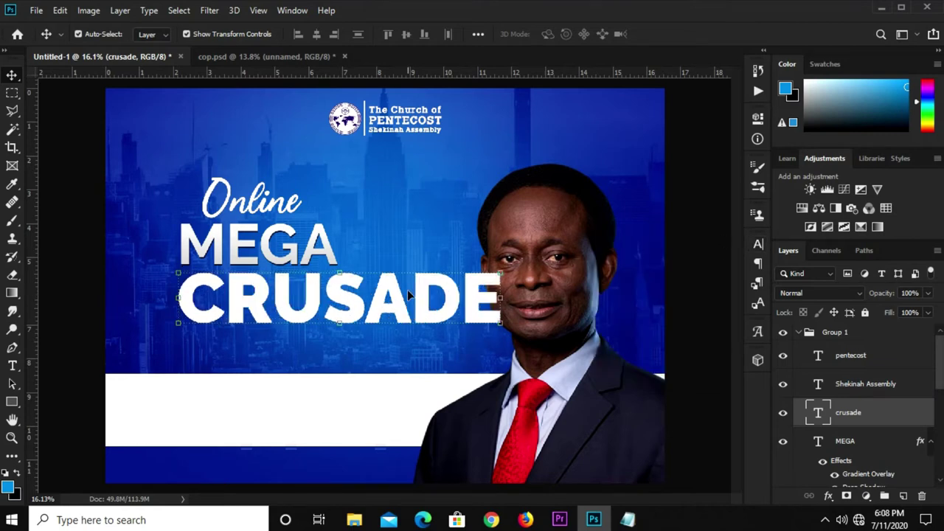
Step: Move CRUSADE left and up so it sits snugly beneath MEGA
{"action": "left_click_drag", "start_coordinate": [397, 313], "coordinate": [332, 313]}
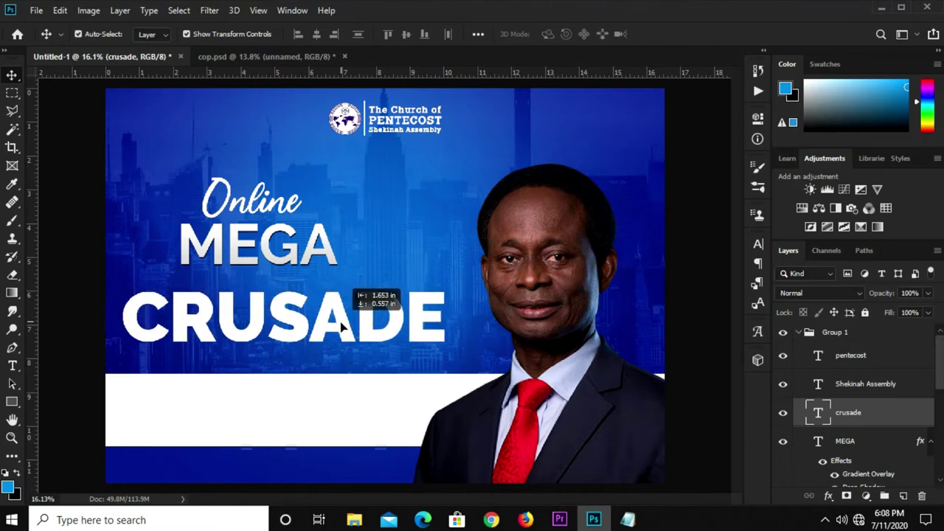
{"action": "left_click_drag", "start_coordinate": [334, 321], "coordinate": [340, 305]}
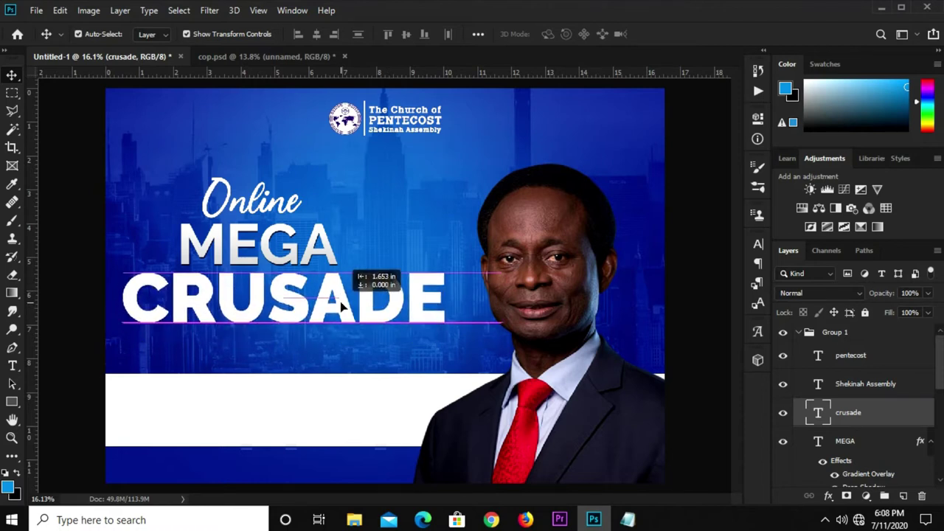
{"action": "left_click_drag", "start_coordinate": [341, 306], "coordinate": [349, 306]}
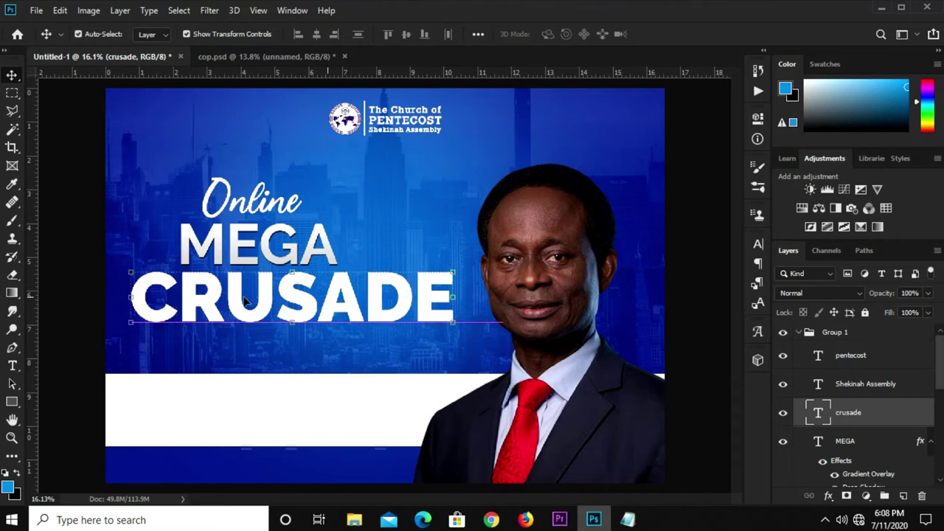
{"action": "left_click", "coordinate": [99, 289]}
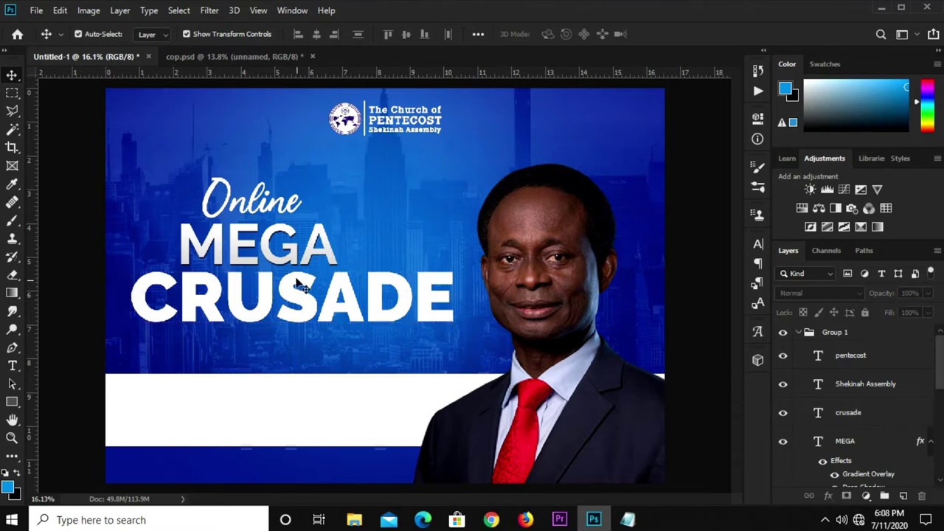
Step: Shift MEGA right and add vertical guides at CRUSADE's left and right edges
{"action": "left_click", "coordinate": [238, 247]}
{"action": "left_click_drag", "start_coordinate": [237, 248], "coordinate": [282, 252]}
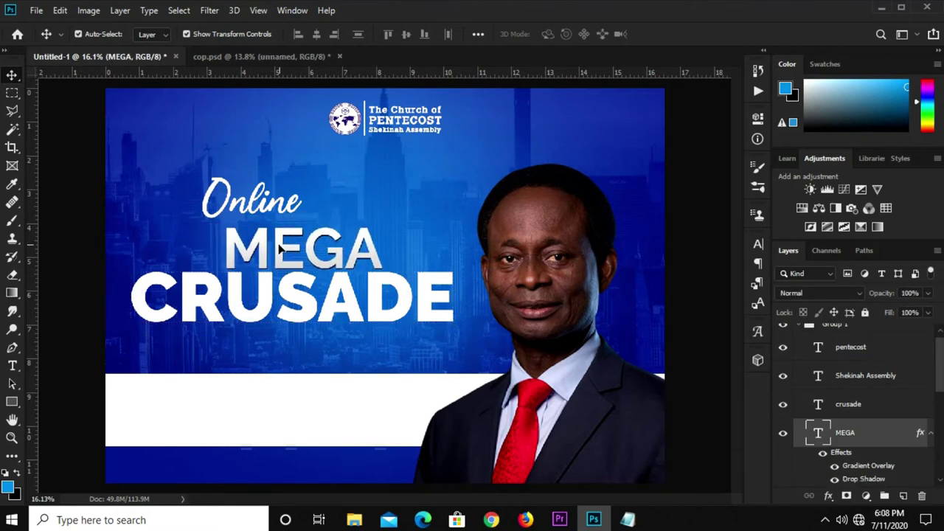
{"action": "left_click_drag", "start_coordinate": [34, 355], "coordinate": [453, 364]}
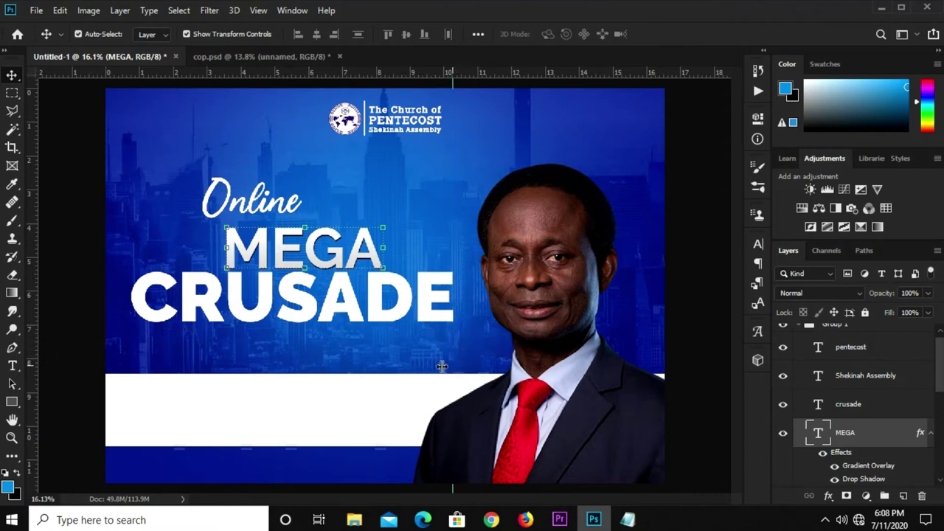
{"action": "left_click_drag", "start_coordinate": [33, 361], "coordinate": [130, 360]}
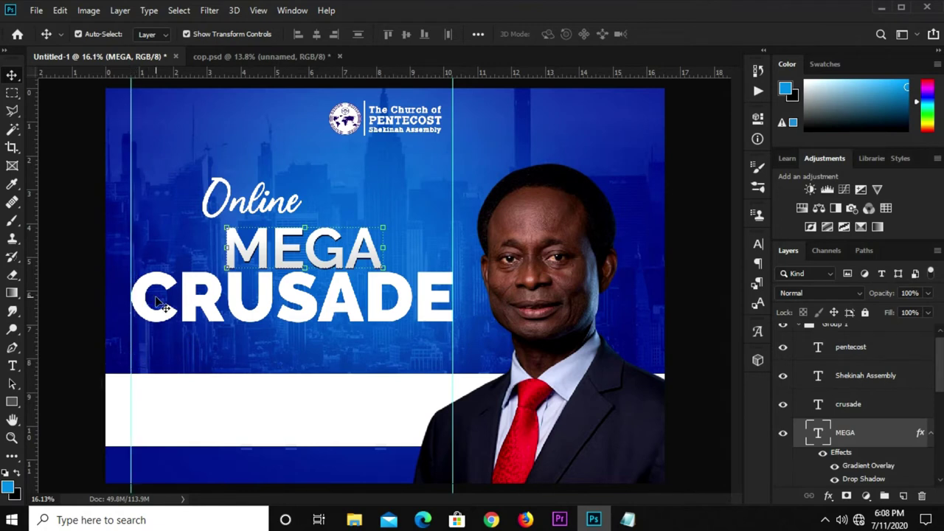
Step: Make a rectangular selection spanning the headline between the two guides
{"action": "left_click", "coordinate": [11, 93]}
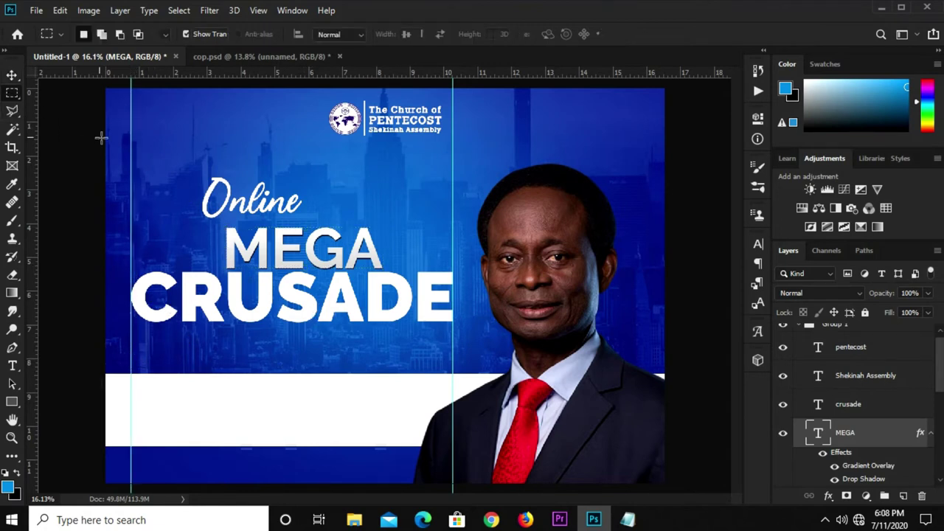
{"action": "mouse_move", "coordinate": [131, 162]}
{"action": "left_mouse_down"}
{"action": "mouse_move", "coordinate": [462, 275]}
{"action": "mouse_move", "coordinate": [453, 280]}
{"action": "left_mouse_up"}
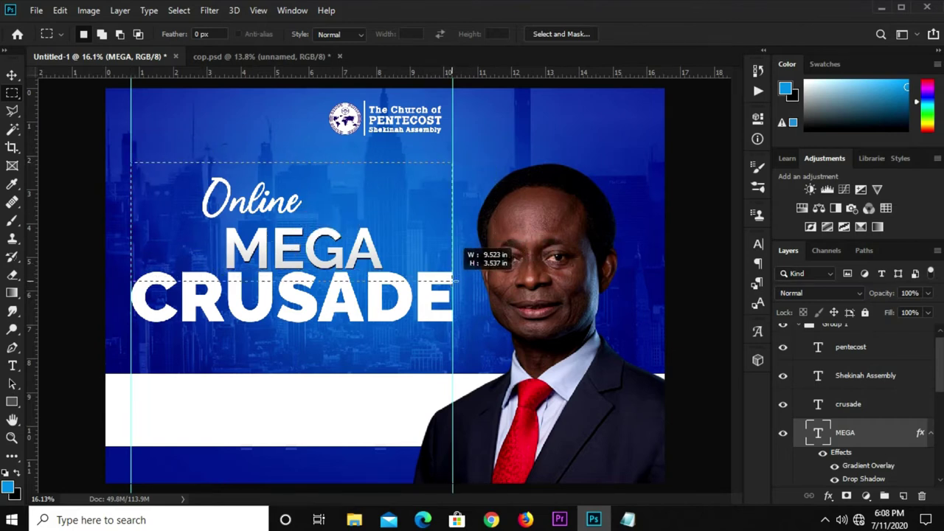
{"action": "left_click", "coordinate": [404, 267]}
{"action": "key", "text": "ctrl+z"}
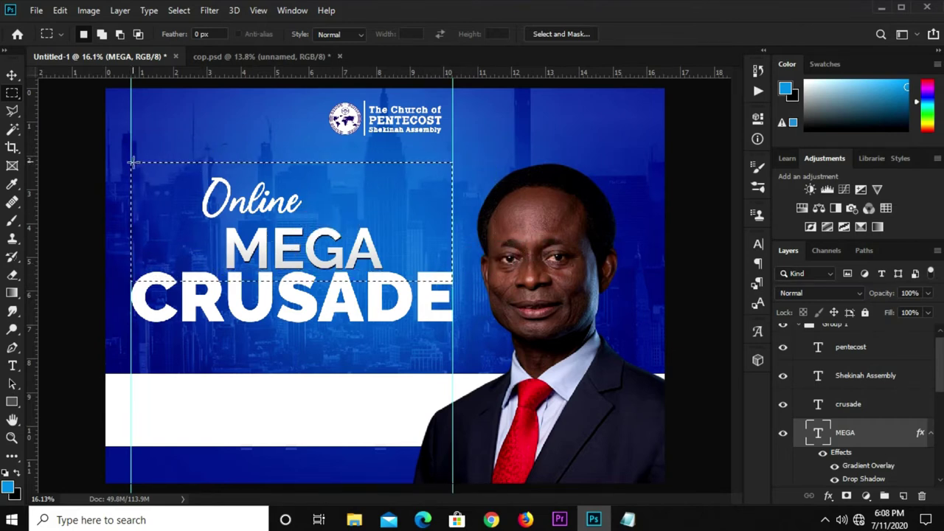
{"action": "left_click", "coordinate": [12, 76]}
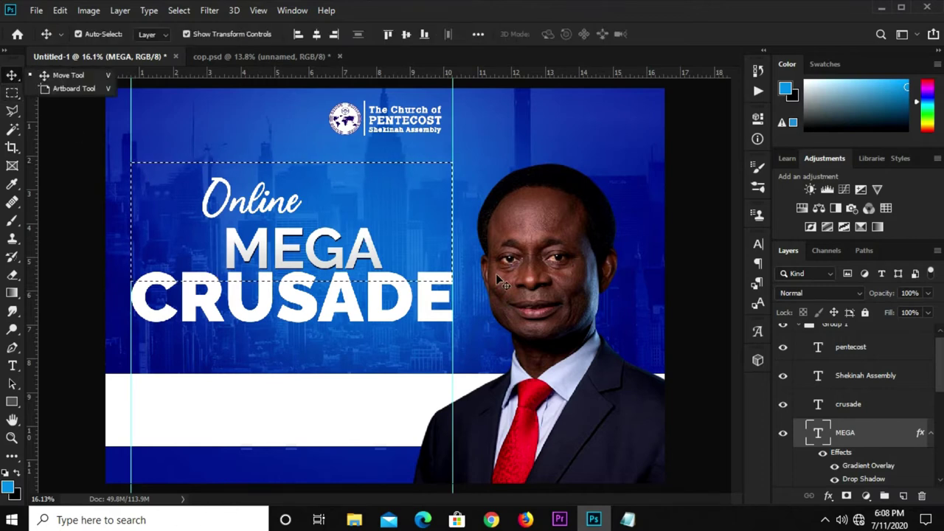
Step: Centre Online and MEGA horizontally within the selection, then deselect
{"action": "scroll", "coordinate": [852, 378], "scroll_direction": "down", "scroll_amount": 3}
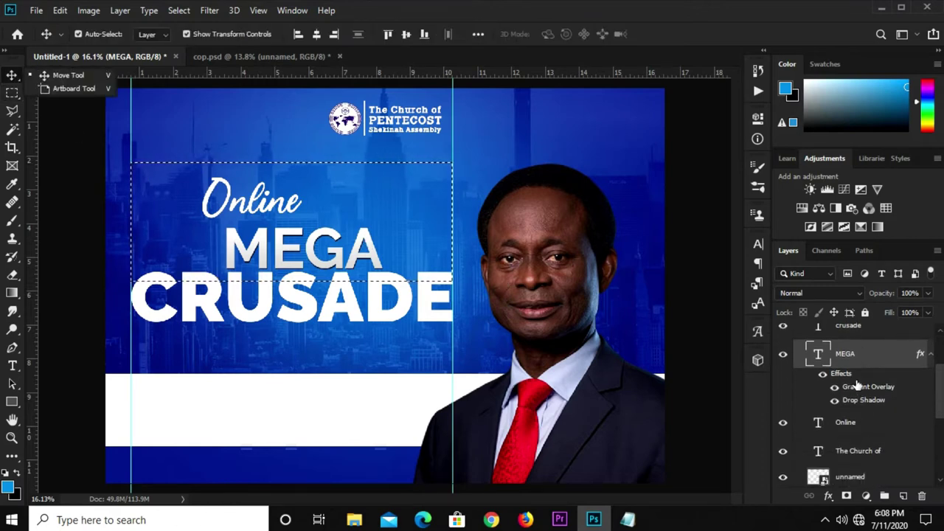
{"action": "scroll", "coordinate": [852, 413], "scroll_direction": "down", "scroll_amount": 1}
{"action": "left_click", "coordinate": [848, 406]}
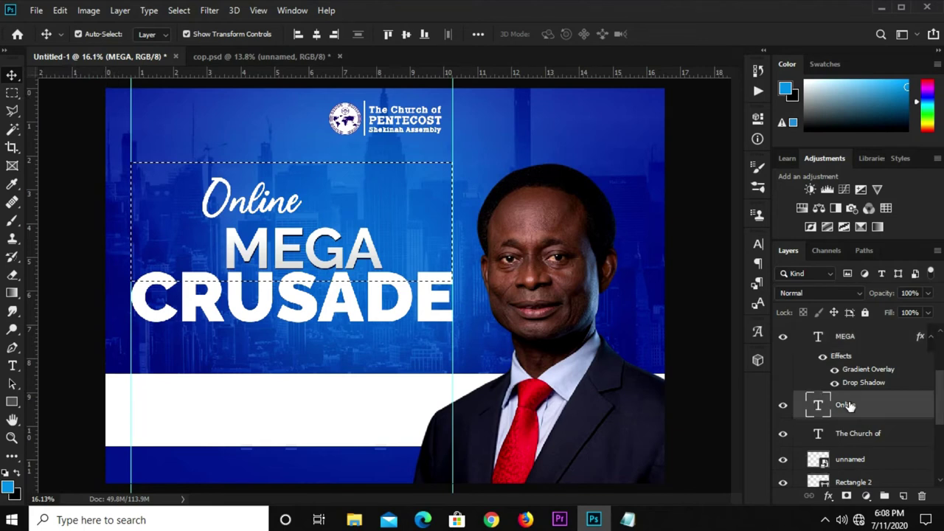
{"action": "left_click", "coordinate": [316, 36]}
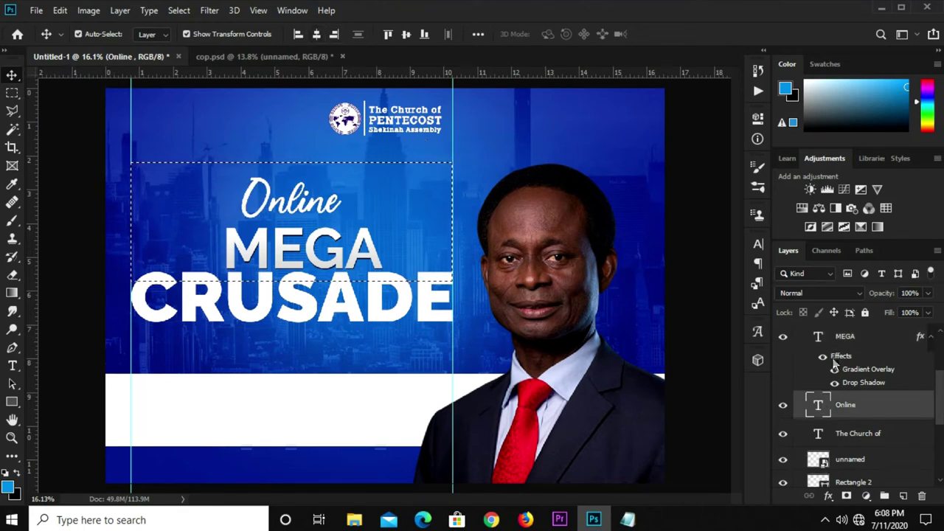
{"action": "scroll", "coordinate": [882, 432], "scroll_direction": "up", "scroll_amount": 1}
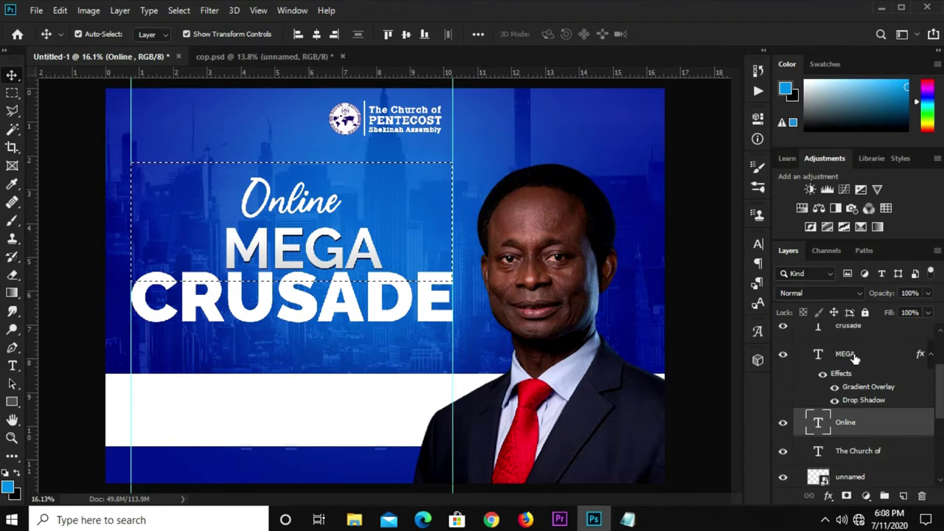
{"action": "left_click", "coordinate": [854, 357]}
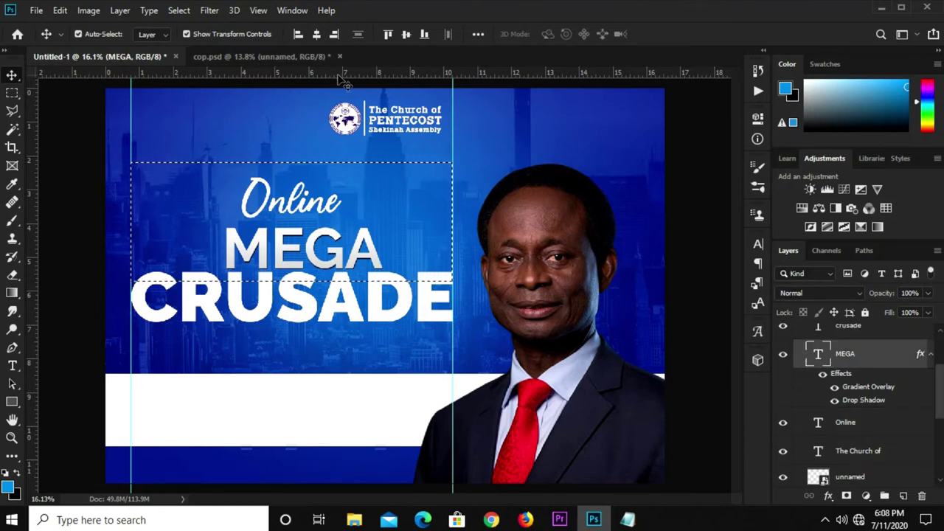
{"action": "left_click", "coordinate": [316, 34]}
{"action": "left_click_drag", "start_coordinate": [309, 151], "coordinate": [311, 171]}
{"action": "key", "text": "ctrl+d"}
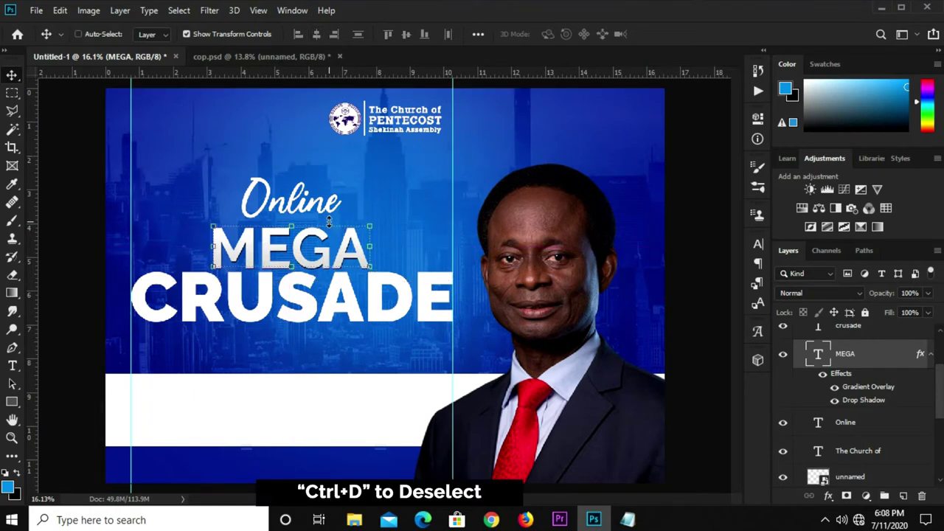
{"action": "left_click", "coordinate": [302, 314]}
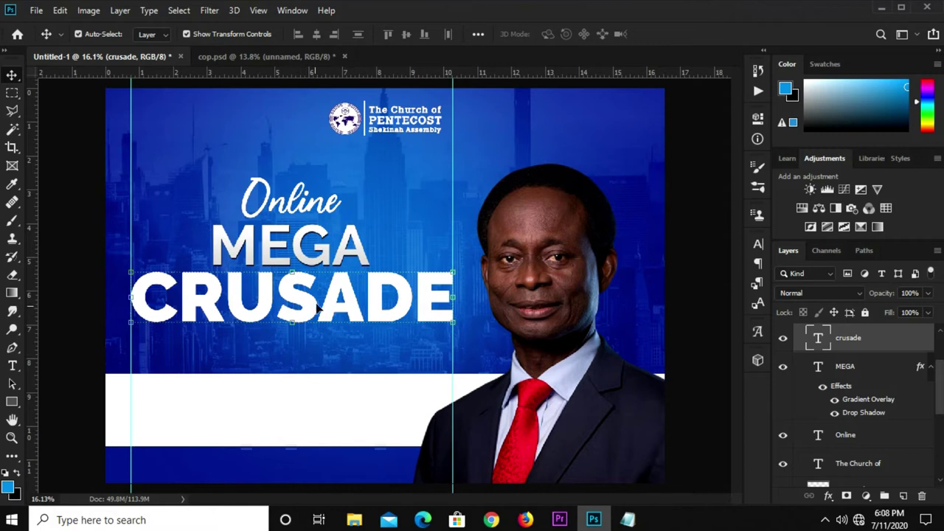
{"action": "scroll", "coordinate": [318, 310], "scroll_direction": "down", "scroll_amount": 2}
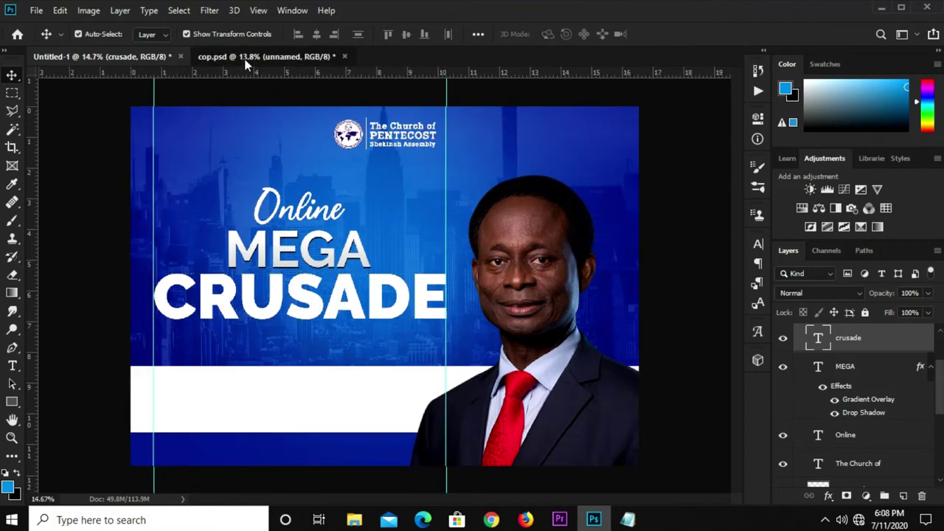
Step: In cop.psd, hide the dark flare background and select the images layer holding the broadcast icon
{"action": "left_click", "coordinate": [247, 59]}
{"action": "left_click", "coordinate": [393, 294]}
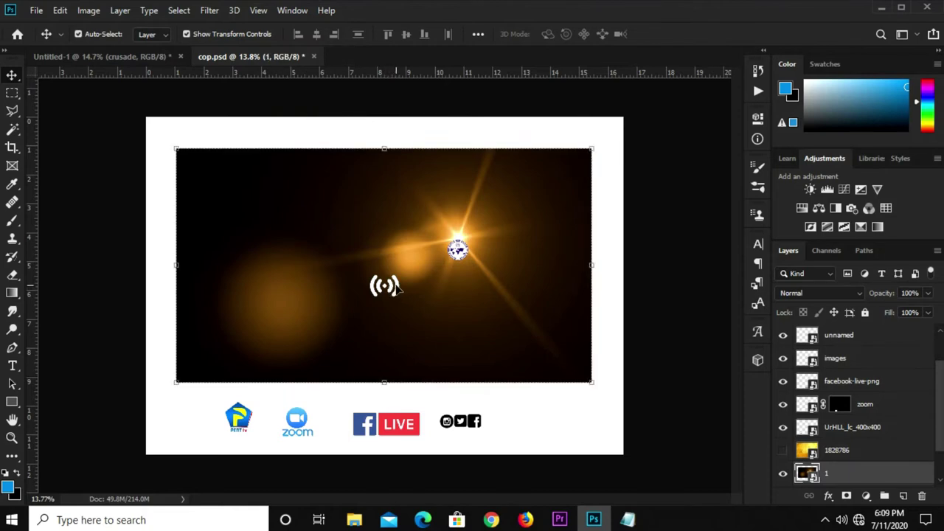
{"action": "left_click", "coordinate": [783, 473]}
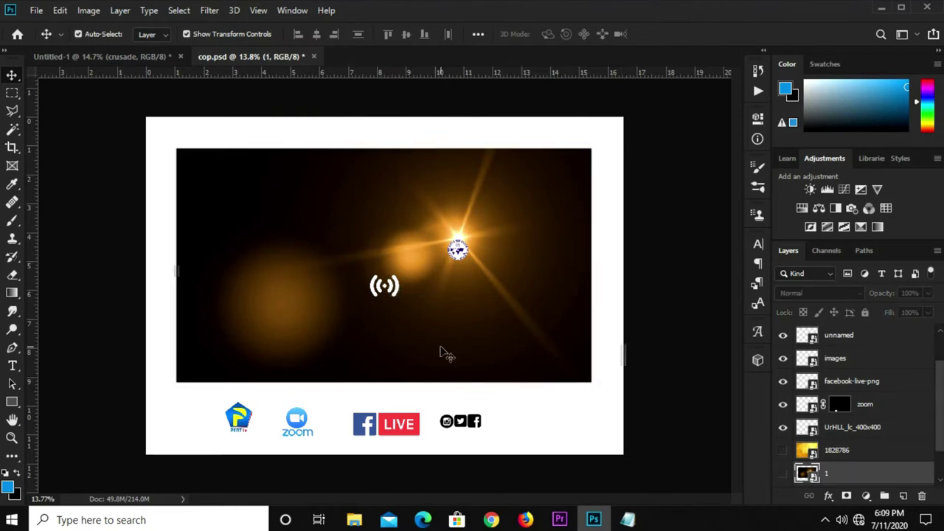
{"action": "left_click", "coordinate": [390, 289]}
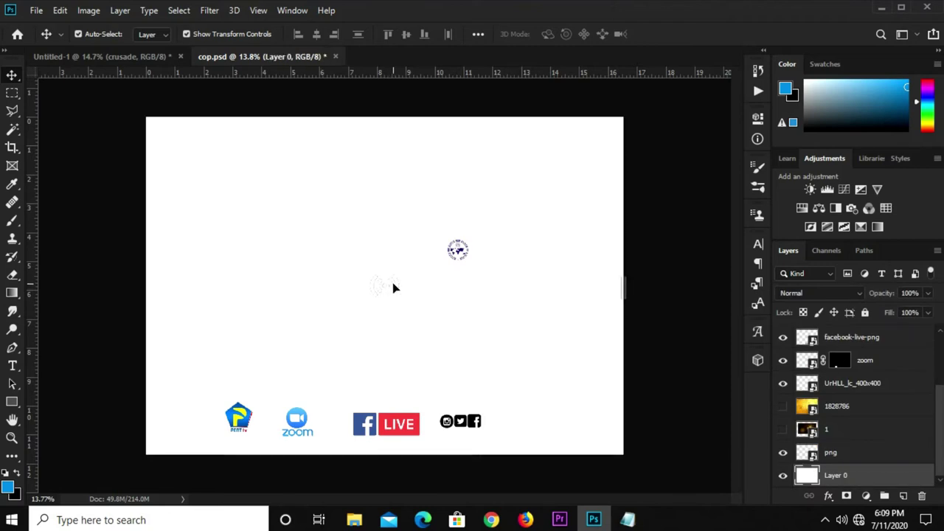
{"action": "right_click", "coordinate": [391, 288]}
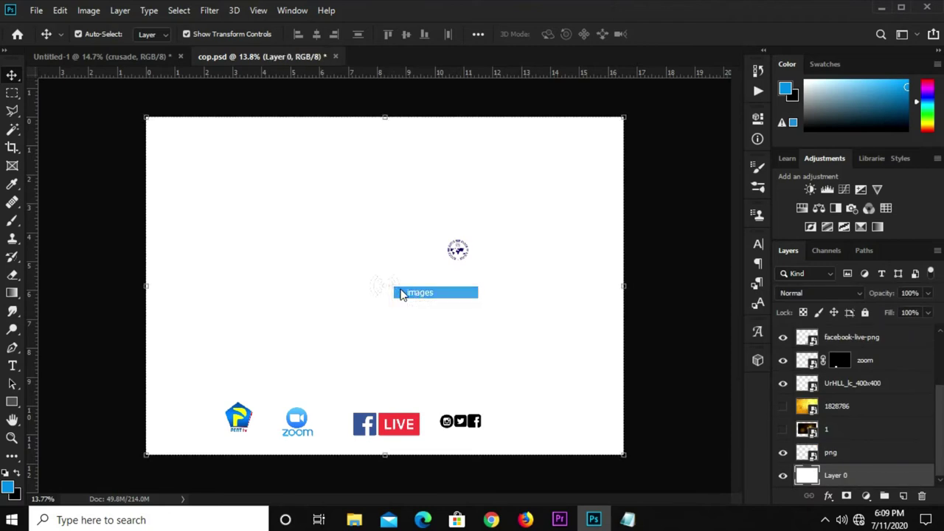
{"action": "left_click", "coordinate": [402, 292]}
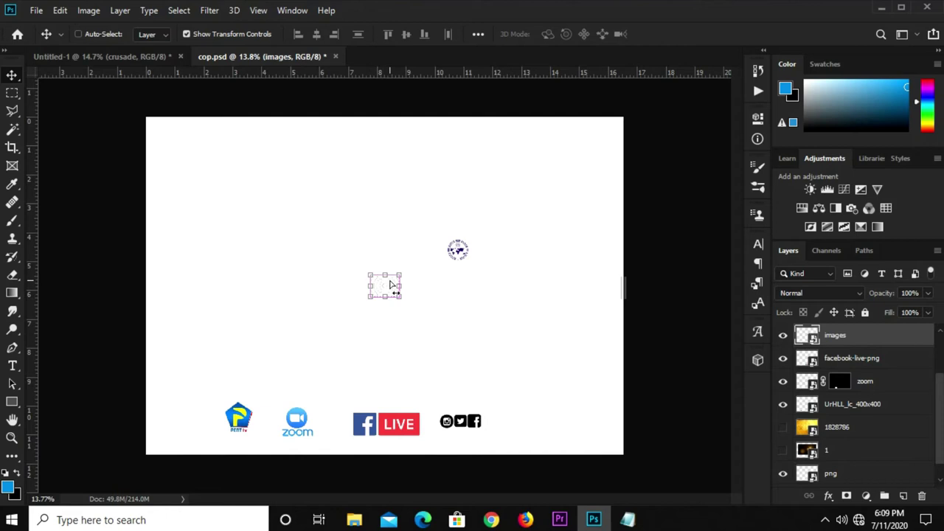
Step: Bring the broadcast icon into the flyer, shrink it slightly, and place it just above Online
{"action": "left_click", "coordinate": [126, 56]}
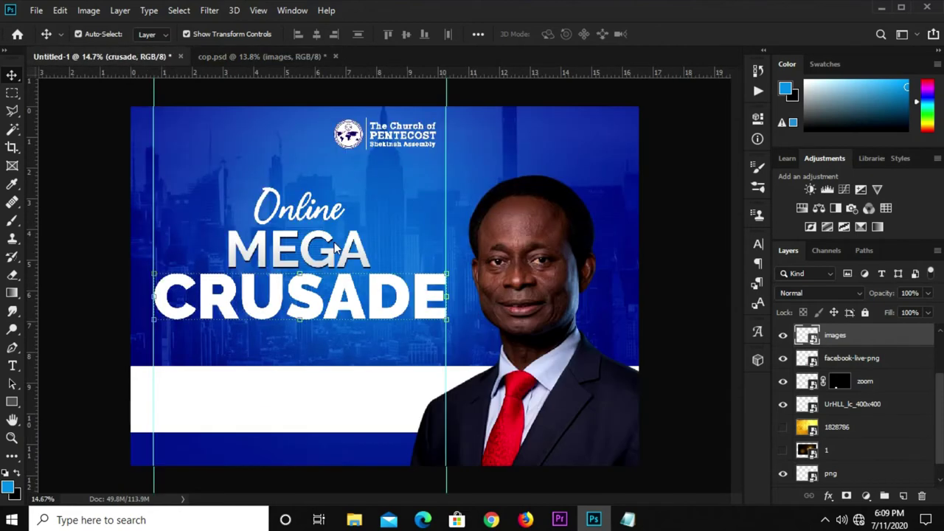
{"action": "left_click_drag", "start_coordinate": [336, 249], "coordinate": [337, 250]}
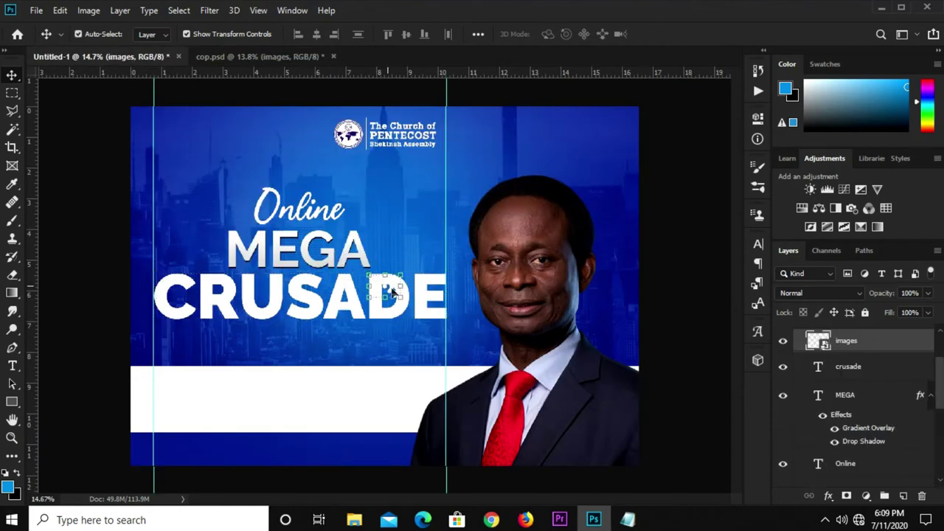
{"action": "key", "text": "ctrl+t"}
{"action": "mouse_move", "coordinate": [384, 286]}
{"action": "left_mouse_down"}
{"action": "mouse_move", "coordinate": [368, 194]}
{"action": "mouse_move", "coordinate": [353, 195]}
{"action": "left_mouse_up"}
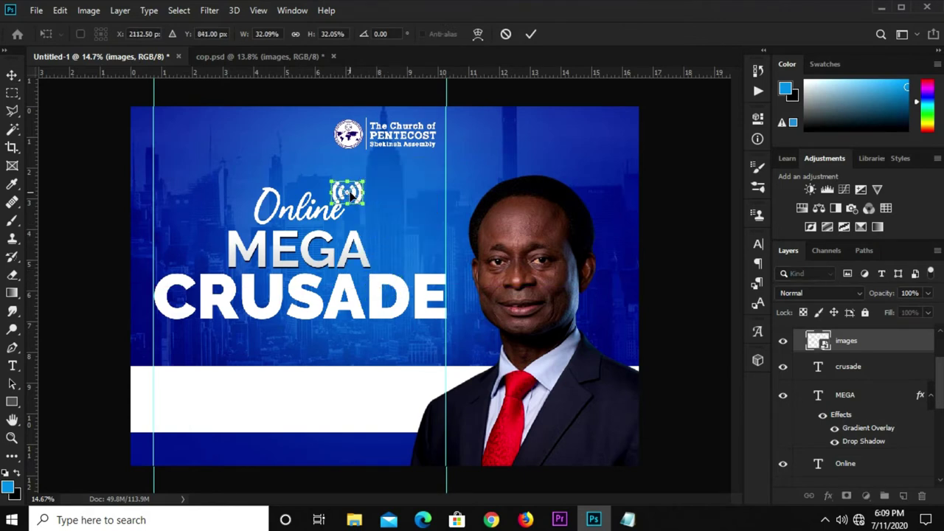
{"action": "key", "text": "Return"}
{"action": "scroll", "coordinate": [349, 191], "scroll_direction": "up", "scroll_amount": 2}
{"action": "scroll", "coordinate": [349, 191], "scroll_direction": "up", "scroll_amount": 1}
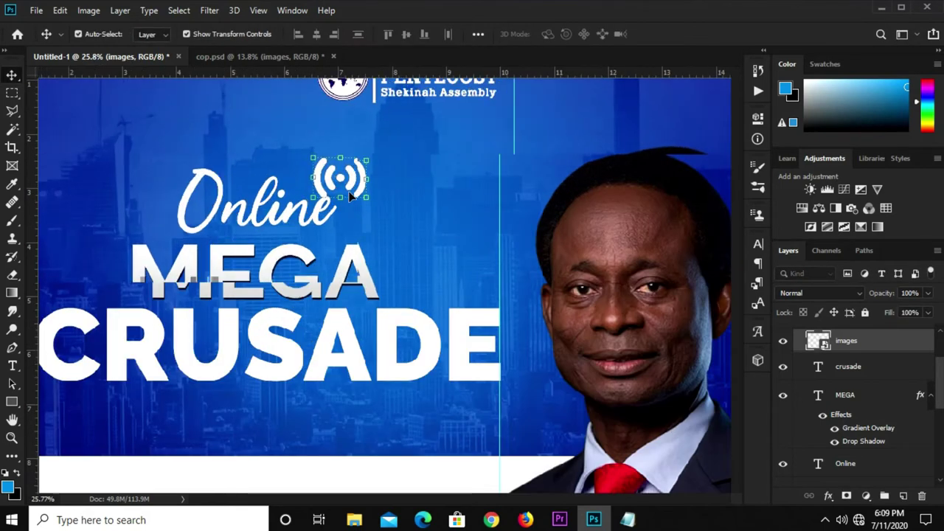
{"action": "key", "text": "ctrl+t"}
{"action": "left_click_drag", "start_coordinate": [367, 197], "coordinate": [334, 188]}
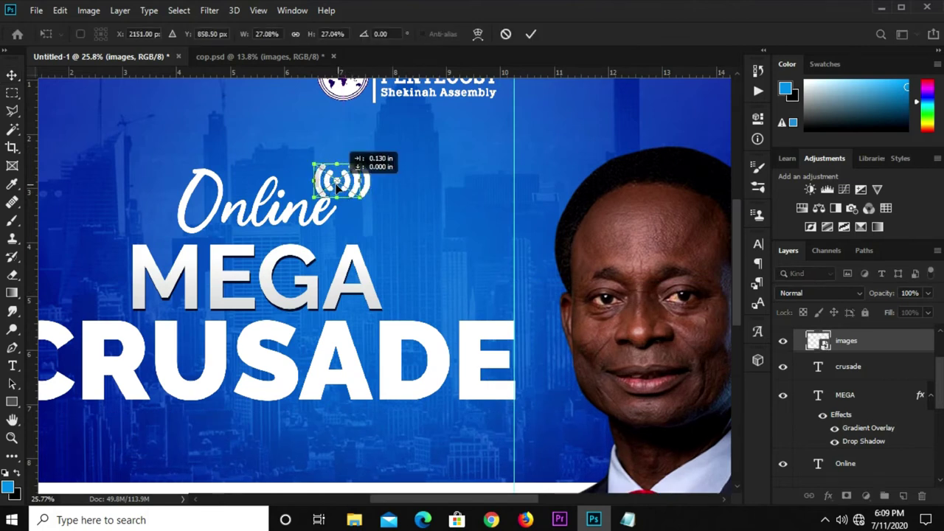
{"action": "key", "text": "Return"}
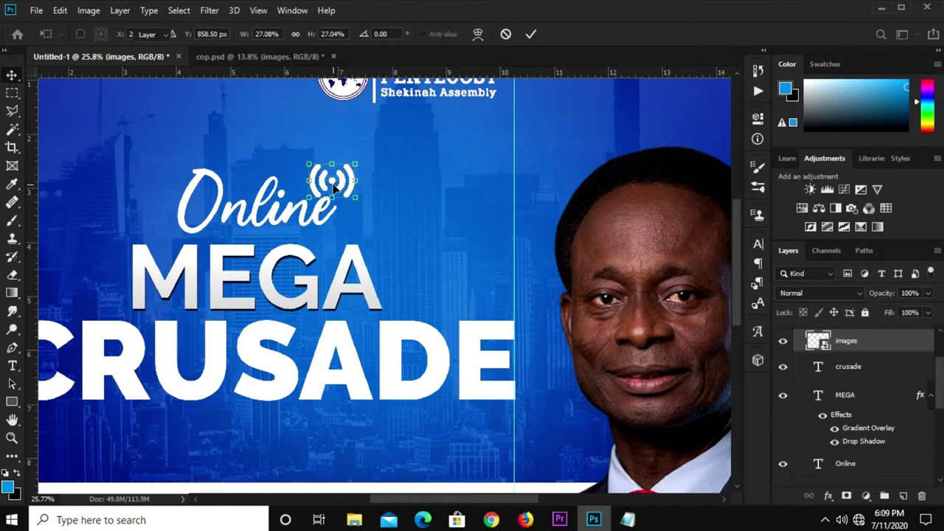
{"action": "key", "text": "ctrl+0"}
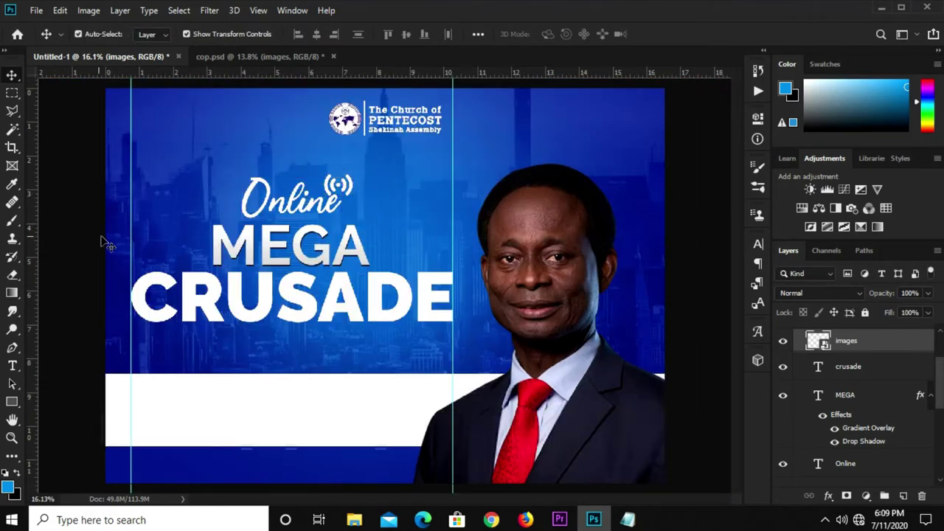
Step: Turn on Bevel & Emboss for CRUSADE with the Outer Bevel style, ready to edit Depth
{"action": "left_click", "coordinate": [301, 295]}
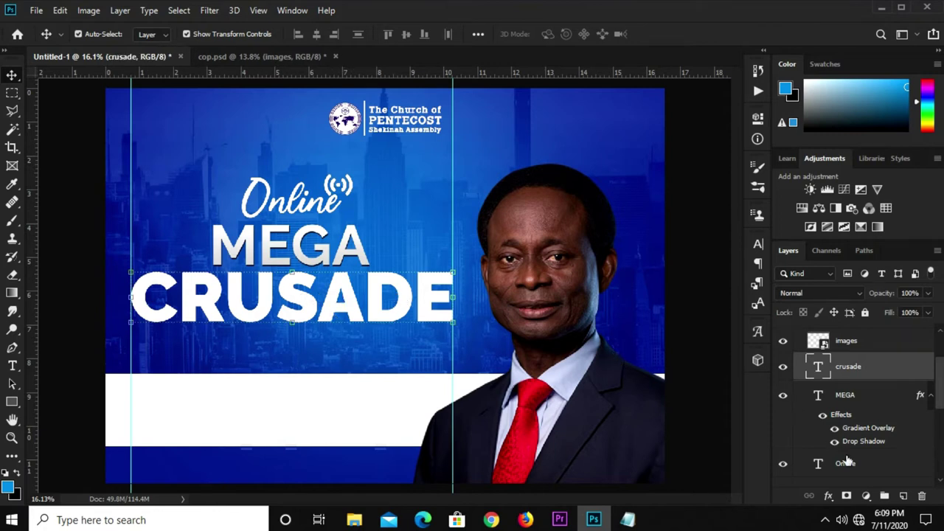
{"action": "left_click", "coordinate": [830, 497]}
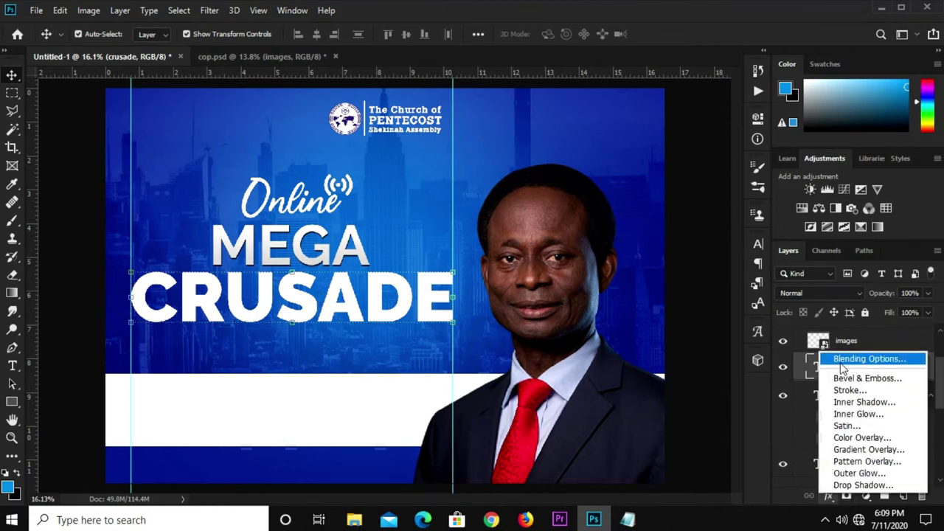
{"action": "left_click", "coordinate": [869, 359]}
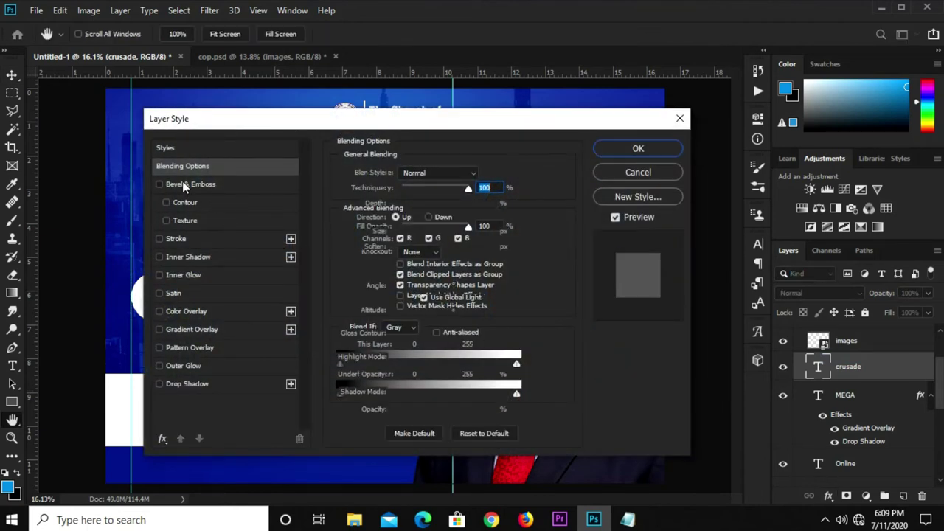
{"action": "left_click", "coordinate": [183, 186]}
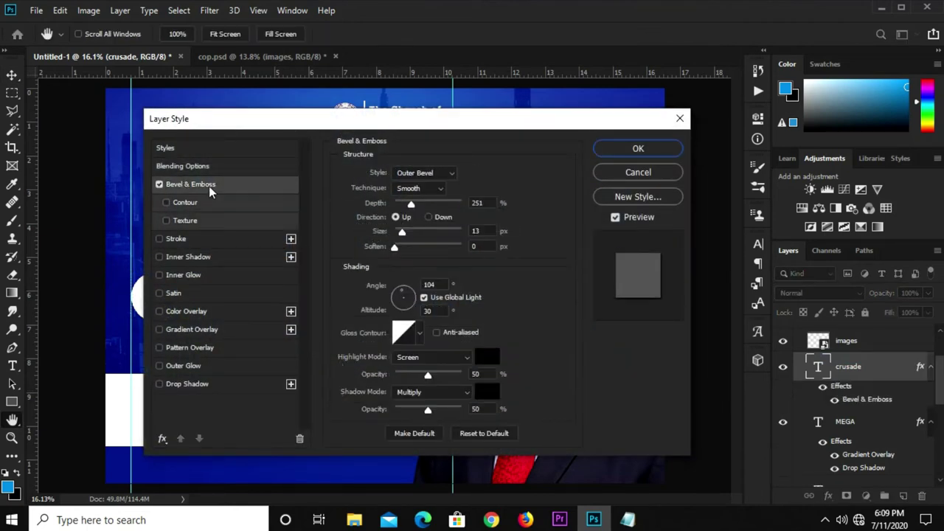
{"action": "left_click", "coordinate": [425, 175]}
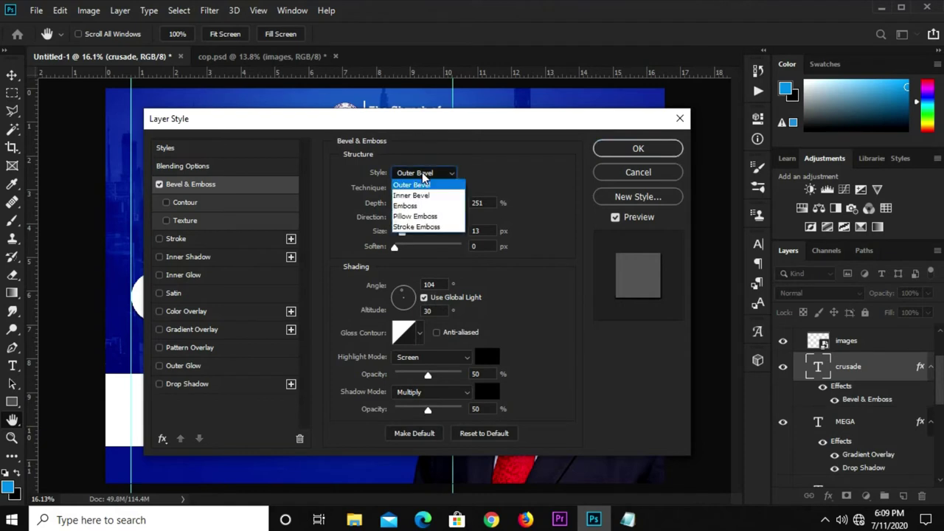
{"action": "left_click", "coordinate": [422, 186]}
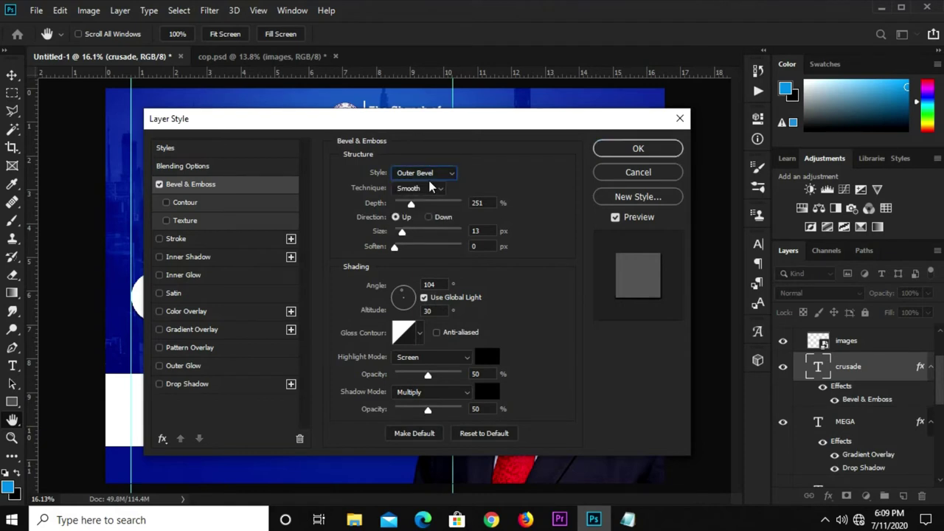
{"action": "double_click", "coordinate": [489, 204]}
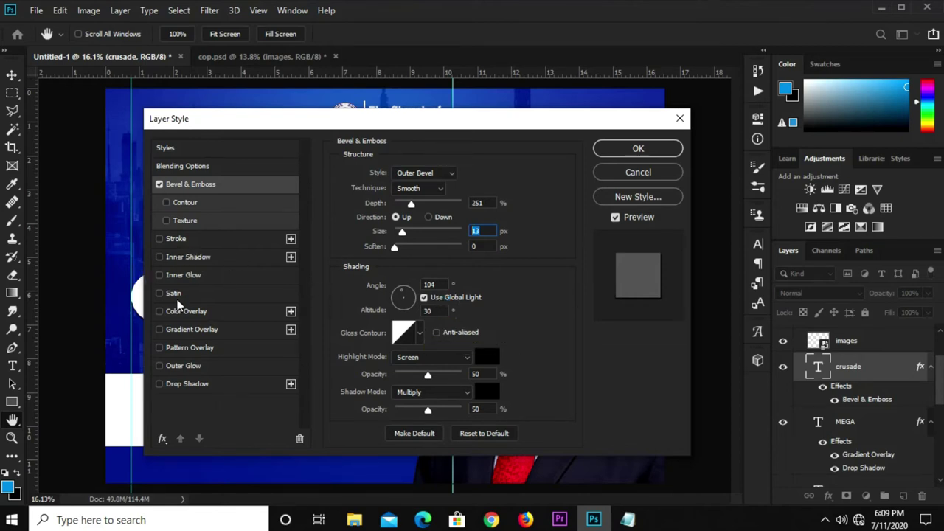
Step: Give CRUSADE a 20 px white outside stroke and a drop shadow with distance 31 and size 40
{"action": "left_click", "coordinate": [177, 239]}
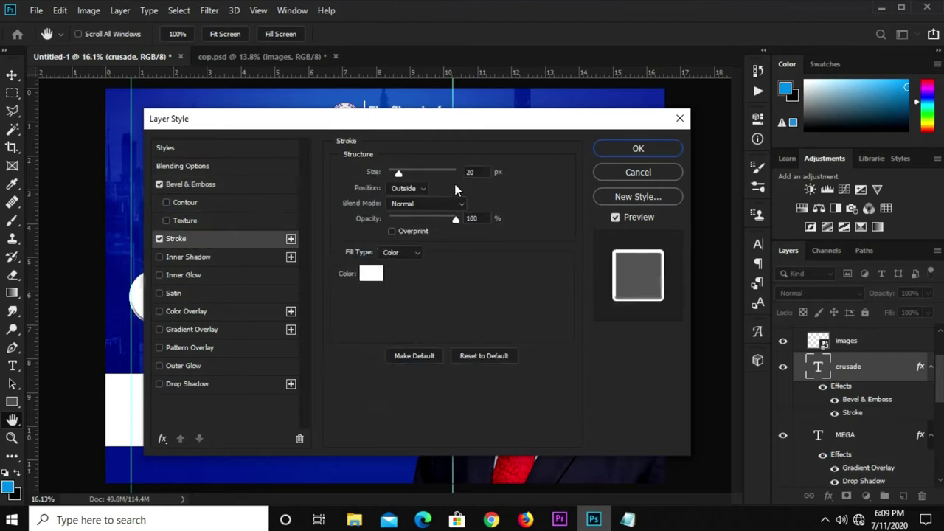
{"action": "left_click_drag", "start_coordinate": [476, 173], "coordinate": [463, 171]}
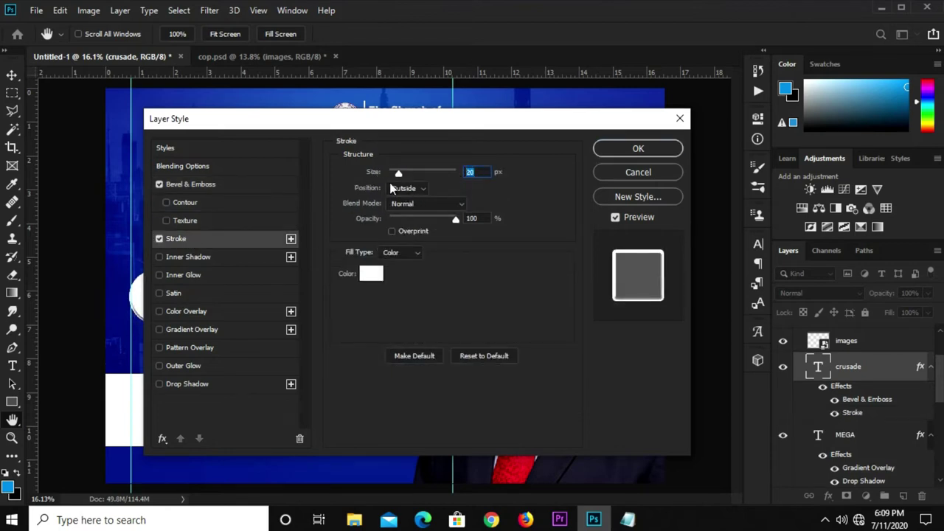
{"action": "left_click", "coordinate": [188, 387]}
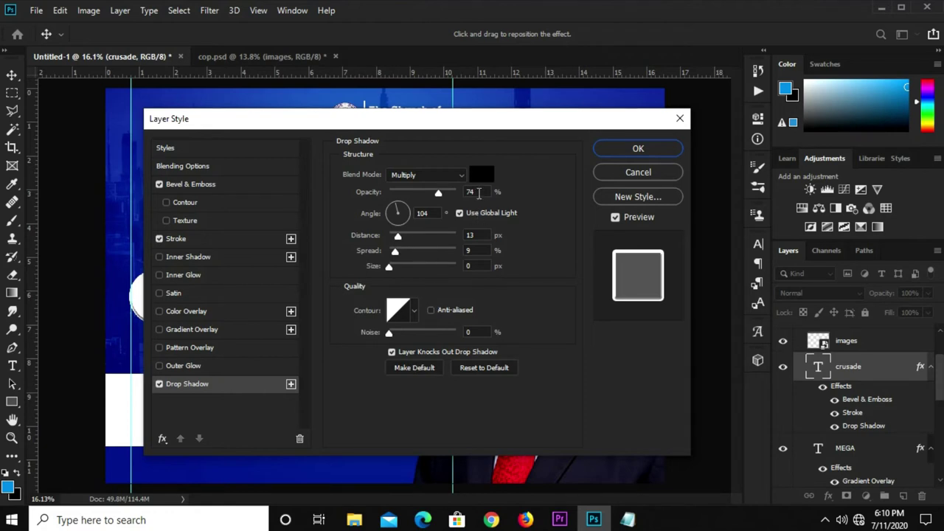
{"action": "left_click", "coordinate": [479, 193]}
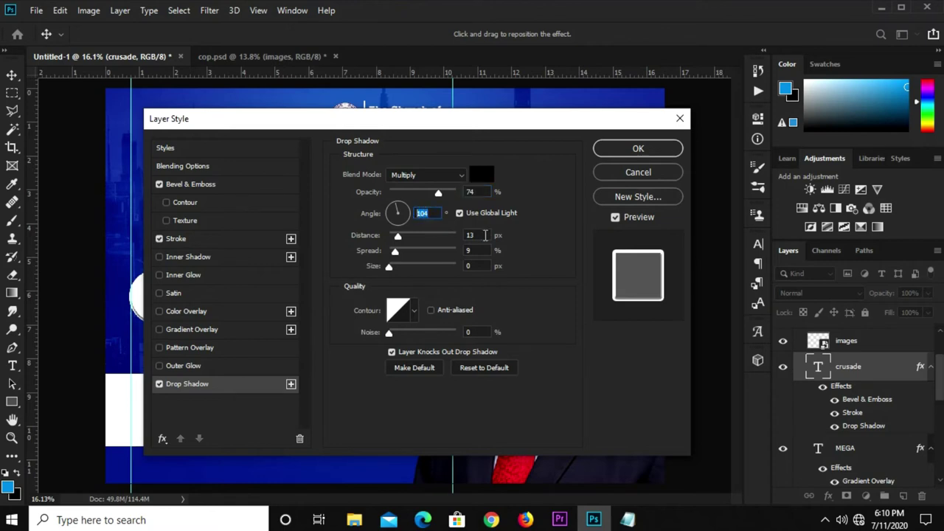
{"action": "left_click", "coordinate": [483, 234]}
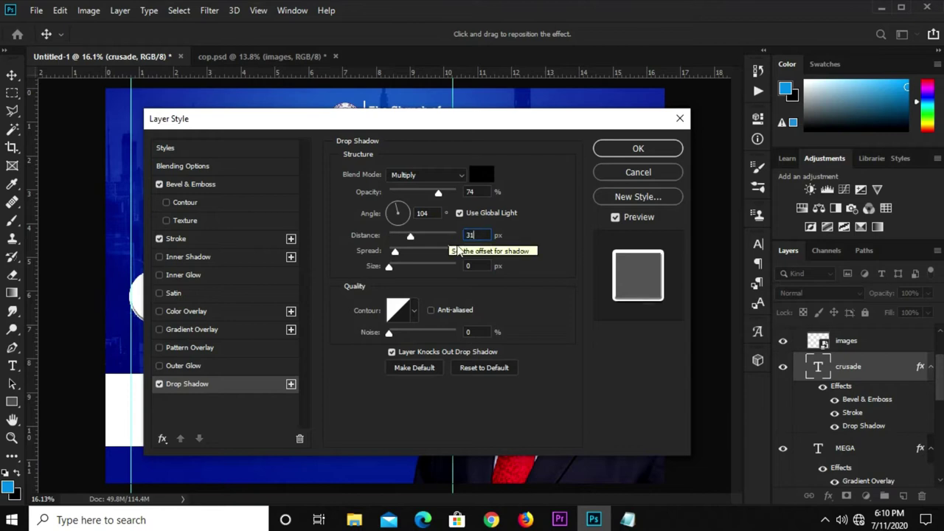
{"action": "type", "text": "1"}
{"action": "left_click", "coordinate": [473, 251]}
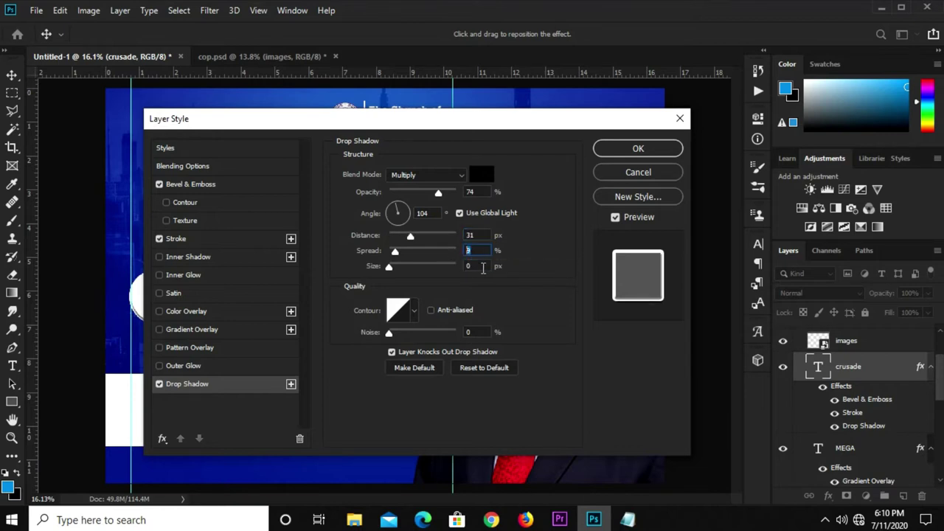
{"action": "left_click", "coordinate": [475, 266]}
{"action": "type", "text": "40"}
{"action": "left_click", "coordinate": [636, 148]}
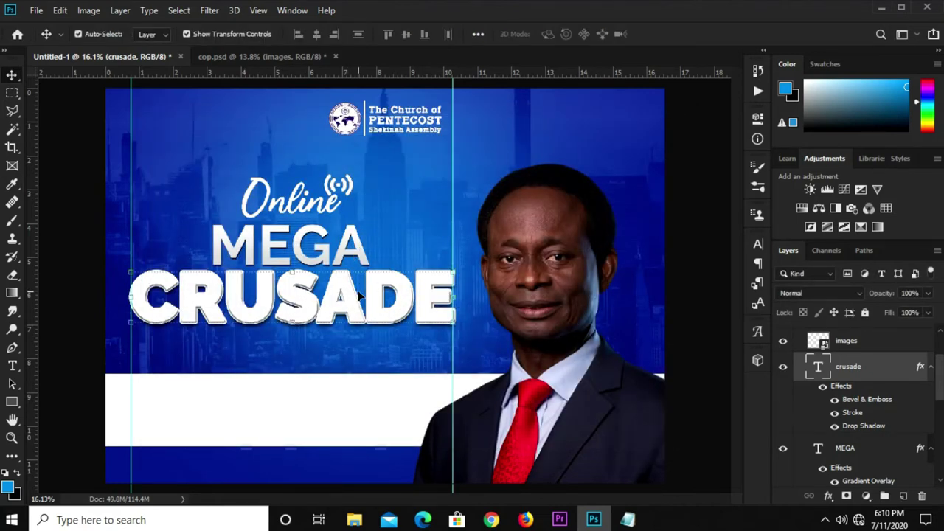
Step: Show gold texture layer 1828786 in cop.psd and drag it into the Untitled-1 flyer
{"action": "scroll", "coordinate": [360, 295], "scroll_direction": "down", "scroll_amount": 1}
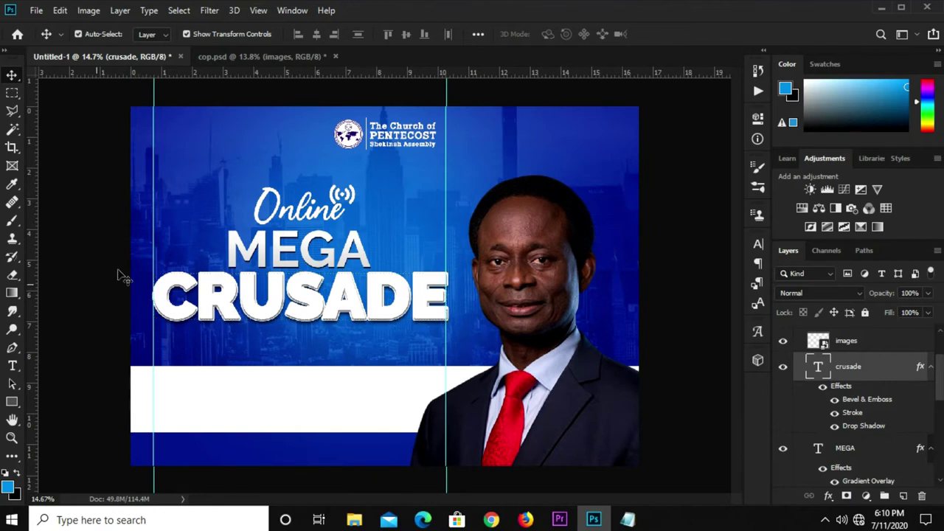
{"action": "left_click", "coordinate": [236, 57]}
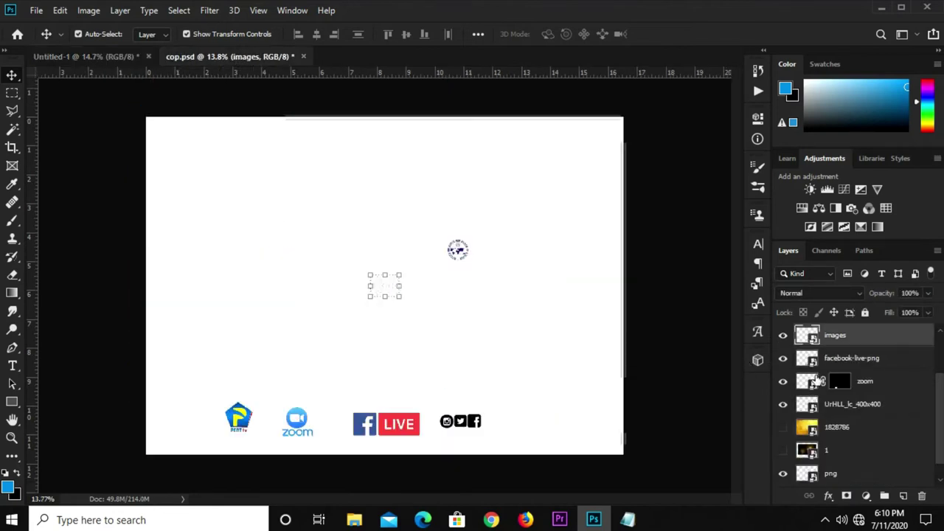
{"action": "scroll", "coordinate": [819, 383], "scroll_direction": "down", "scroll_amount": 1}
{"action": "left_click", "coordinate": [783, 407]}
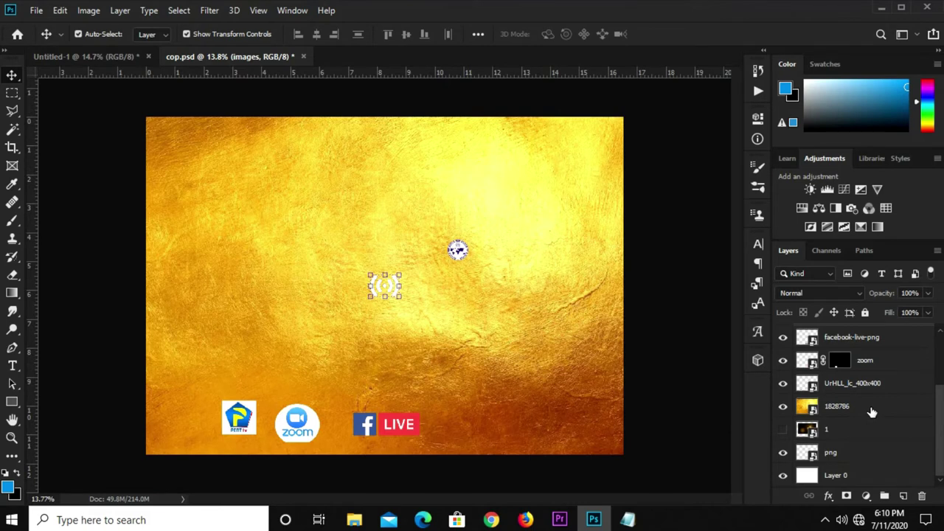
{"action": "left_click", "coordinate": [492, 369]}
{"action": "mouse_move", "coordinate": [485, 363]}
{"action": "left_mouse_down"}
{"action": "mouse_move", "coordinate": [363, 289]}
{"action": "mouse_move", "coordinate": [84, 64]}
{"action": "mouse_move", "coordinate": [284, 298]}
{"action": "mouse_move", "coordinate": [327, 292]}
{"action": "mouse_move", "coordinate": [316, 287]}
{"action": "left_mouse_up"}
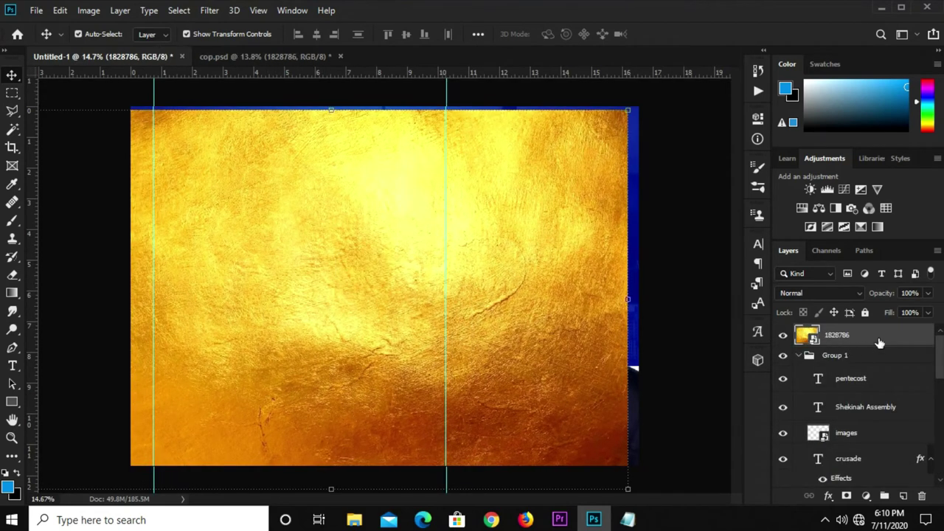
Step: Place the texture layer directly above crusade and clip it to the CRUSADE text
{"action": "scroll", "coordinate": [861, 415], "scroll_direction": "down", "scroll_amount": 1}
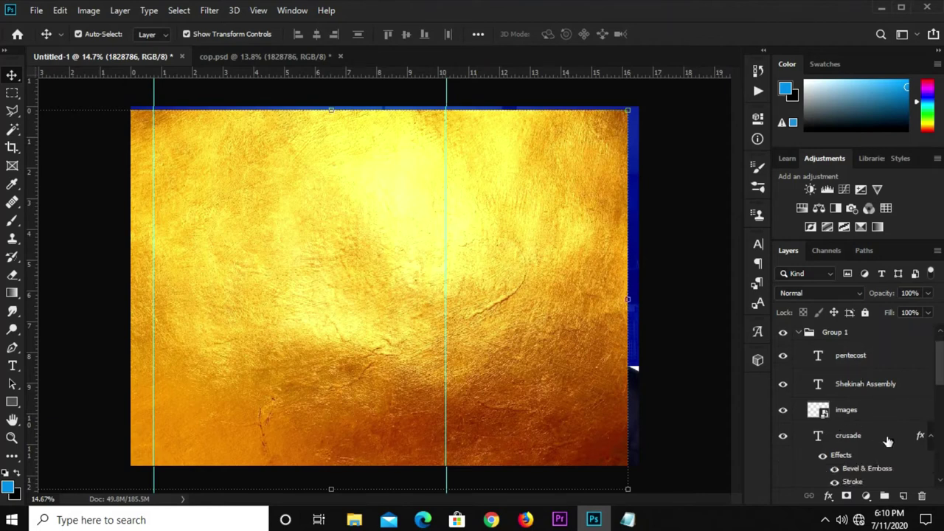
{"action": "left_click", "coordinate": [885, 435]}
{"action": "scroll", "coordinate": [907, 426], "scroll_direction": "up", "scroll_amount": 1}
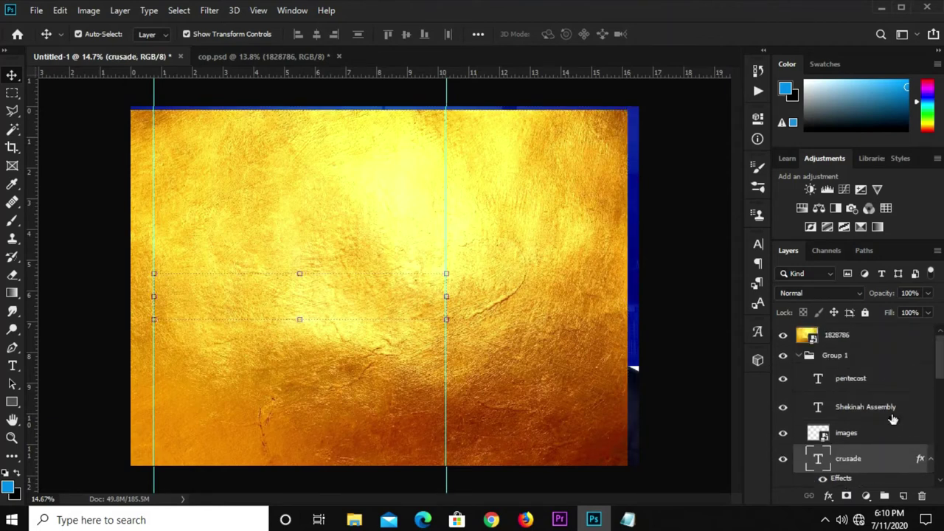
{"action": "left_click_drag", "start_coordinate": [853, 343], "coordinate": [874, 445]}
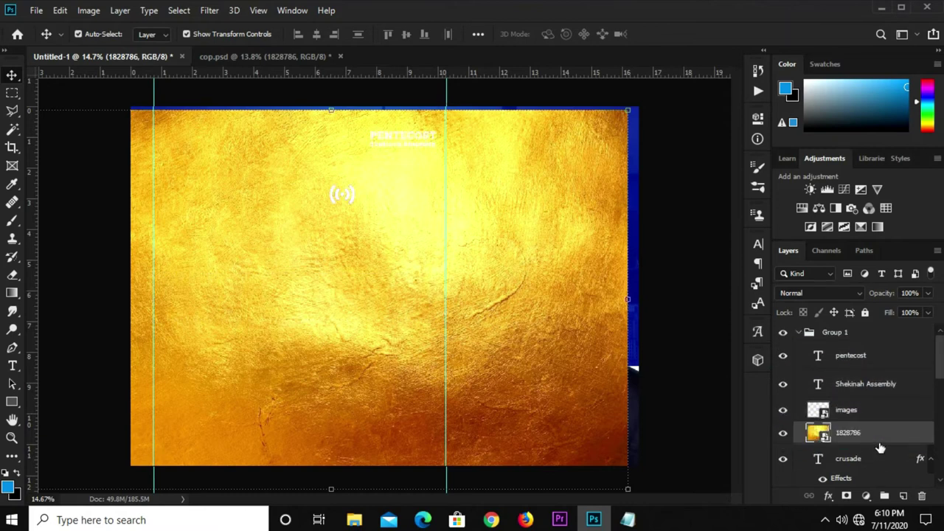
{"action": "right_click", "coordinate": [859, 434]}
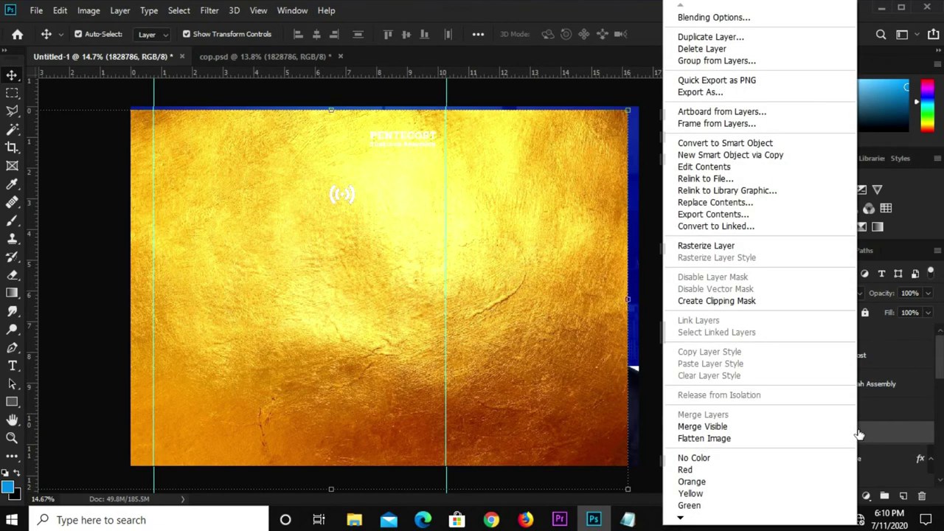
{"action": "left_click", "coordinate": [726, 303]}
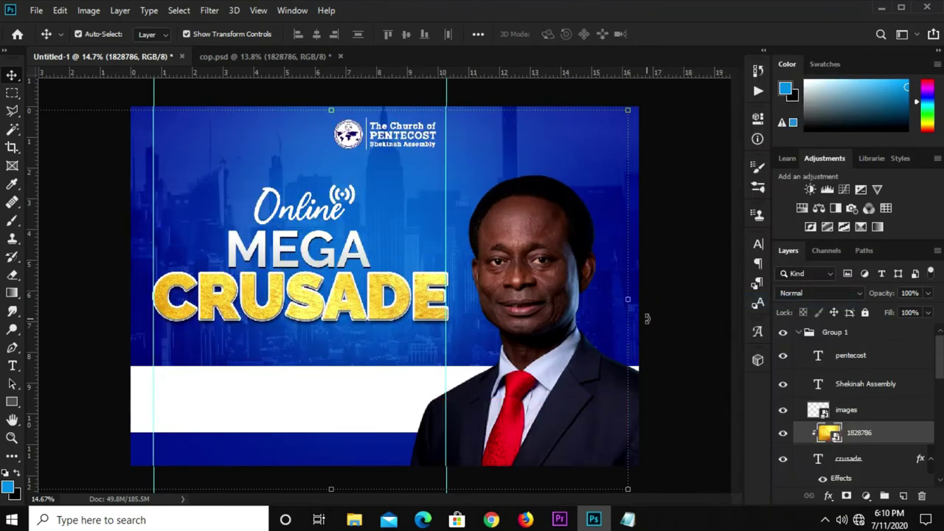
Step: Add a Brightness/Contrast adjustment above layer 1828786 with brightness raised to 35
{"action": "left_click", "coordinate": [680, 316]}
{"action": "left_click", "coordinate": [867, 434]}
{"action": "left_click", "coordinate": [867, 497]}
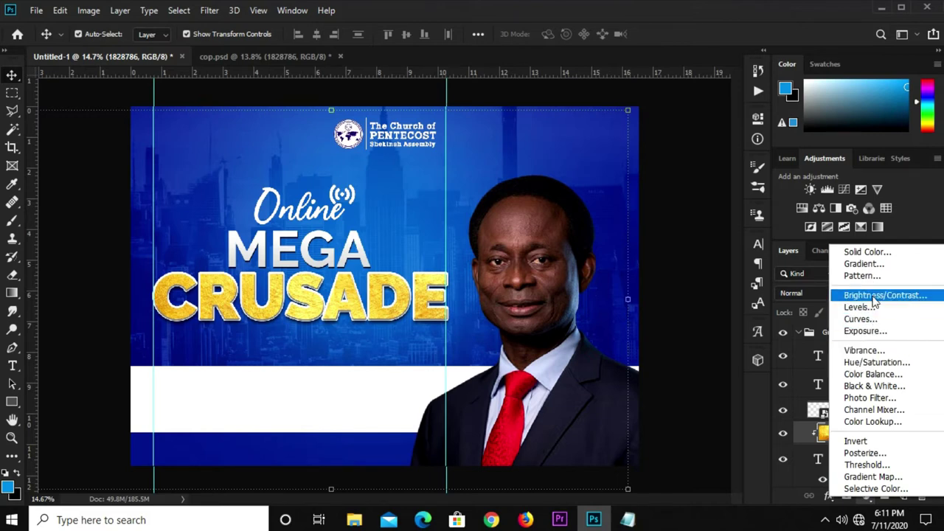
{"action": "left_click", "coordinate": [858, 322]}
{"action": "left_click_drag", "start_coordinate": [644, 200], "coordinate": [665, 202]}
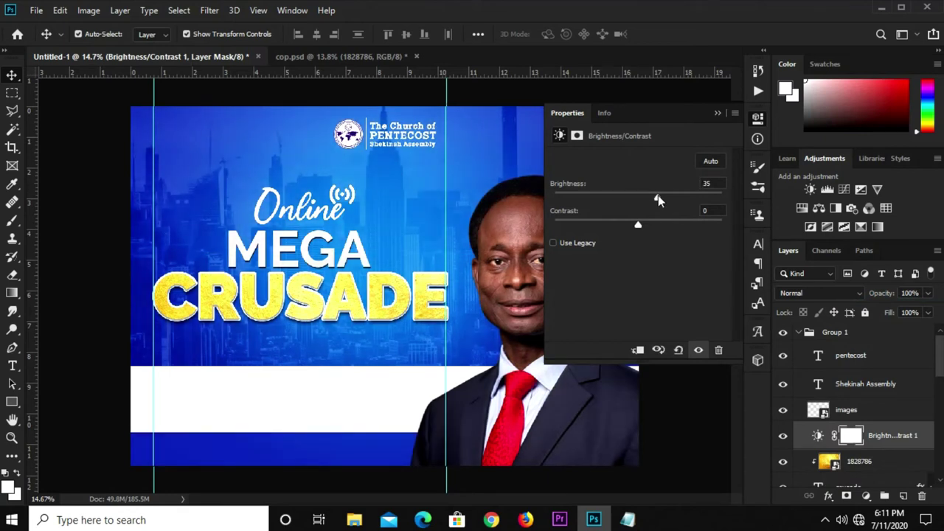
{"action": "left_click", "coordinate": [717, 113]}
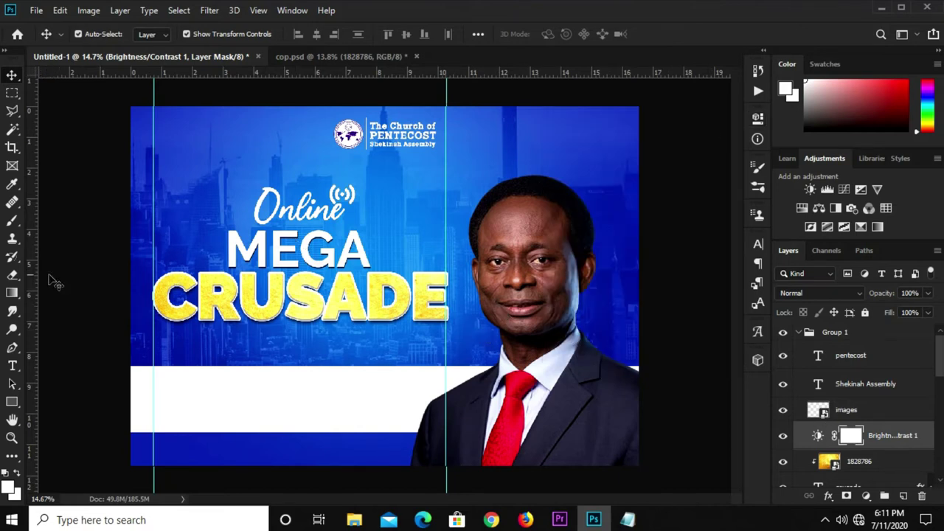
Step: Paint black with a smaller brush on the adjustment mask over the CRUSADE headline
{"action": "key", "text": "b"}
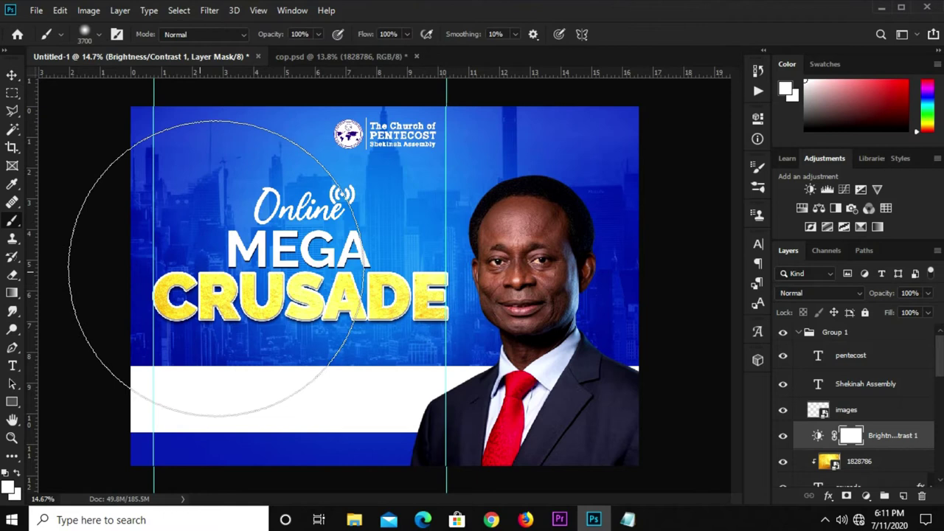
{"action": "right_click", "coordinate": [11, 220]}
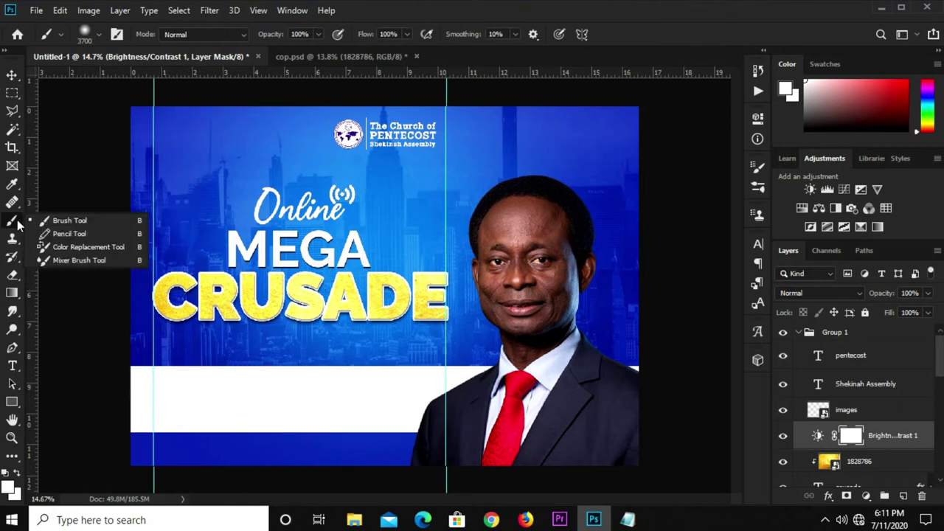
{"action": "left_click", "coordinate": [60, 220]}
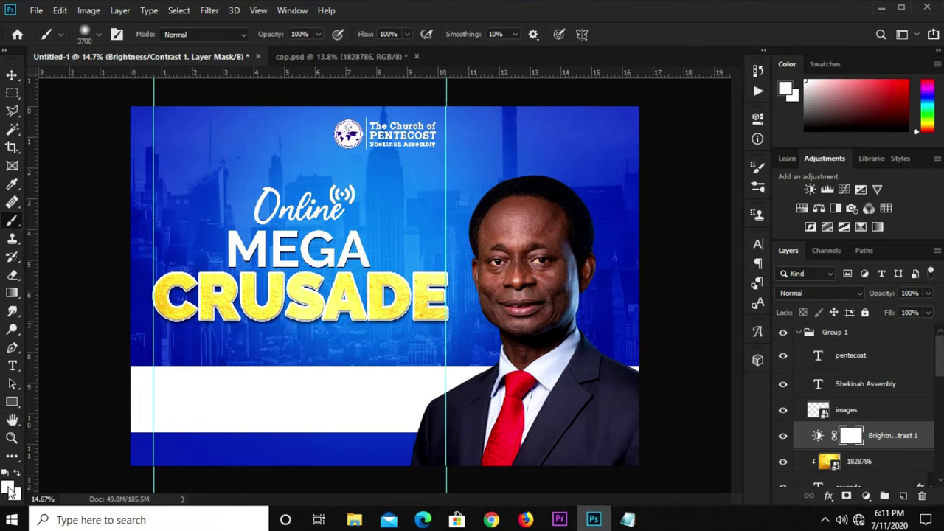
{"action": "left_click", "coordinate": [9, 487]}
{"action": "left_click_drag", "start_coordinate": [566, 424], "coordinate": [655, 461]}
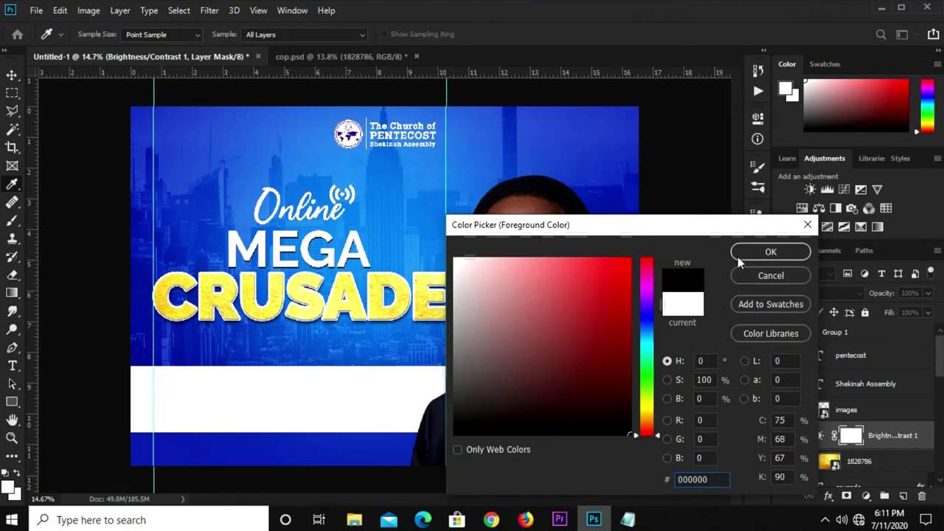
{"action": "left_click", "coordinate": [767, 252]}
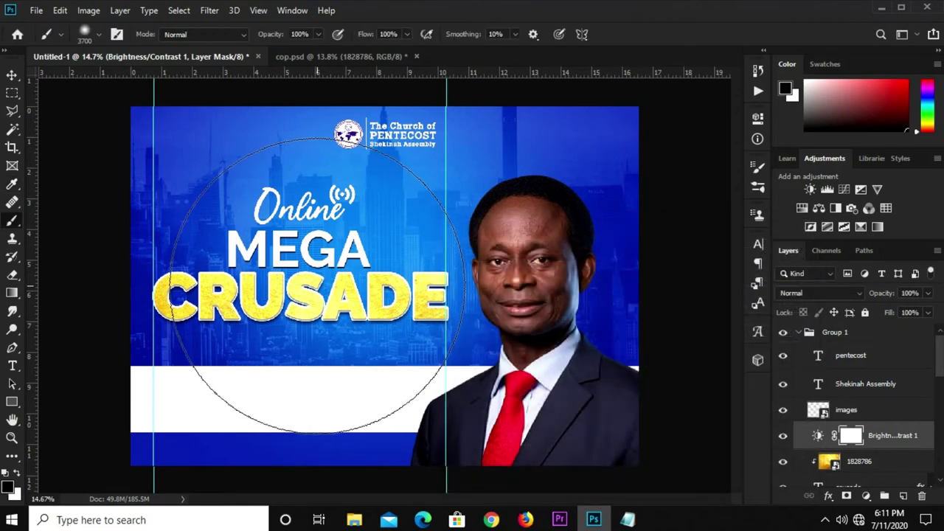
{"action": "key", "text": "bracketleft"}
{"action": "key", "text": "bracketleft"}
{"action": "key", "text": "bracketleft"}
{"action": "key", "text": "bracketleft"}
{"action": "key", "text": "bracketleft"}
{"action": "key", "text": "bracketleft"}
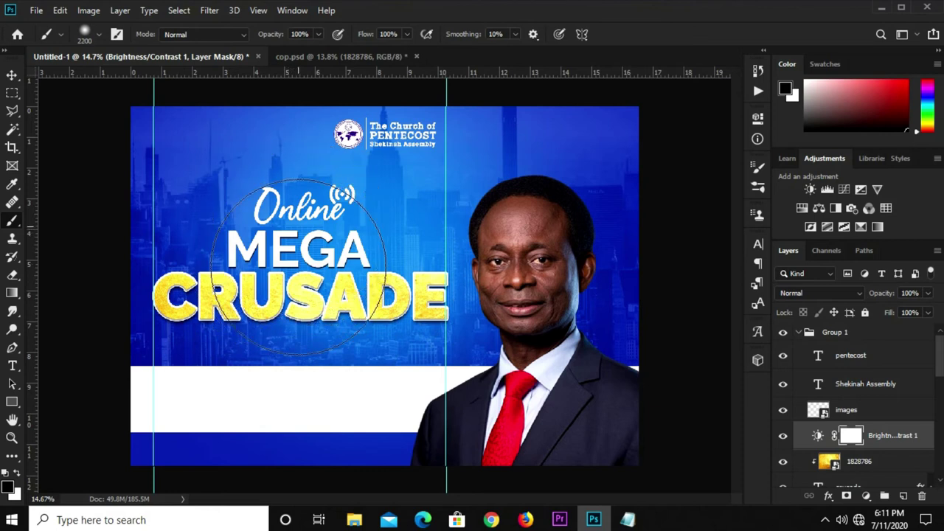
{"action": "left_click", "coordinate": [299, 416]}
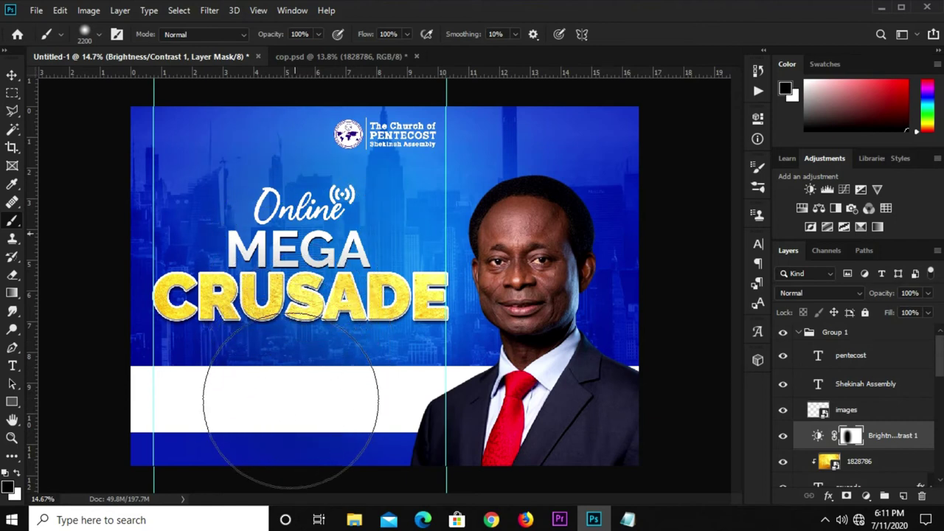
{"action": "left_click", "coordinate": [291, 416]}
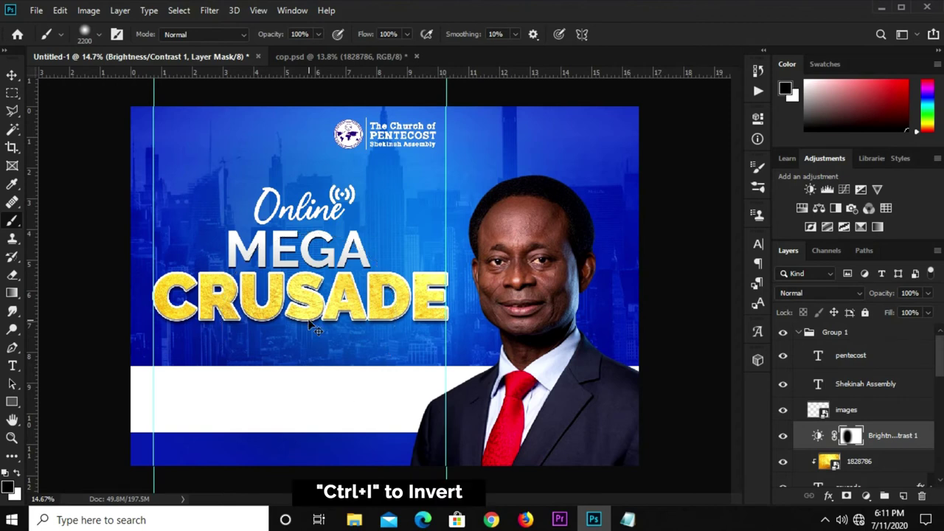
Step: Invert the mask and clip the Brightness/Contrast layer to the gold texture
{"action": "key", "text": "ctrl+i"}
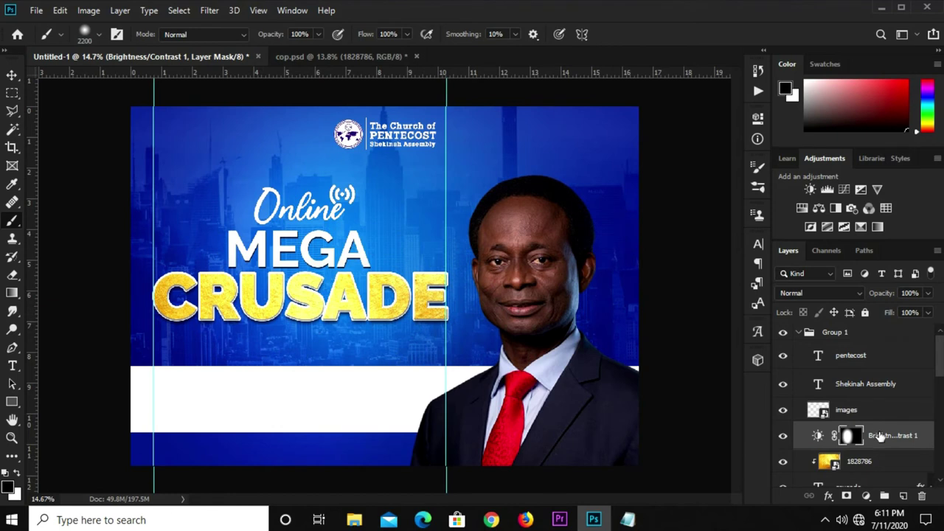
{"action": "left_click", "coordinate": [882, 431]}
{"action": "right_click", "coordinate": [897, 421]}
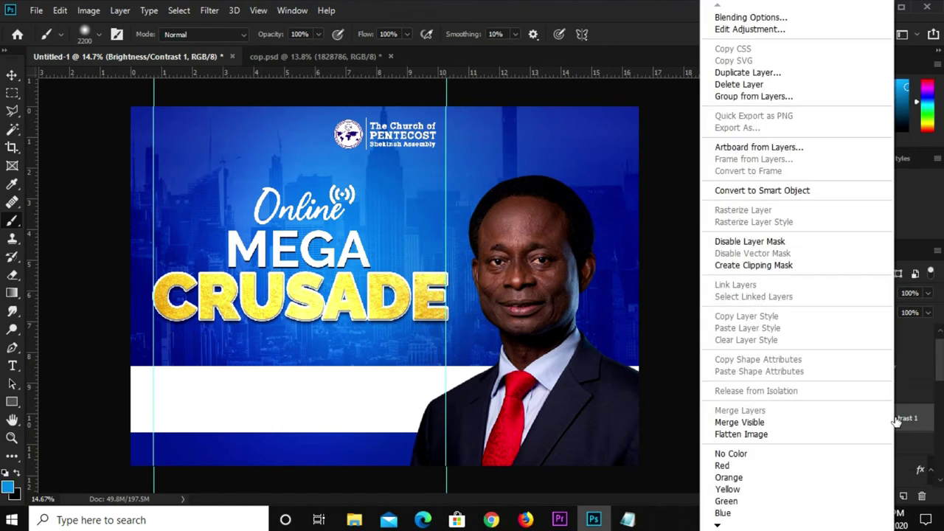
{"action": "left_click", "coordinate": [753, 264]}
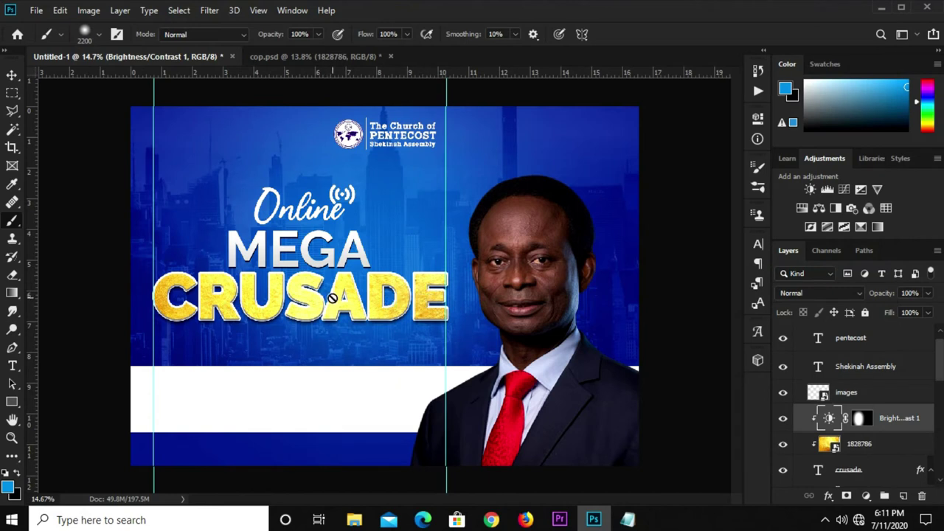
Step: Enlarge gold texture layer 1828786 to about 104.4% over CRUSADE with free transform
{"action": "key", "text": "v"}
{"action": "key", "text": "ctrl+minus"}
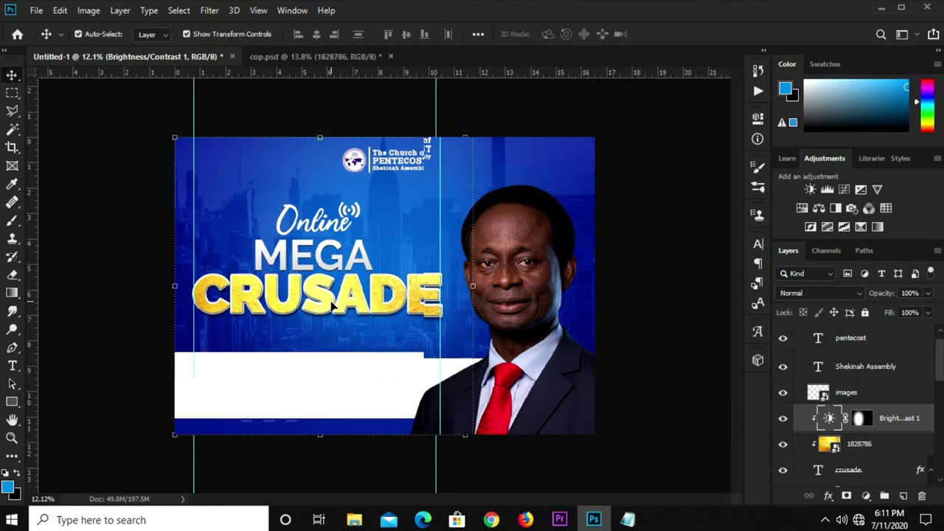
{"action": "left_click", "coordinate": [855, 446]}
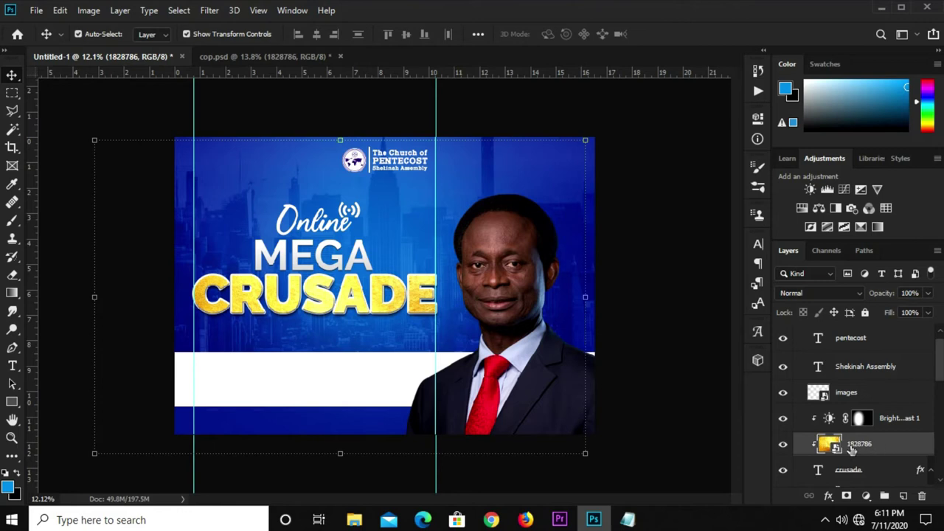
{"action": "mouse_move", "coordinate": [253, 288]}
{"action": "left_mouse_down"}
{"action": "mouse_move", "coordinate": [247, 303]}
{"action": "mouse_move", "coordinate": [298, 288]}
{"action": "mouse_move", "coordinate": [270, 276]}
{"action": "left_mouse_up"}
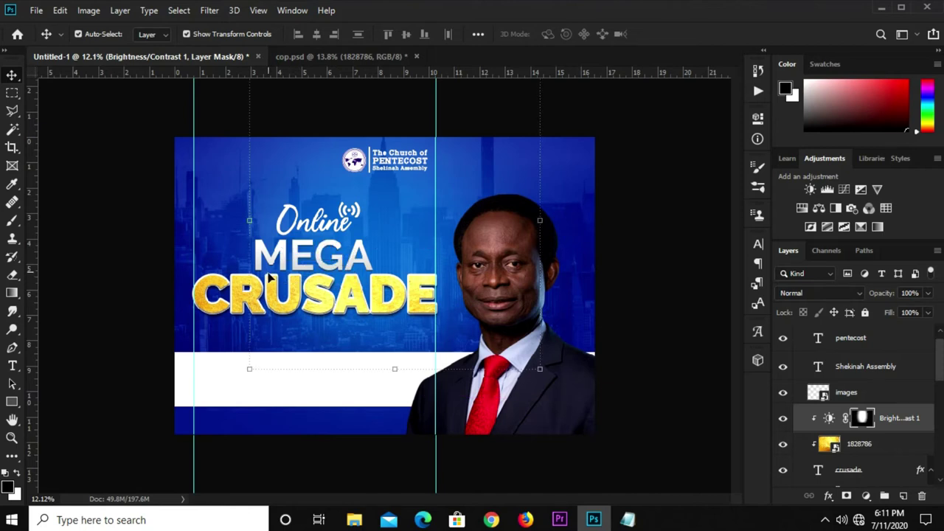
{"action": "left_click", "coordinate": [878, 450]}
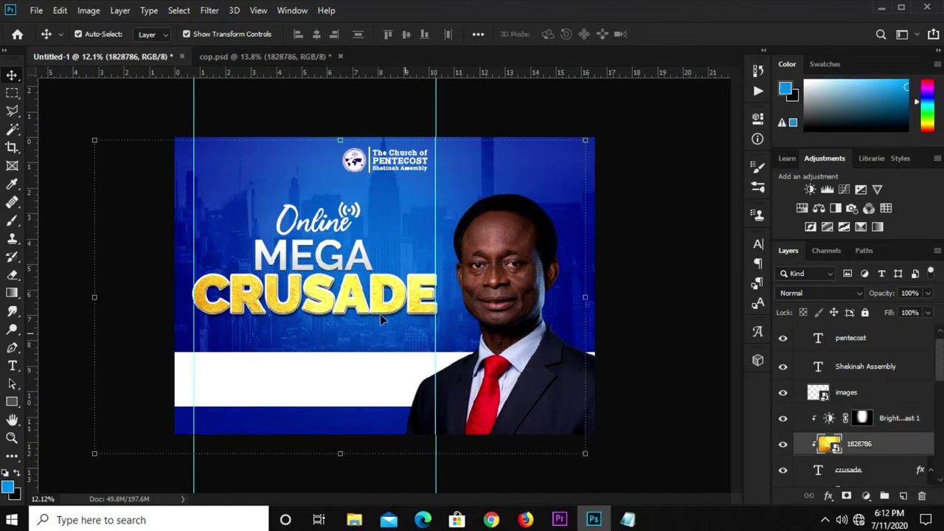
{"action": "key", "text": "ctrl+t"}
{"action": "left_click_drag", "start_coordinate": [242, 296], "coordinate": [164, 243]}
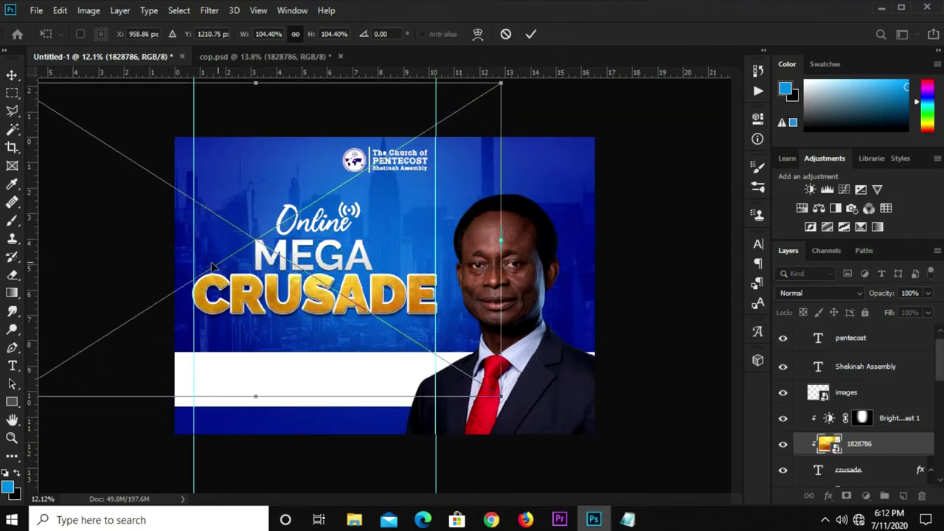
{"action": "left_click", "coordinate": [533, 33]}
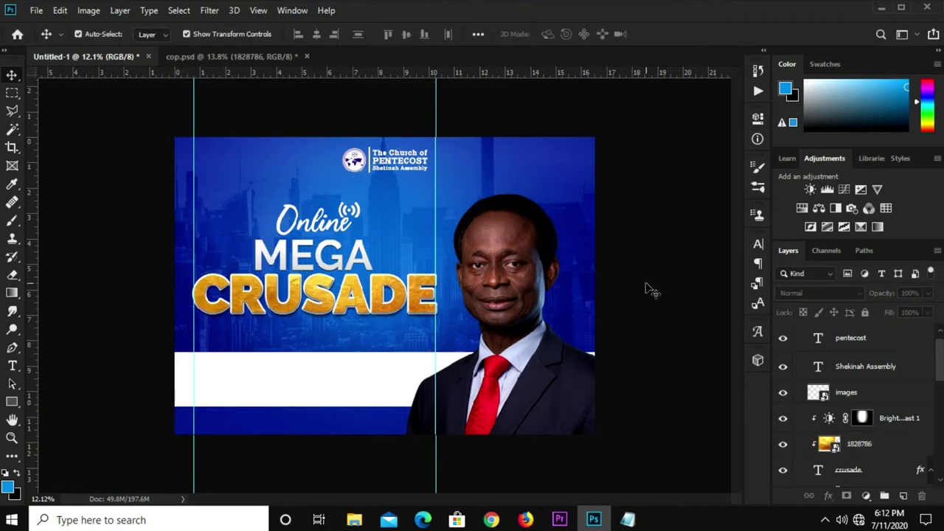
Step: Select the headline layers from Online through images and crusade
{"action": "scroll", "coordinate": [646, 284], "scroll_direction": "up", "scroll_amount": 1}
{"action": "scroll", "coordinate": [643, 282], "scroll_direction": "up", "scroll_amount": 1}
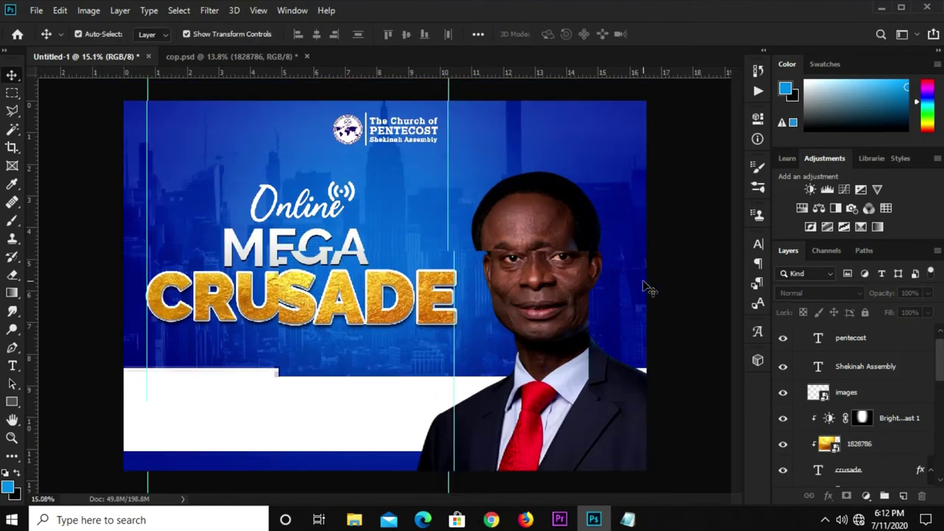
{"action": "scroll", "coordinate": [648, 290], "scroll_direction": "down", "scroll_amount": 1}
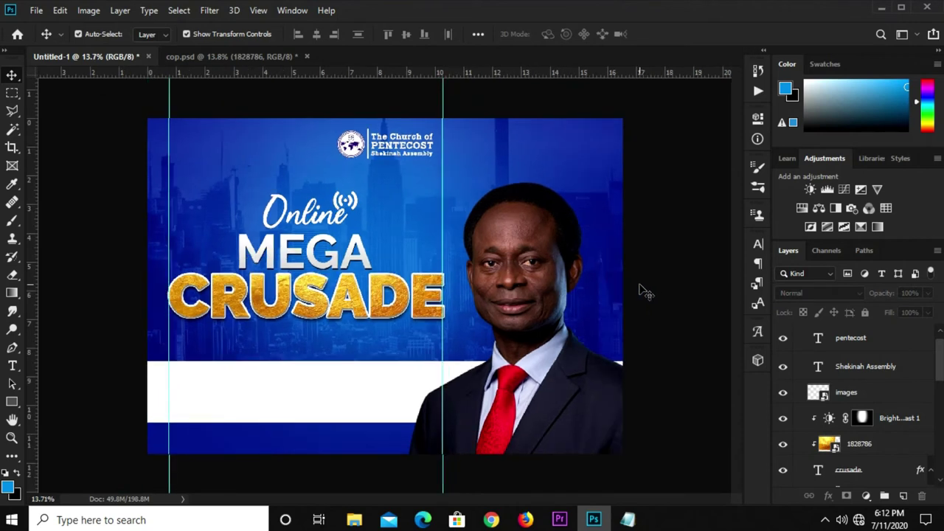
{"action": "left_click", "coordinate": [345, 219]}
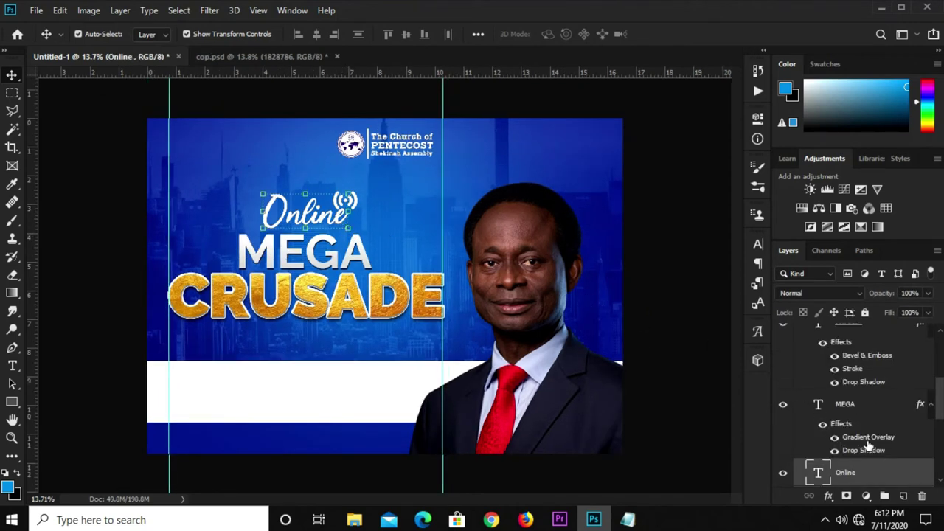
{"action": "scroll", "coordinate": [871, 463], "scroll_direction": "up", "scroll_amount": 2}
{"action": "scroll", "coordinate": [872, 466], "scroll_direction": "up", "scroll_amount": 1}
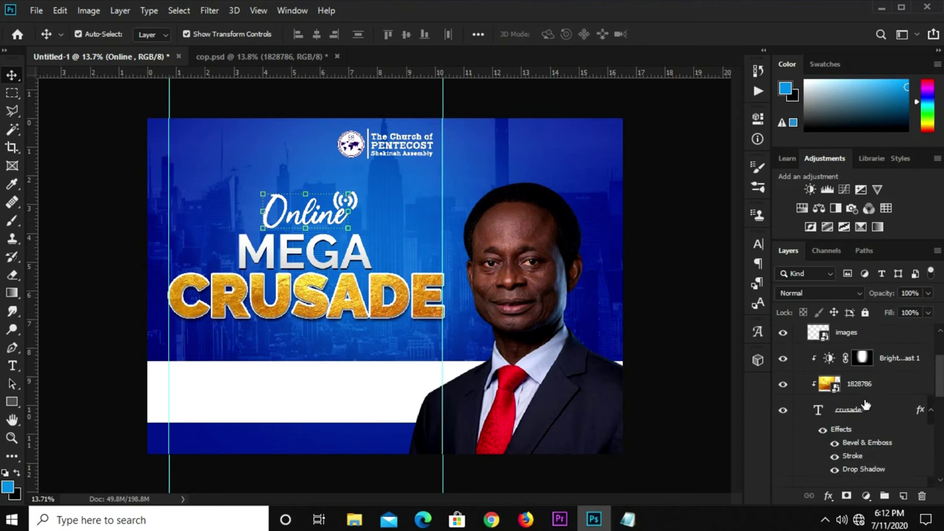
{"action": "left_click", "coordinate": [859, 334], "text": "shift"}
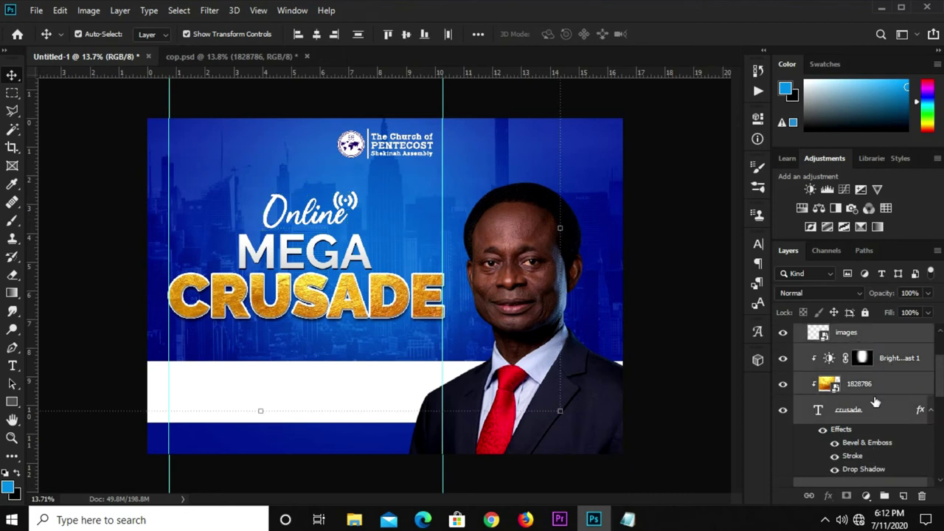
{"action": "scroll", "coordinate": [875, 400], "scroll_direction": "down", "scroll_amount": 2}
{"action": "scroll", "coordinate": [875, 400], "scroll_direction": "down", "scroll_amount": 2}
{"action": "scroll", "coordinate": [875, 399], "scroll_direction": "down", "scroll_amount": 3}
{"action": "scroll", "coordinate": [875, 400], "scroll_direction": "down", "scroll_amount": 2}
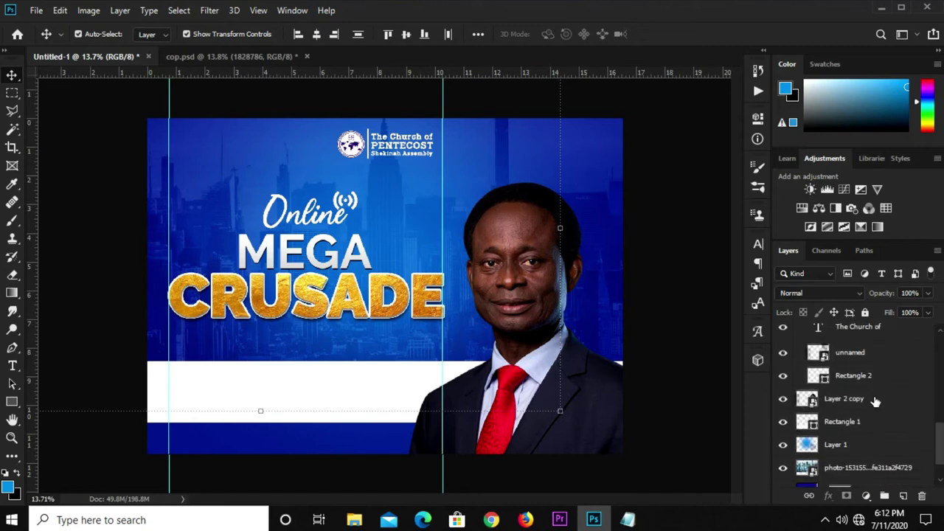
{"action": "scroll", "coordinate": [876, 401], "scroll_direction": "up", "scroll_amount": 5}
{"action": "scroll", "coordinate": [877, 402], "scroll_direction": "up", "scroll_amount": 5}
{"action": "scroll", "coordinate": [878, 402], "scroll_direction": "down", "scroll_amount": 1}
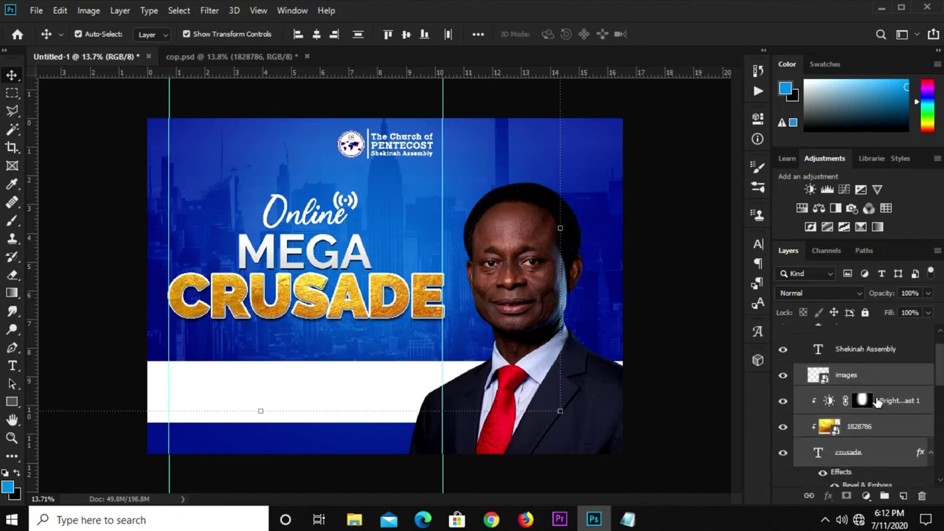
{"action": "scroll", "coordinate": [877, 403], "scroll_direction": "down", "scroll_amount": 1}
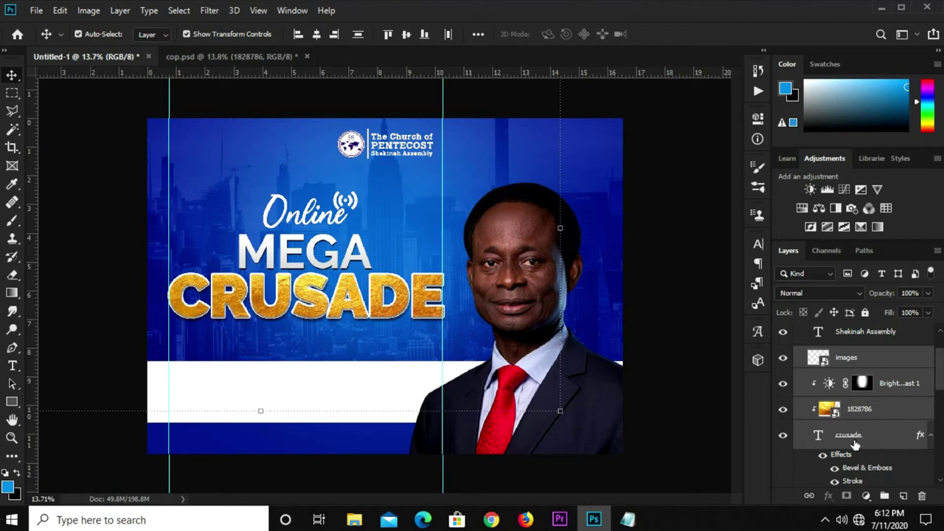
{"action": "left_click", "coordinate": [851, 441]}
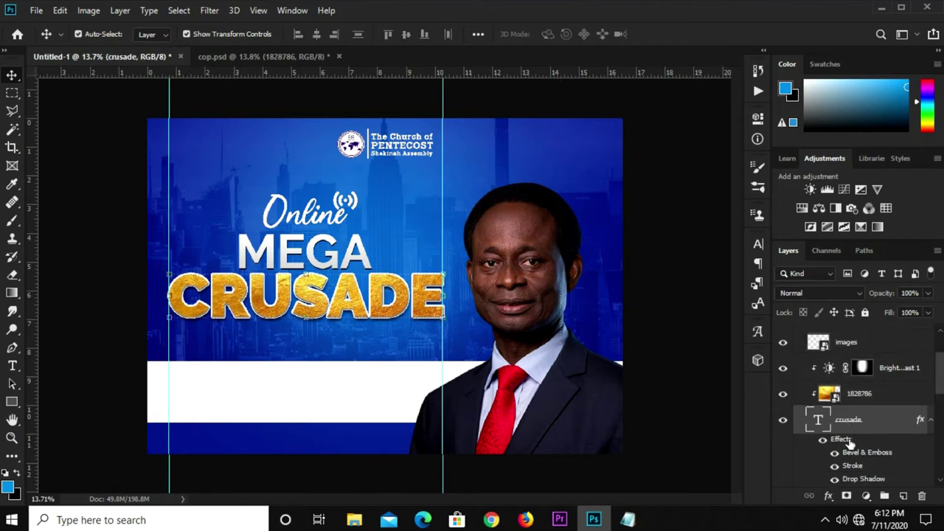
{"action": "scroll", "coordinate": [851, 441], "scroll_direction": "up", "scroll_amount": 2}
{"action": "left_click", "coordinate": [856, 412]}
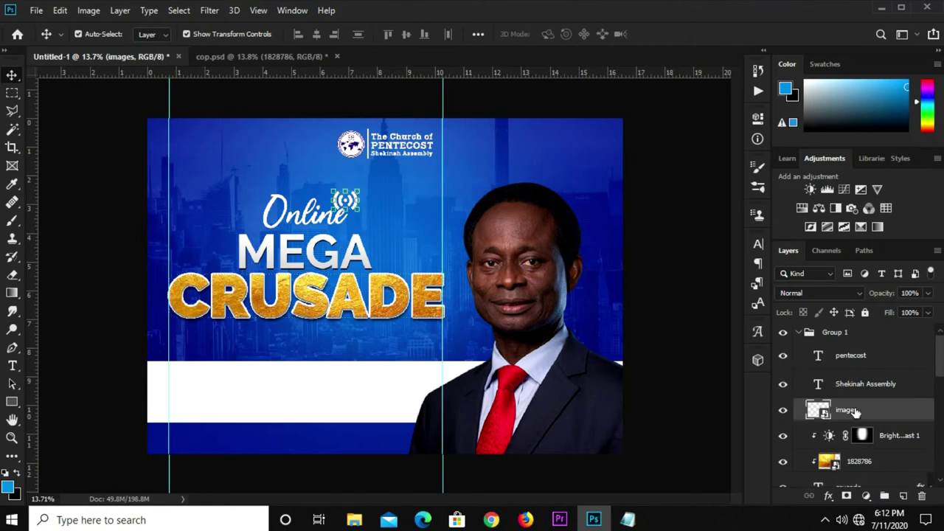
{"action": "scroll", "coordinate": [864, 414], "scroll_direction": "down", "scroll_amount": 3}
{"action": "scroll", "coordinate": [867, 417], "scroll_direction": "down", "scroll_amount": 3}
{"action": "scroll", "coordinate": [866, 418], "scroll_direction": "down", "scroll_amount": 1}
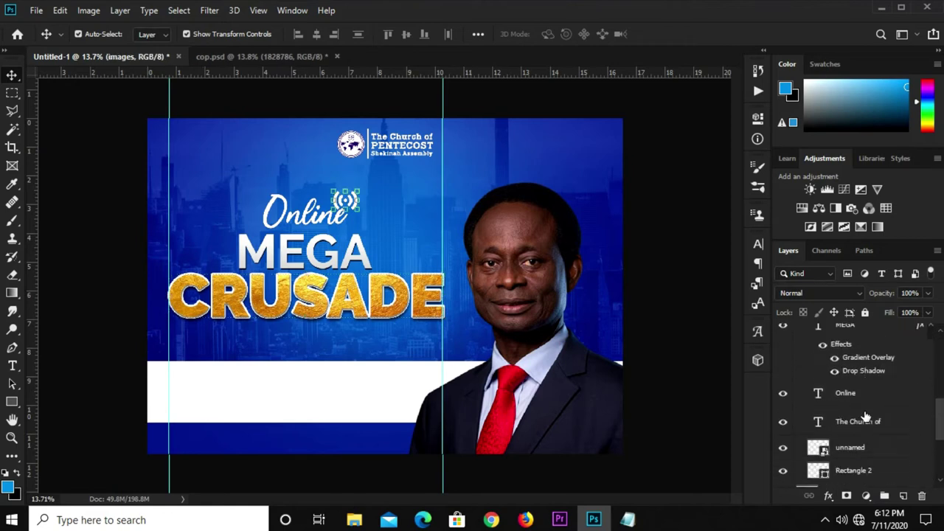
{"action": "scroll", "coordinate": [866, 418], "scroll_direction": "up", "scroll_amount": 1}
{"action": "scroll", "coordinate": [866, 417], "scroll_direction": "down", "scroll_amount": 2}
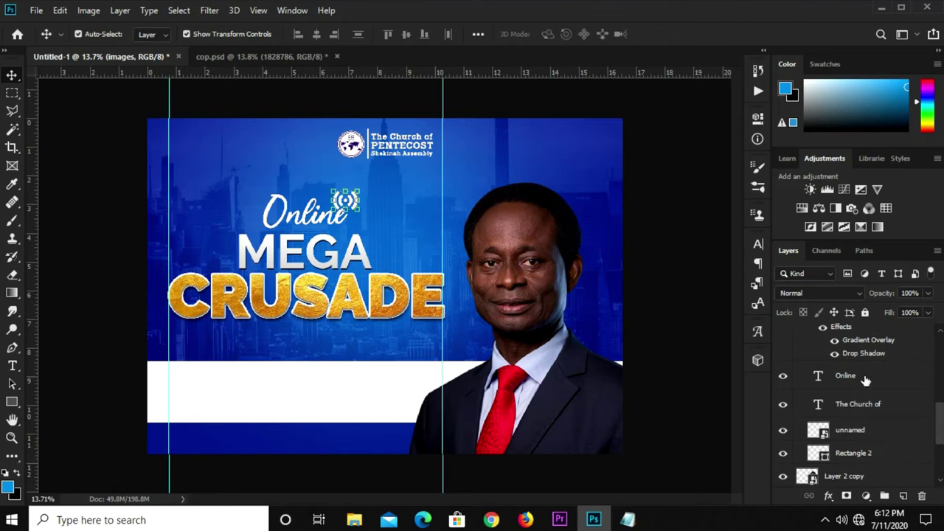
{"action": "left_click", "coordinate": [867, 379]}
Step: Group the selected headline layers as Group 2 and nudge the group up
{"action": "key", "text": "ctrl+g"}
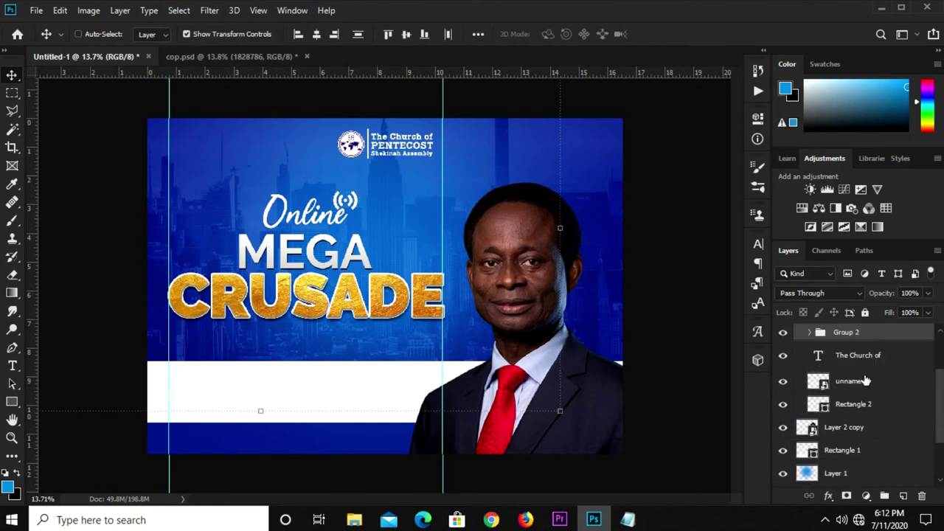
{"action": "left_click", "coordinate": [782, 334]}
{"action": "left_click", "coordinate": [782, 333]}
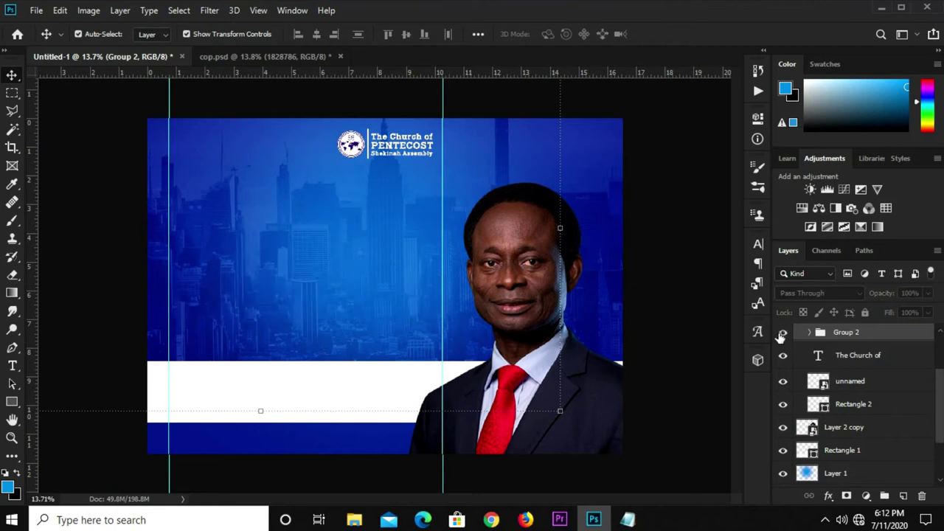
{"action": "key", "text": "shift+Up"}
{"action": "key", "text": "shift+Up"}
{"action": "key", "text": "shift+Up"}
{"action": "key", "text": "shift+Up"}
{"action": "key", "text": "shift+Up"}
{"action": "key", "text": "shift+Up"}
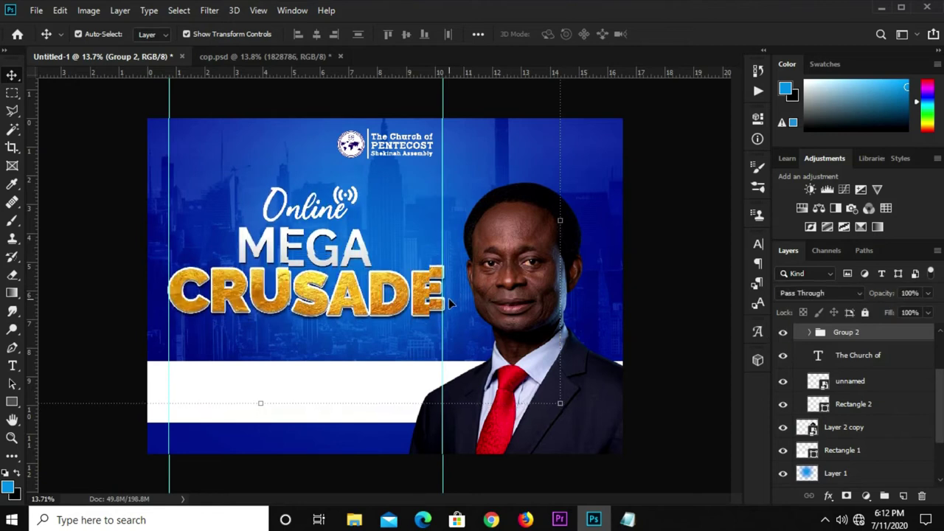
Step: Draw a white-filled rectangle just below CRUSADE
{"action": "left_click", "coordinate": [647, 247]}
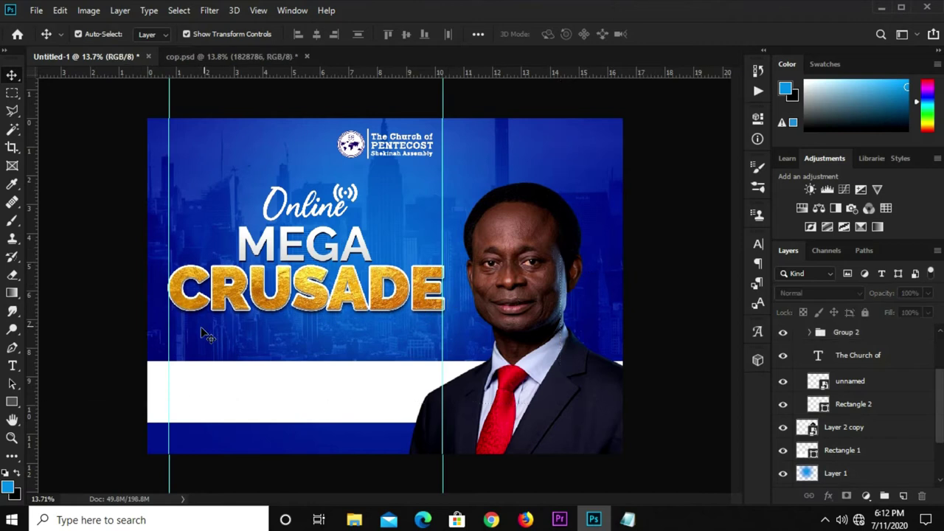
{"action": "left_click", "coordinate": [15, 404]}
{"action": "right_click", "coordinate": [15, 404]}
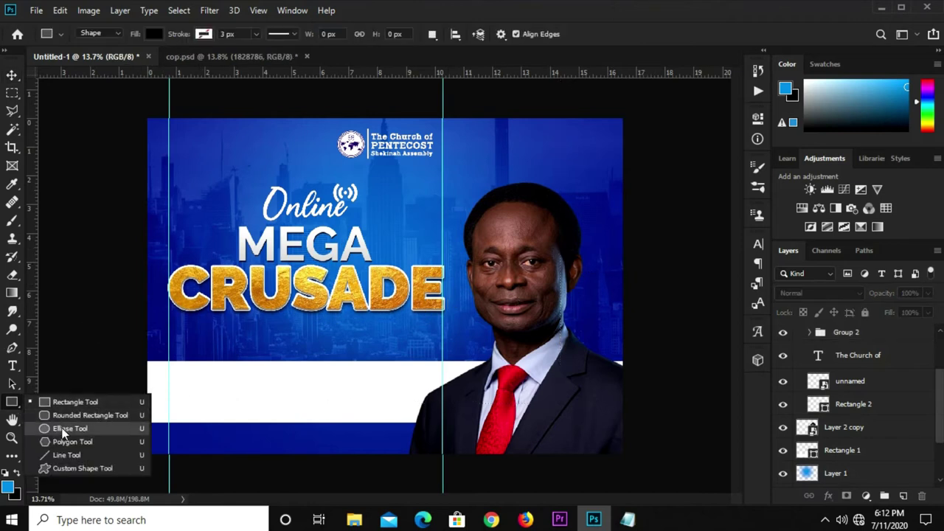
{"action": "left_click", "coordinate": [70, 427]}
{"action": "right_click", "coordinate": [21, 400]}
{"action": "left_click", "coordinate": [69, 400]}
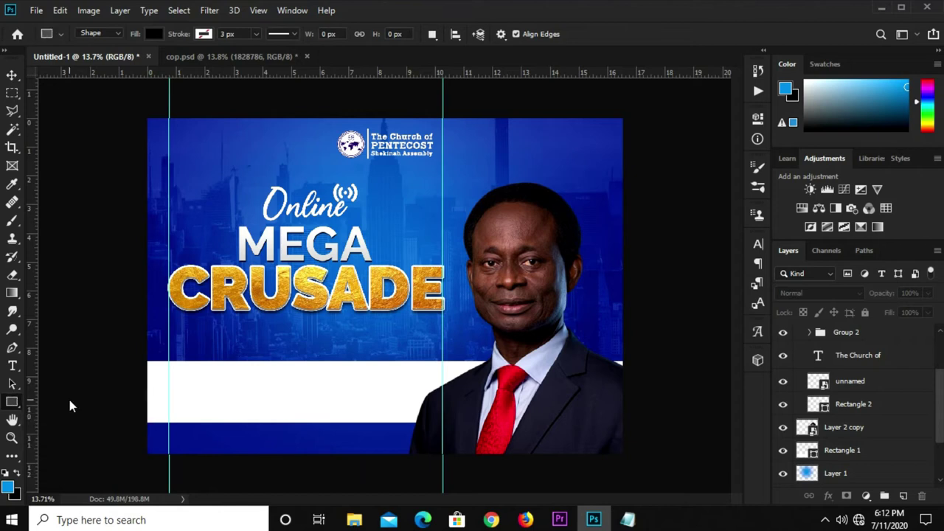
{"action": "key", "text": "ctrl+plus"}
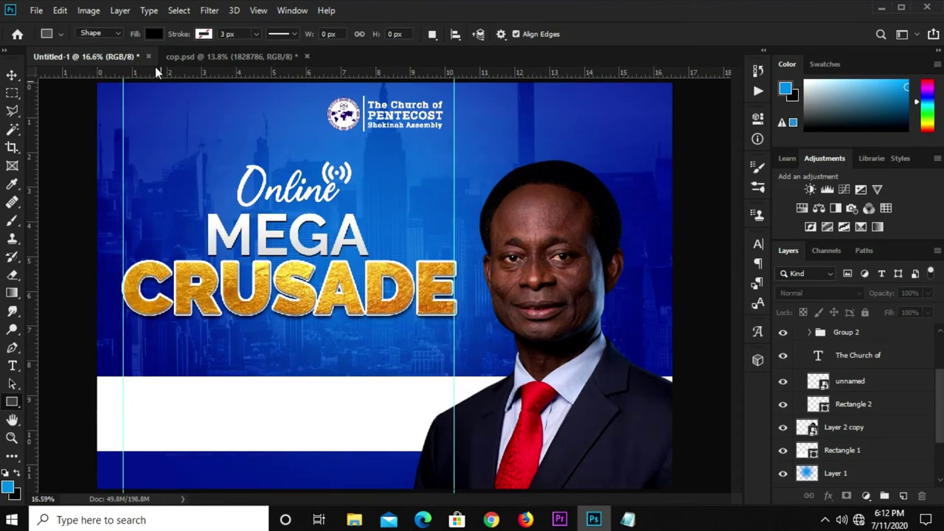
{"action": "left_click", "coordinate": [154, 34]}
{"action": "left_click", "coordinate": [95, 106]}
{"action": "left_click", "coordinate": [362, 60]}
{"action": "left_click_drag", "start_coordinate": [217, 316], "coordinate": [342, 340]}
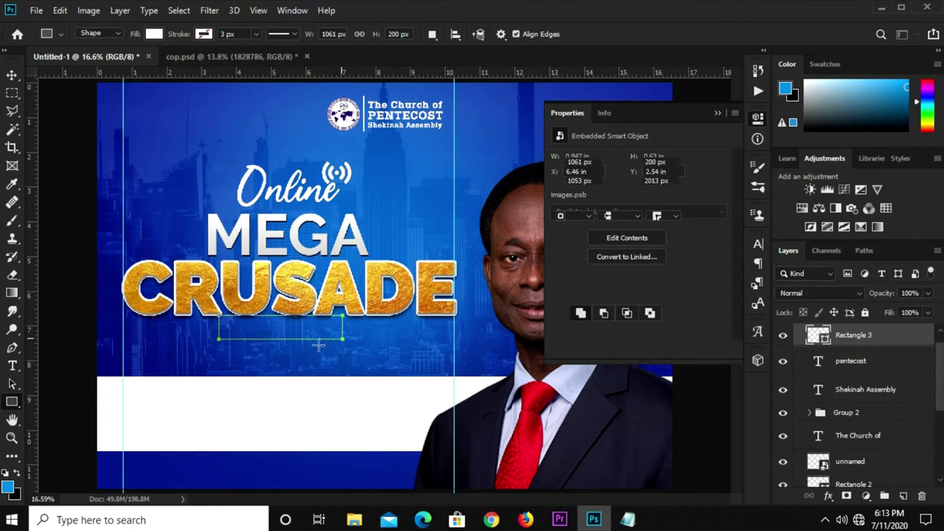
Step: Nudge the rectangle slightly and round its corners to 100 px
{"action": "key", "text": "v"}
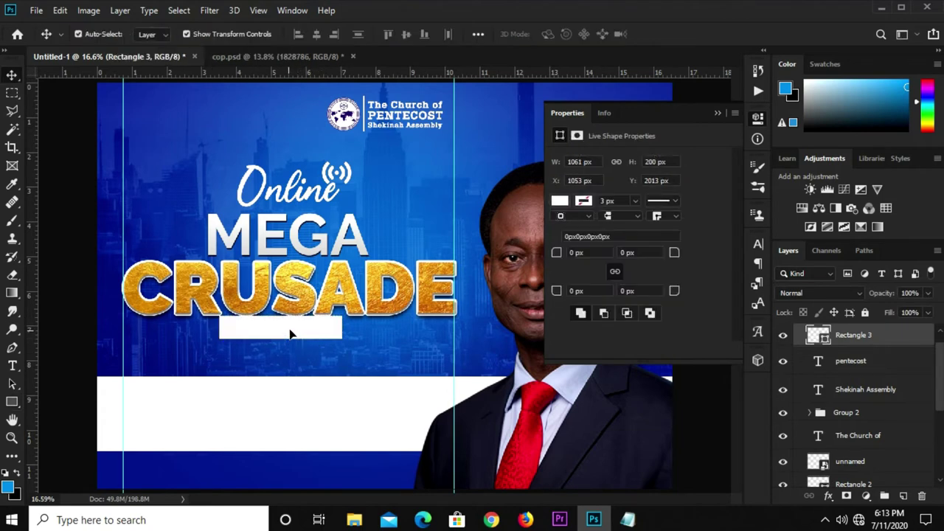
{"action": "left_click_drag", "start_coordinate": [291, 331], "coordinate": [299, 346]}
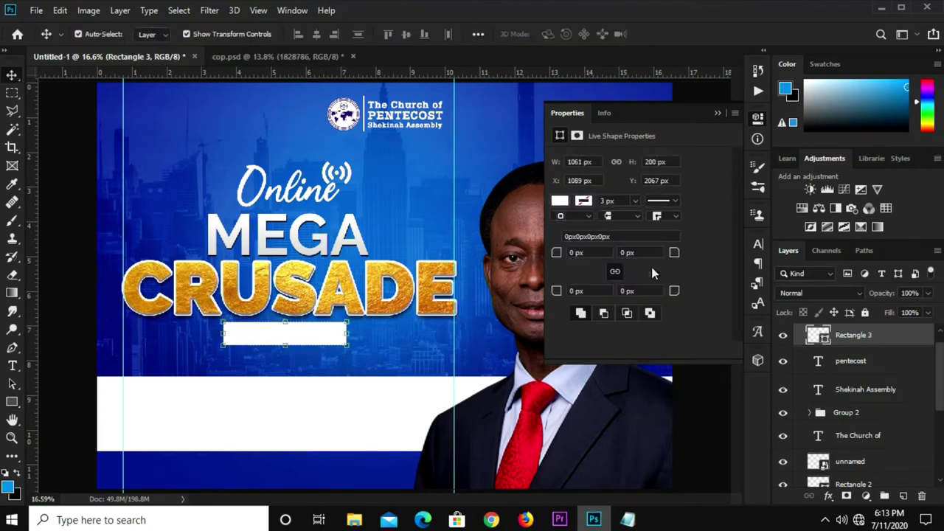
{"action": "type", "text": "100"}
{"action": "key", "text": "Return"}
{"action": "left_click", "coordinate": [717, 114]}
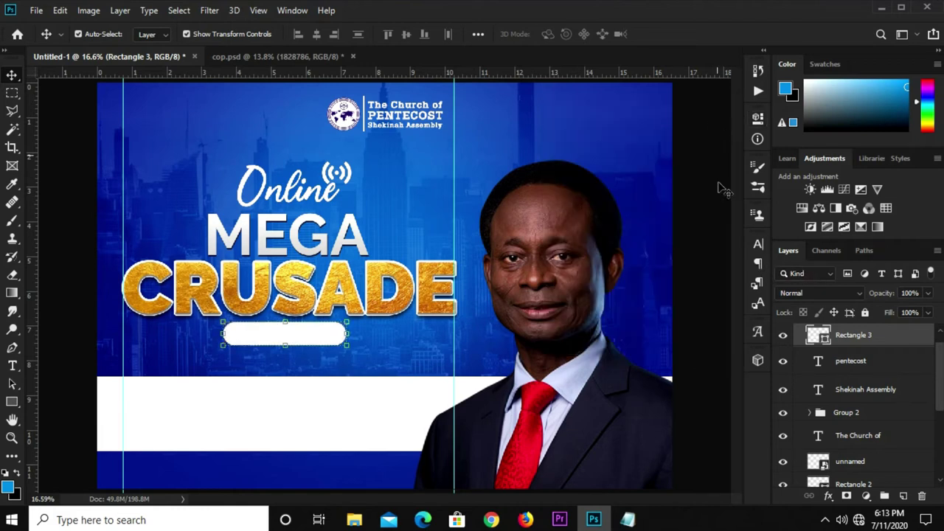
Step: Group the pill and shift Group 1 slightly upward
{"action": "key", "text": "ctrl+g"}
{"action": "left_click", "coordinate": [848, 334]}
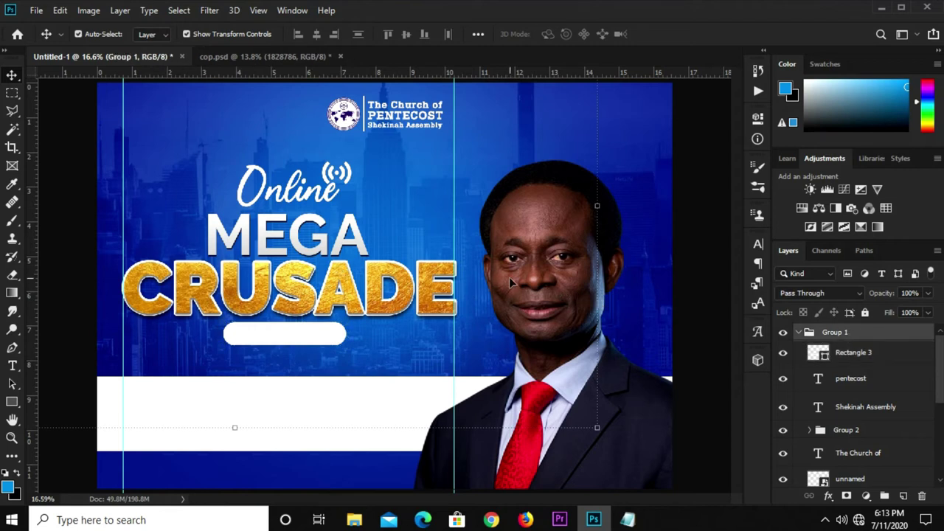
{"action": "key", "text": "ctrl+t"}
{"action": "left_click_drag", "start_coordinate": [301, 298], "coordinate": [301, 278]}
{"action": "key", "text": "Return"}
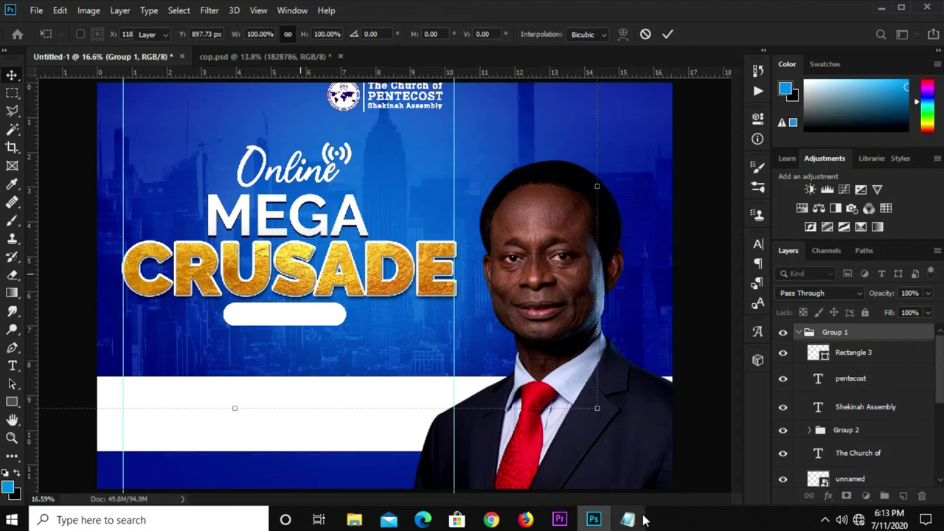
{"action": "mouse_move", "coordinate": [627, 520]}
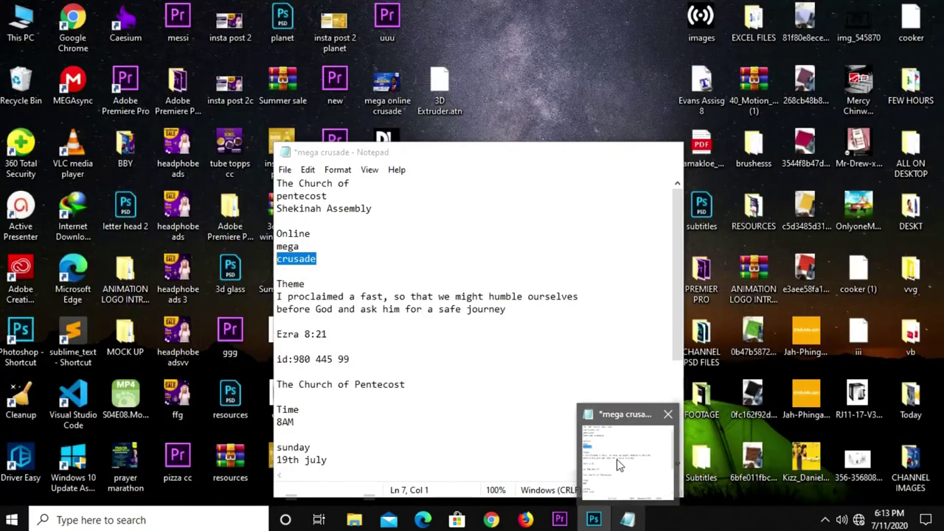
Step: Copy the word 'Theme' from the mega crusade notes, then minimize Notepad
{"action": "left_click", "coordinate": [618, 465]}
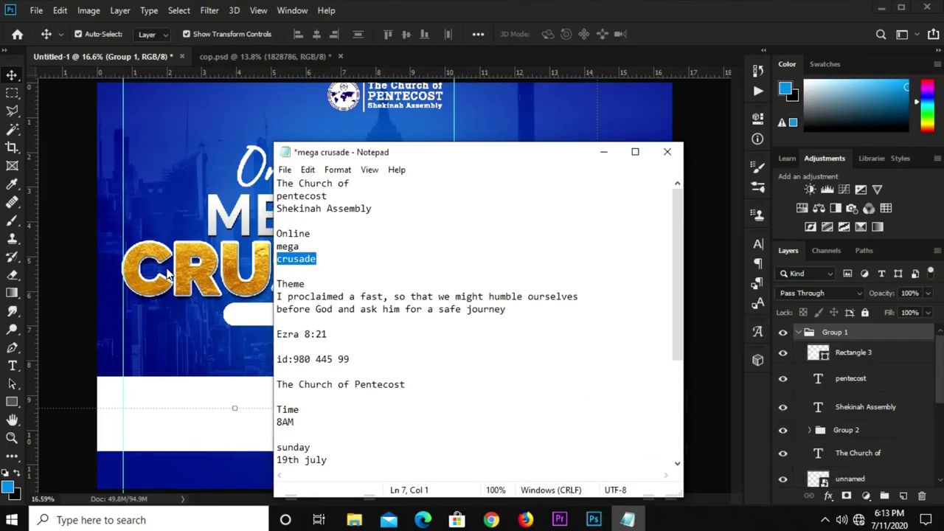
{"action": "left_click", "coordinate": [352, 267]}
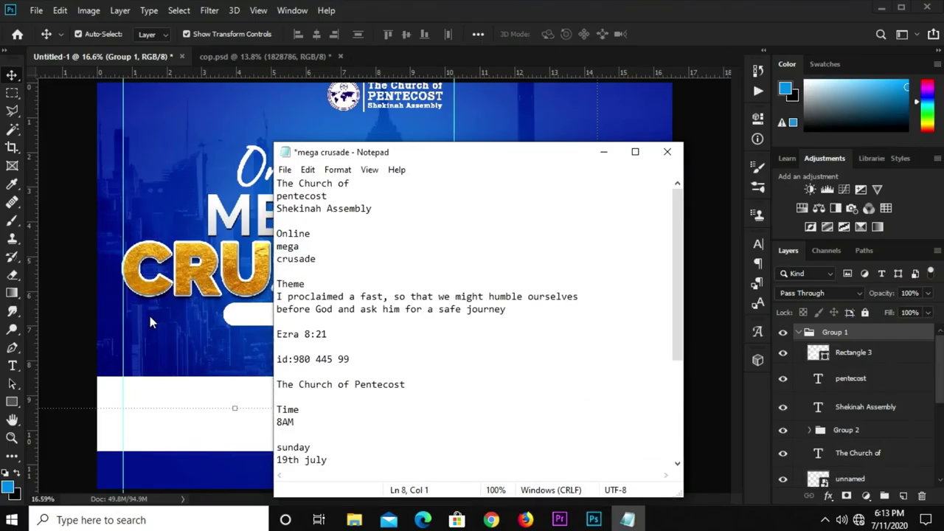
{"action": "left_click_drag", "start_coordinate": [309, 283], "coordinate": [278, 289]}
{"action": "right_click", "coordinate": [280, 287]}
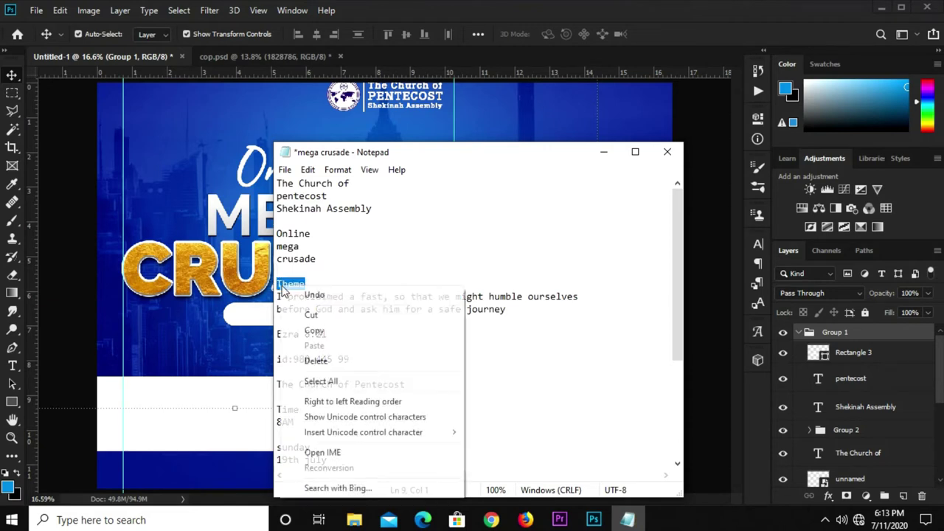
{"action": "left_click", "coordinate": [331, 330]}
{"action": "left_click", "coordinate": [604, 153]}
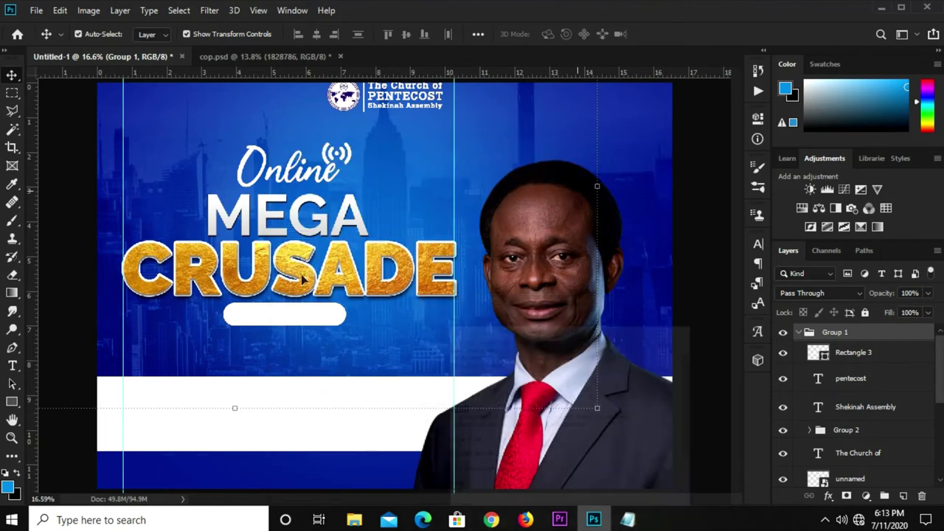
Step: Add a THEME text layer below the white pill and size it 30 pt
{"action": "left_click", "coordinate": [11, 366]}
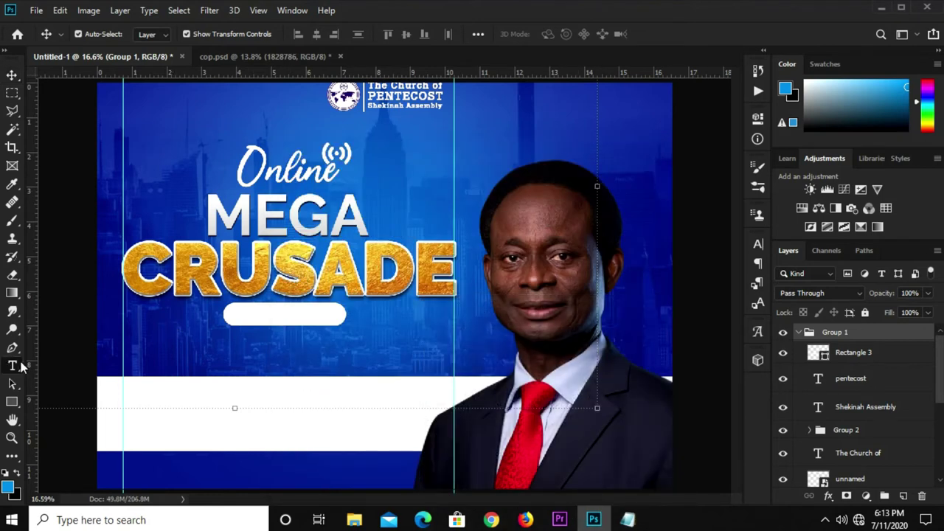
{"action": "left_click", "coordinate": [293, 346]}
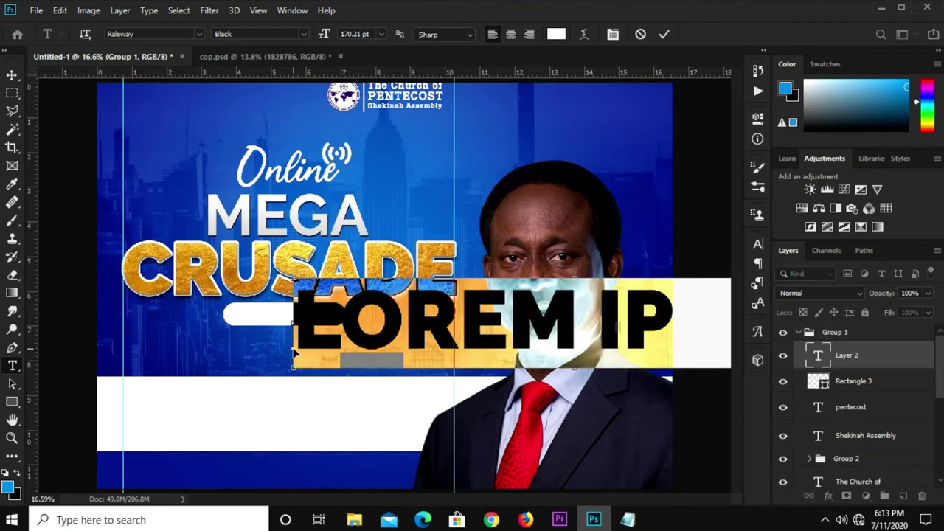
{"action": "type", "text": "THEME"}
{"action": "left_click", "coordinate": [664, 34]}
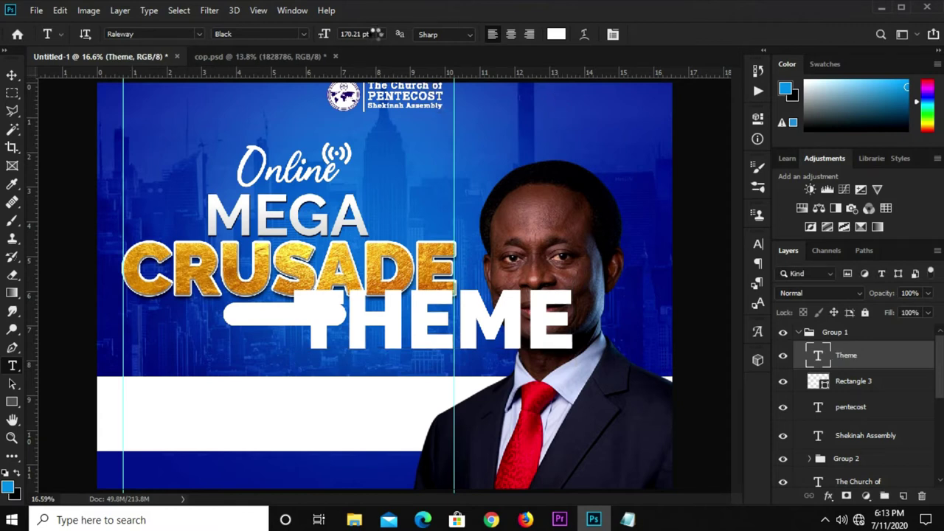
{"action": "left_click", "coordinate": [380, 33]}
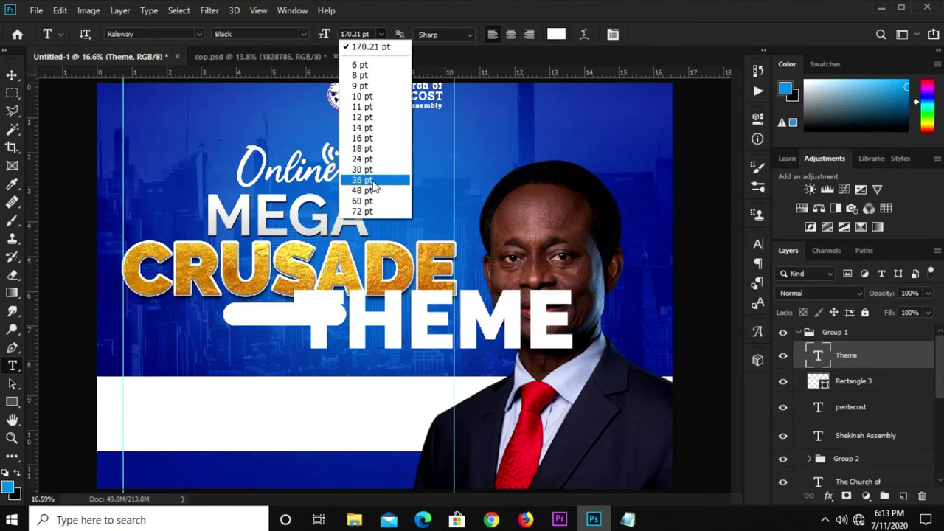
{"action": "left_click", "coordinate": [362, 170]}
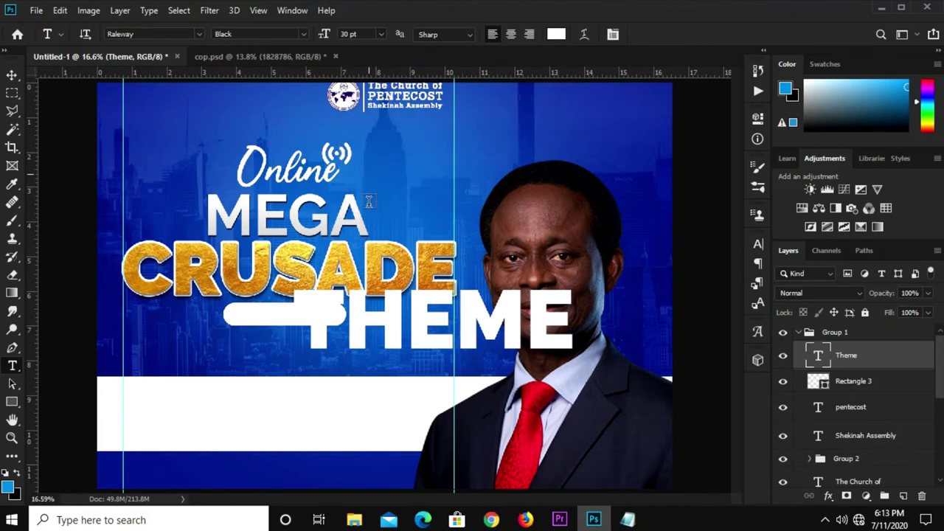
Step: Switch the THEME text's Raleway weight to Bold in the Character panel
{"action": "key", "text": "v"}
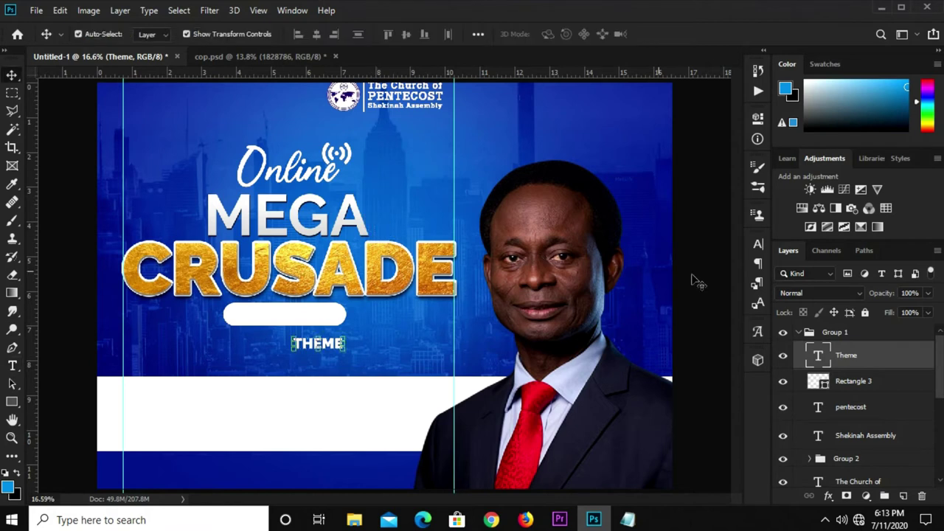
{"action": "left_click", "coordinate": [758, 244]}
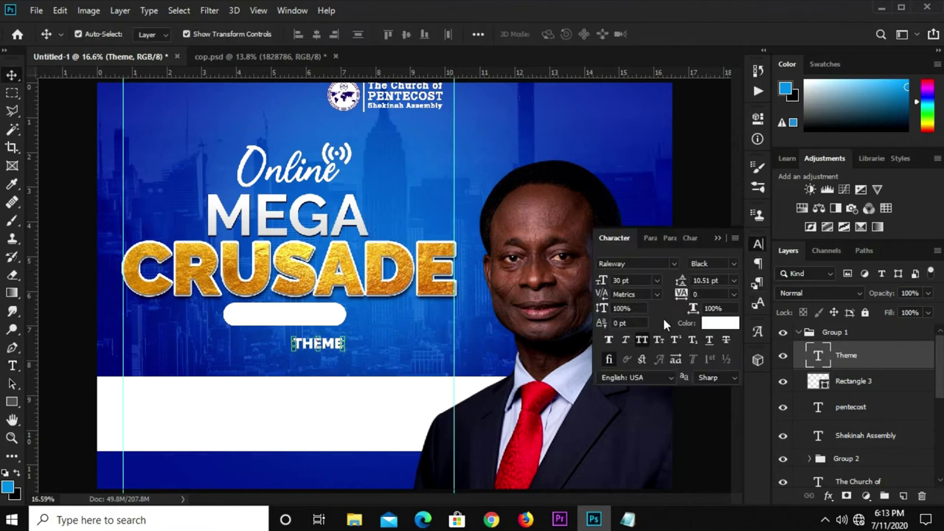
{"action": "left_click", "coordinate": [732, 264]}
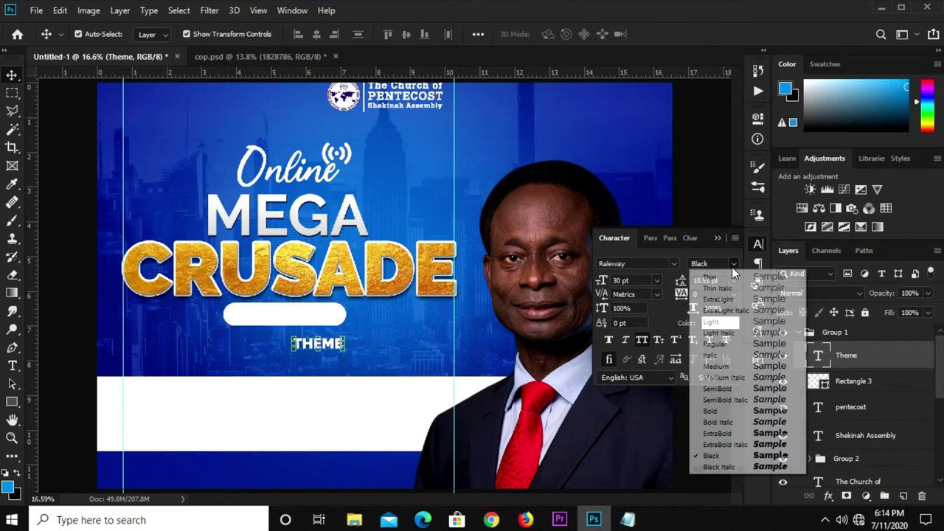
{"action": "left_click", "coordinate": [707, 405]}
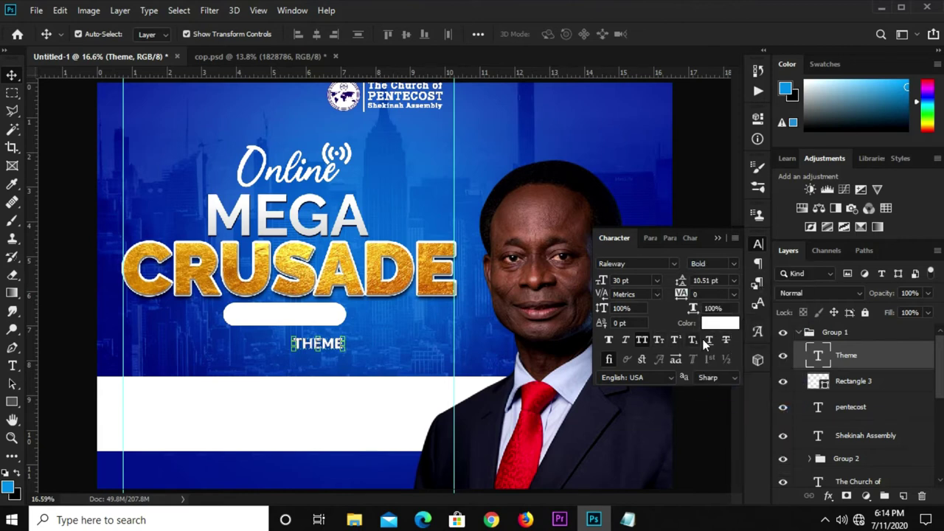
Step: Select the colour code 011b57 in the Notepad notes and copy it
{"action": "left_click", "coordinate": [628, 519]}
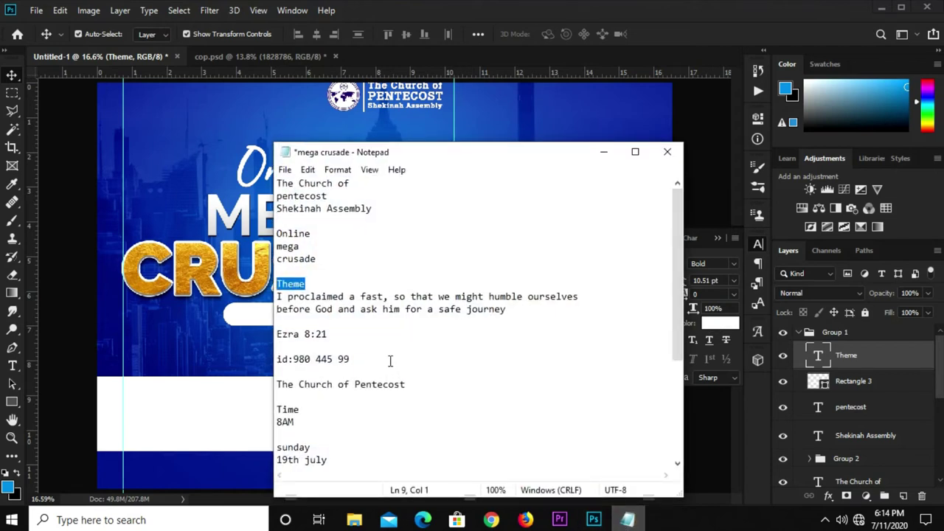
{"action": "scroll", "coordinate": [339, 378], "scroll_direction": "down", "scroll_amount": 4}
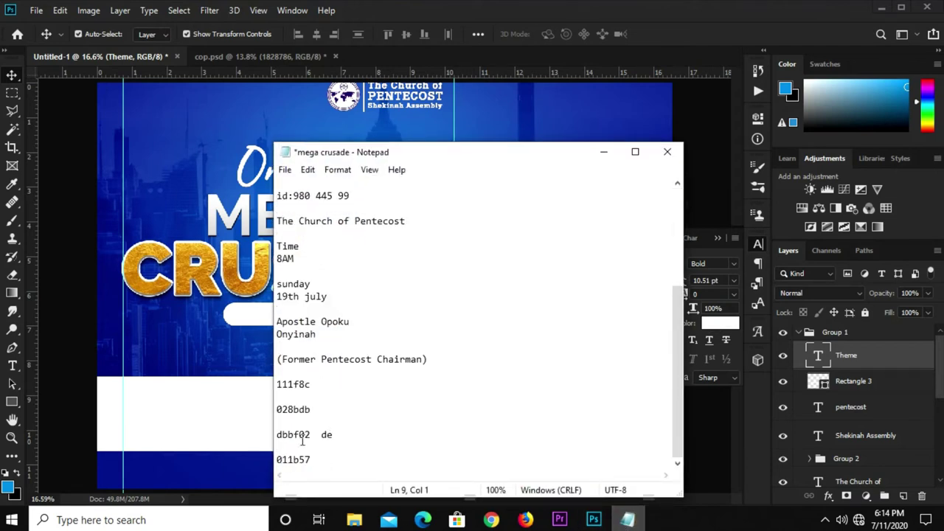
{"action": "left_click_drag", "start_coordinate": [313, 435], "coordinate": [267, 433]}
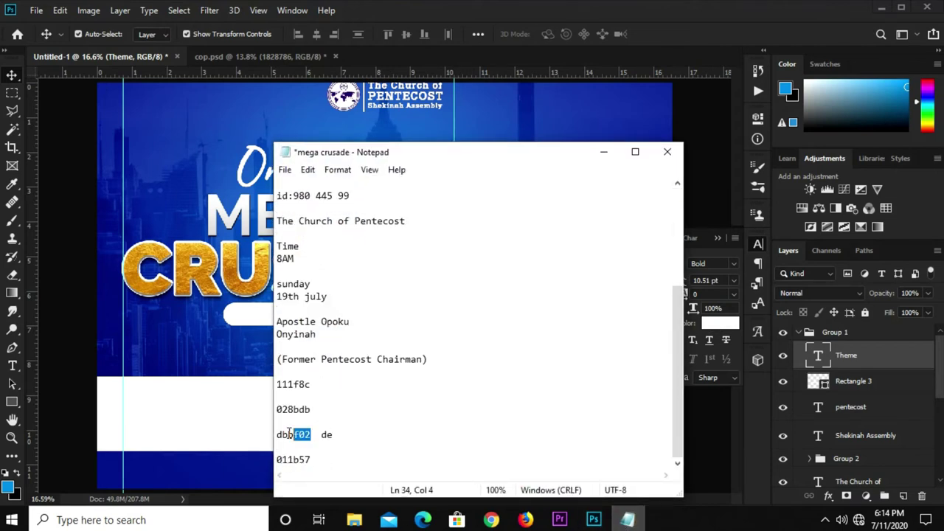
{"action": "left_click", "coordinate": [284, 436]}
{"action": "left_click_drag", "start_coordinate": [321, 457], "coordinate": [271, 460]}
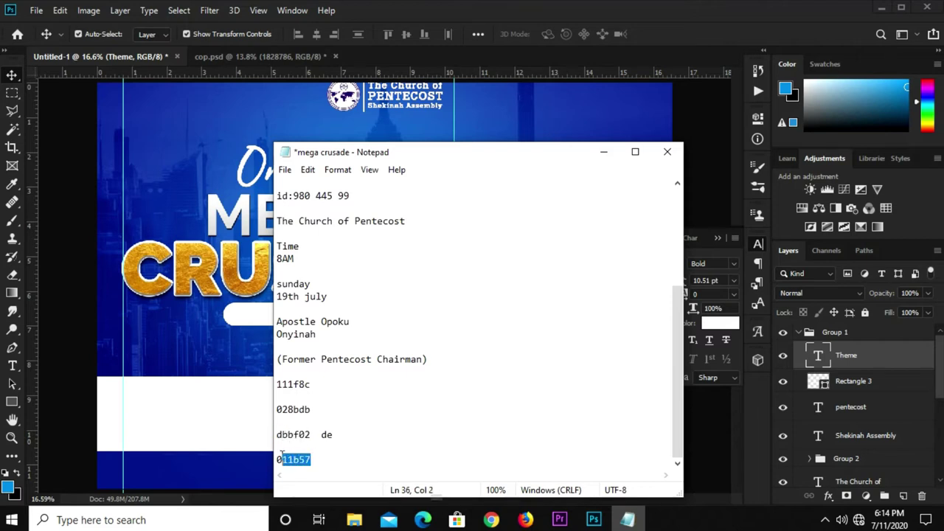
{"action": "right_click", "coordinate": [277, 460]}
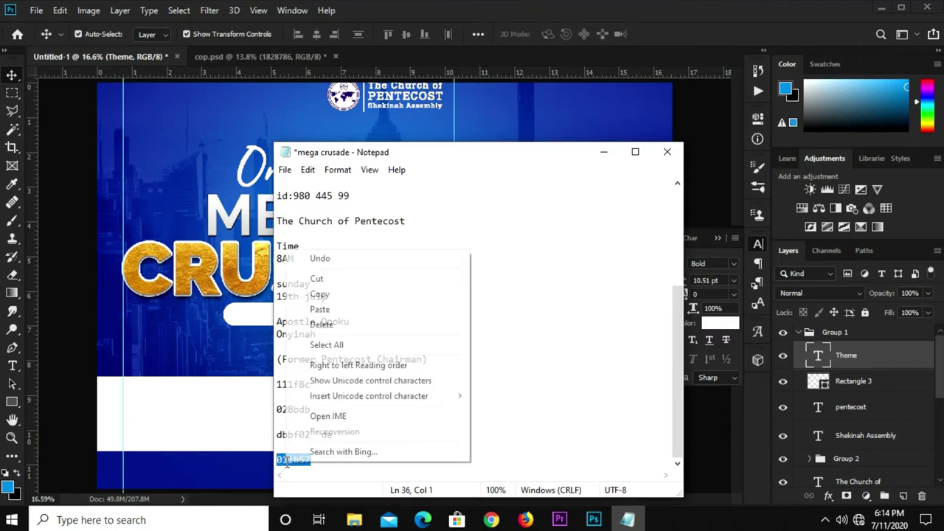
{"action": "left_click", "coordinate": [343, 295]}
Step: Colour the THEME text dark blue 011b57 via the Character panel
{"action": "left_click", "coordinate": [601, 155]}
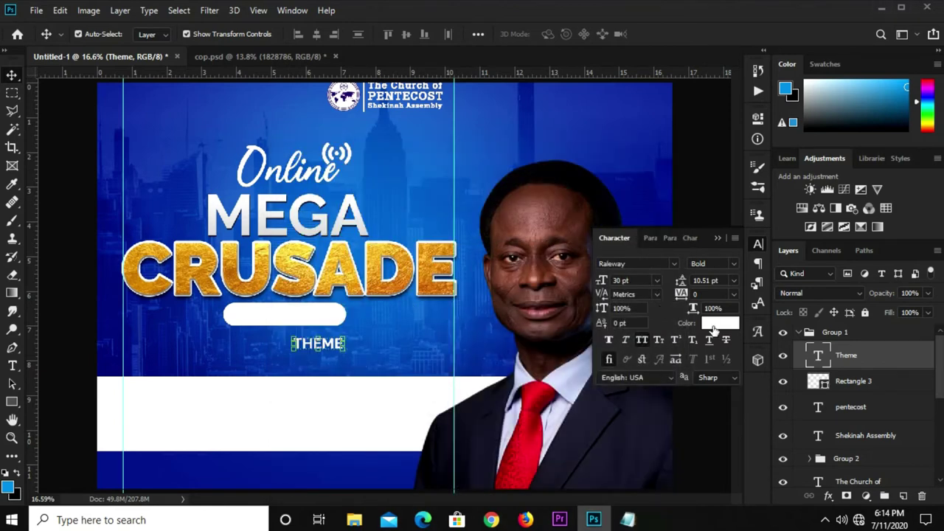
{"action": "left_click", "coordinate": [713, 327]}
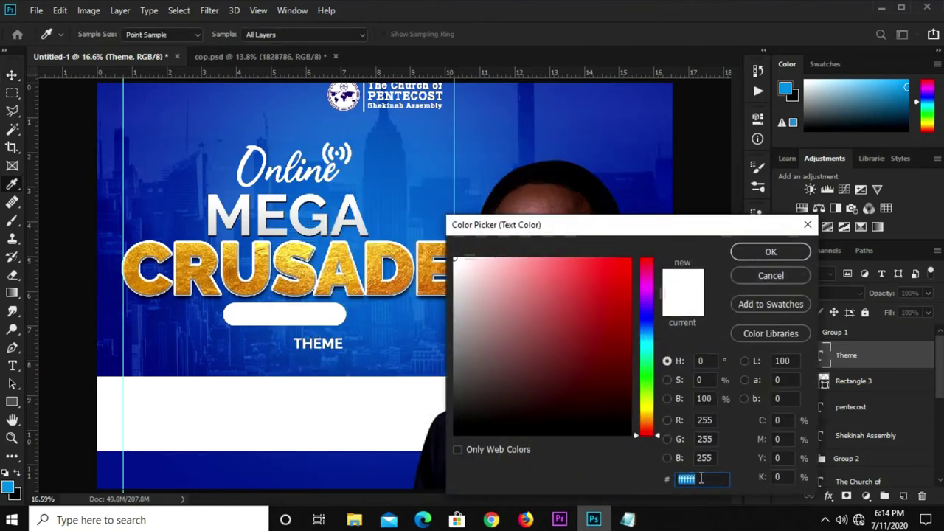
{"action": "left_click", "coordinate": [763, 252]}
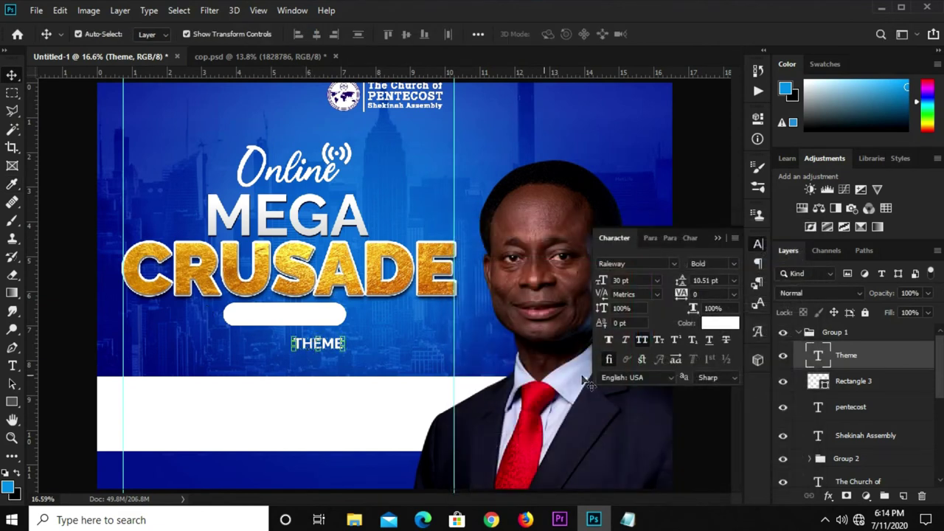
{"action": "left_click", "coordinate": [714, 324]}
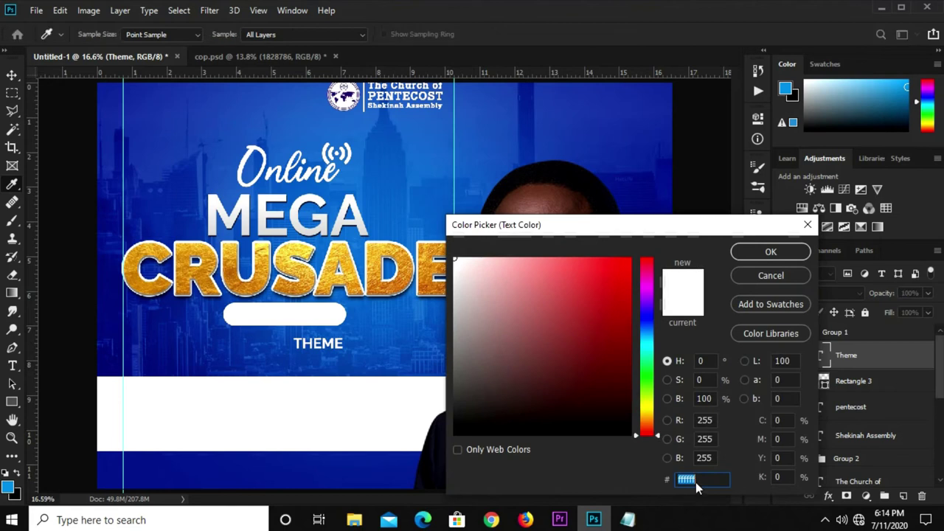
{"action": "type", "text": "011b57"}
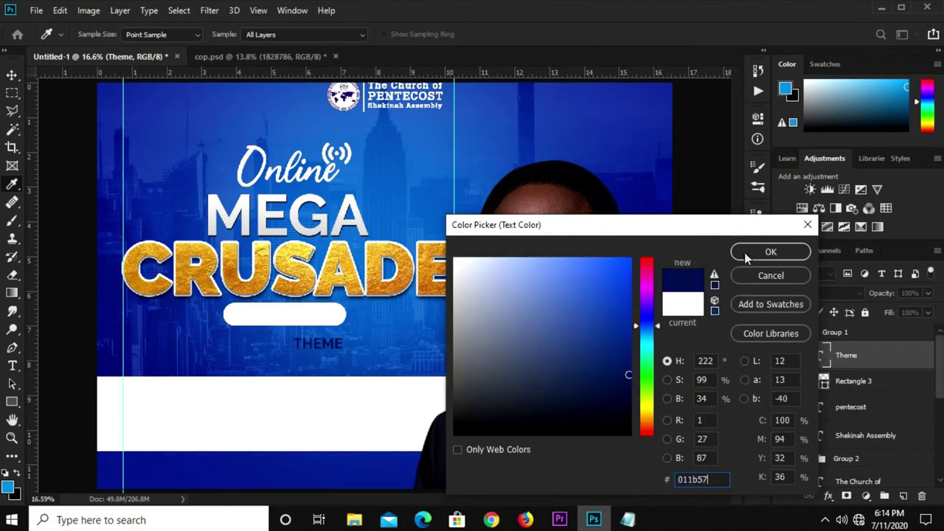
{"action": "left_click", "coordinate": [745, 253]}
{"action": "left_click", "coordinate": [758, 244]}
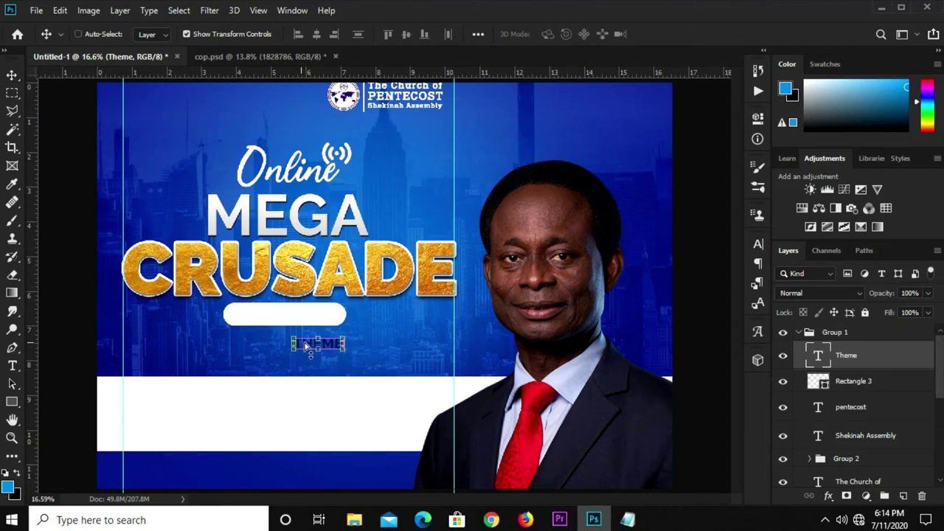
Step: Move the THEME text into the white pill under CRUSADE
{"action": "key", "text": "ctrl+t"}
{"action": "scroll", "coordinate": [308, 347], "scroll_direction": "up", "scroll_amount": 1}
{"action": "left_click_drag", "start_coordinate": [320, 330], "coordinate": [288, 311]}
{"action": "key", "text": "Escape"}
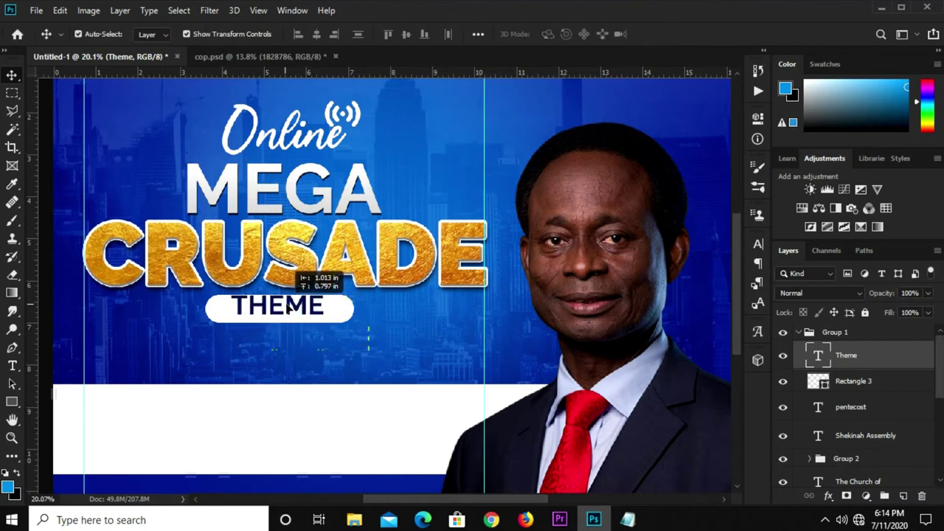
{"action": "left_click_drag", "start_coordinate": [288, 312], "coordinate": [286, 313]}
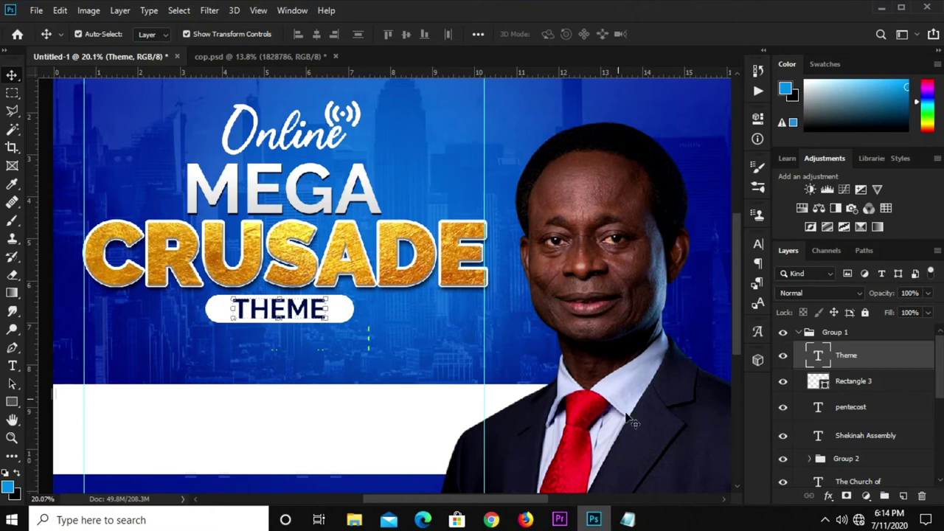
Step: Copy the two-line verse 'I proclaimed a fast… safe journey' from Notepad and return to the flyer
{"action": "left_click", "coordinate": [628, 520]}
{"action": "scroll", "coordinate": [337, 266], "scroll_direction": "up", "scroll_amount": 5}
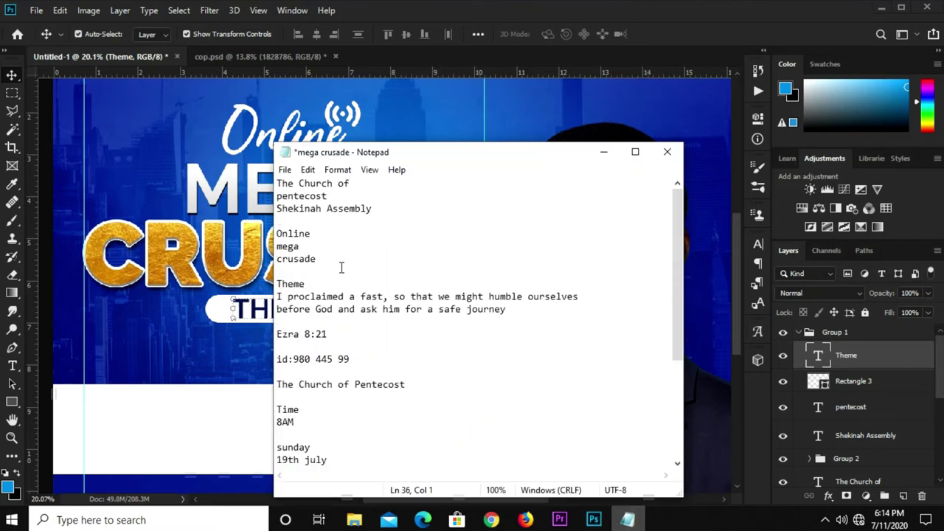
{"action": "left_click_drag", "start_coordinate": [278, 296], "coordinate": [505, 318]}
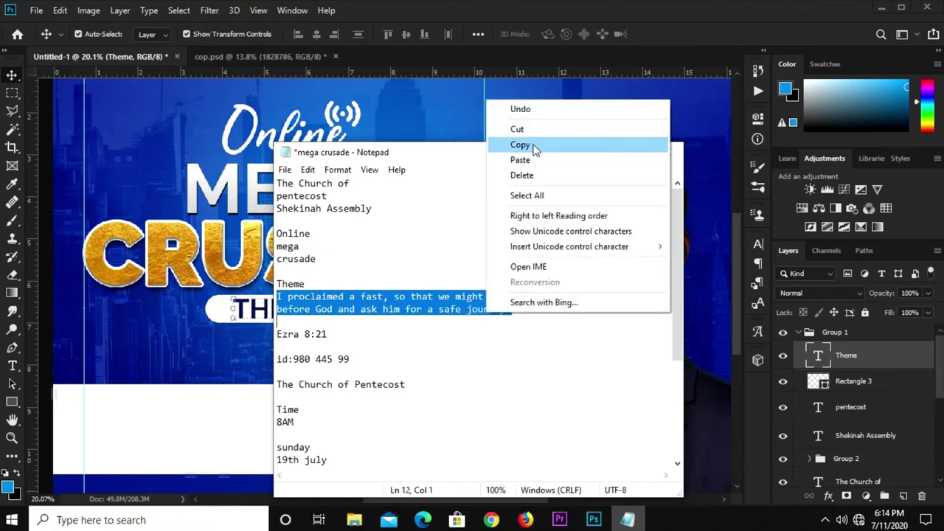
{"action": "left_click", "coordinate": [533, 146]}
{"action": "left_click", "coordinate": [122, 350]}
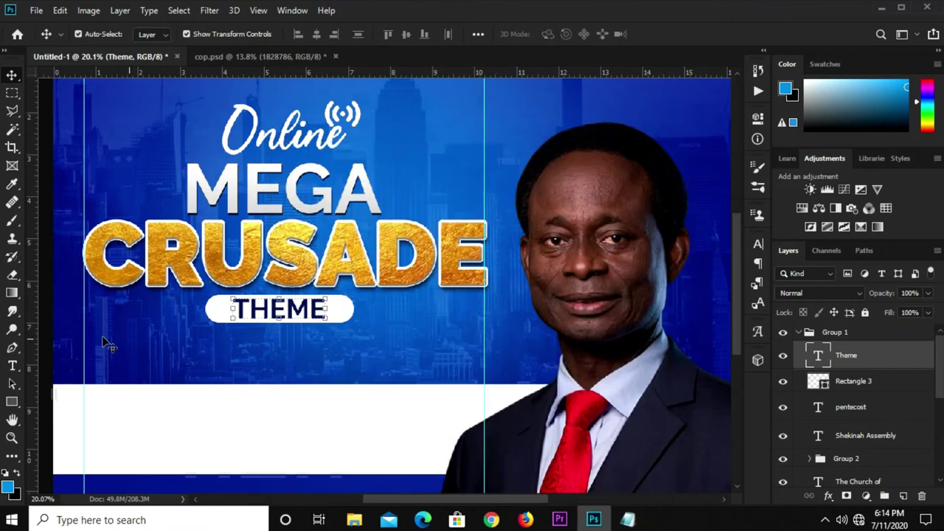
{"action": "scroll", "coordinate": [171, 345], "scroll_direction": "down", "scroll_amount": 1}
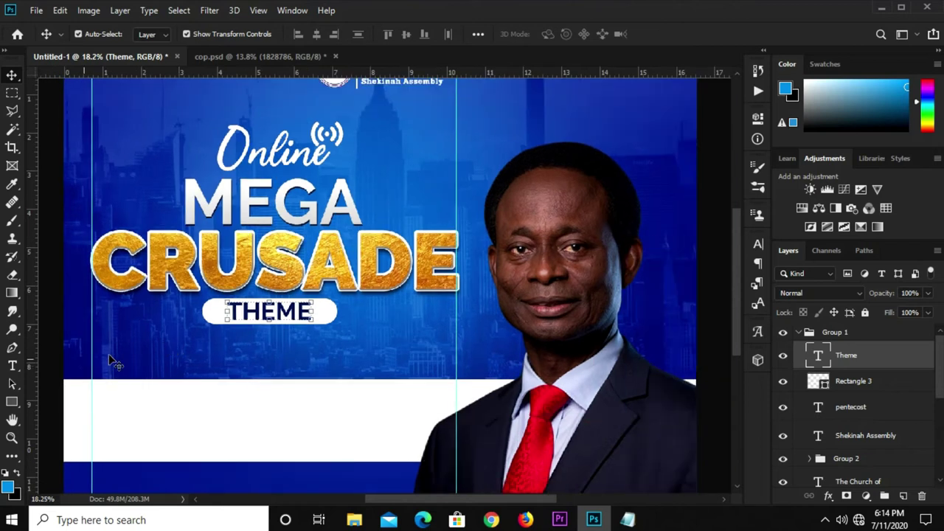
Step: Paste the theme verse as new text over the LOREM IPSUM placeholder under THEME
{"action": "left_click", "coordinate": [11, 366]}
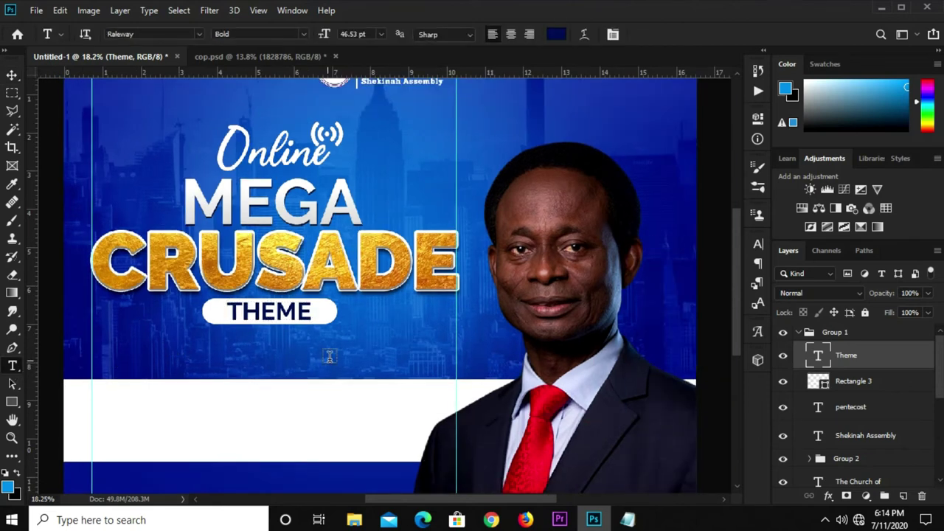
{"action": "left_click", "coordinate": [146, 350]}
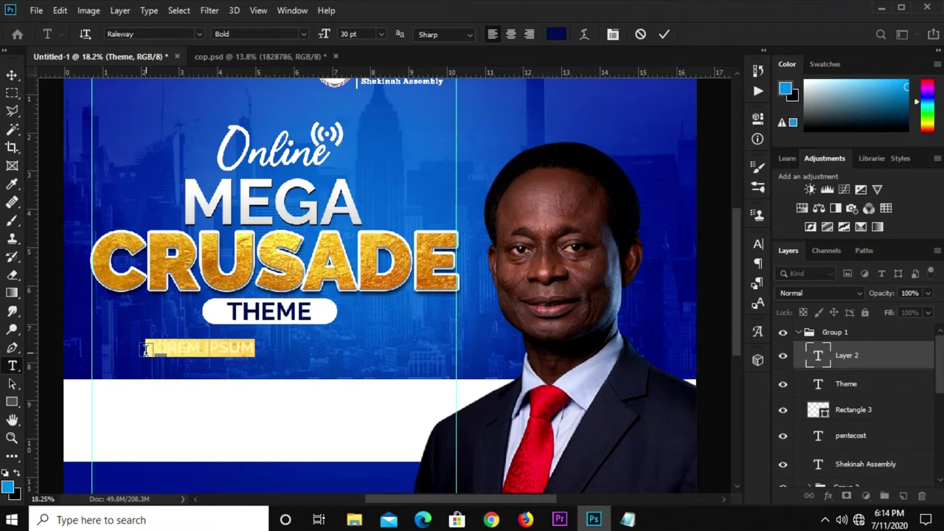
{"action": "key", "text": "ctrl+v"}
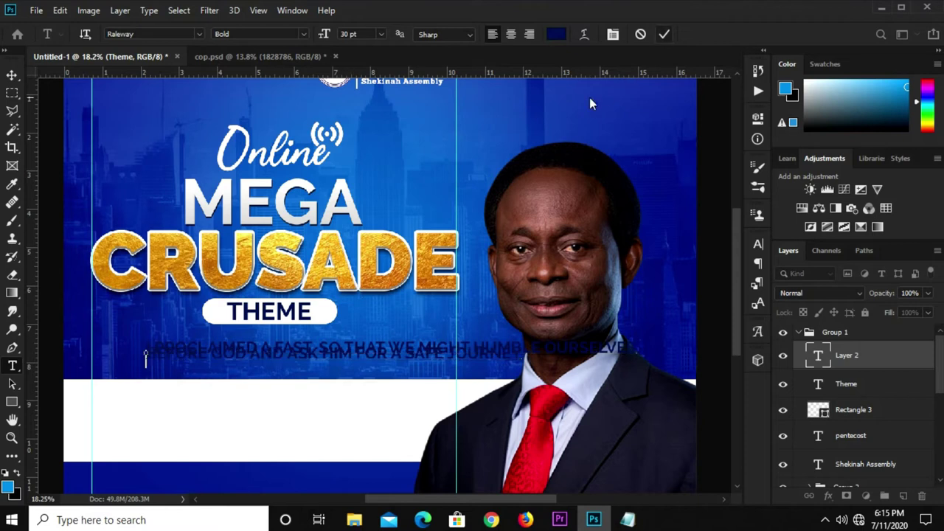
{"action": "key", "text": "ctrl+Return"}
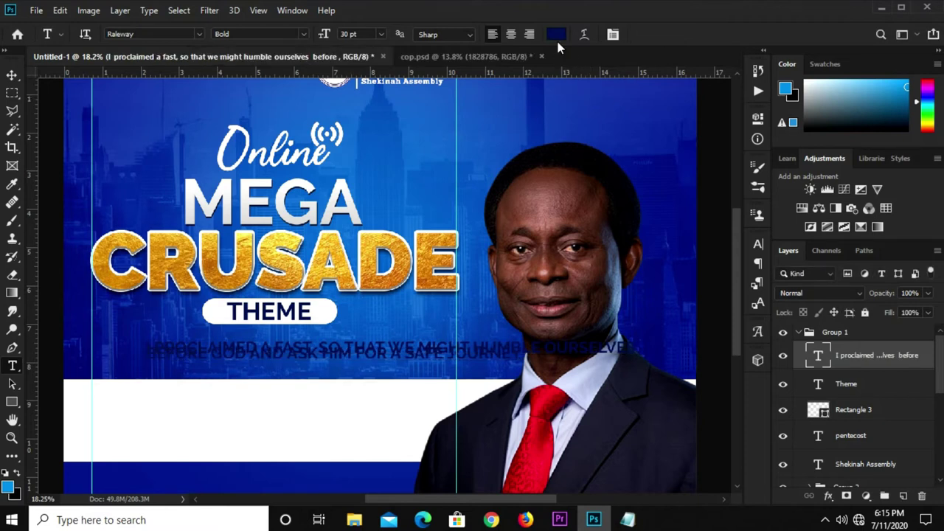
Step: Colour the pasted quote white (ffffff)
{"action": "left_click", "coordinate": [556, 35]}
{"action": "type", "text": "ffffff"}
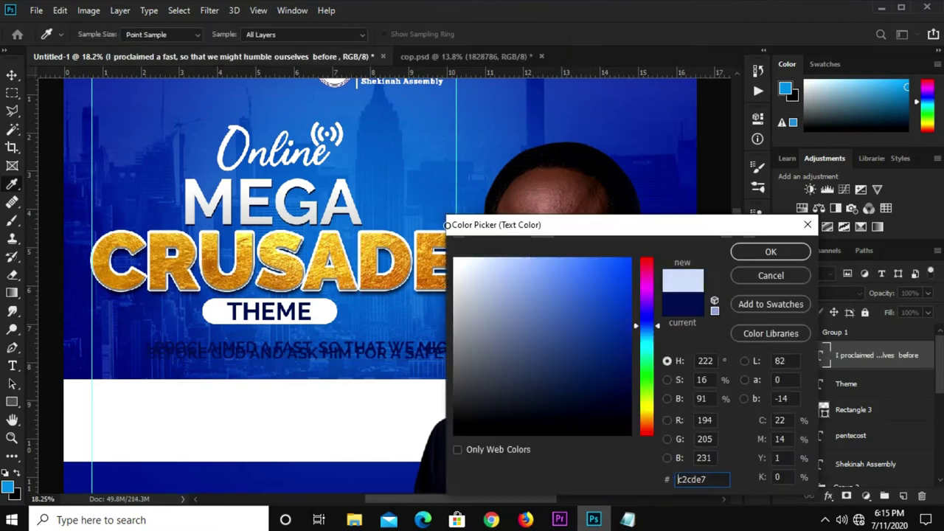
{"action": "left_click", "coordinate": [746, 253]}
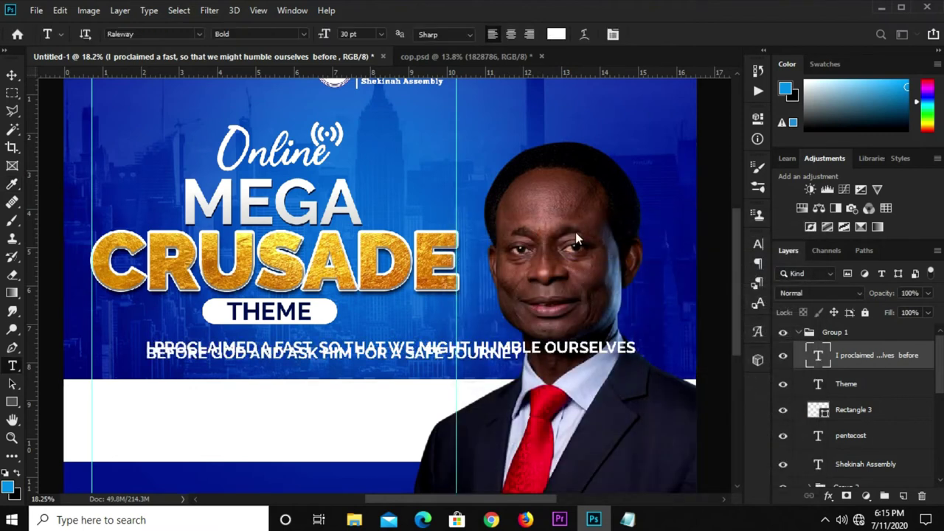
Step: Set the quote's leading to Auto, turn off All Caps, and size it 25 pt
{"action": "left_click", "coordinate": [757, 247]}
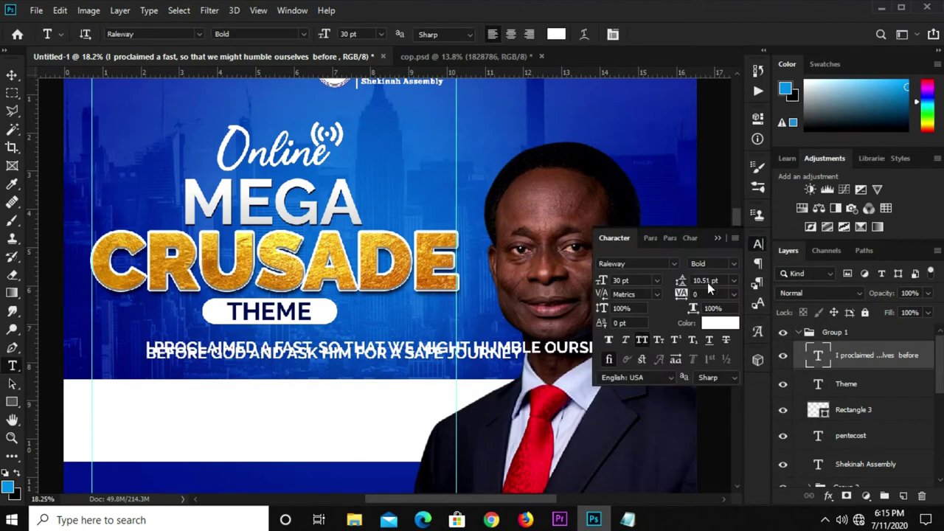
{"action": "left_click", "coordinate": [732, 282]}
{"action": "left_click", "coordinate": [722, 293]}
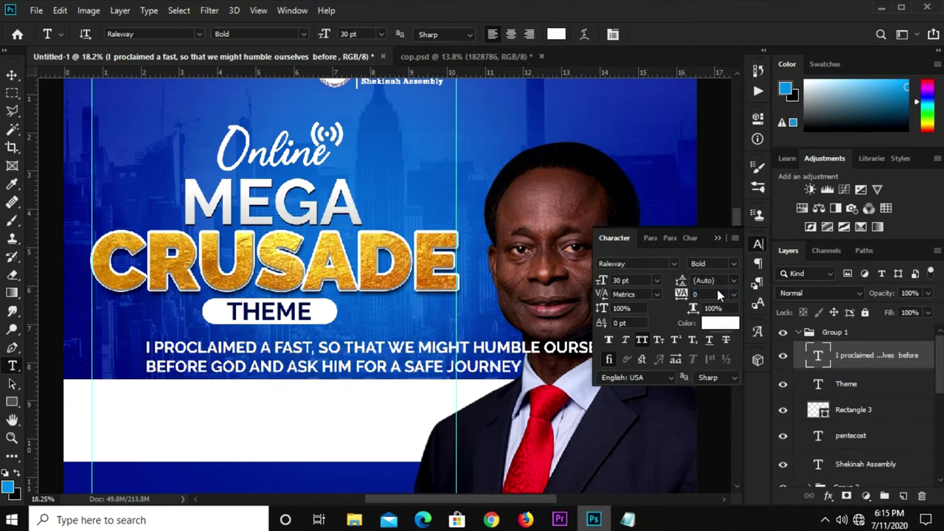
{"action": "left_click", "coordinate": [641, 338]}
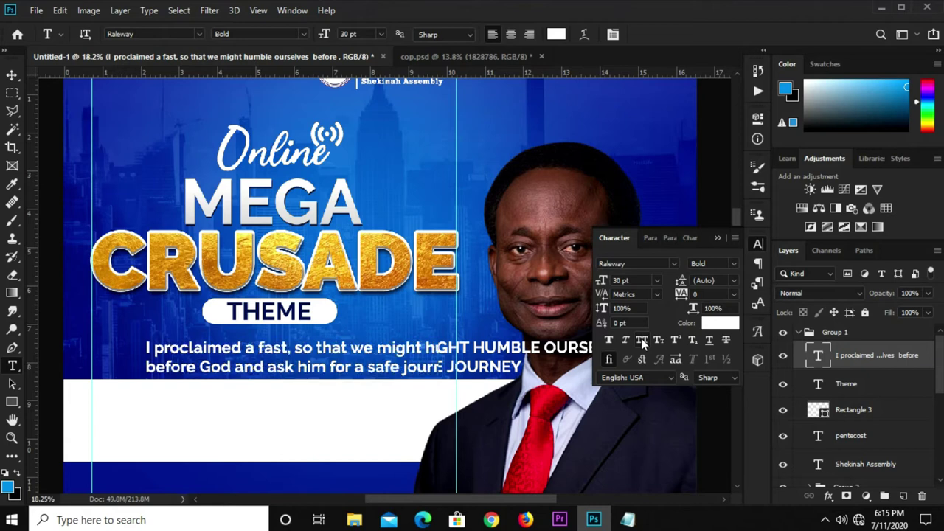
{"action": "left_click", "coordinate": [656, 281]}
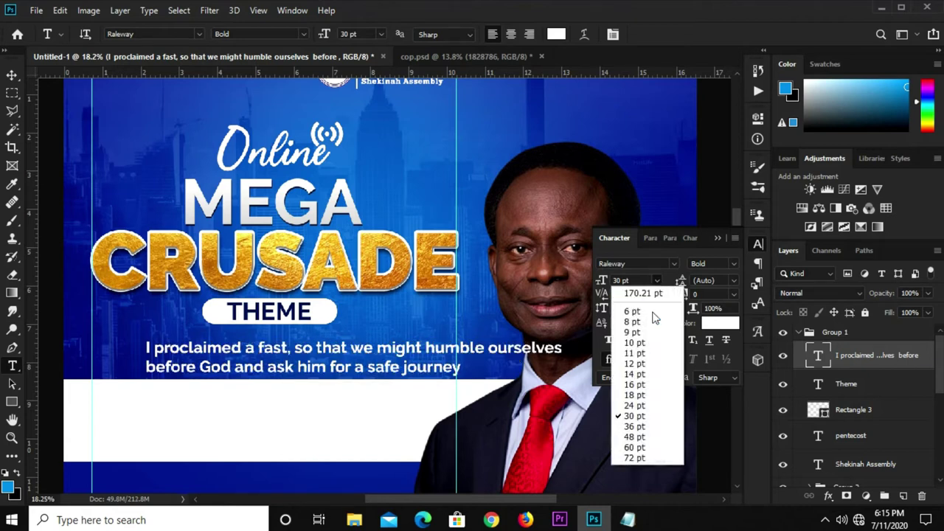
{"action": "left_click", "coordinate": [639, 397]}
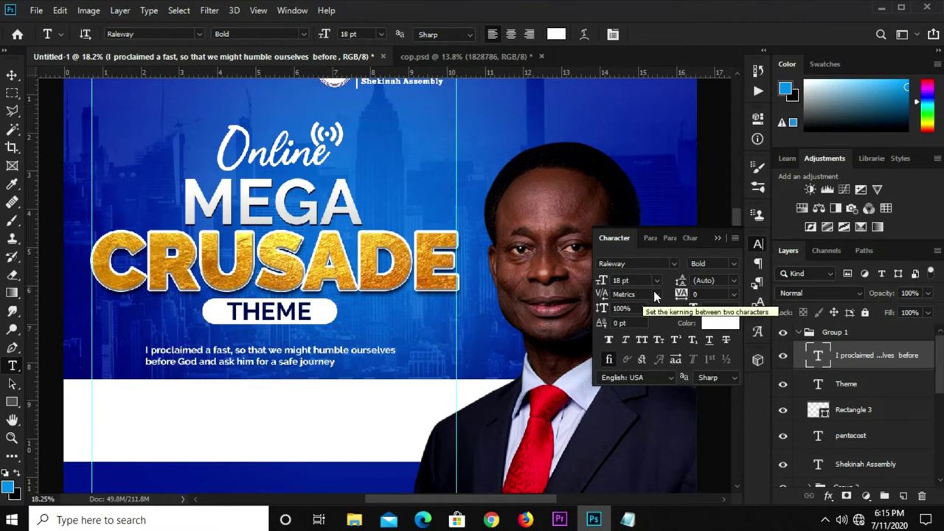
{"action": "left_click", "coordinate": [641, 282]}
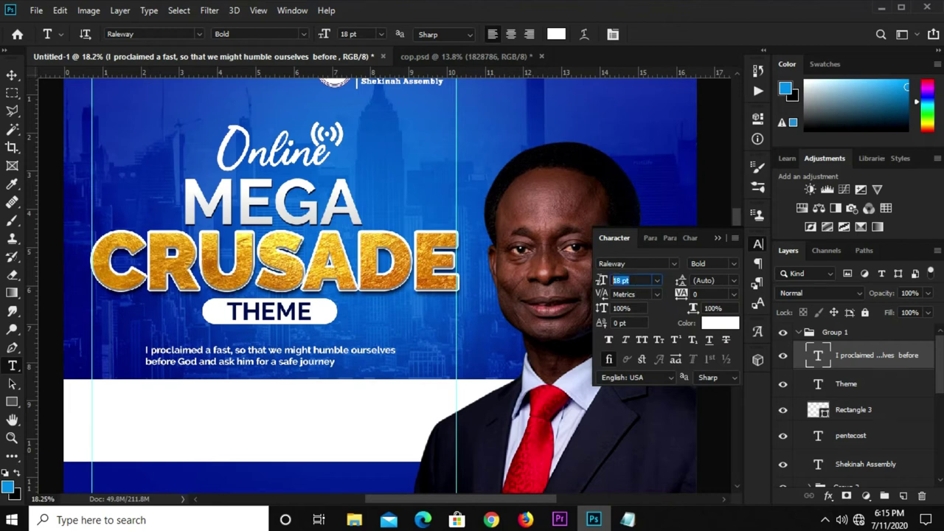
{"action": "type", "text": "25"}
{"action": "key", "text": "Return"}
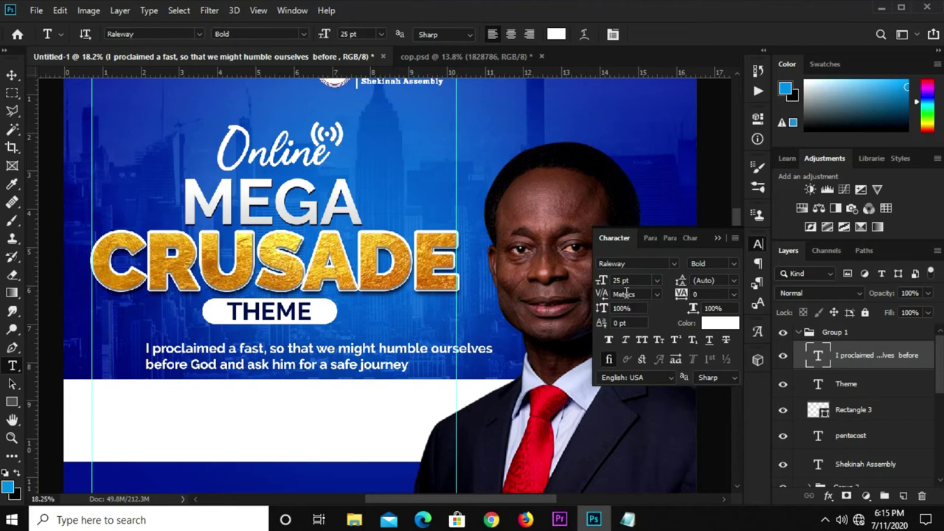
{"action": "left_click", "coordinate": [718, 239]}
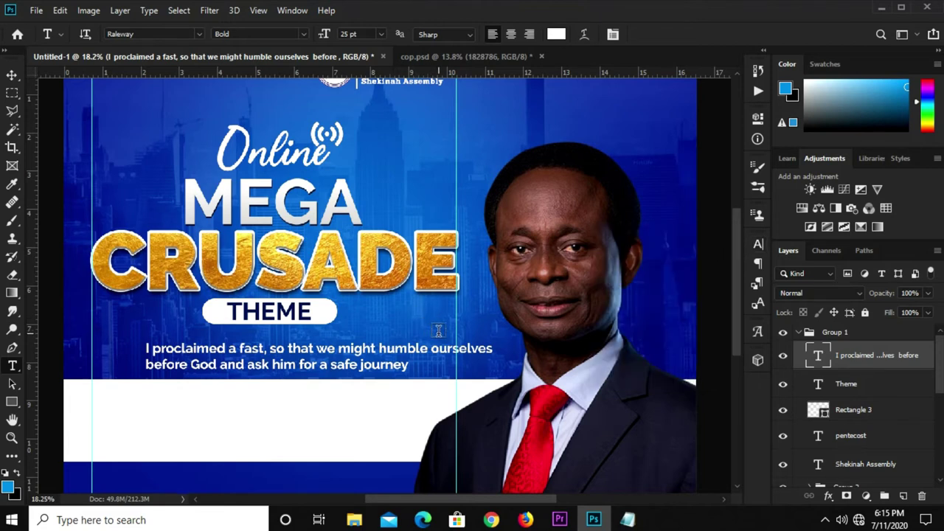
Step: Shift the quote left and re-break its lines so the first line ends after 'humble'
{"action": "key", "text": "v"}
{"action": "left_click_drag", "start_coordinate": [438, 357], "coordinate": [411, 349]}
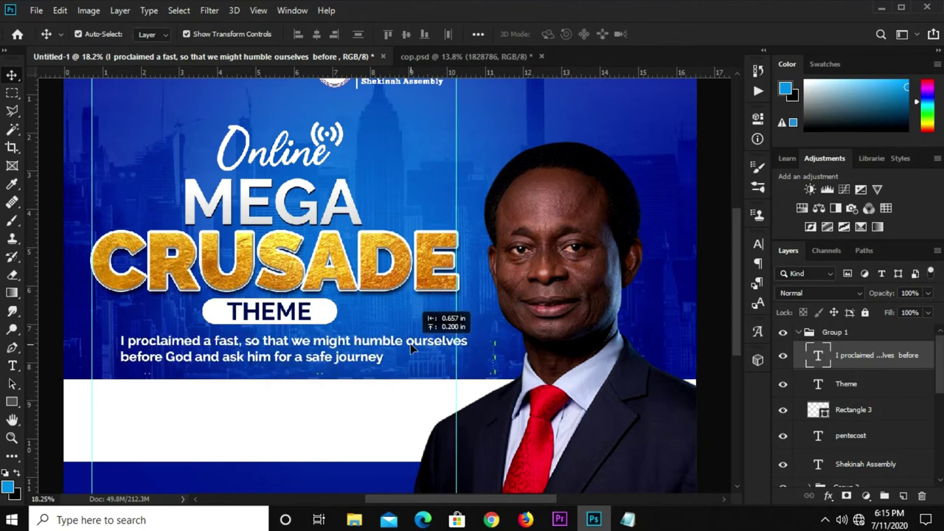
{"action": "left_click", "coordinate": [11, 366]}
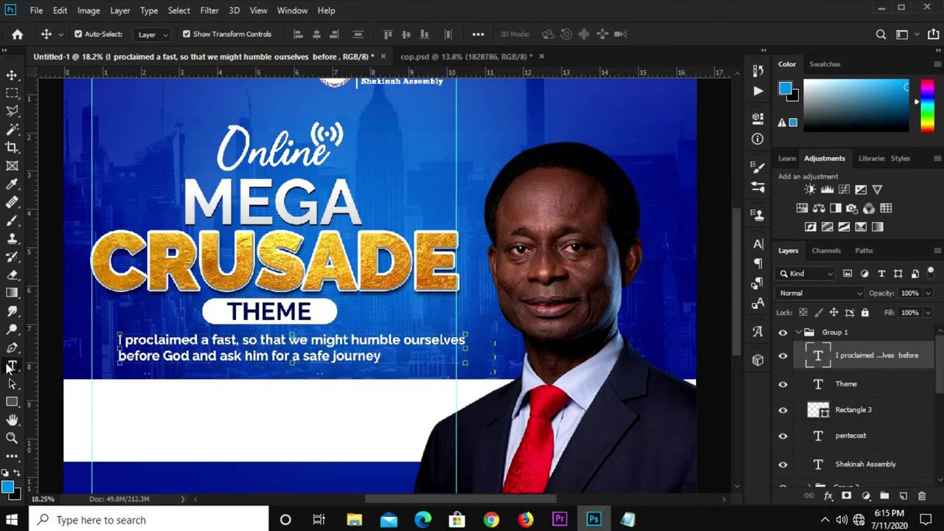
{"action": "left_click", "coordinate": [405, 338]}
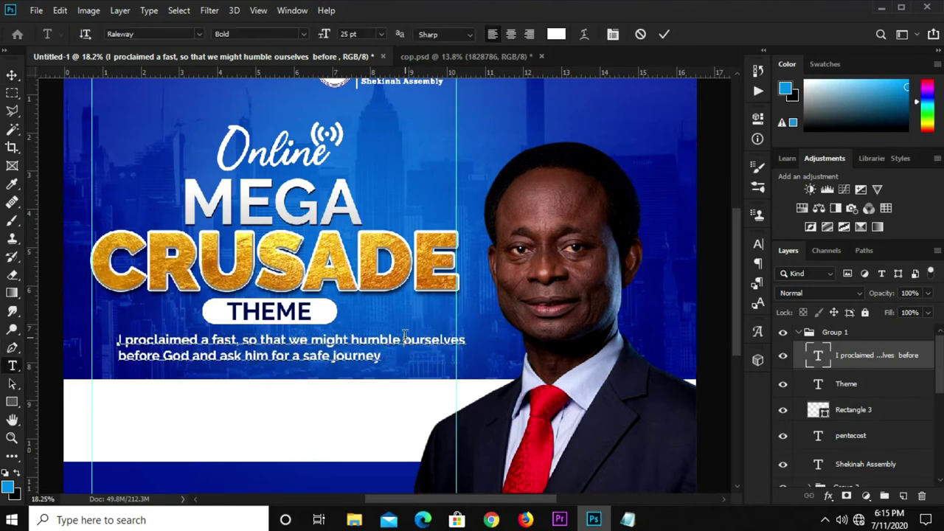
{"action": "key", "text": "Return"}
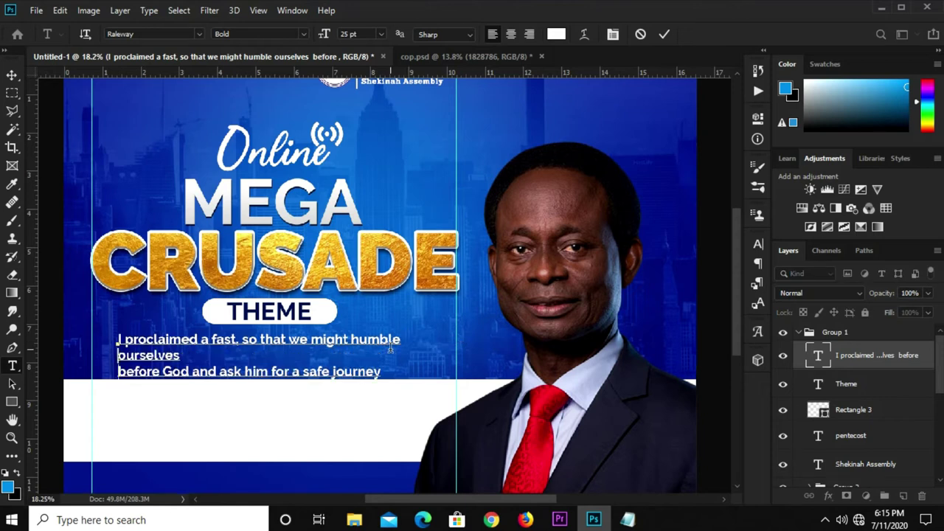
{"action": "key", "text": "Delete"}
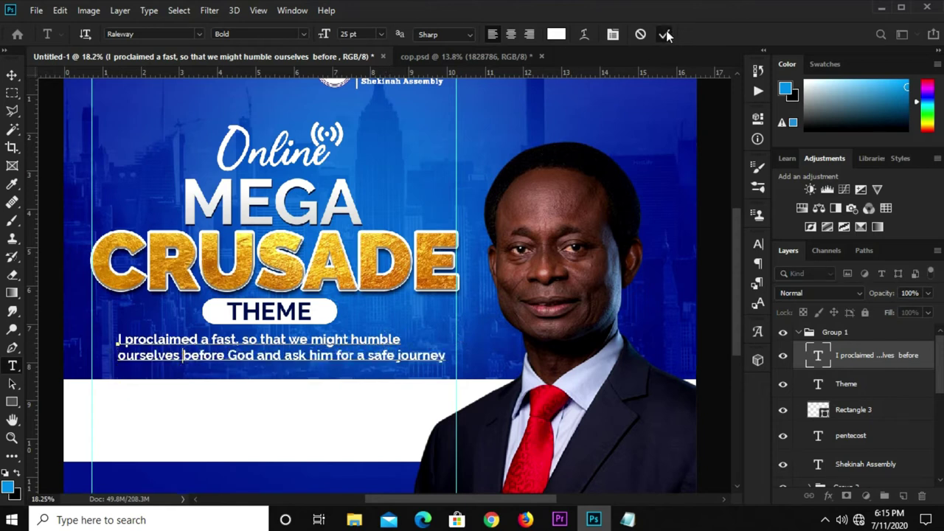
{"action": "key", "text": "ctrl+Return"}
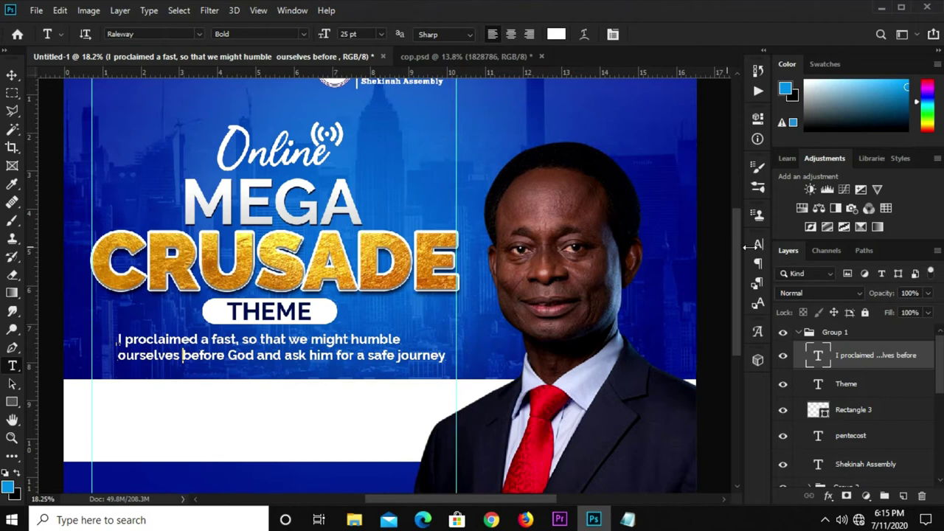
Step: Centre-align the quote's lines and move it centred beneath the THEME pill
{"action": "left_click", "coordinate": [758, 244]}
{"action": "left_click", "coordinate": [652, 238]}
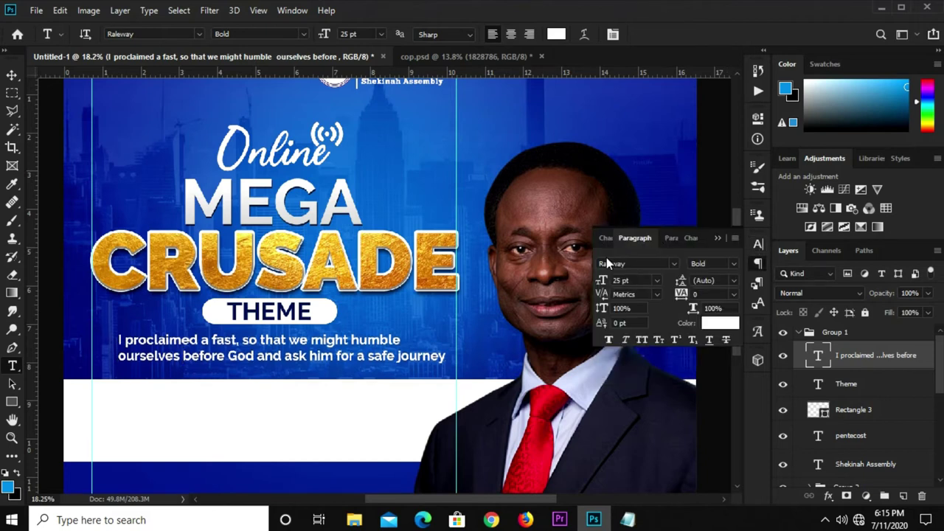
{"action": "left_click", "coordinate": [609, 263]}
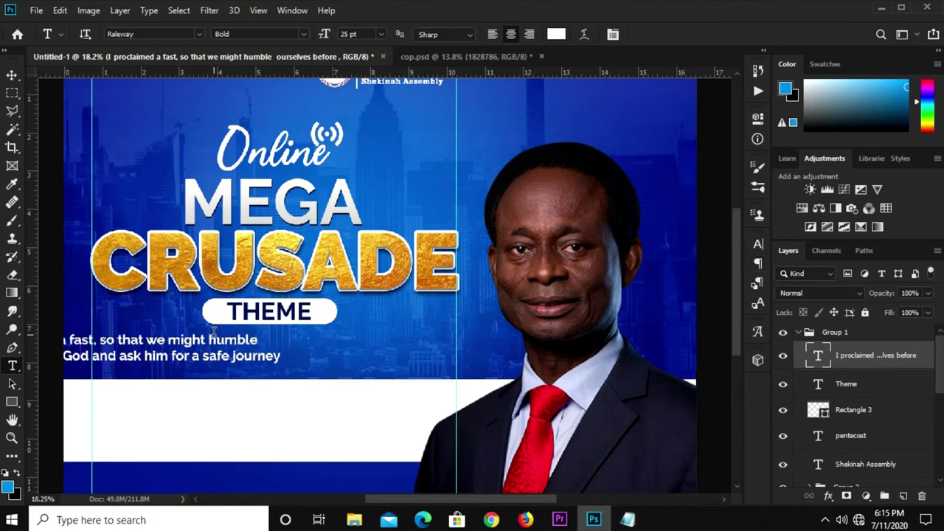
{"action": "key", "text": "v"}
{"action": "mouse_move", "coordinate": [175, 352]}
{"action": "left_mouse_down"}
{"action": "mouse_move", "coordinate": [312, 353]}
{"action": "mouse_move", "coordinate": [318, 340]}
{"action": "left_mouse_up"}
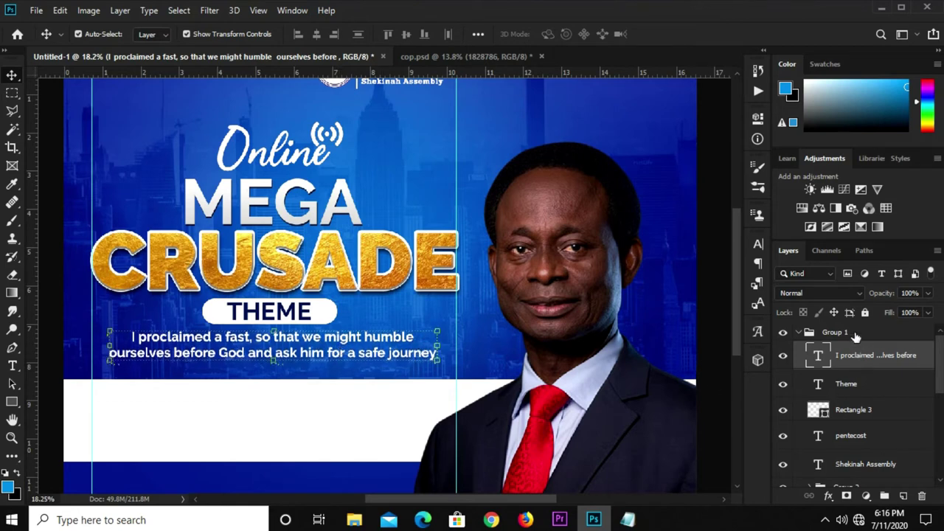
Step: Raise Group 1 (logo, THEME pill and verse) about 60 px, closer under CRUSADE
{"action": "left_click", "coordinate": [854, 334]}
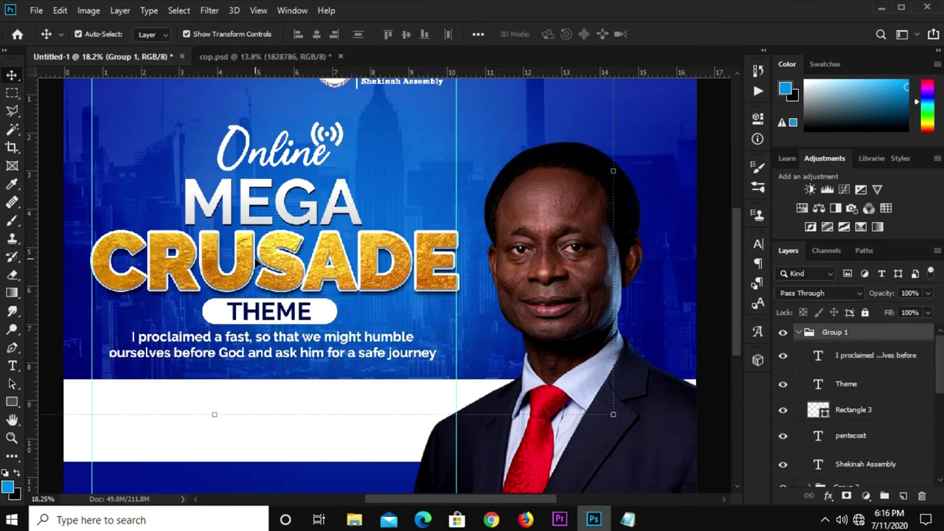
{"action": "scroll", "coordinate": [270, 379], "scroll_direction": "down", "scroll_amount": 1}
{"action": "key", "text": "ctrl+t"}
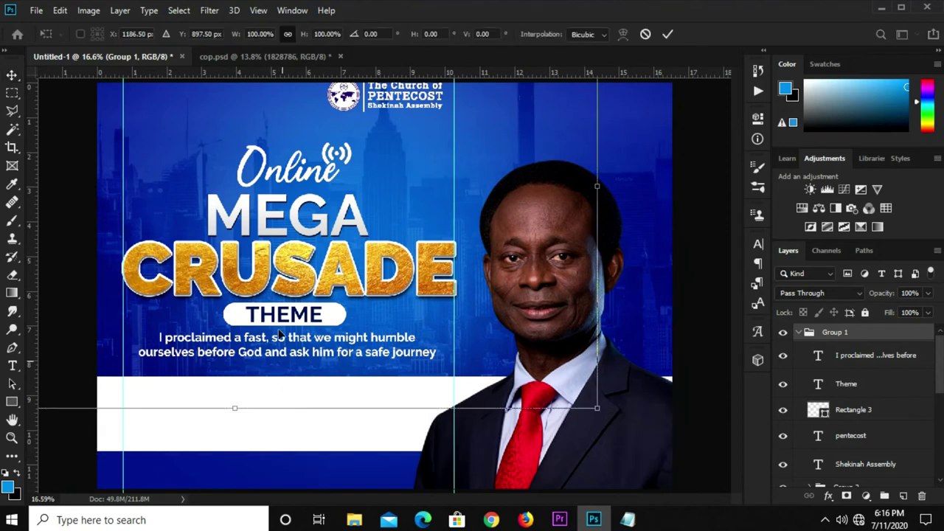
{"action": "left_click_drag", "start_coordinate": [282, 315], "coordinate": [281, 309]}
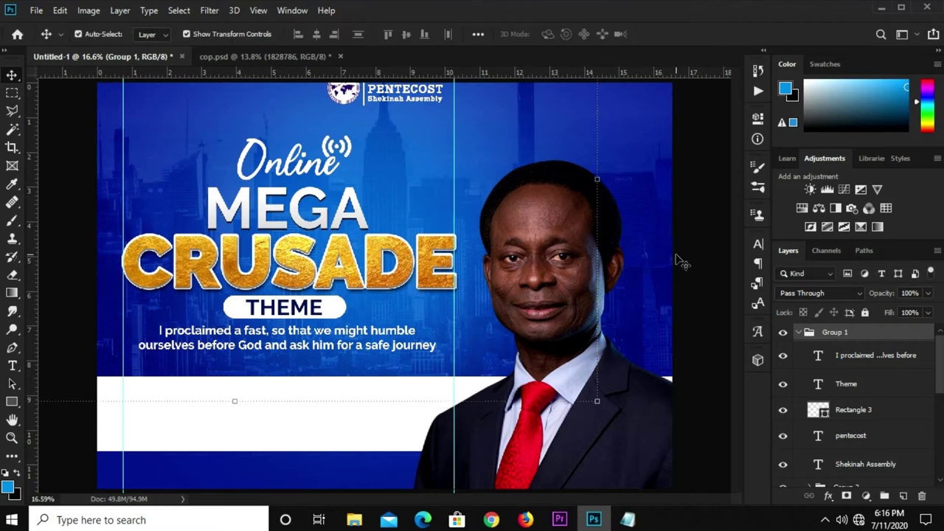
{"action": "left_click", "coordinate": [678, 264]}
{"action": "scroll", "coordinate": [649, 283], "scroll_direction": "down", "scroll_amount": 1}
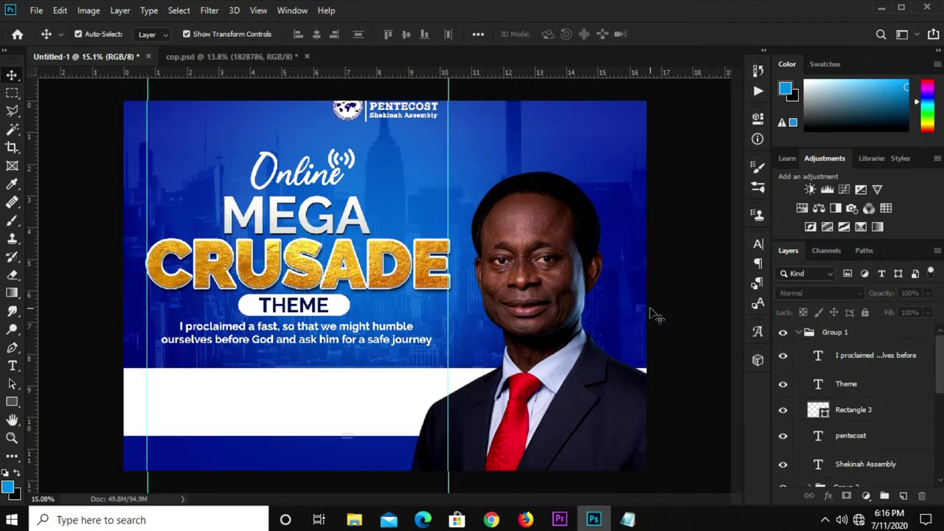
Step: Copy the 'Ezra 8:21' reference from the Notepad crusade notes and return to the flyer
{"action": "left_click", "coordinate": [628, 520]}
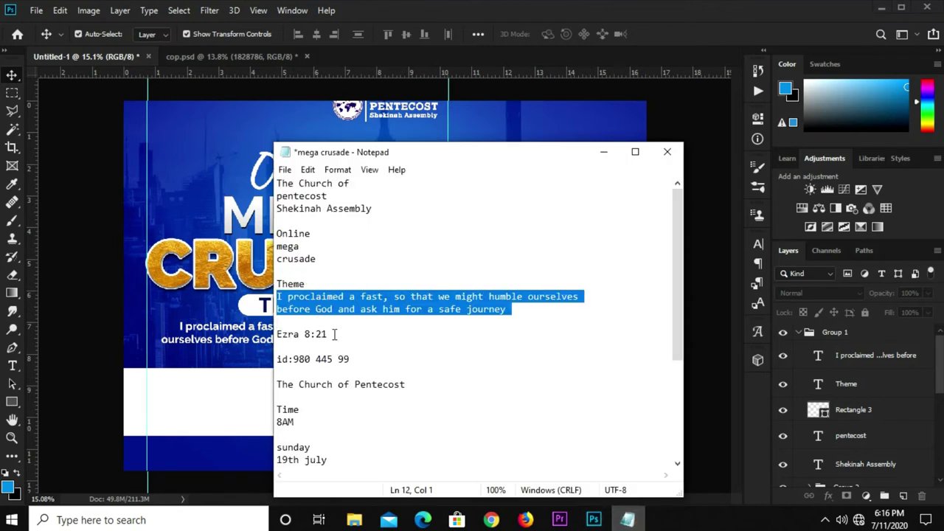
{"action": "left_click_drag", "start_coordinate": [334, 334], "coordinate": [263, 335]}
{"action": "right_click", "coordinate": [285, 333]}
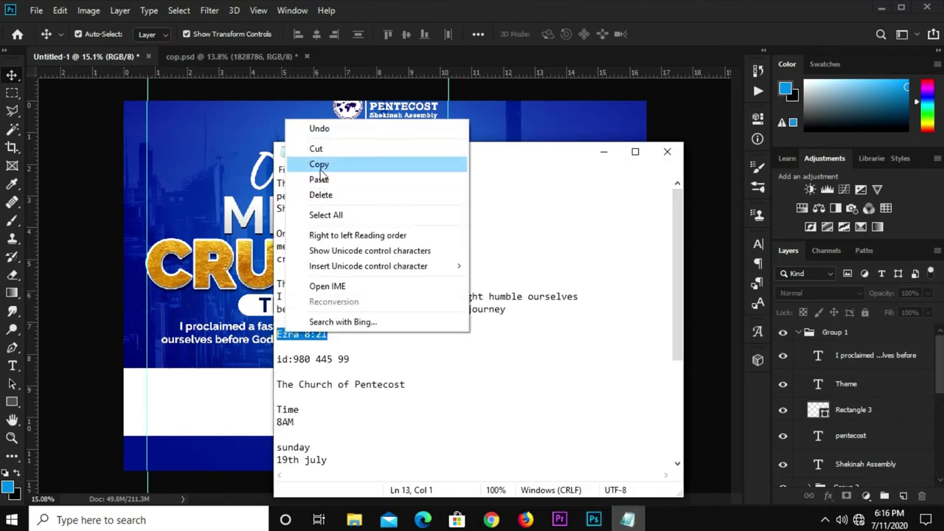
{"action": "left_click", "coordinate": [290, 164]}
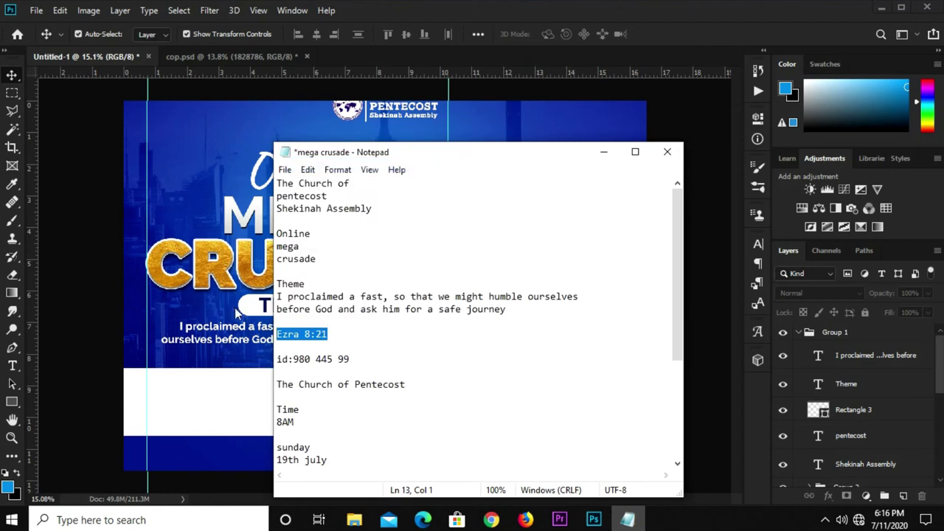
{"action": "right_click", "coordinate": [302, 333]}
{"action": "left_click", "coordinate": [307, 169]}
{"action": "left_click", "coordinate": [209, 358]}
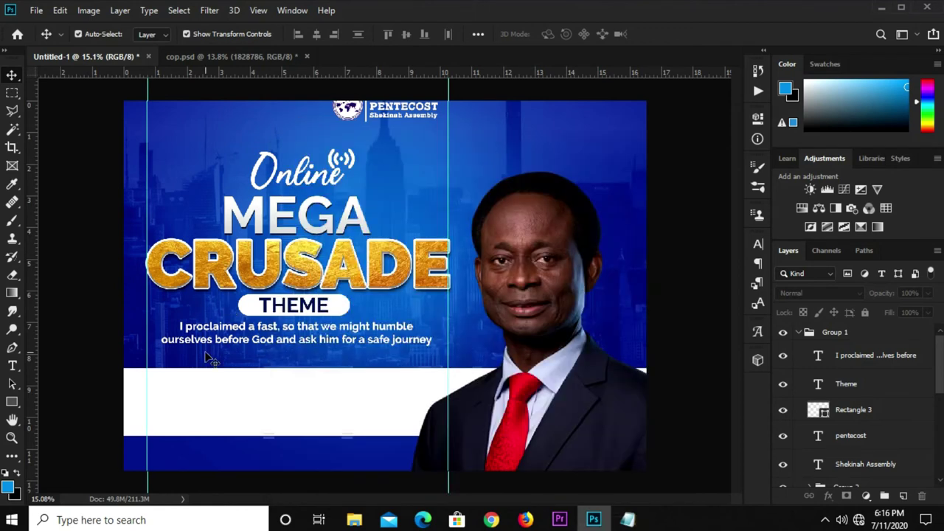
{"action": "left_click", "coordinate": [302, 304]}
{"action": "scroll", "coordinate": [299, 309], "scroll_direction": "up", "scroll_amount": 3}
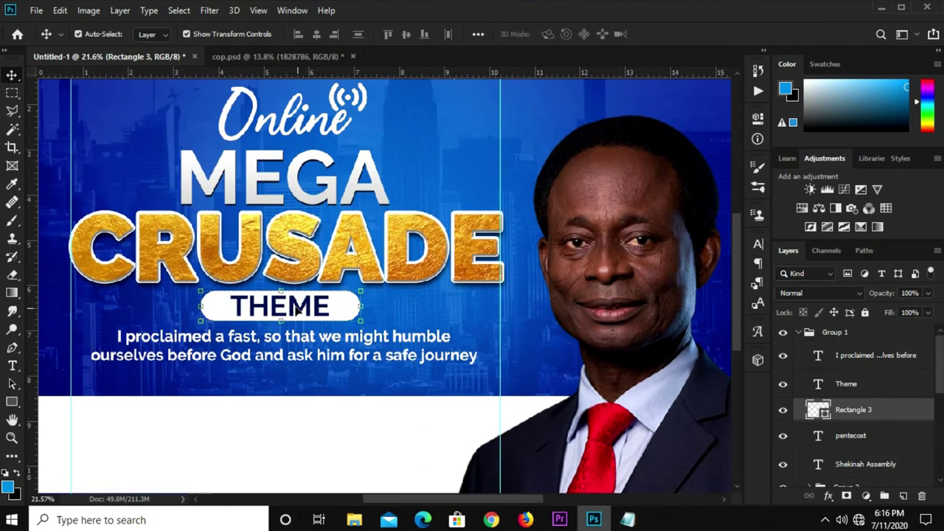
Step: Duplicate the THEME text below the paragraph, colour it white (ffffff) and turn off All Caps
{"action": "left_click", "coordinate": [297, 310]}
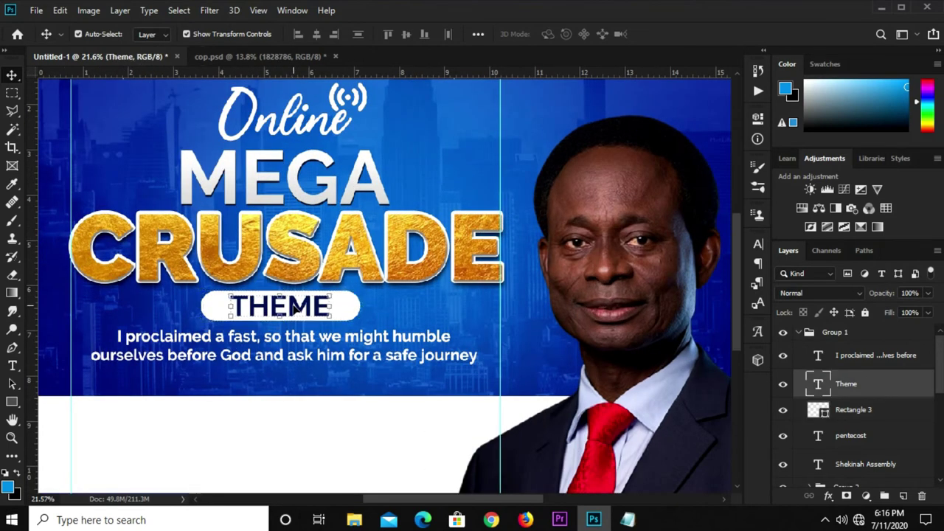
{"action": "left_click_drag", "start_coordinate": [299, 304], "coordinate": [328, 385]}
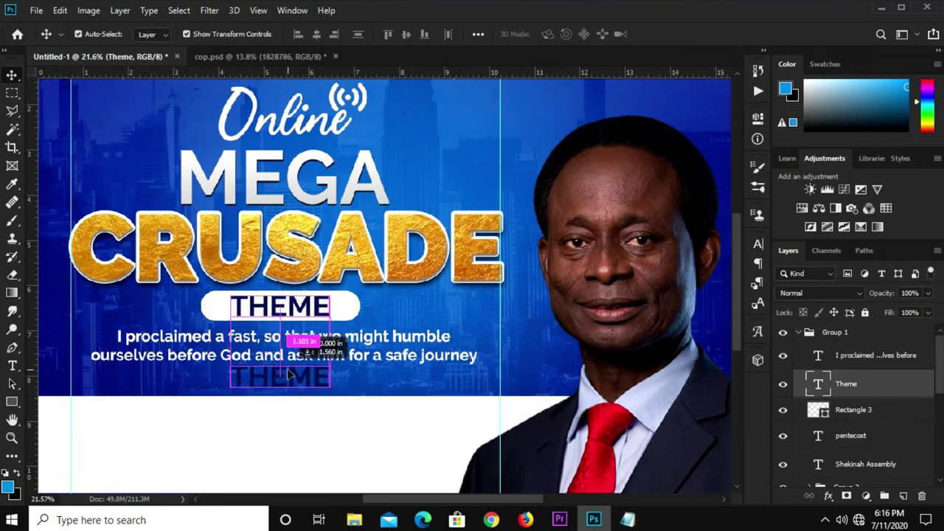
{"action": "left_click", "coordinate": [759, 245]}
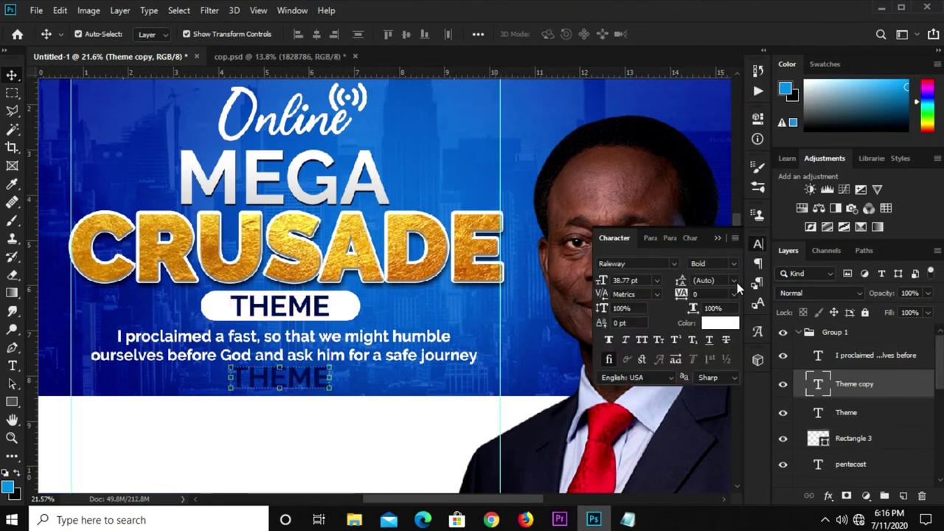
{"action": "left_click", "coordinate": [713, 322]}
{"action": "type", "text": "ffffff"}
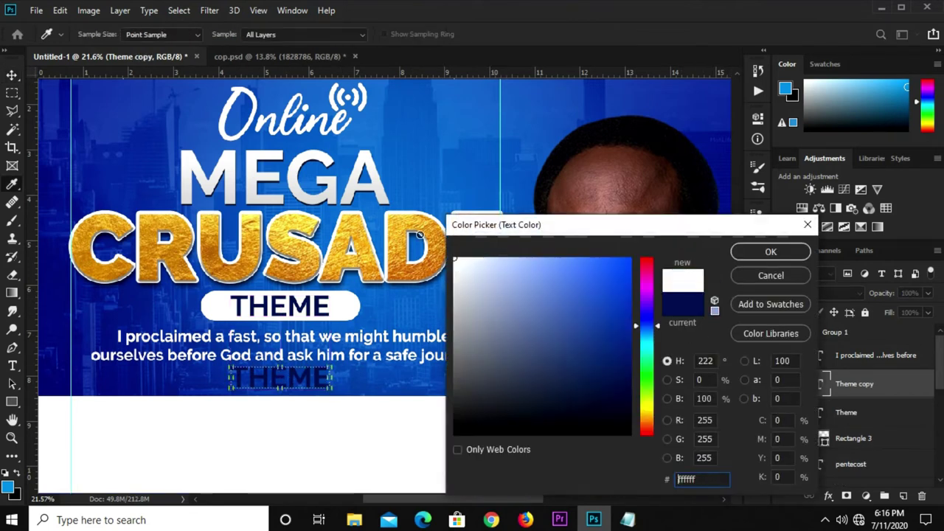
{"action": "left_click", "coordinate": [756, 253]}
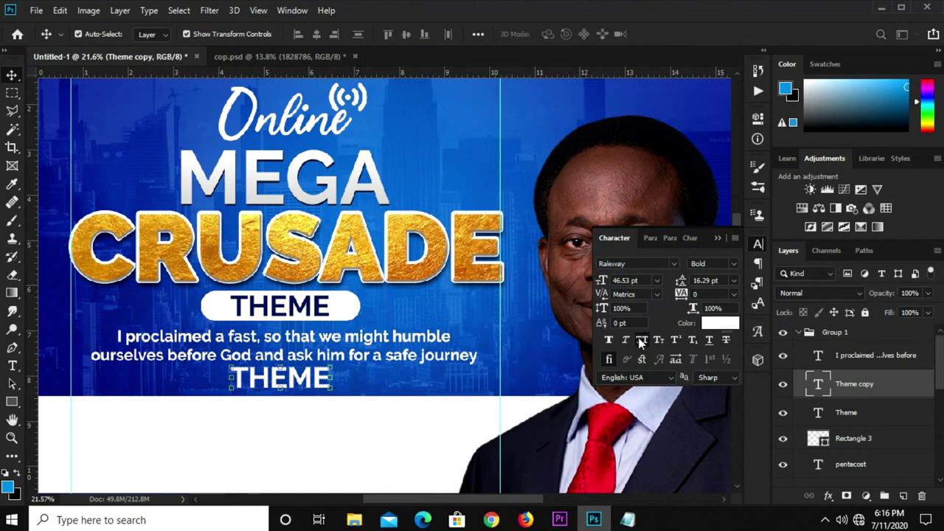
{"action": "left_click", "coordinate": [642, 340]}
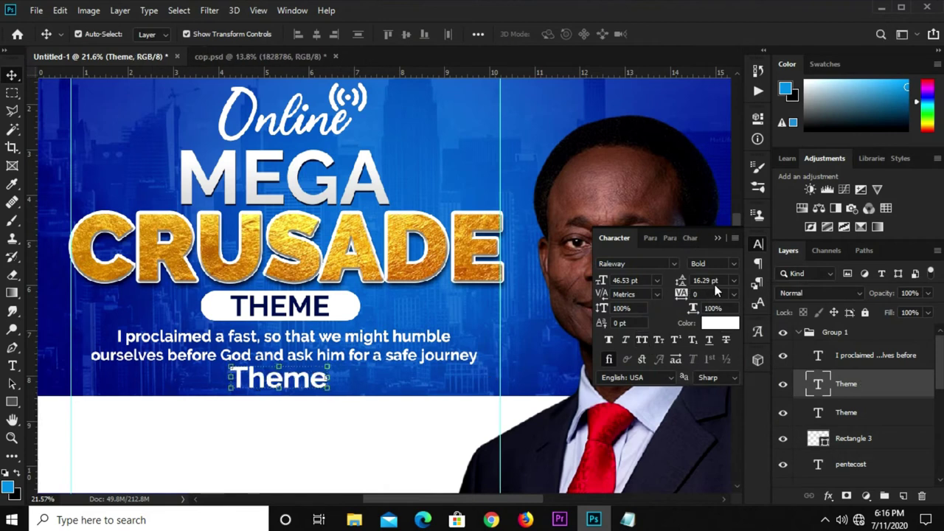
{"action": "left_click", "coordinate": [717, 239]}
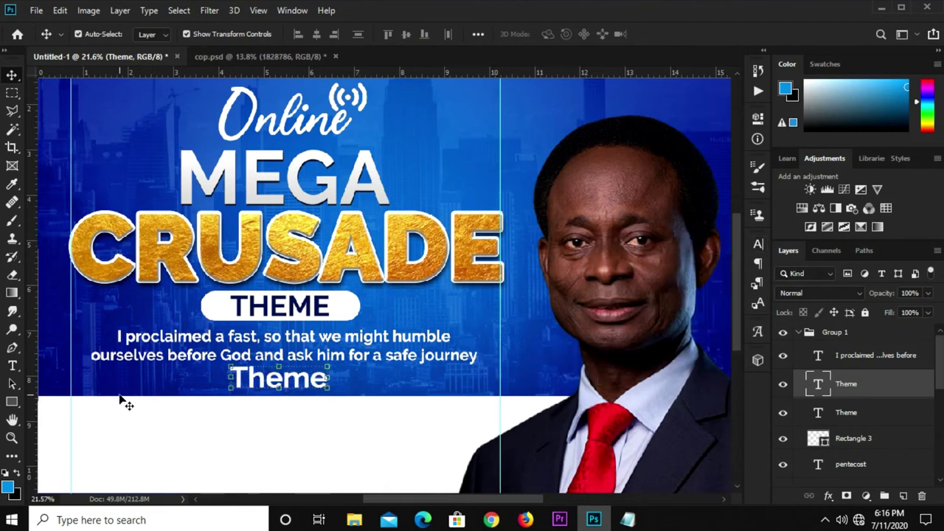
Step: Replace the copied text with 'Ezra 8:21'
{"action": "left_click", "coordinate": [13, 366]}
{"action": "left_click", "coordinate": [270, 378]}
{"action": "left_click", "coordinate": [269, 379]}
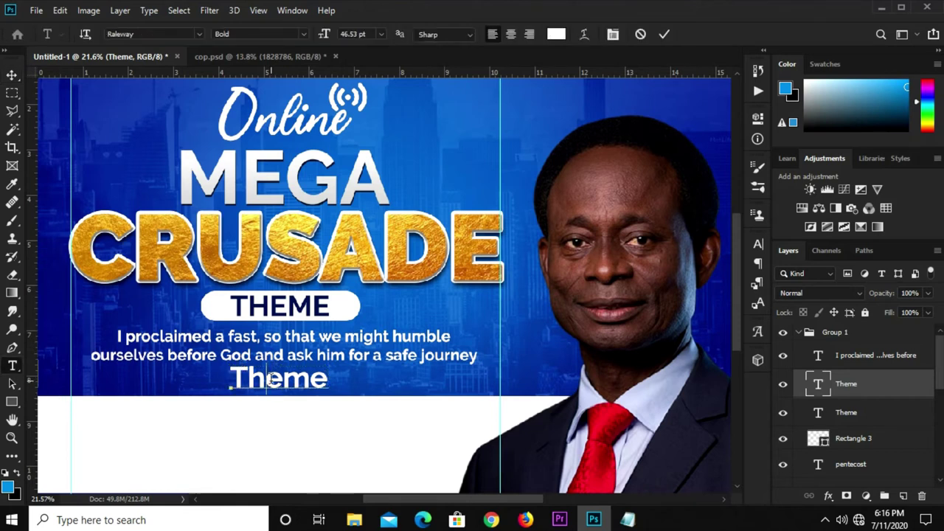
{"action": "key", "text": "ctrl+a"}
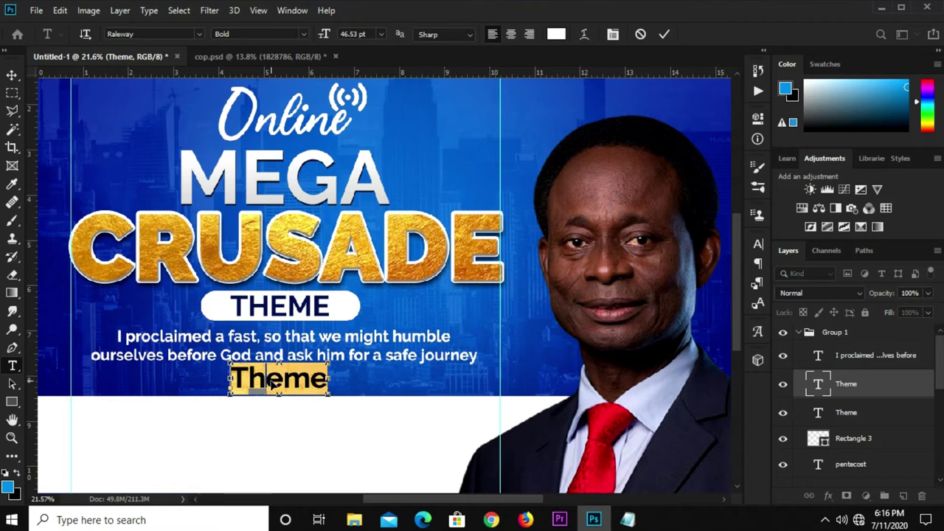
{"action": "type", "text": "Ezra 8:21"}
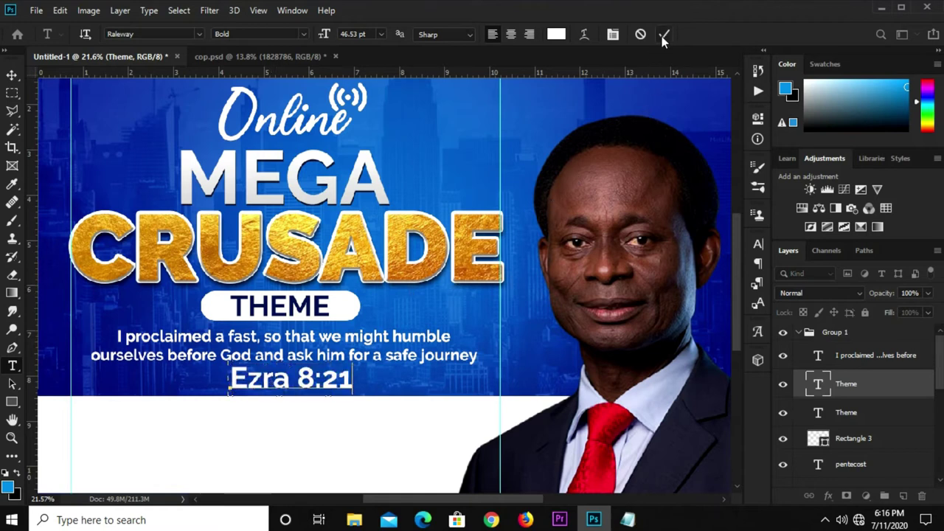
{"action": "key", "text": "ctrl+Return"}
{"action": "key", "text": "v"}
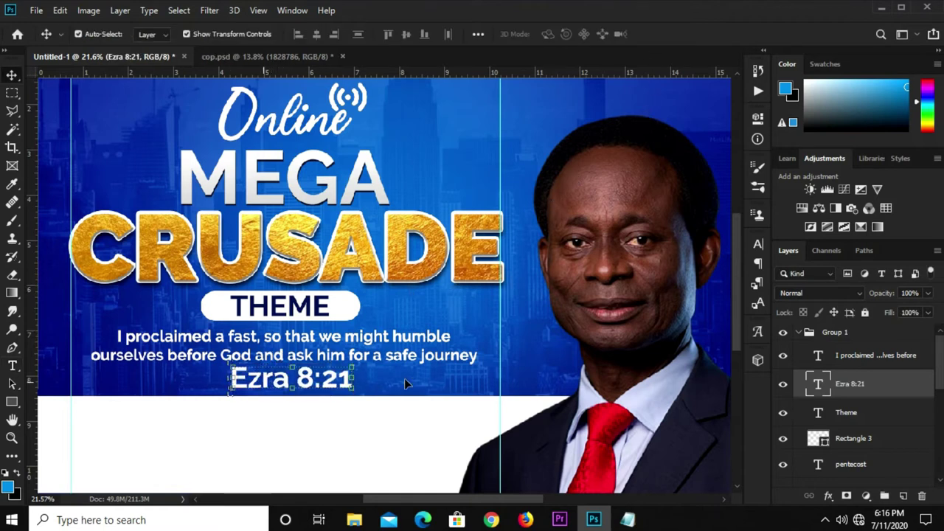
Step: Make 'Ezra 8:21' Faux Italic and nudge it slightly lower
{"action": "left_click", "coordinate": [757, 245]}
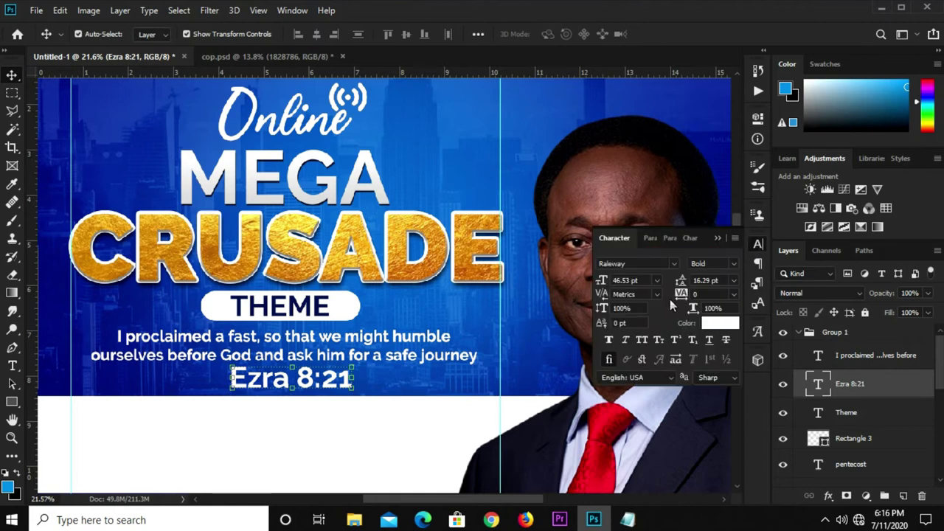
{"action": "left_click", "coordinate": [627, 340]}
{"action": "left_click", "coordinate": [722, 238]}
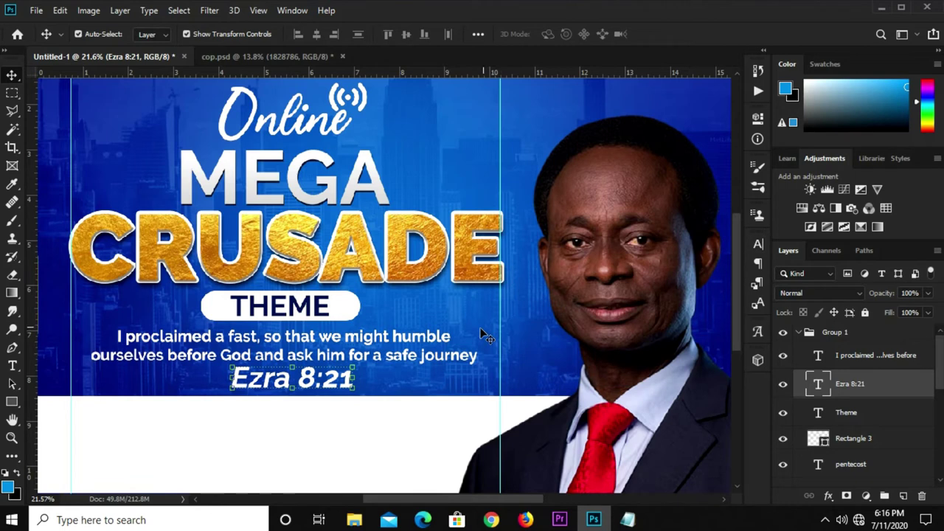
{"action": "key", "text": "Down"}
{"action": "key", "text": "Down"}
{"action": "key", "text": "Down"}
{"action": "key", "text": "Down"}
{"action": "key", "text": "Down"}
Step: Move the headline text Group 1 up slightly
{"action": "left_click", "coordinate": [360, 341]}
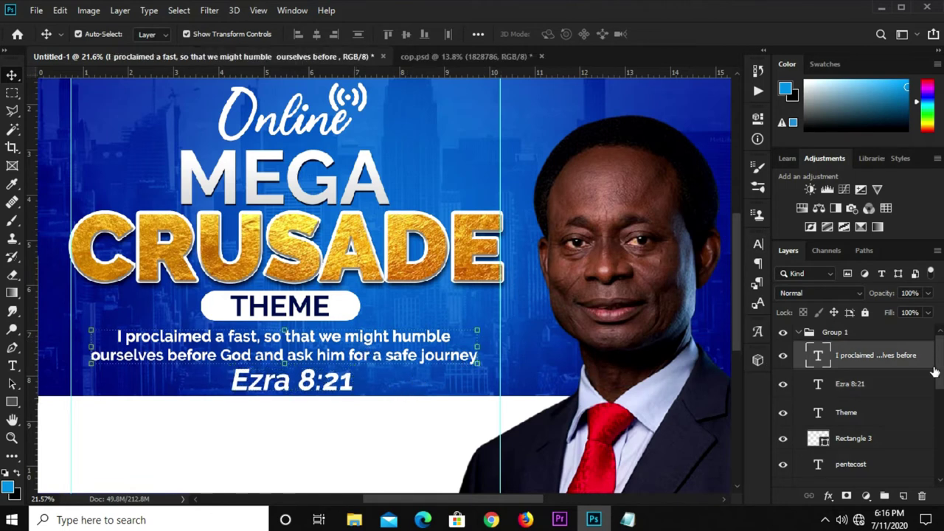
{"action": "left_click", "coordinate": [810, 336]}
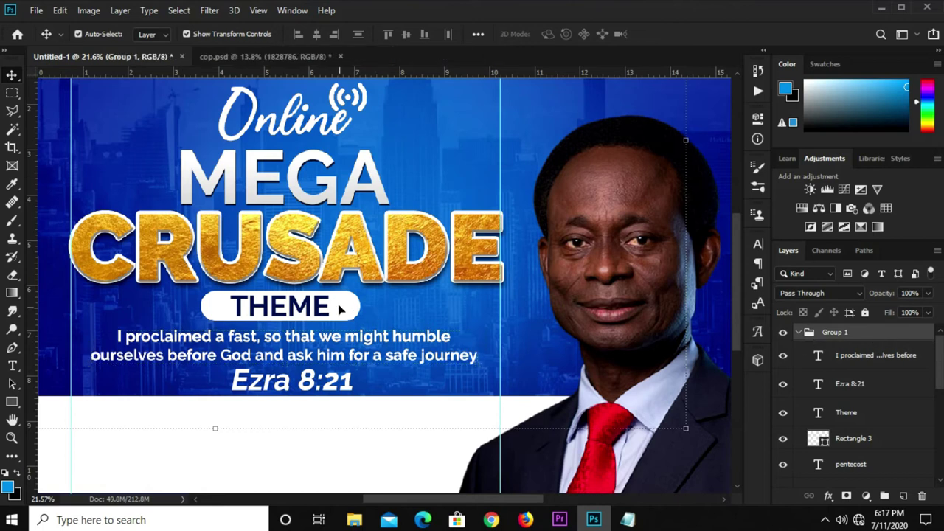
{"action": "key", "text": "ctrl+t"}
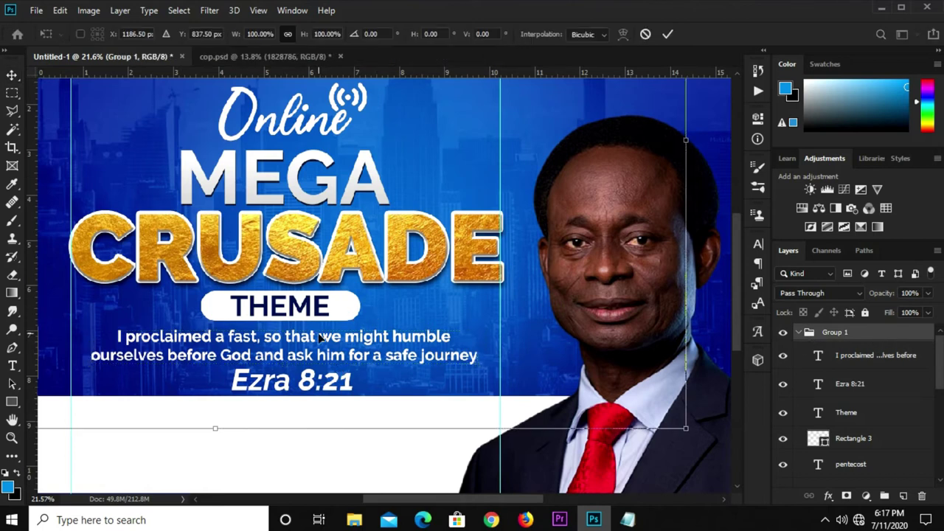
{"action": "left_click_drag", "start_coordinate": [315, 327], "coordinate": [316, 320]}
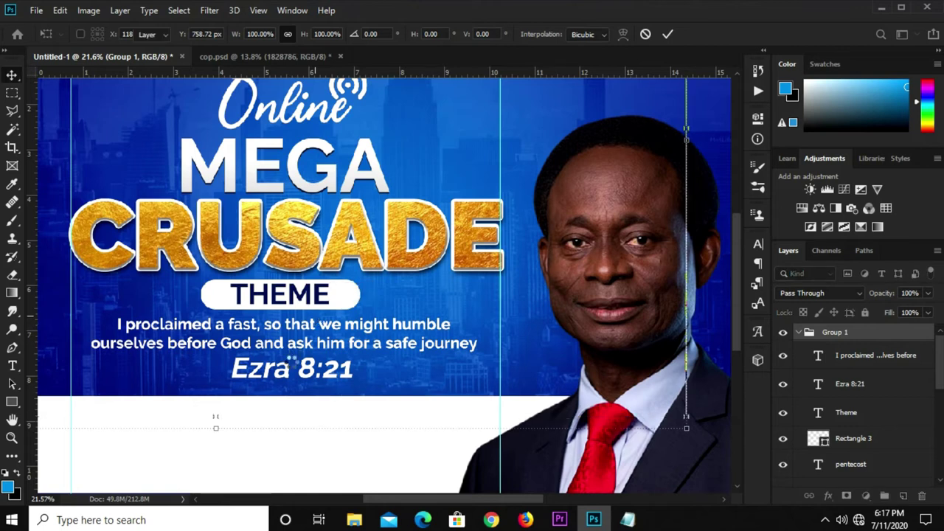
{"action": "key", "text": "Return"}
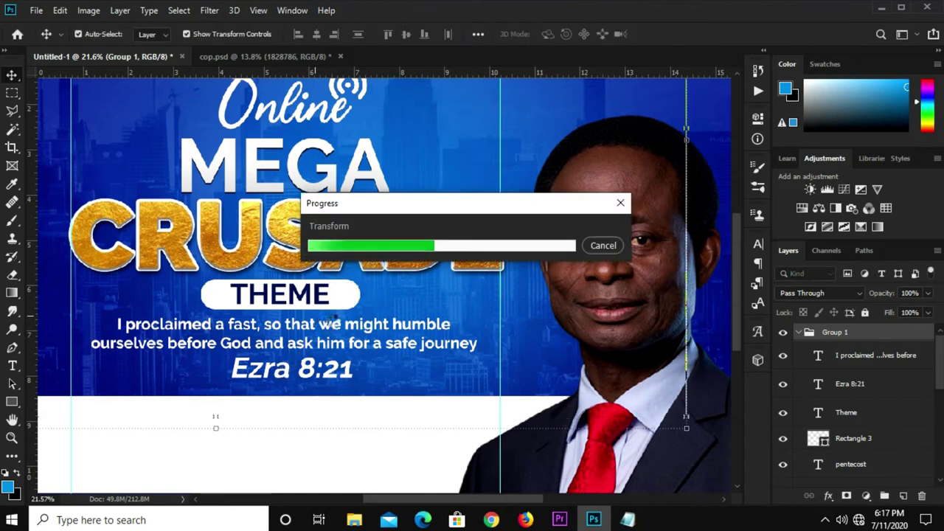
Step: Nudge the THEME label and its rounded box down together
{"action": "left_click", "coordinate": [343, 297]}
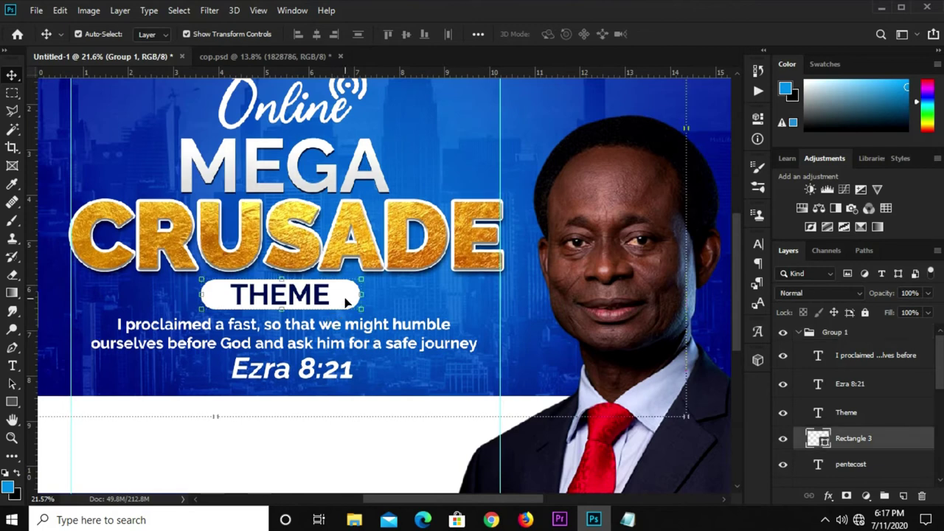
{"action": "scroll", "coordinate": [884, 438], "scroll_direction": "down", "scroll_amount": 1}
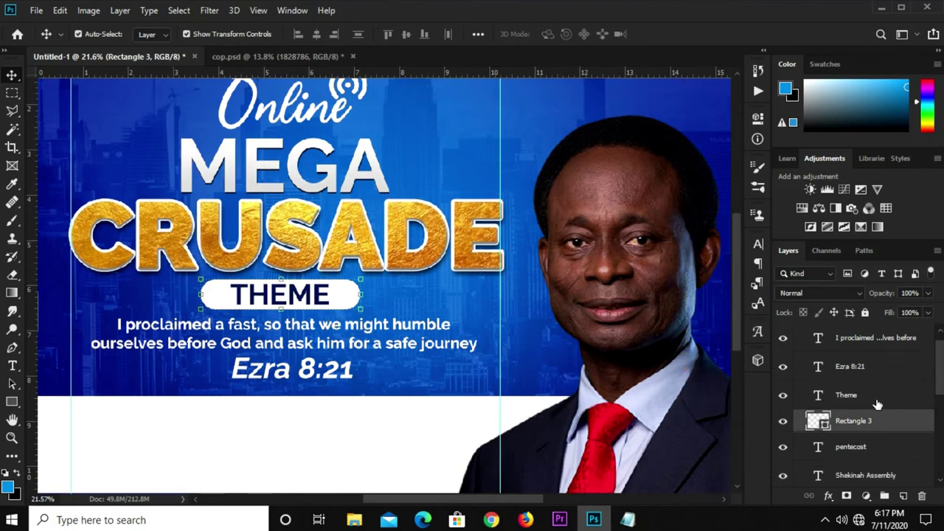
{"action": "left_click", "coordinate": [877, 404], "text": "ctrl"}
{"action": "key", "text": "shift+Down"}
{"action": "key", "text": "shift+Down"}
{"action": "key", "text": "shift+Down"}
{"action": "key", "text": "shift+Down"}
{"action": "key", "text": "shift+Down"}
{"action": "key", "text": "shift+Down"}
{"action": "key", "text": "shift+Down"}
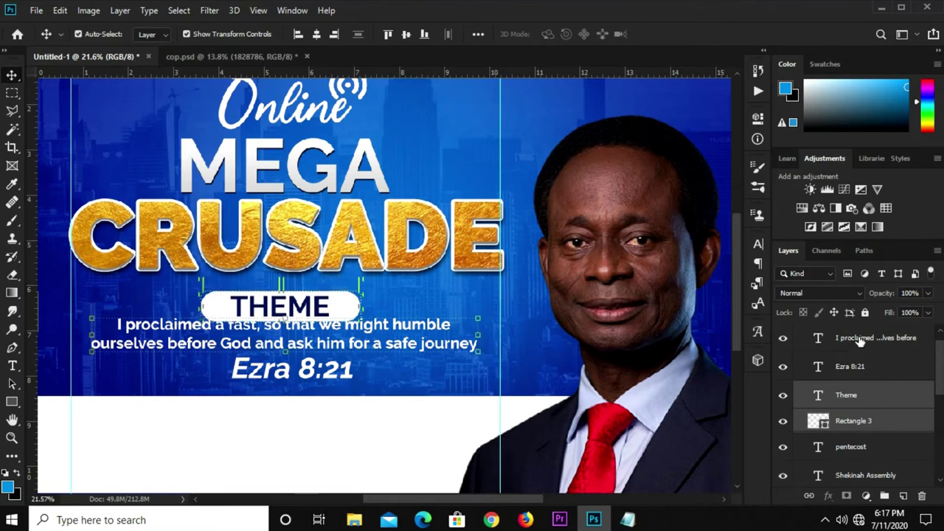
Step: Nudge the proclamation paragraph and the Ezra 8:21 line down together
{"action": "left_click", "coordinate": [860, 340]}
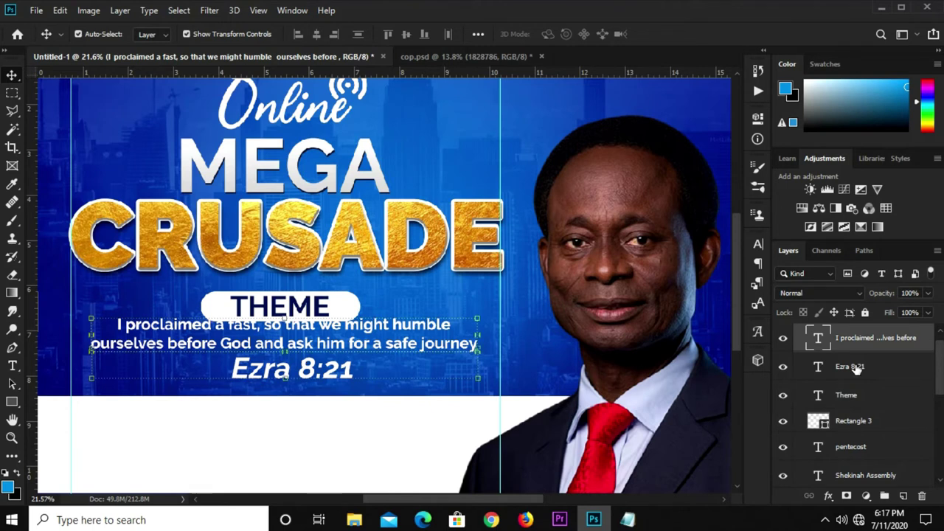
{"action": "left_click", "coordinate": [856, 369], "text": "ctrl"}
{"action": "key", "text": "shift+Down"}
{"action": "key", "text": "shift+Down"}
{"action": "key", "text": "shift+Down"}
{"action": "key", "text": "shift+Down"}
{"action": "key", "text": "shift+Down"}
{"action": "key", "text": "shift+Down"}
{"action": "key", "text": "ctrl+0"}
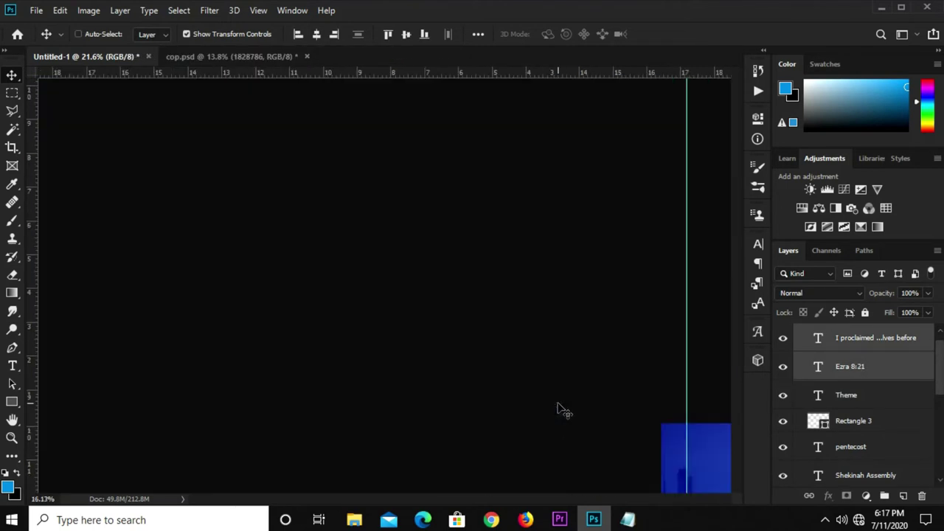
{"action": "left_click", "coordinate": [707, 315]}
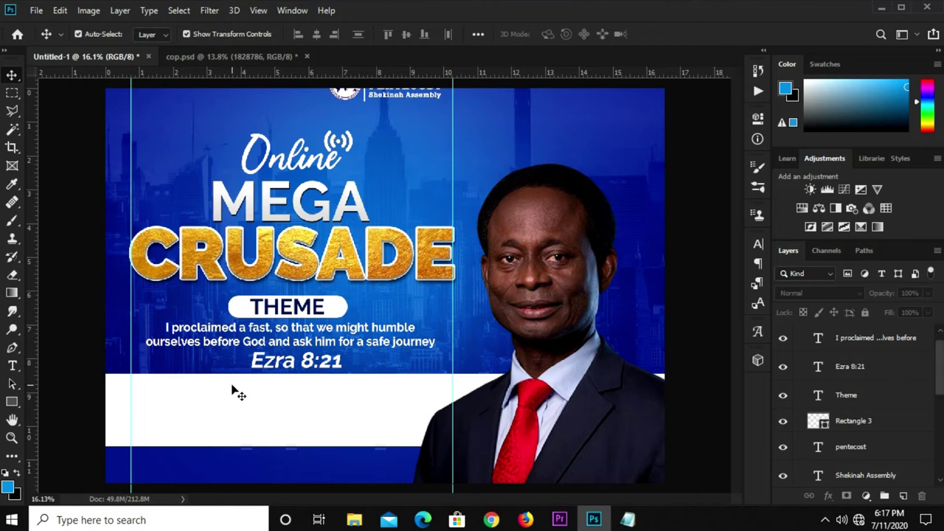
{"action": "scroll", "coordinate": [376, 309], "scroll_direction": "down", "scroll_amount": 1}
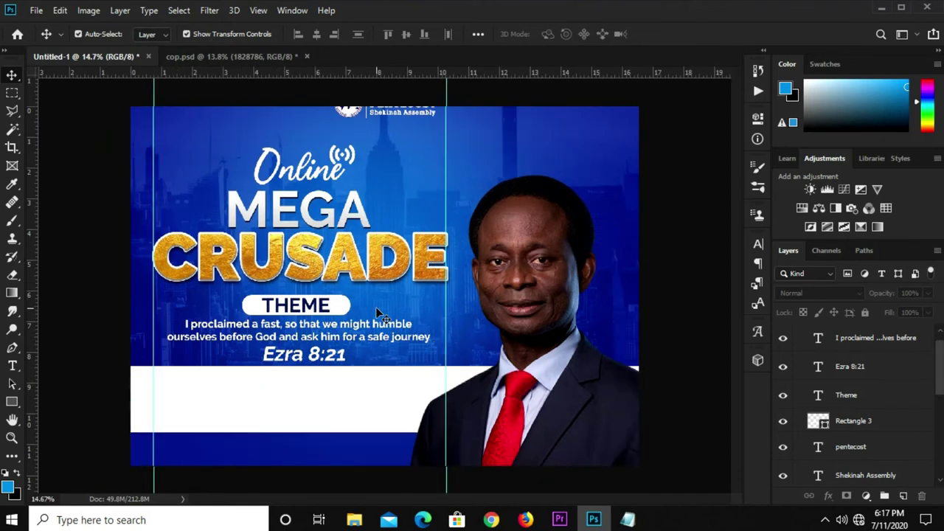
{"action": "scroll", "coordinate": [382, 111], "scroll_direction": "up", "scroll_amount": 1}
{"action": "left_click", "coordinate": [379, 96]}
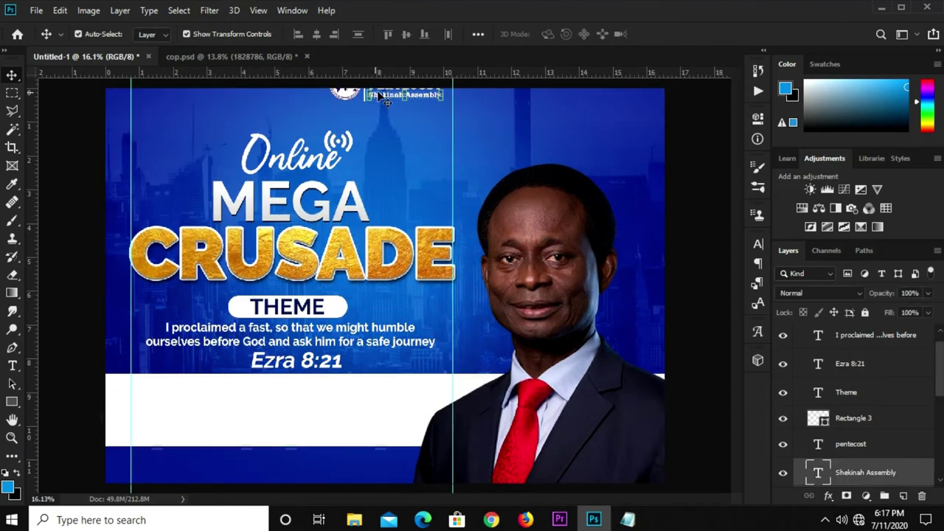
{"action": "scroll", "coordinate": [861, 450], "scroll_direction": "up", "scroll_amount": 1}
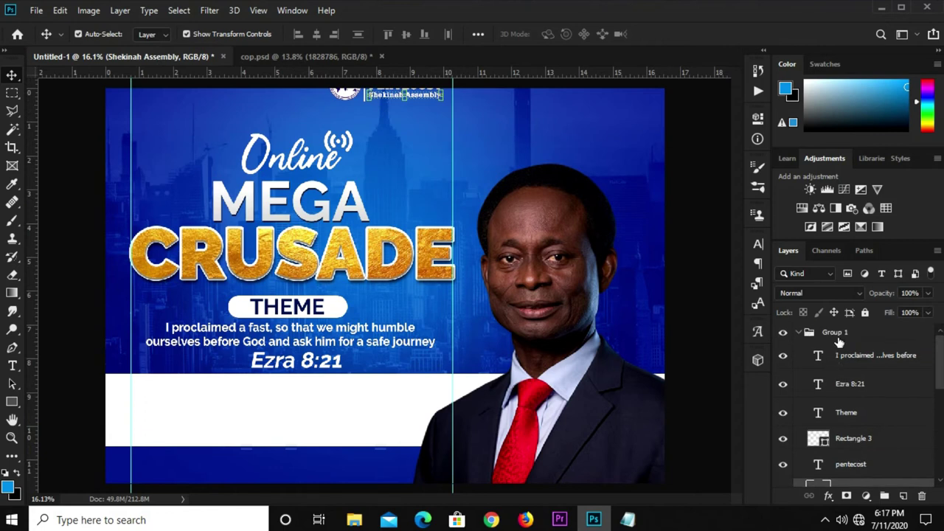
{"action": "scroll", "coordinate": [841, 354], "scroll_direction": "down", "scroll_amount": 2}
{"action": "scroll", "coordinate": [852, 398], "scroll_direction": "down", "scroll_amount": 2}
{"action": "scroll", "coordinate": [856, 417], "scroll_direction": "down", "scroll_amount": 2}
{"action": "left_click", "coordinate": [855, 382]}
{"action": "scroll", "coordinate": [546, 359], "scroll_direction": "down", "scroll_amount": 1}
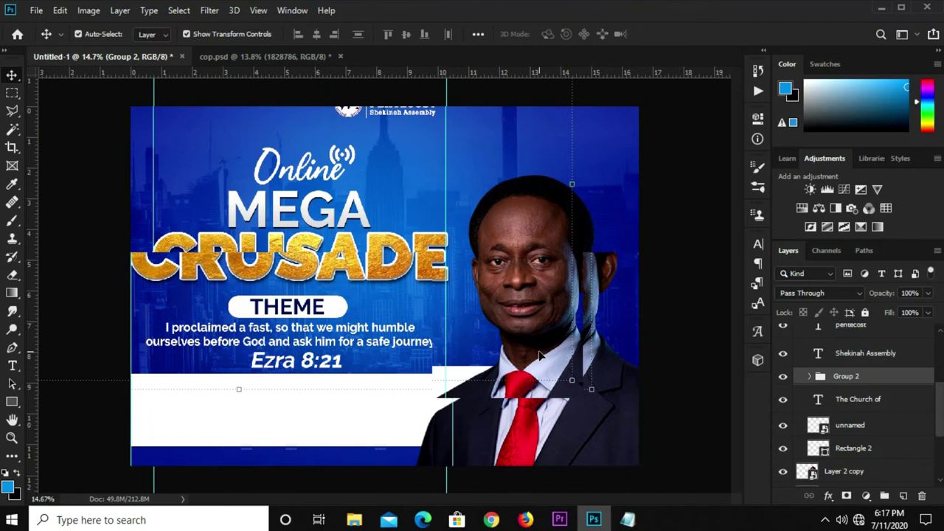
{"action": "scroll", "coordinate": [428, 270], "scroll_direction": "down", "scroll_amount": 1}
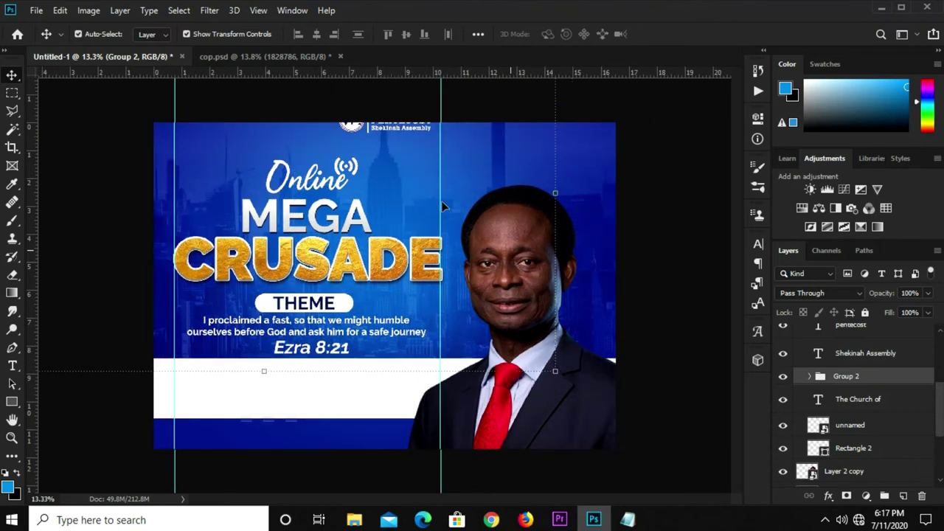
{"action": "scroll", "coordinate": [875, 417], "scroll_direction": "up", "scroll_amount": 1}
{"action": "scroll", "coordinate": [858, 386], "scroll_direction": "up", "scroll_amount": 2}
{"action": "scroll", "coordinate": [858, 385], "scroll_direction": "up", "scroll_amount": 1}
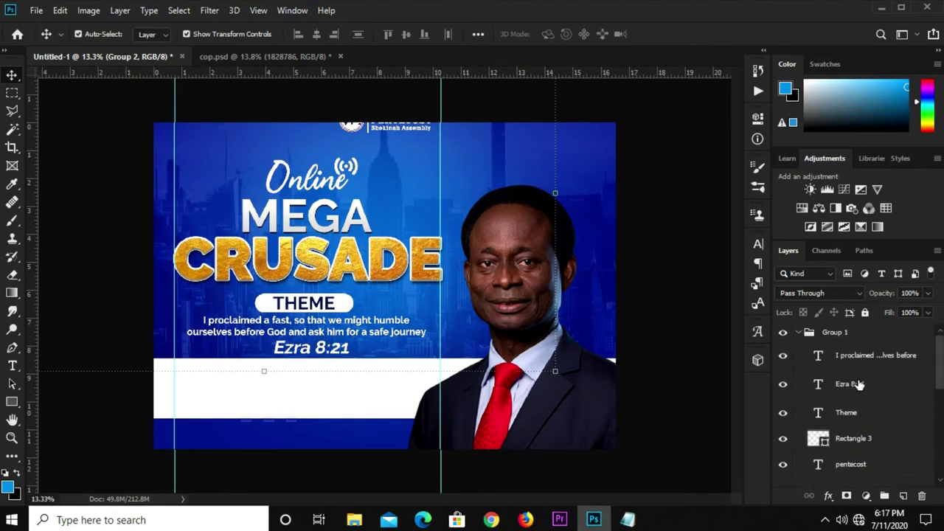
{"action": "scroll", "coordinate": [860, 422], "scroll_direction": "down", "scroll_amount": 2}
{"action": "scroll", "coordinate": [863, 422], "scroll_direction": "down", "scroll_amount": 1}
{"action": "scroll", "coordinate": [863, 422], "scroll_direction": "down", "scroll_amount": 2}
{"action": "scroll", "coordinate": [863, 421], "scroll_direction": "down", "scroll_amount": 1}
{"action": "scroll", "coordinate": [859, 424], "scroll_direction": "up", "scroll_amount": 1}
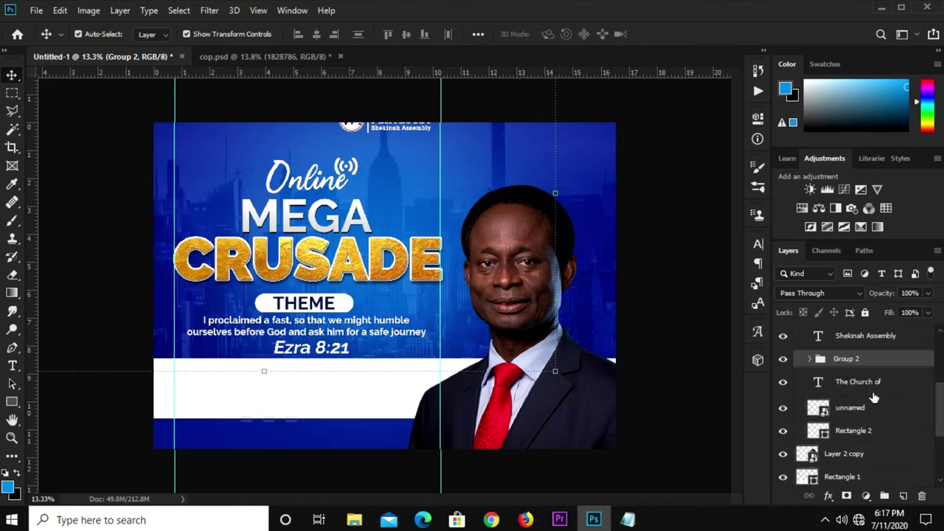
{"action": "scroll", "coordinate": [871, 402], "scroll_direction": "up", "scroll_amount": 1}
{"action": "left_click", "coordinate": [784, 396]}
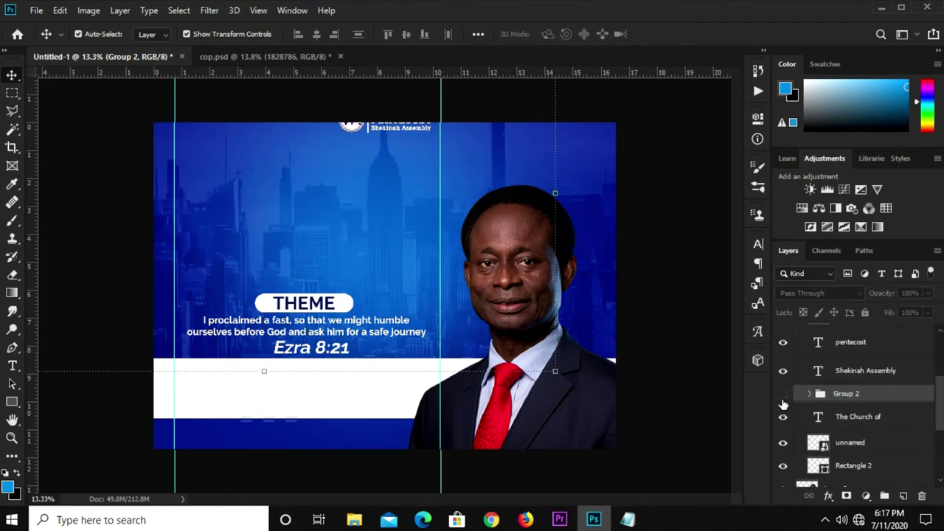
{"action": "left_click", "coordinate": [783, 396]}
{"action": "scroll", "coordinate": [811, 398], "scroll_direction": "up", "scroll_amount": 2}
{"action": "scroll", "coordinate": [837, 385], "scroll_direction": "up", "scroll_amount": 2}
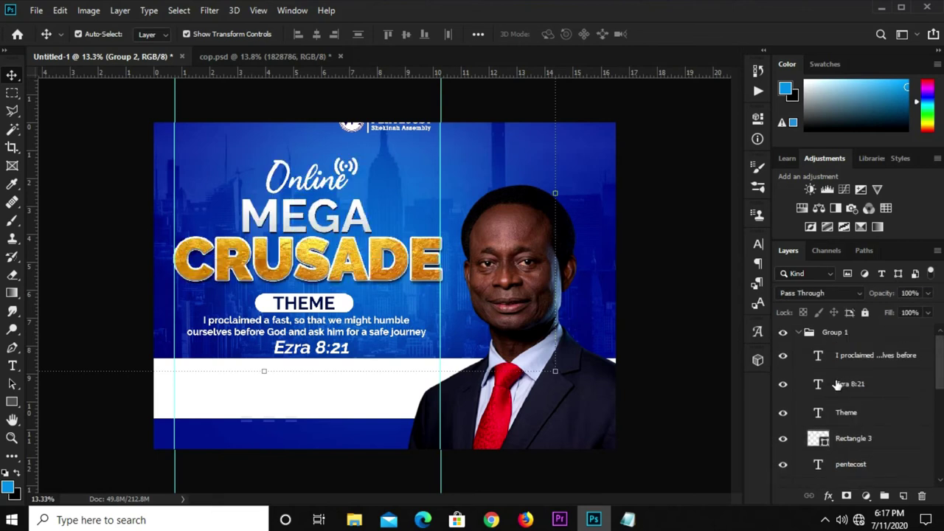
{"action": "left_click", "coordinate": [783, 339]}
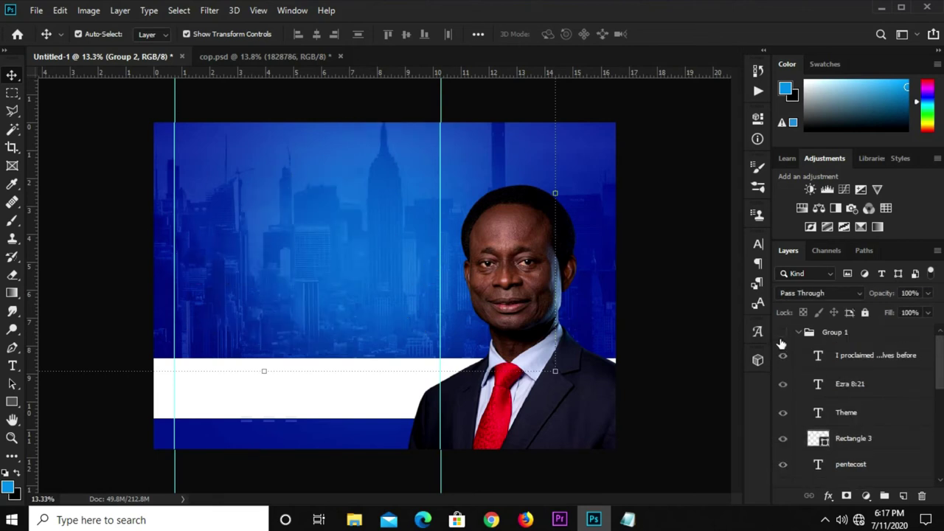
{"action": "left_click", "coordinate": [782, 339]}
{"action": "scroll", "coordinate": [862, 381], "scroll_direction": "down", "scroll_amount": 1}
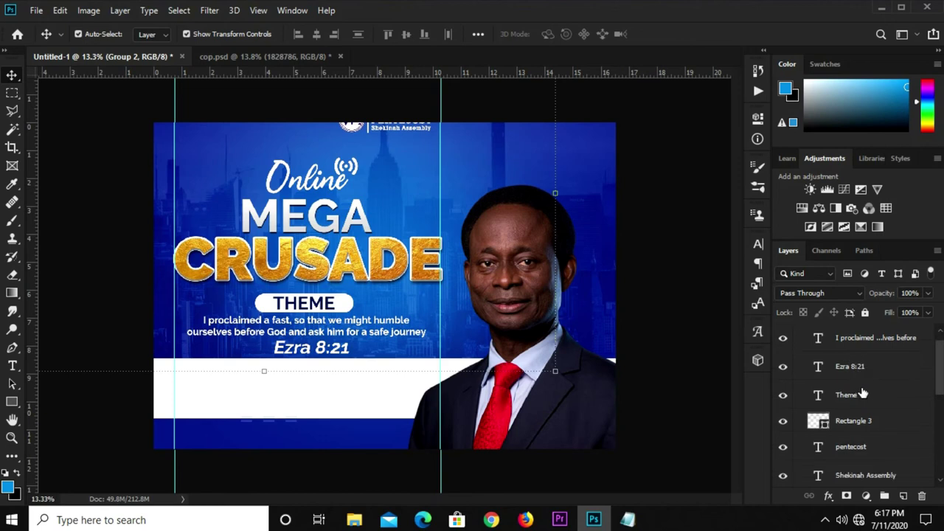
{"action": "scroll", "coordinate": [862, 395], "scroll_direction": "up", "scroll_amount": 1}
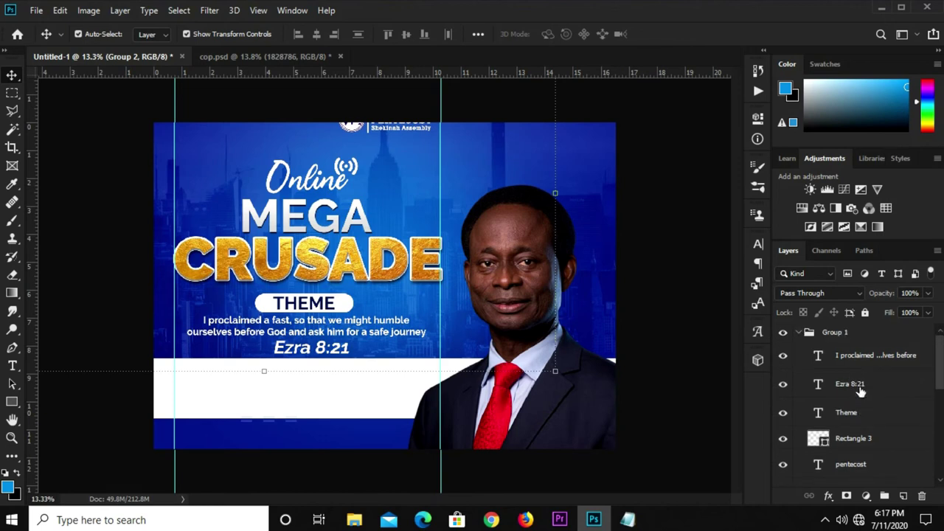
{"action": "scroll", "coordinate": [862, 395], "scroll_direction": "down", "scroll_amount": 5}
{"action": "scroll", "coordinate": [863, 402], "scroll_direction": "down", "scroll_amount": 2}
{"action": "scroll", "coordinate": [863, 403], "scroll_direction": "down", "scroll_amount": 1}
{"action": "scroll", "coordinate": [863, 402], "scroll_direction": "up", "scroll_amount": 2}
{"action": "scroll", "coordinate": [864, 404], "scroll_direction": "up", "scroll_amount": 1}
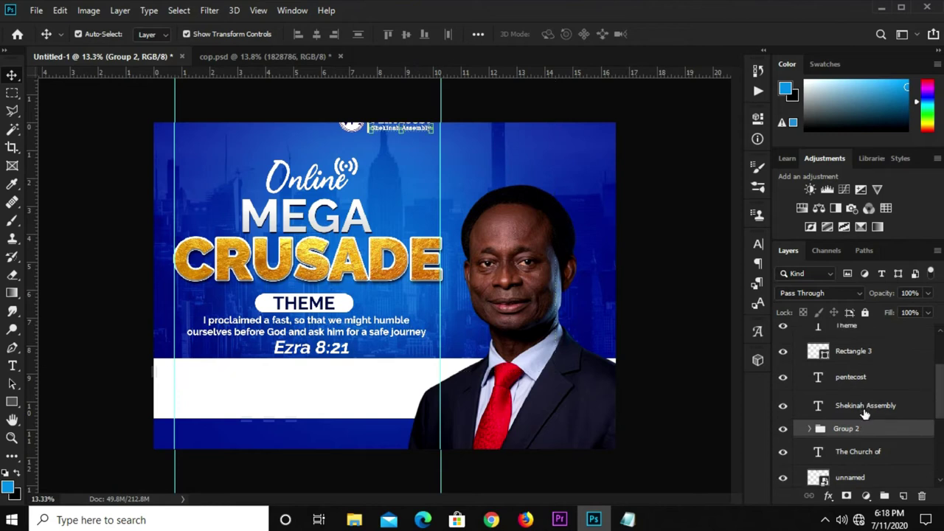
{"action": "left_click", "coordinate": [865, 415]}
{"action": "scroll", "coordinate": [865, 415], "scroll_direction": "up", "scroll_amount": 1}
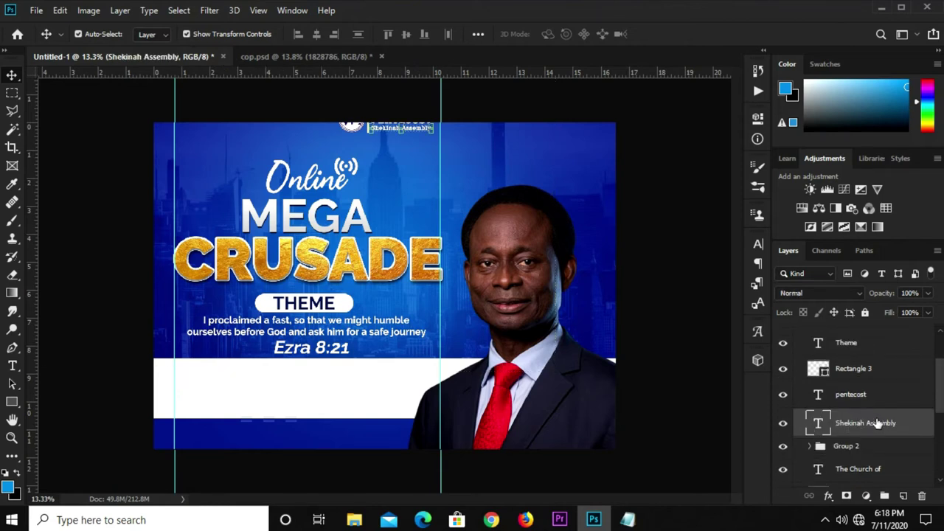
{"action": "scroll", "coordinate": [873, 426], "scroll_direction": "up", "scroll_amount": 1}
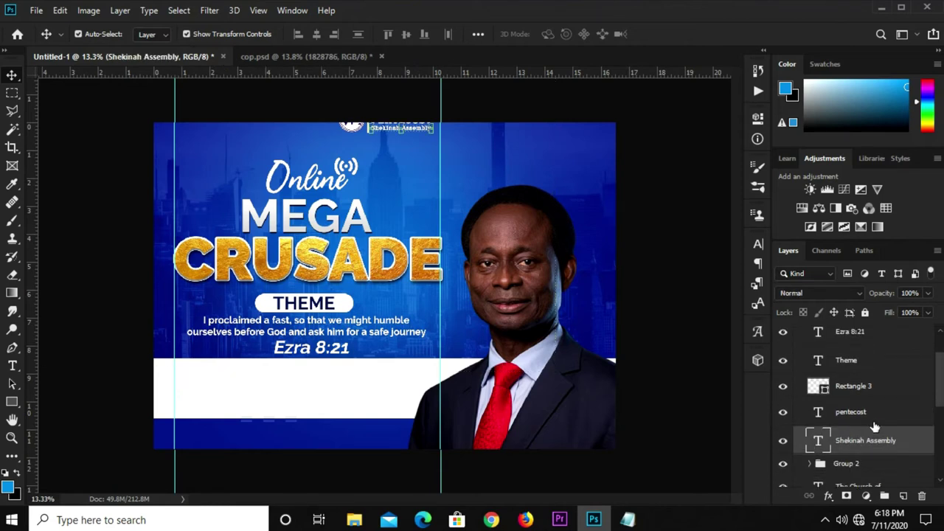
{"action": "left_click", "coordinate": [858, 391], "text": "shift"}
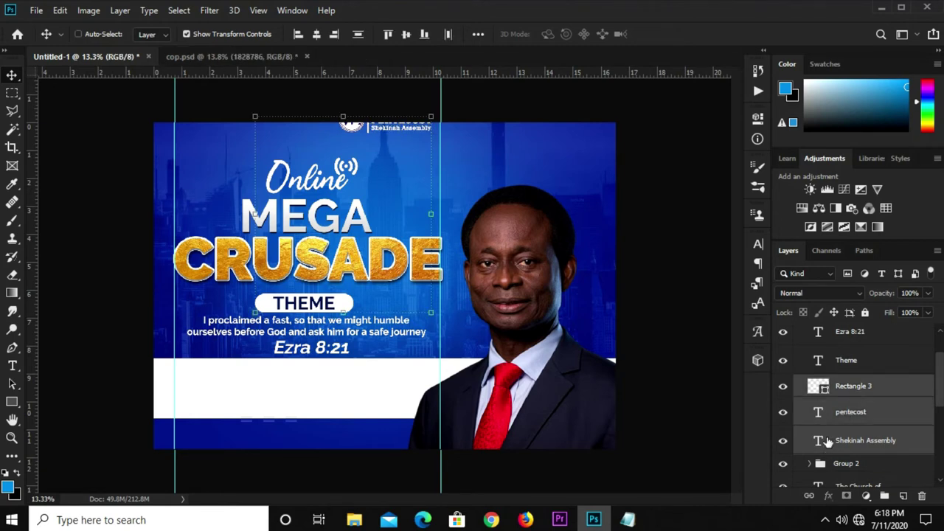
Step: Group Shekinah Assembly, The Church of, the unnamed logo layer and Rectangle 2 into Group 3
{"action": "left_click", "coordinate": [867, 388], "text": "ctrl"}
{"action": "scroll", "coordinate": [869, 434], "scroll_direction": "down", "scroll_amount": 2}
{"action": "scroll", "coordinate": [869, 434], "scroll_direction": "down", "scroll_amount": 1}
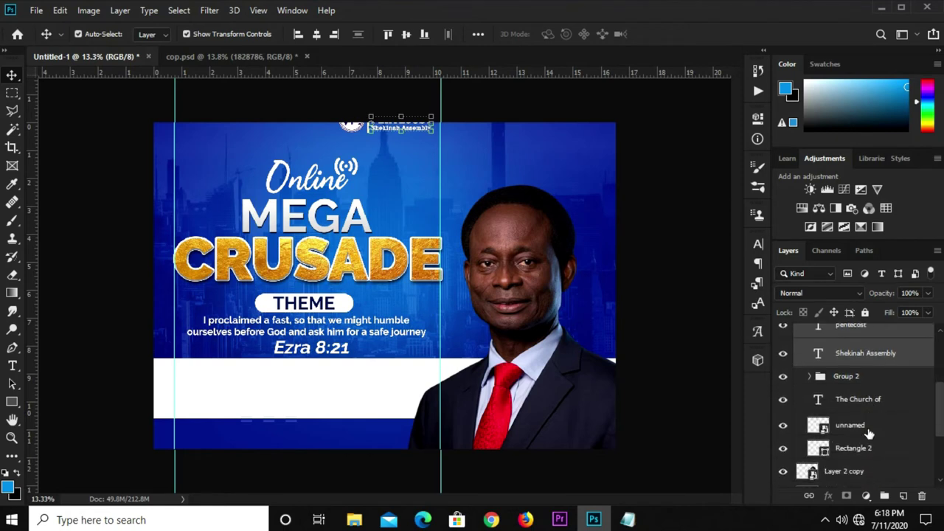
{"action": "left_click", "coordinate": [870, 410], "text": "ctrl"}
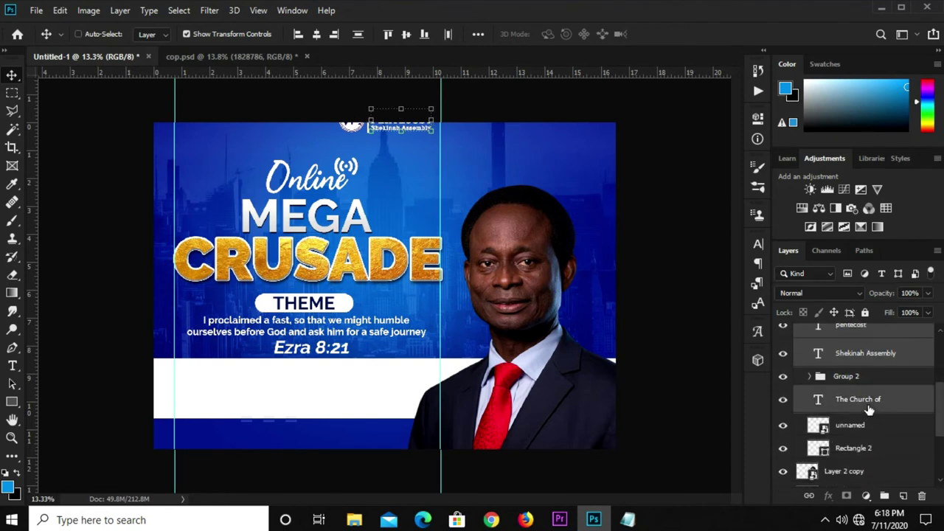
{"action": "left_click", "coordinate": [868, 433], "text": "ctrl"}
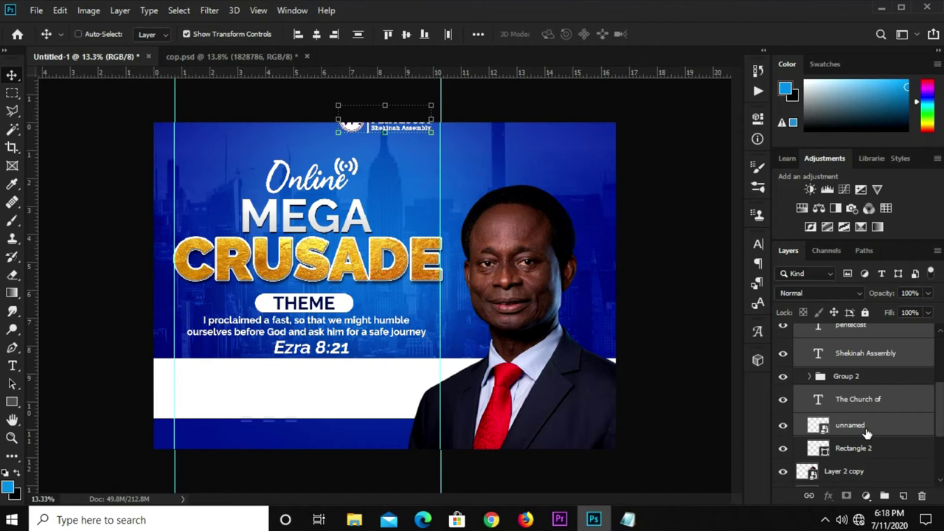
{"action": "left_click", "coordinate": [865, 449], "text": "ctrl"}
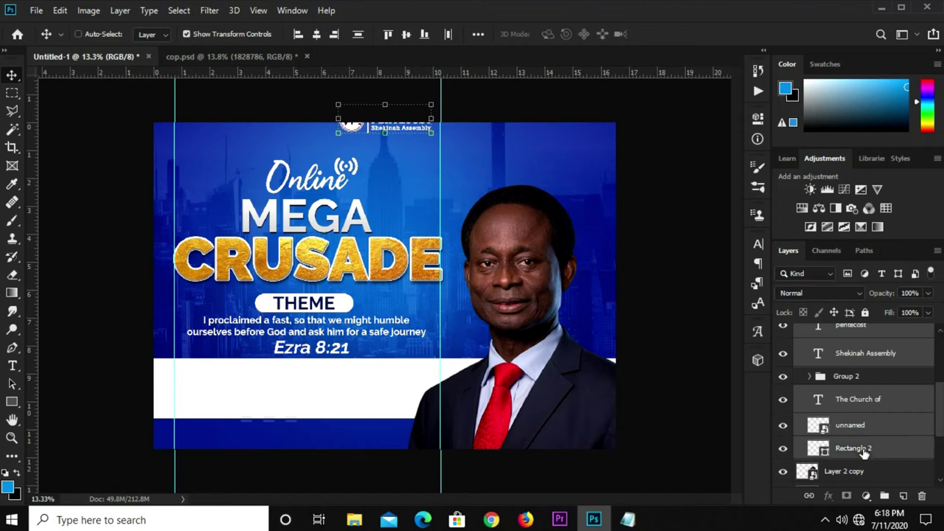
{"action": "key", "text": "ctrl+g"}
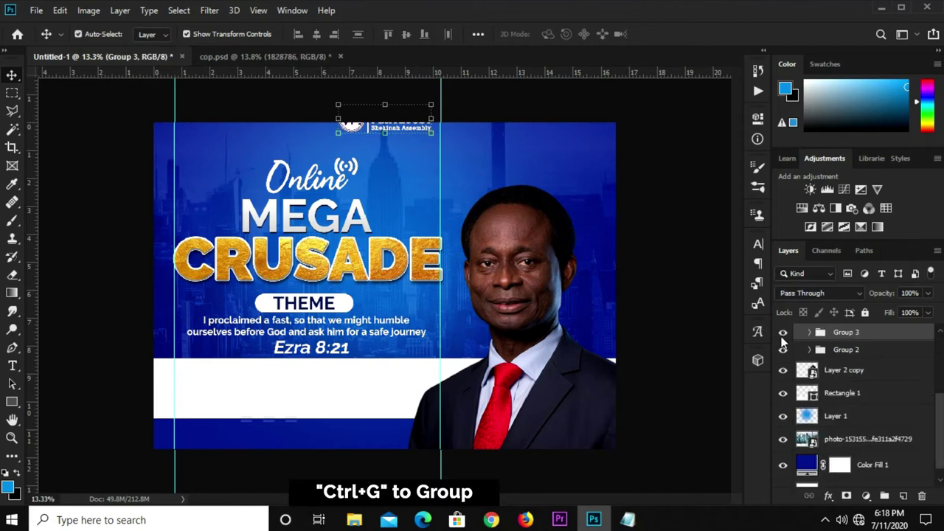
{"action": "left_click", "coordinate": [784, 333]}
{"action": "left_click", "coordinate": [783, 333]}
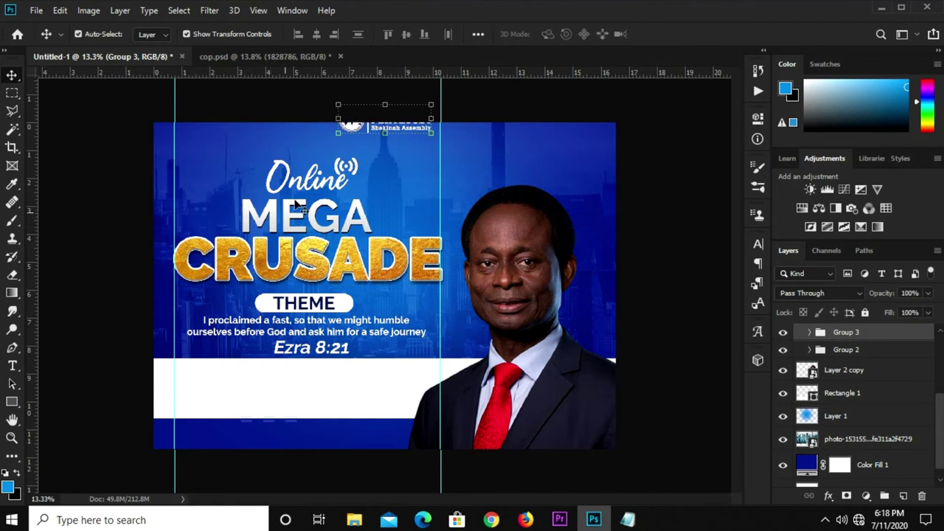
{"action": "scroll", "coordinate": [363, 127], "scroll_direction": "up", "scroll_amount": 1}
{"action": "scroll", "coordinate": [372, 117], "scroll_direction": "up", "scroll_amount": 1}
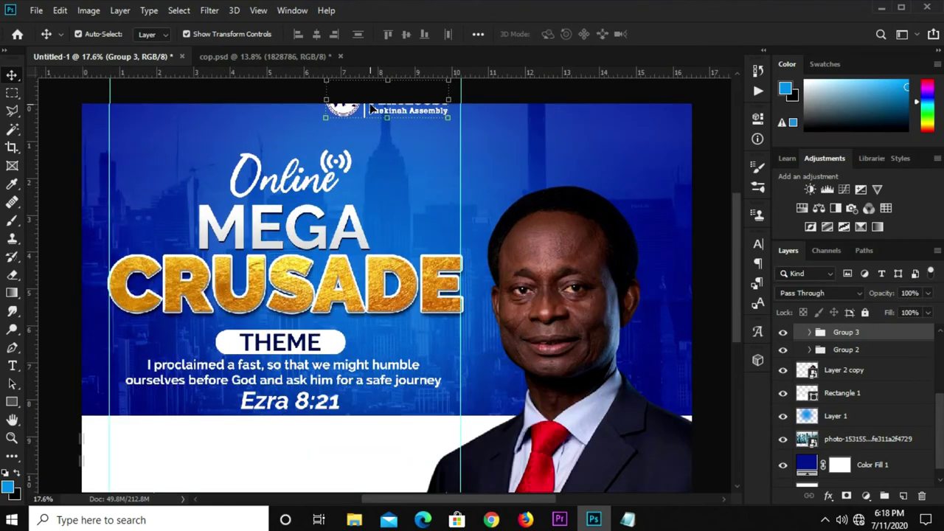
Step: Move Group 3 down so the church logo sits fully inside the flyer's top edge
{"action": "key", "text": "ctrl+t"}
{"action": "left_click_drag", "start_coordinate": [367, 120], "coordinate": [384, 143]}
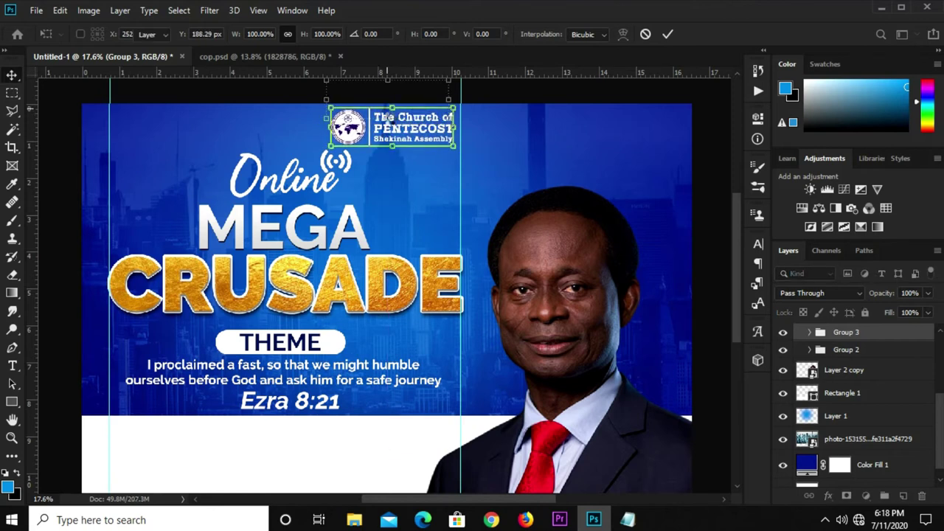
{"action": "key", "text": "Return"}
{"action": "left_click_drag", "start_coordinate": [392, 137], "coordinate": [392, 142]}
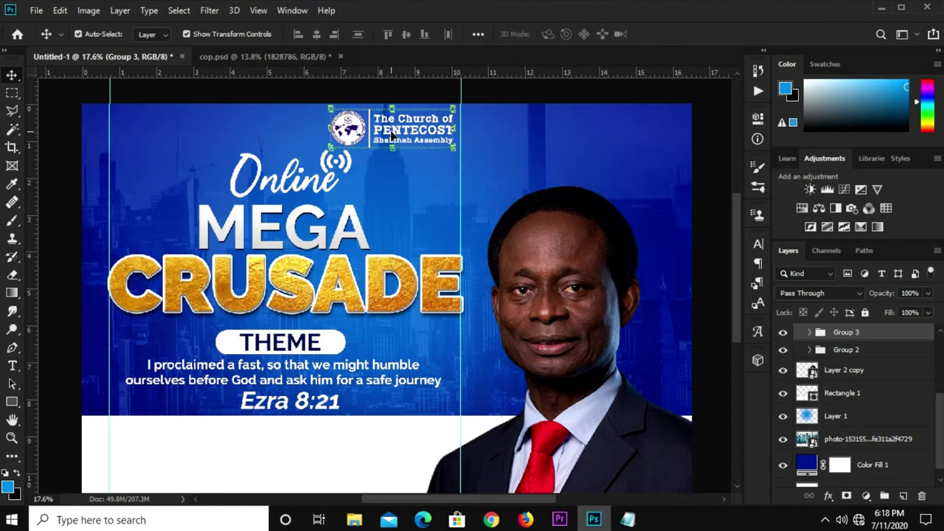
Step: Scale the Online text down
{"action": "left_click", "coordinate": [293, 192]}
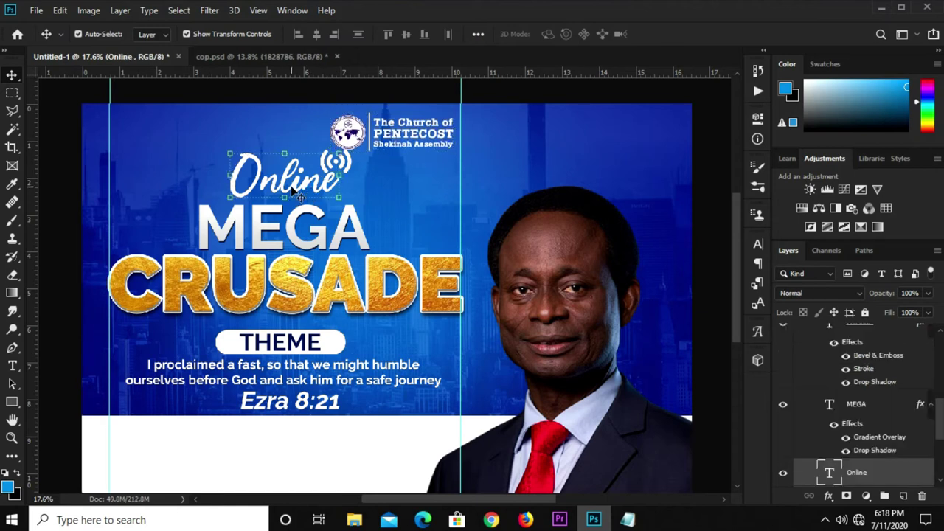
{"action": "key", "text": "ctrl+t"}
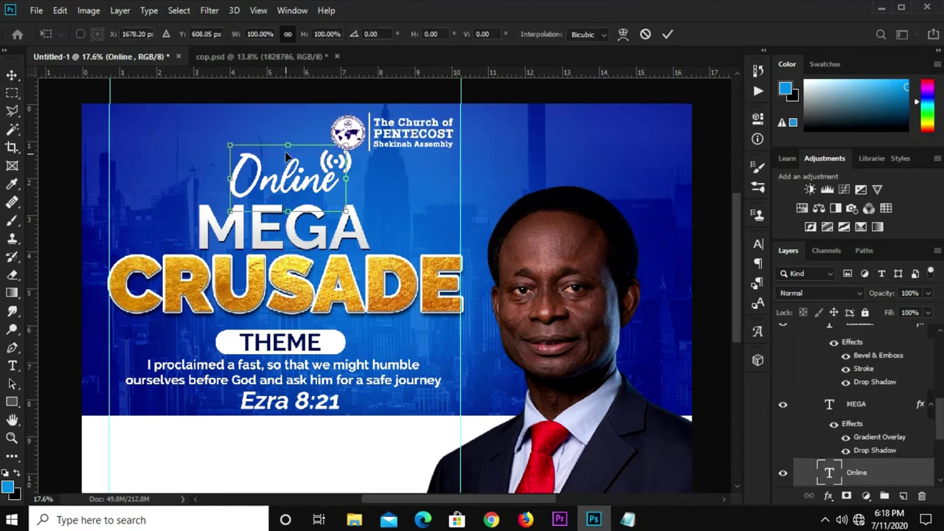
{"action": "left_click_drag", "start_coordinate": [287, 146], "coordinate": [287, 168]}
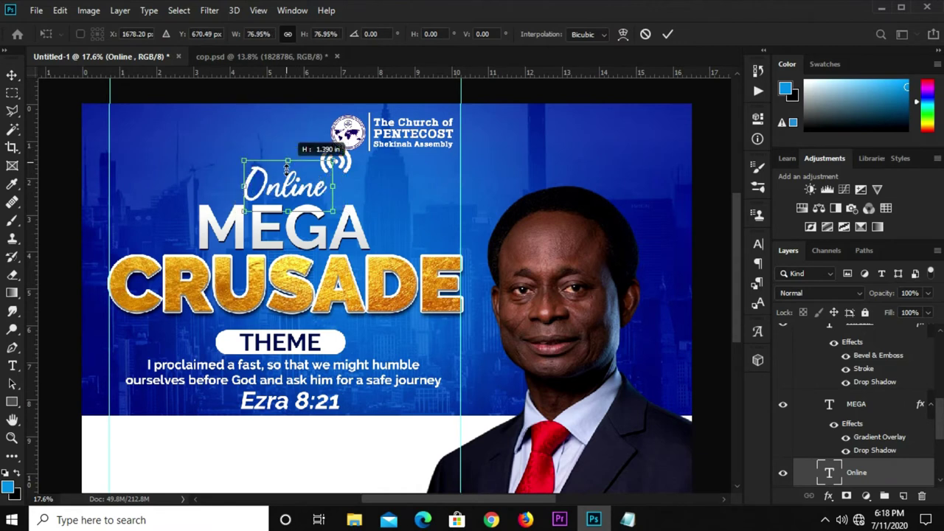
{"action": "key", "text": "Return"}
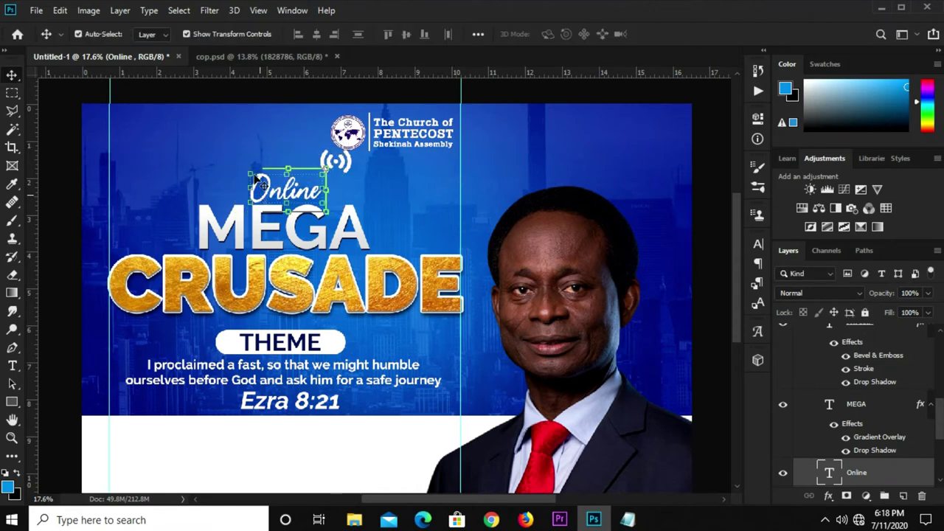
Step: Move the broadcast icon closer to the Online text
{"action": "left_click", "coordinate": [333, 164]}
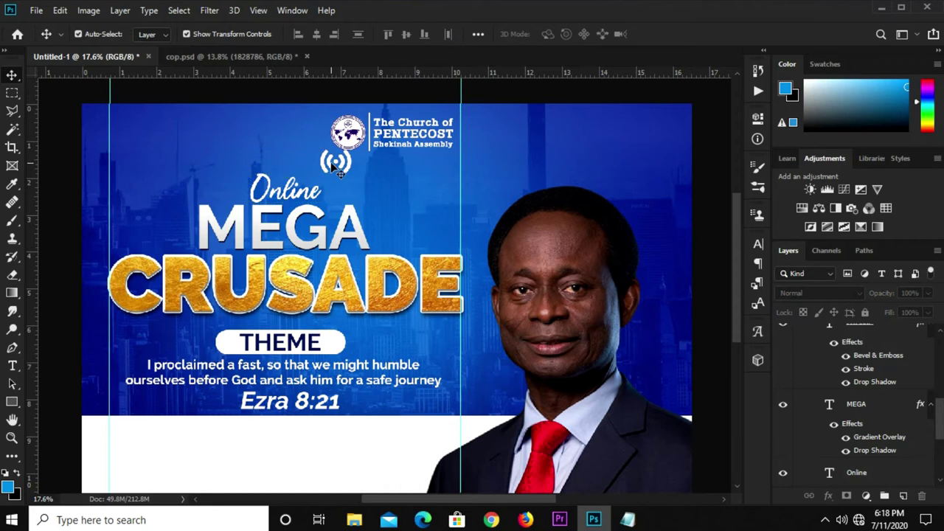
{"action": "scroll", "coordinate": [331, 165], "scroll_direction": "up", "scroll_amount": 2, "text": "alt"}
{"action": "scroll", "coordinate": [331, 165], "scroll_direction": "up", "scroll_amount": 1, "text": "alt"}
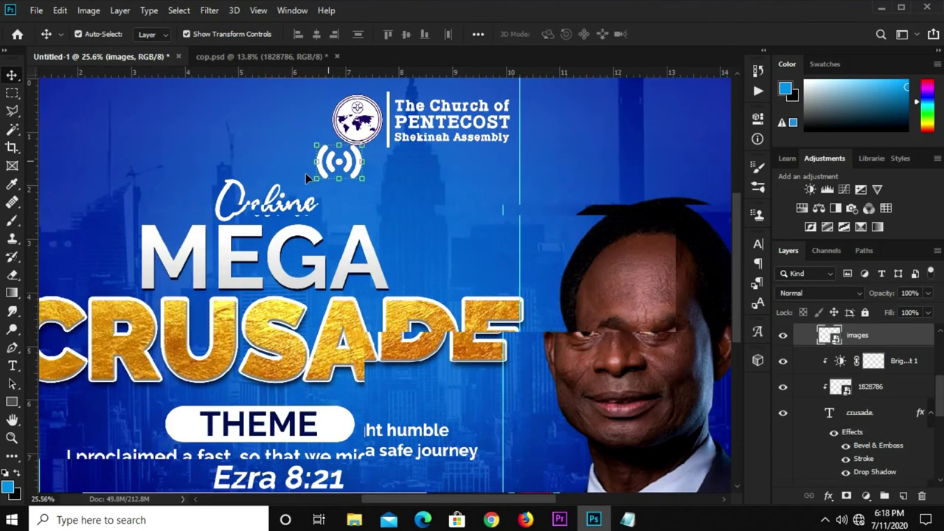
{"action": "left_click_drag", "start_coordinate": [330, 169], "coordinate": [309, 190]}
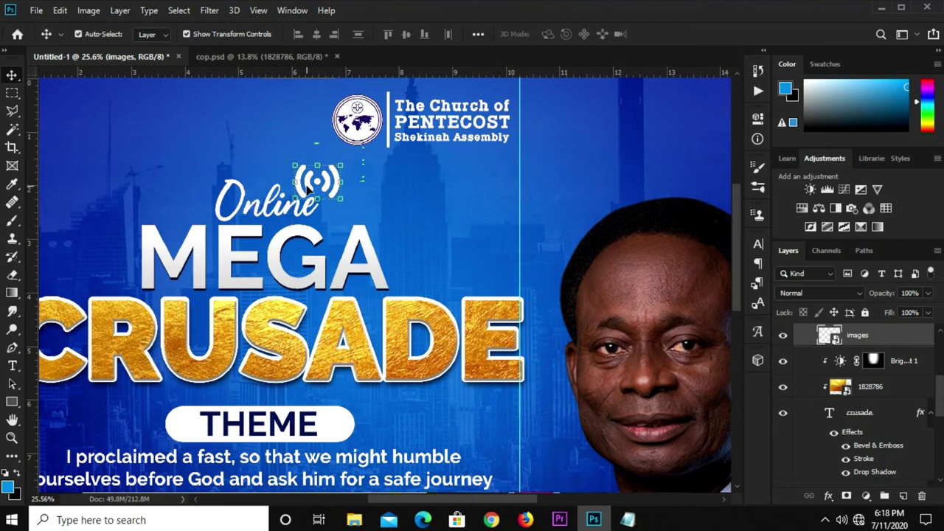
{"action": "scroll", "coordinate": [308, 190], "scroll_direction": "down", "scroll_amount": 2, "text": "alt"}
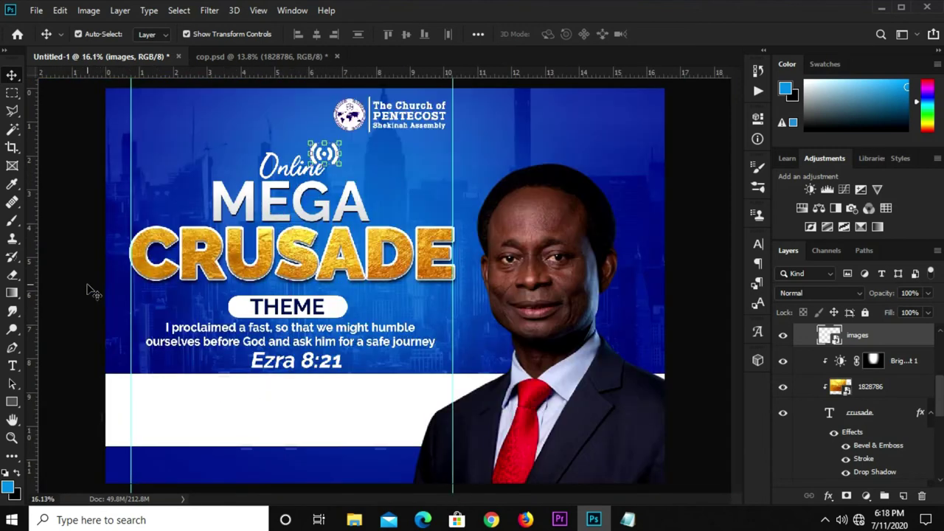
{"action": "left_click", "coordinate": [88, 290]}
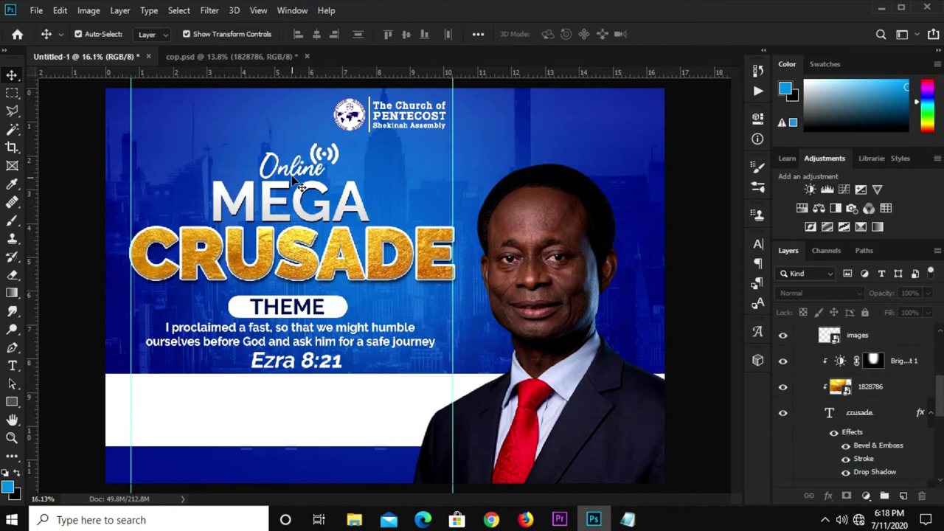
Step: Nudge the CRUSADE text layer down
{"action": "left_click", "coordinate": [291, 260]}
{"action": "key", "text": "ctrl+t"}
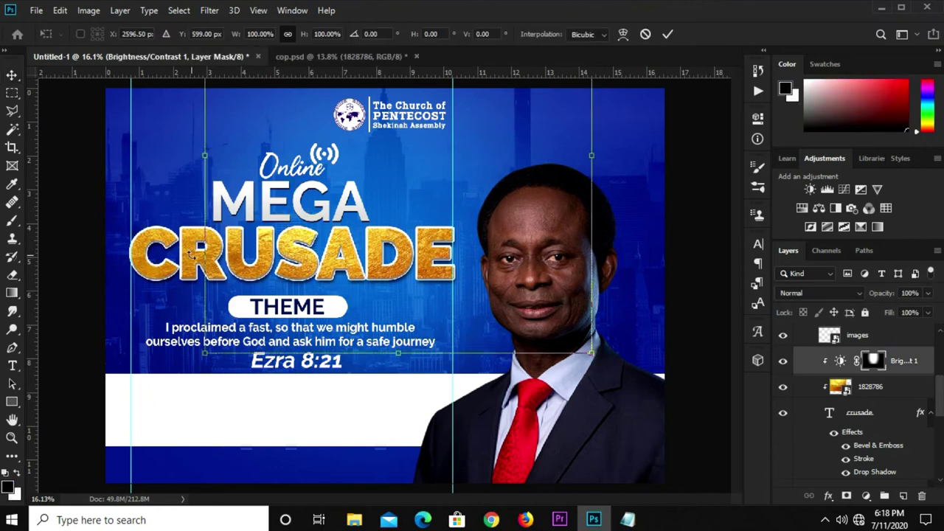
{"action": "key", "text": "Return"}
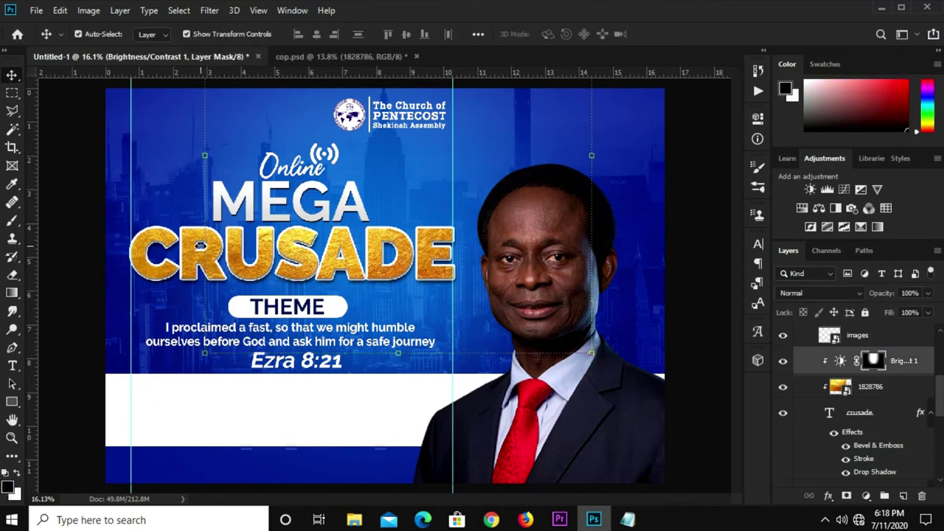
{"action": "right_click", "coordinate": [188, 262]}
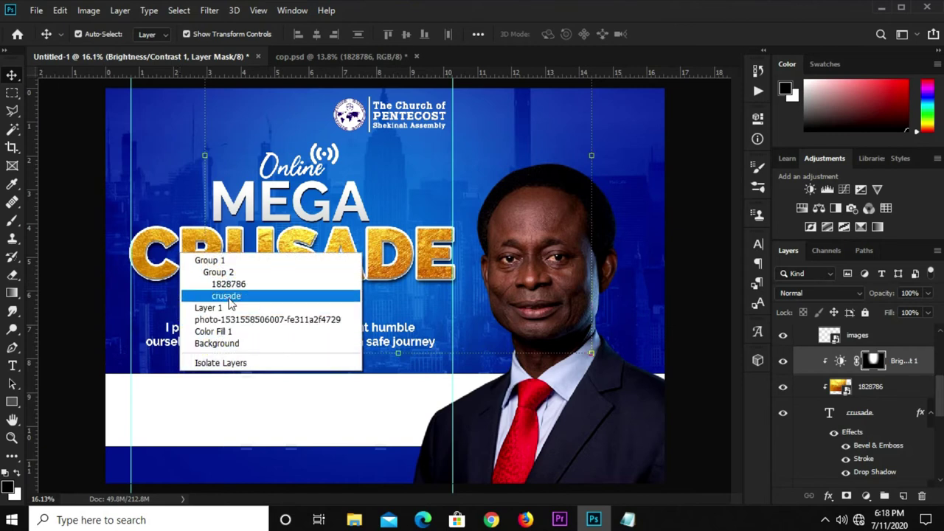
{"action": "left_click", "coordinate": [221, 294]}
{"action": "key", "text": "shift+Down"}
Step: Shrink the MEGA text to about 95%
{"action": "key", "text": "shift+Down"}
{"action": "key", "text": "shift+Down"}
{"action": "left_click", "coordinate": [248, 207]}
{"action": "key", "text": "shift+Down"}
{"action": "key", "text": "shift+Down"}
{"action": "key", "text": "shift+Down"}
{"action": "key", "text": "shift+Down"}
{"action": "key", "text": "shift+Down"}
{"action": "key", "text": "shift+Down"}
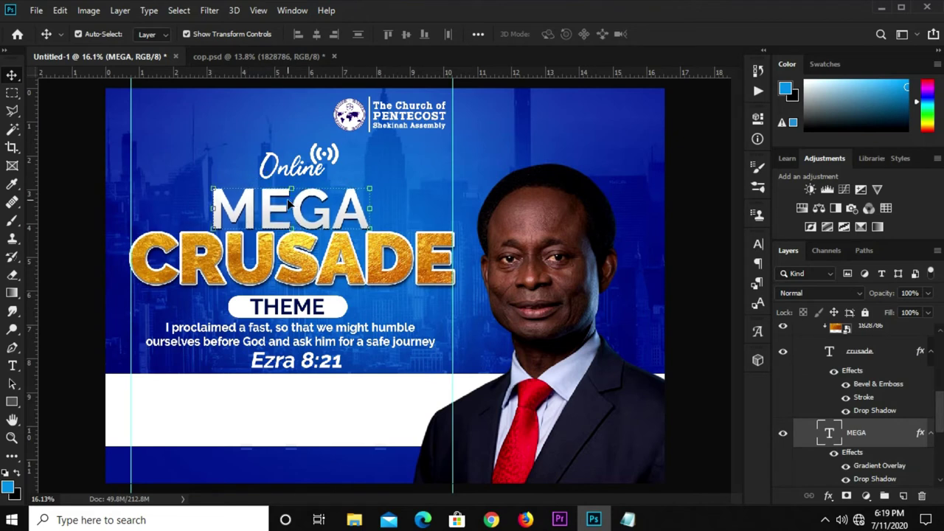
{"action": "key", "text": "ctrl+t"}
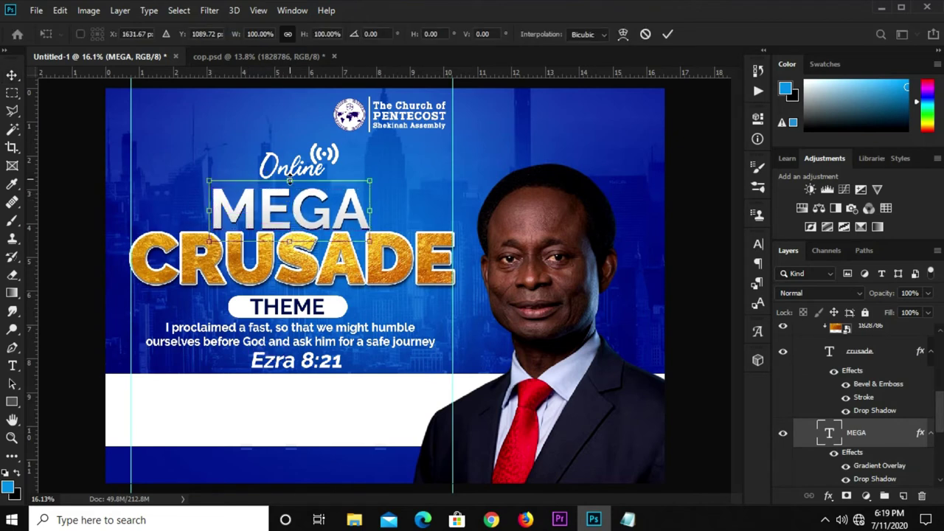
{"action": "left_click_drag", "start_coordinate": [289, 181], "coordinate": [283, 202]}
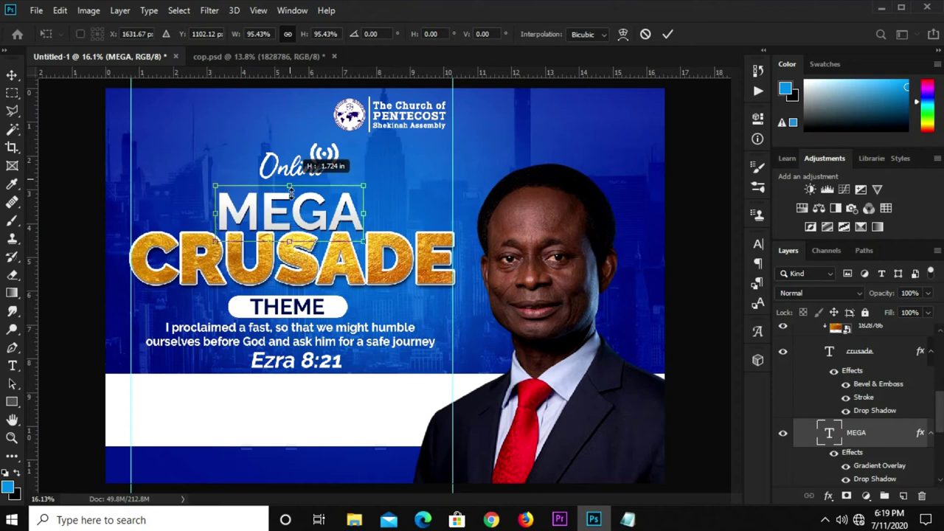
{"action": "key", "text": "Return"}
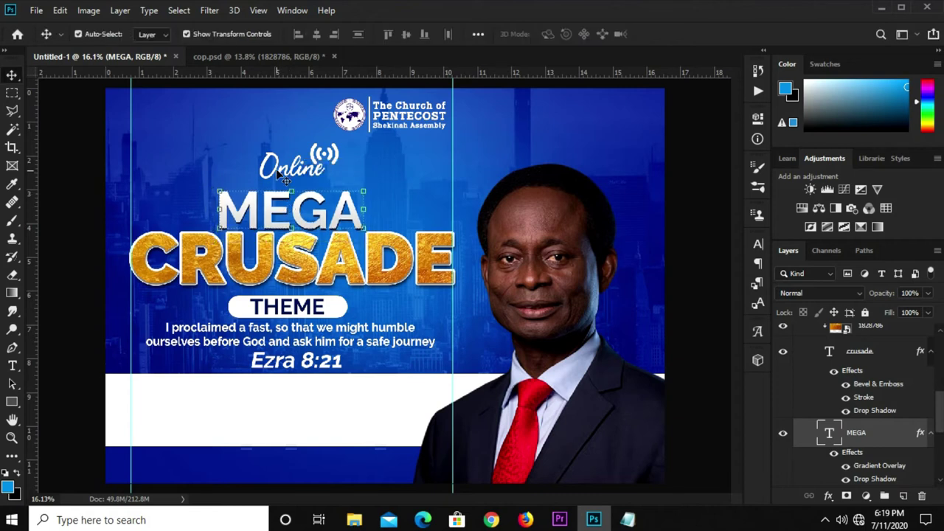
Step: Lower the Online text and broadcast icon slightly, closer to MEGA
{"action": "left_click", "coordinate": [319, 155]}
{"action": "left_click_drag", "start_coordinate": [319, 156], "coordinate": [321, 169]}
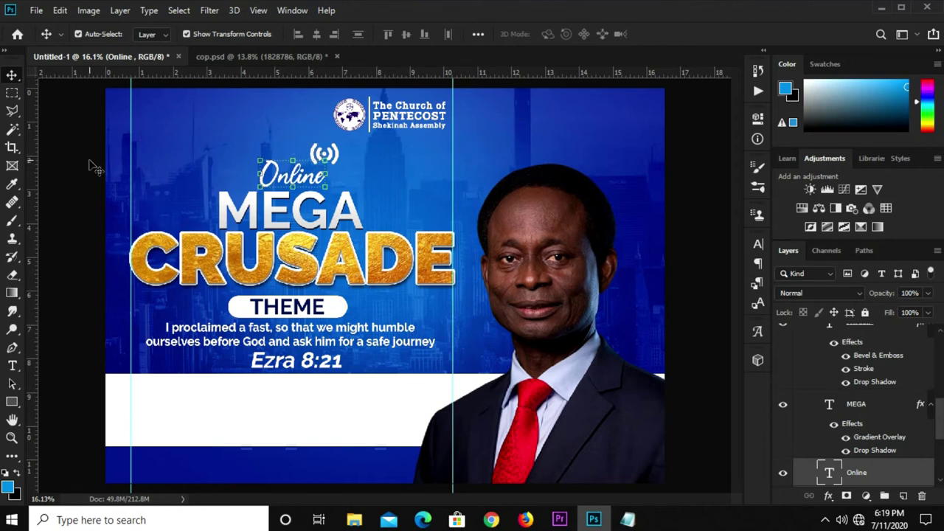
{"action": "left_click", "coordinate": [314, 153]}
{"action": "left_click_drag", "start_coordinate": [314, 153], "coordinate": [314, 158]}
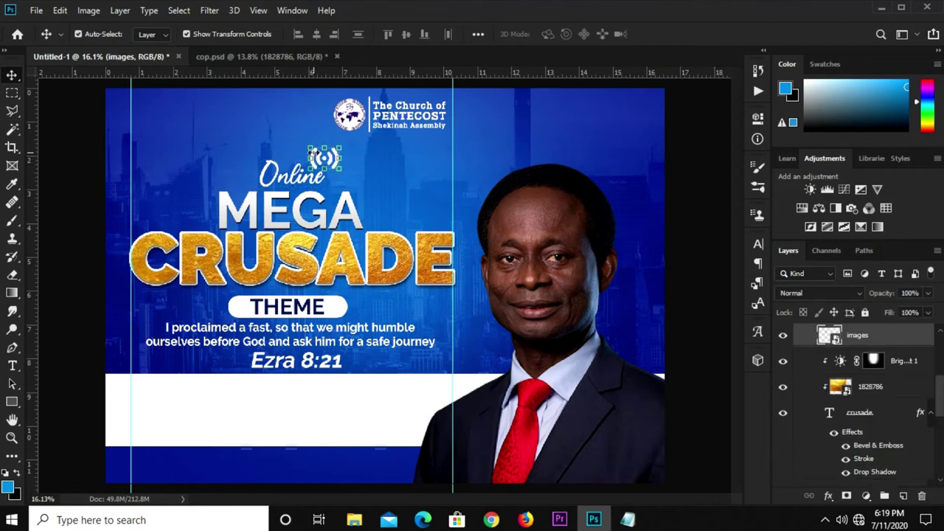
{"action": "left_click", "coordinate": [74, 198]}
{"action": "scroll", "coordinate": [126, 258], "scroll_direction": "down", "scroll_amount": 2}
Step: Drag the PENT tv logo from cop.psd into the flyer's white bottom bar
{"action": "left_click", "coordinate": [209, 57]}
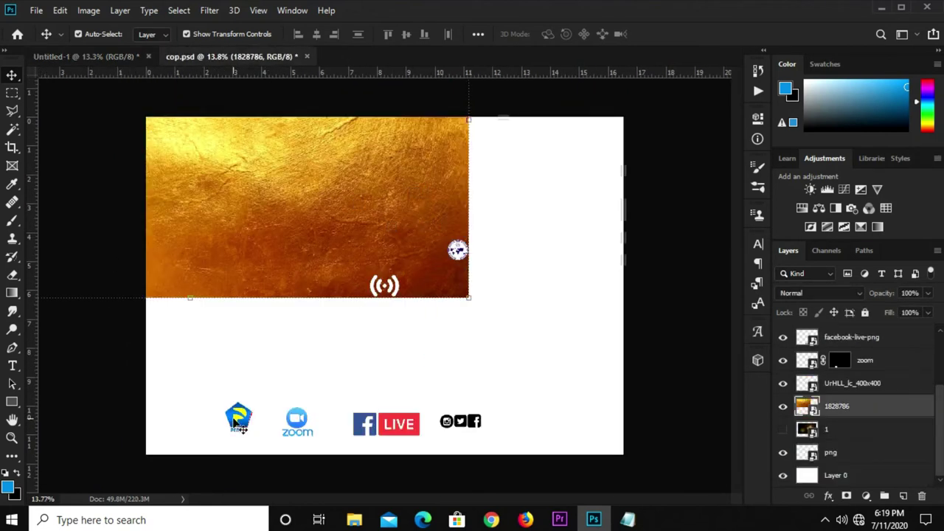
{"action": "left_click_drag", "start_coordinate": [237, 421], "coordinate": [56, 57]}
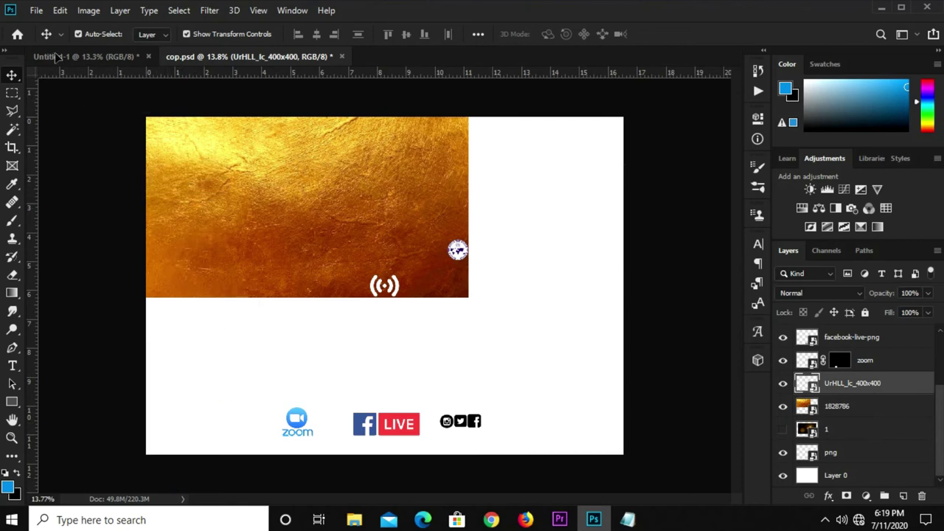
{"action": "mouse_move", "coordinate": [59, 58]}
{"action": "left_mouse_down"}
{"action": "mouse_move", "coordinate": [235, 390]}
{"action": "mouse_move", "coordinate": [202, 391]}
{"action": "left_mouse_up"}
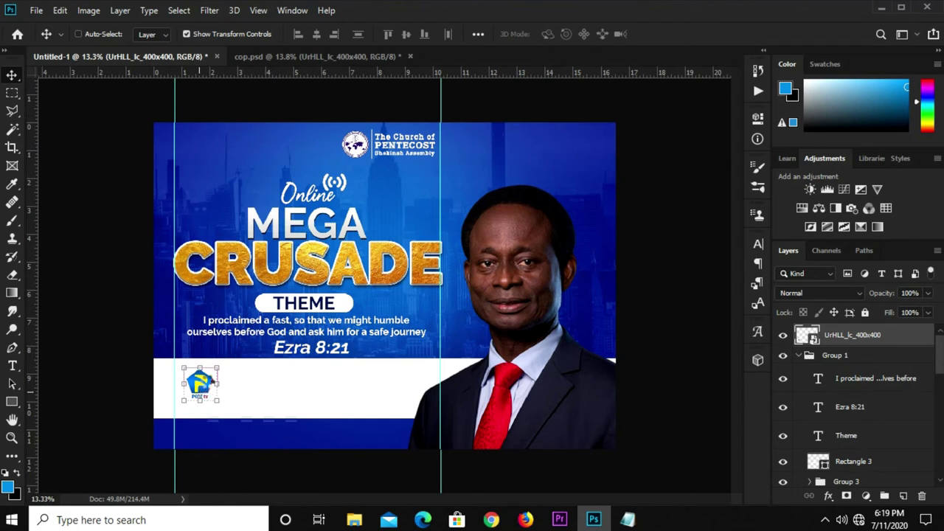
Step: Scale the PENT tv logo to about 37% to fit the bar's left end
{"action": "key", "text": "ctrl+t"}
{"action": "mouse_move", "coordinate": [200, 402]}
{"action": "left_mouse_down"}
{"action": "mouse_move", "coordinate": [202, 419]}
{"action": "mouse_move", "coordinate": [220, 414]}
{"action": "left_mouse_up"}
{"action": "key", "text": "Return"}
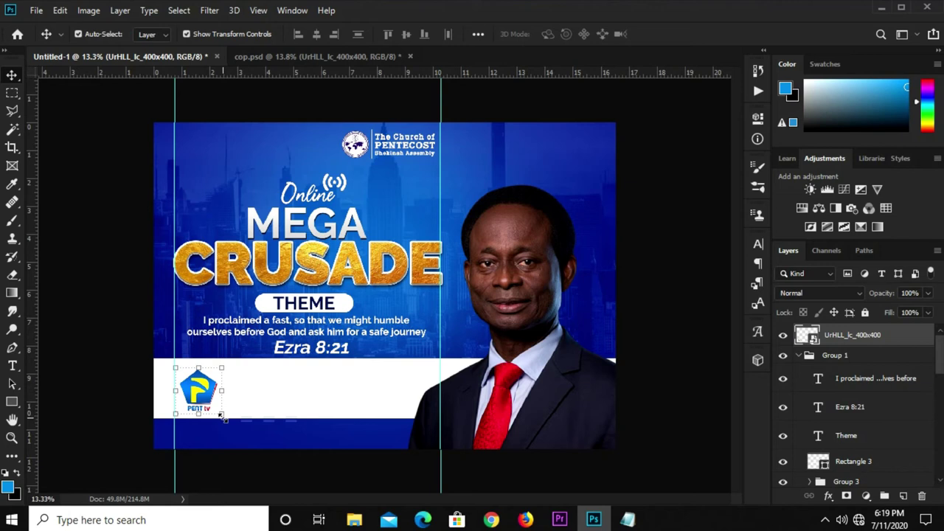
{"action": "key", "text": "ctrl+t"}
{"action": "left_click_drag", "start_coordinate": [221, 415], "coordinate": [216, 412]}
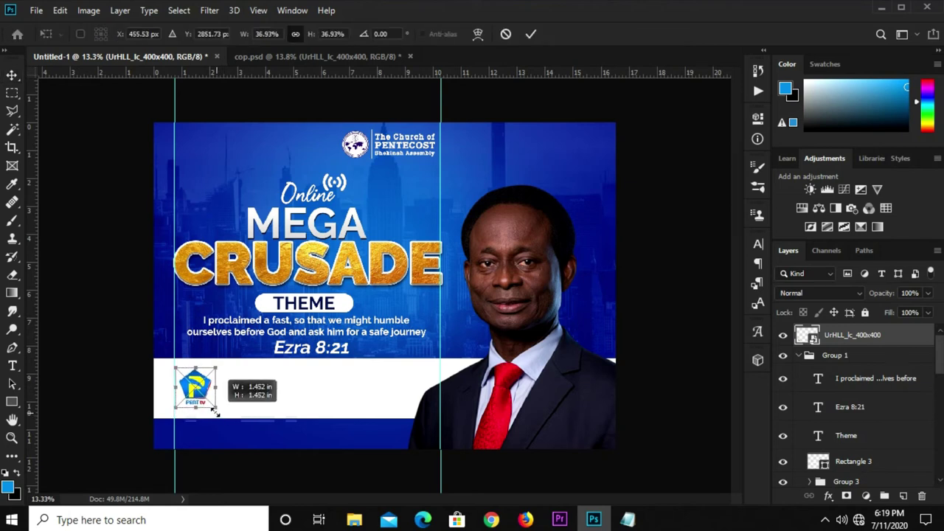
{"action": "key", "text": "Return"}
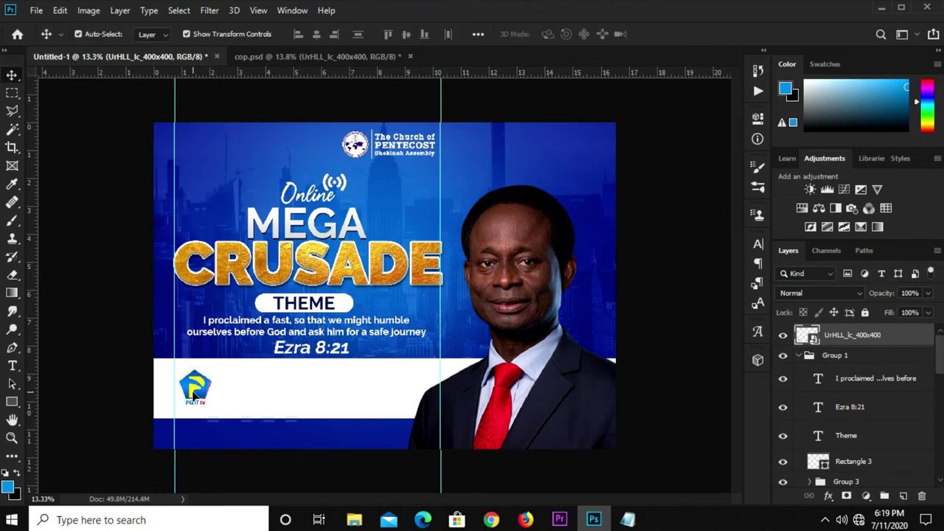
Step: Bring the Zoom logo from cop.psd into the flyer and enlarge it slightly
{"action": "left_click", "coordinate": [284, 57]}
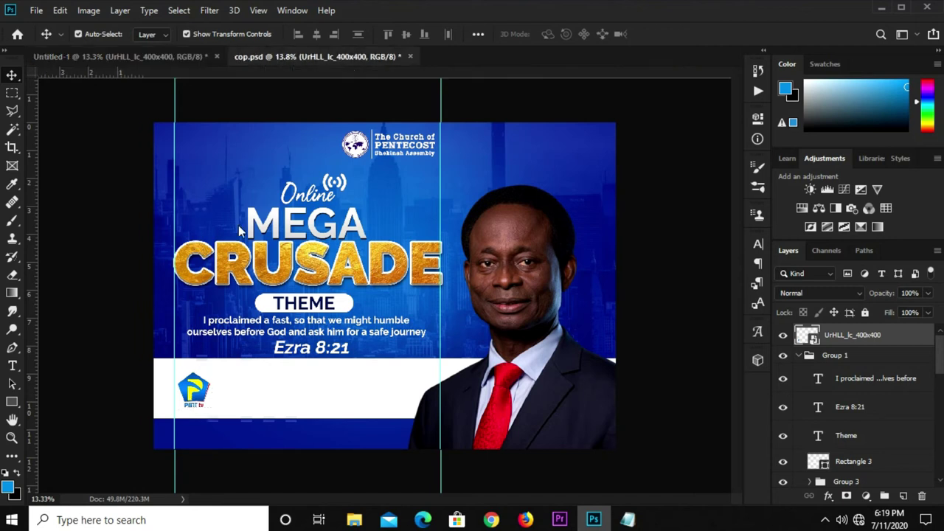
{"action": "mouse_move", "coordinate": [308, 433]}
{"action": "left_mouse_down"}
{"action": "mouse_move", "coordinate": [62, 66]}
{"action": "mouse_move", "coordinate": [242, 397]}
{"action": "left_mouse_up"}
{"action": "key", "text": "ctrl+t"}
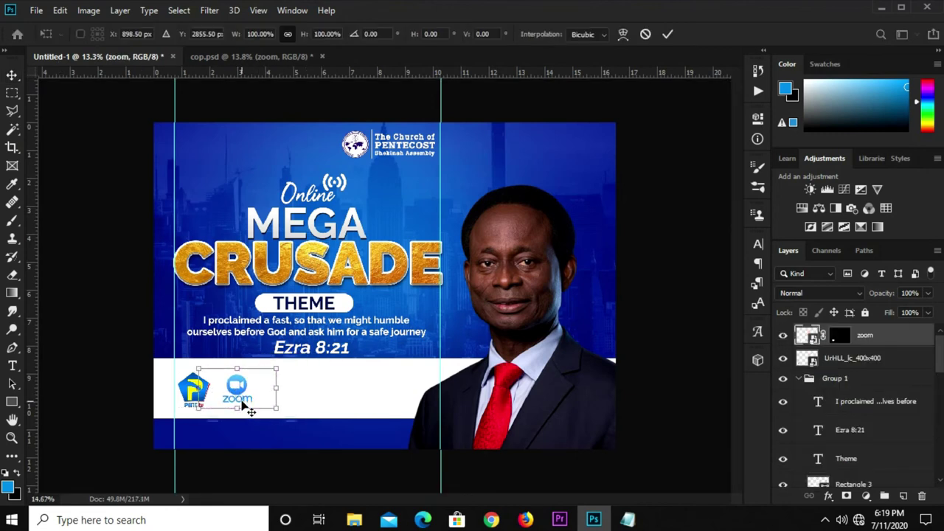
{"action": "key", "text": "ctrl+plus"}
{"action": "left_click_drag", "start_coordinate": [207, 437], "coordinate": [232, 417]}
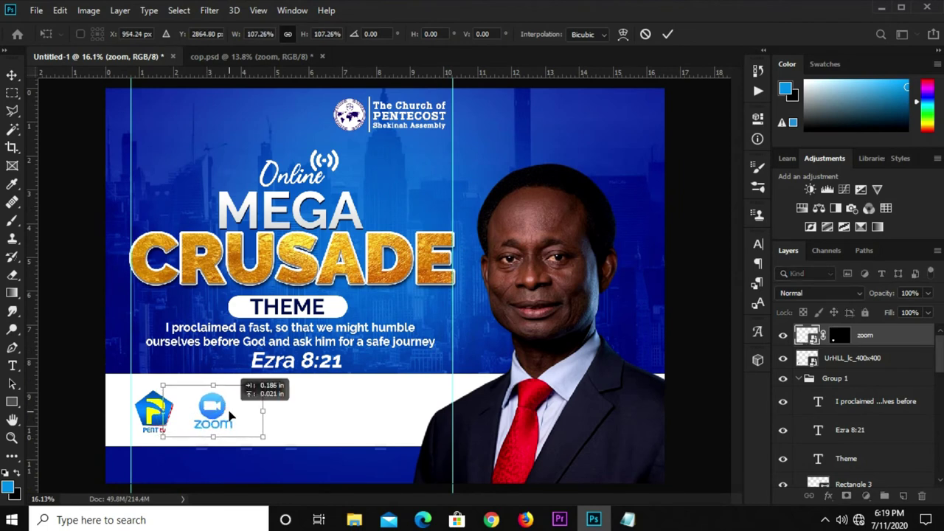
{"action": "key", "text": "Return"}
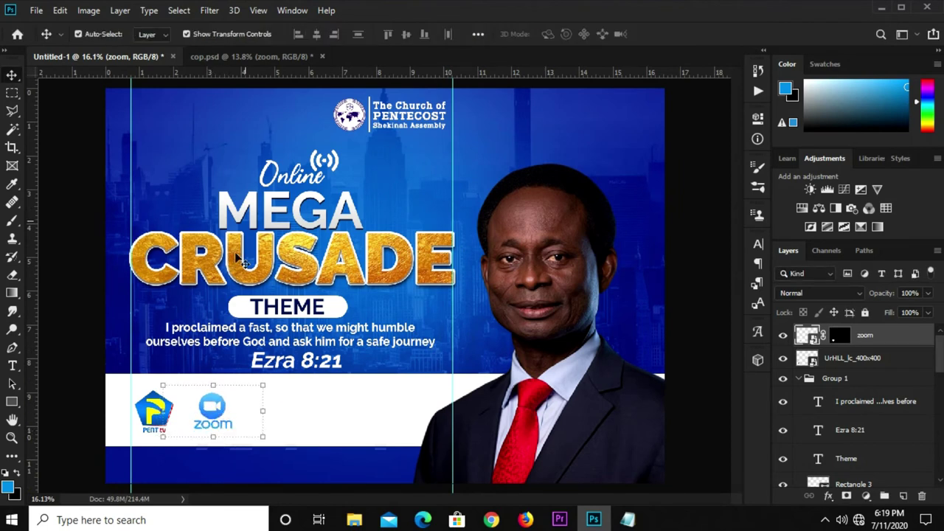
Step: Bring the Facebook LIVE logo from cop.psd beside the Zoom logo and enlarge it
{"action": "key", "text": "ctrl+Tab"}
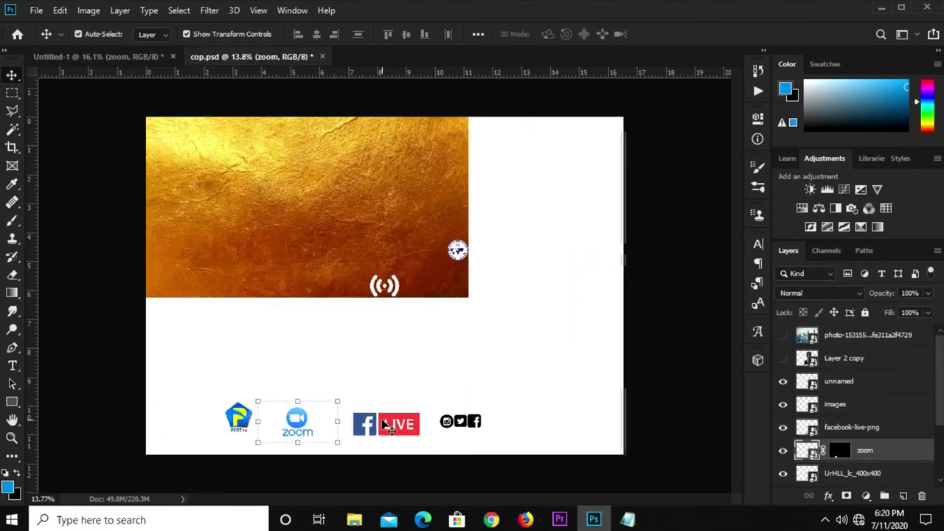
{"action": "left_click", "coordinate": [389, 430]}
{"action": "left_click_drag", "start_coordinate": [393, 429], "coordinate": [83, 48]}
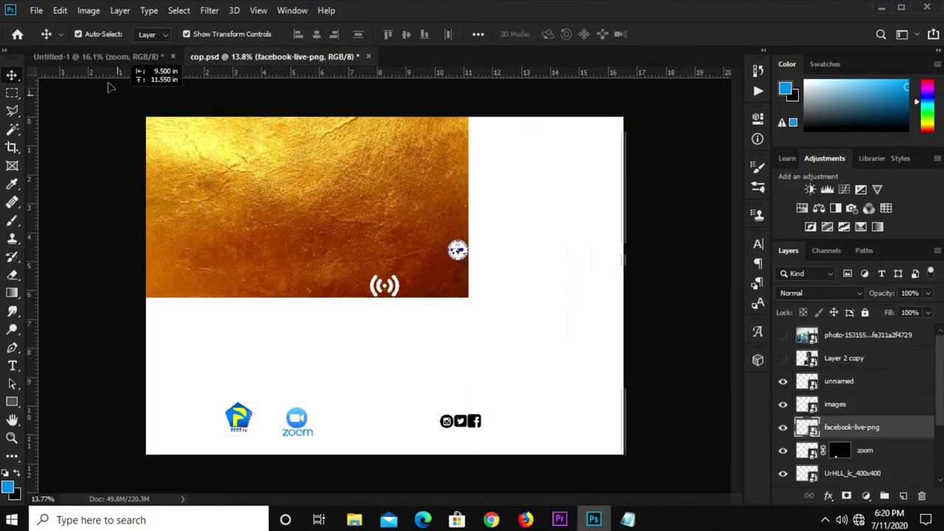
{"action": "mouse_move", "coordinate": [118, 103]}
{"action": "left_mouse_down"}
{"action": "mouse_move", "coordinate": [77, 57]}
{"action": "mouse_move", "coordinate": [207, 158]}
{"action": "left_mouse_up"}
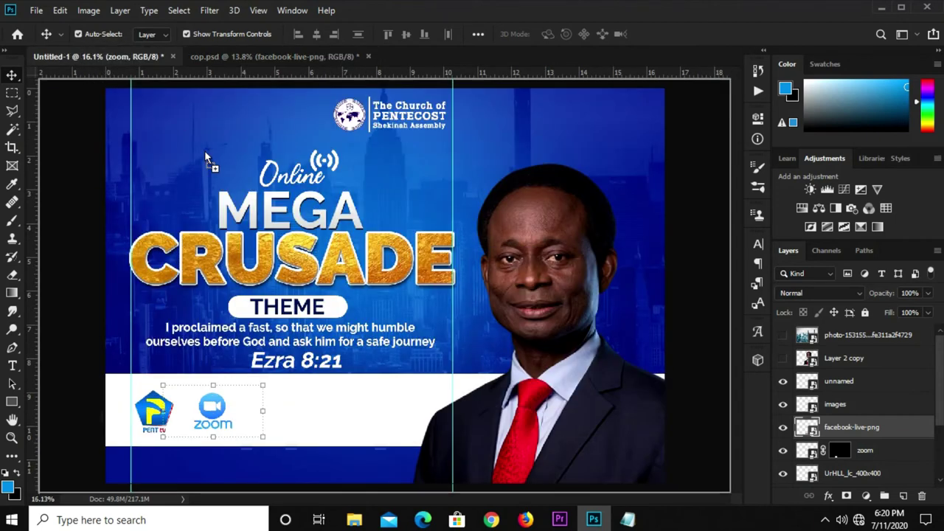
{"action": "left_click_drag", "start_coordinate": [305, 411], "coordinate": [305, 411]}
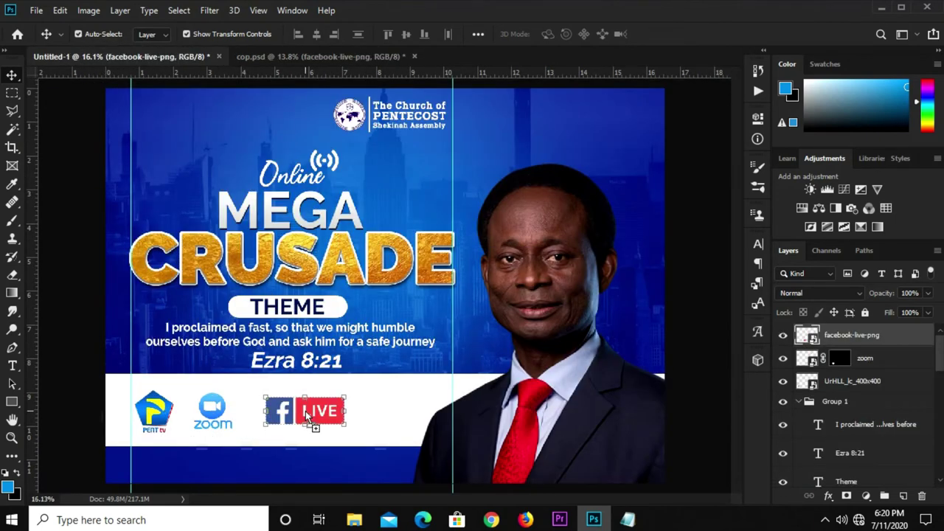
{"action": "key", "text": "ctrl+t"}
{"action": "left_click_drag", "start_coordinate": [306, 427], "coordinate": [312, 428]}
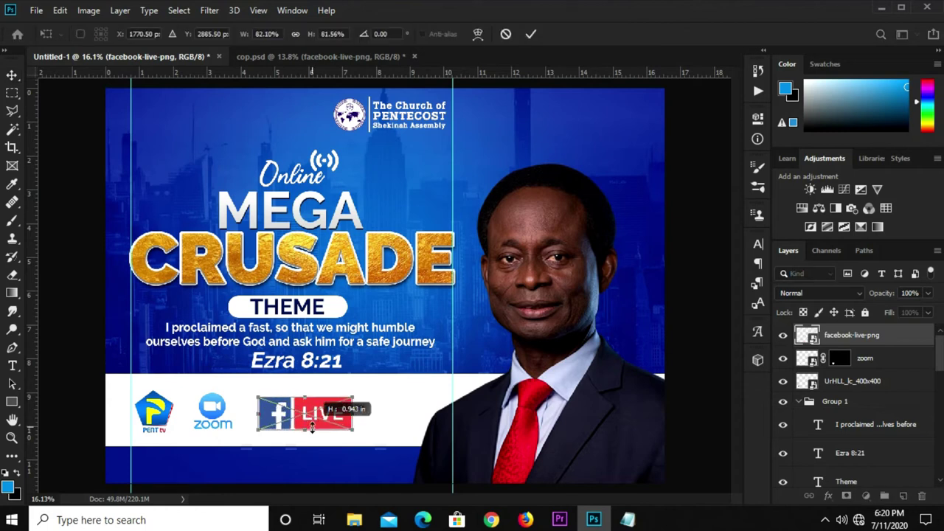
{"action": "key", "text": "Return"}
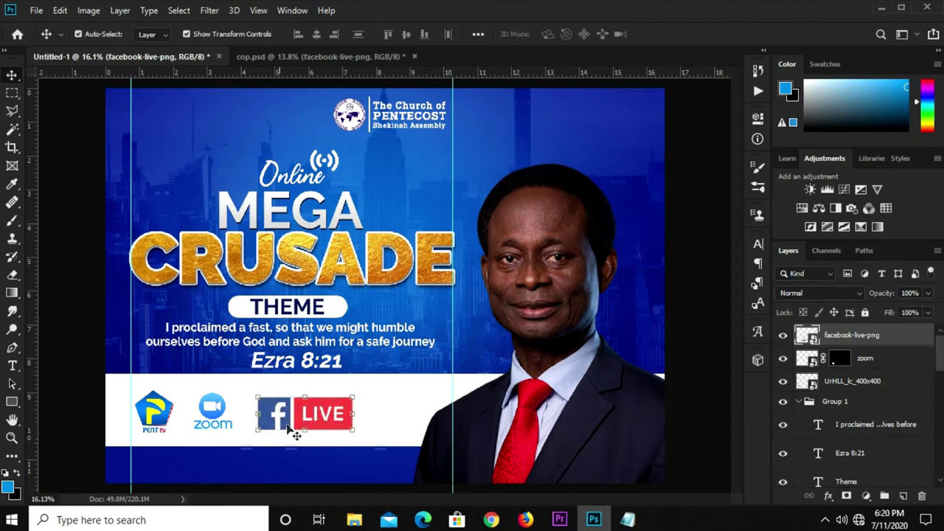
Step: Adjust the white bottom band's height with Free Transform to fit the logos
{"action": "left_click", "coordinate": [120, 421]}
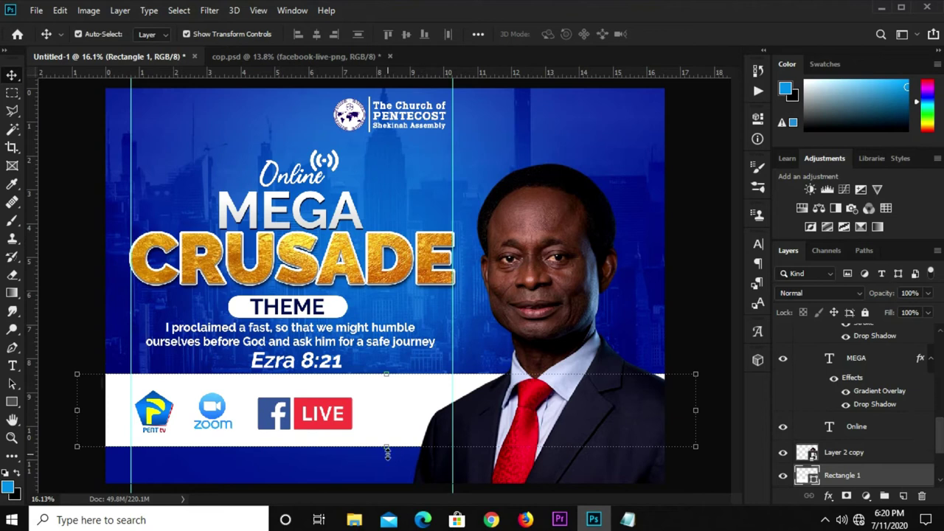
{"action": "left_click_drag", "start_coordinate": [387, 450], "coordinate": [387, 435]}
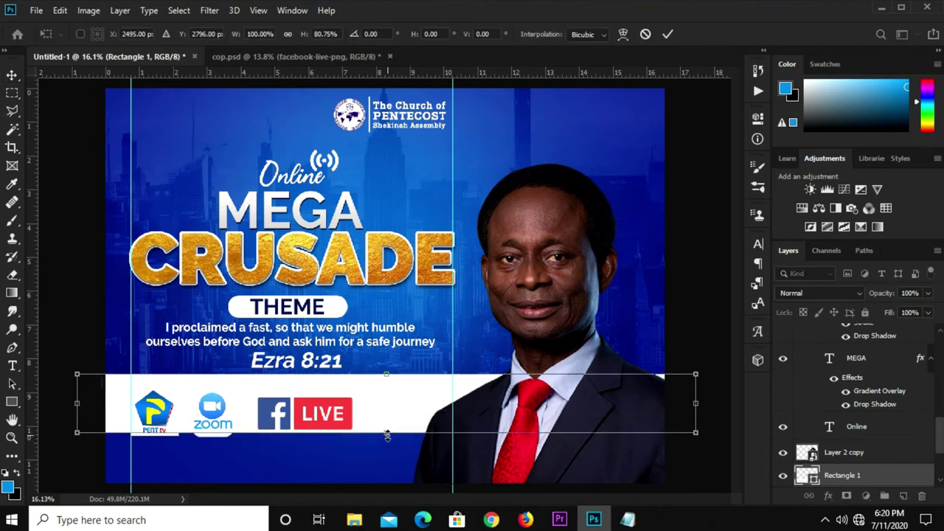
{"action": "left_click_drag", "start_coordinate": [387, 437], "coordinate": [388, 443]}
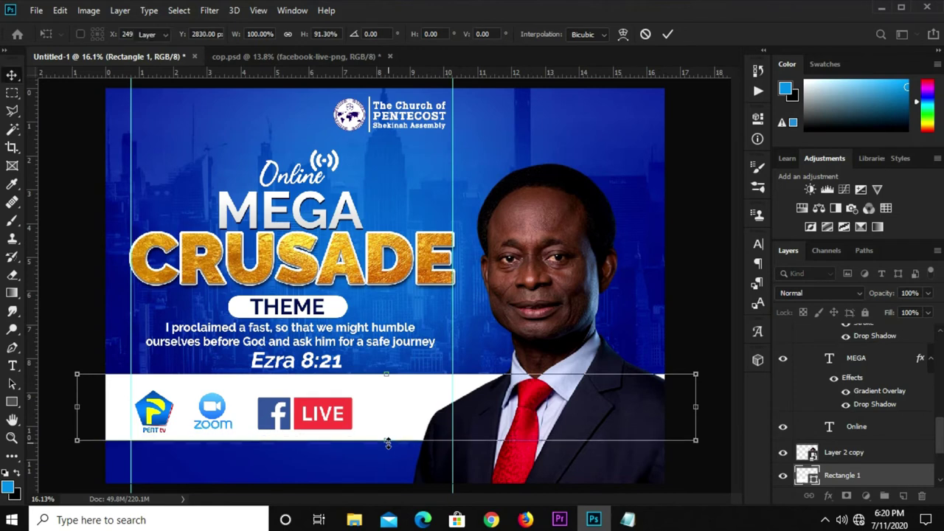
{"action": "key", "text": "Return"}
{"action": "left_click", "coordinate": [146, 417]}
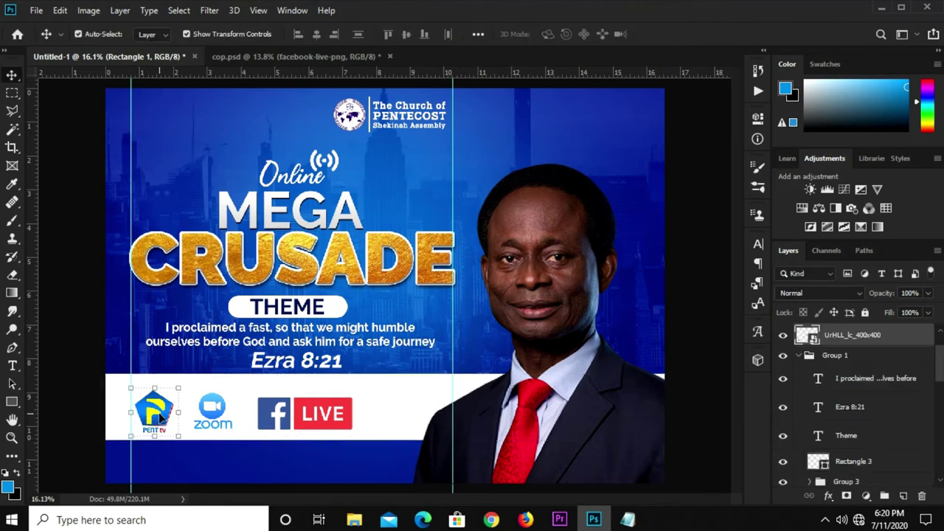
Step: Clear all guides and nudge the PENT tv logo up and left
{"action": "left_click", "coordinate": [257, 11]}
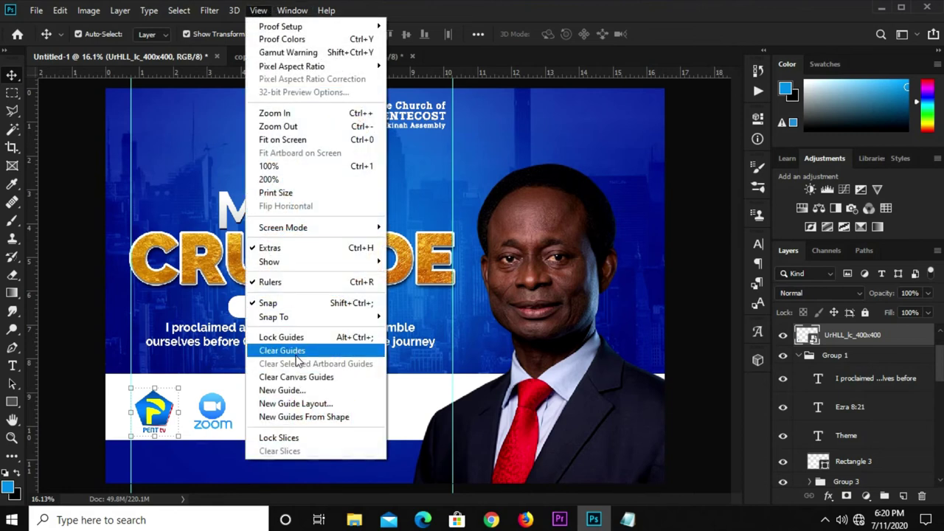
{"action": "left_click", "coordinate": [299, 351]}
{"action": "left_click_drag", "start_coordinate": [163, 420], "coordinate": [147, 414]}
Step: Move the Zoom logo toward PENT tv, enlarge it, and shift Facebook LIVE left beside it
{"action": "left_click_drag", "start_coordinate": [206, 415], "coordinate": [182, 410]}
{"action": "key", "text": "ctrl+t"}
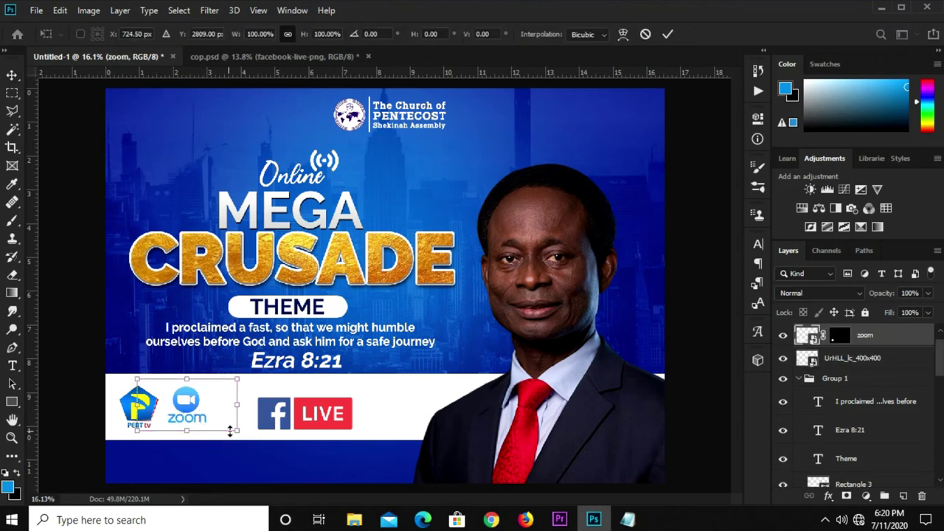
{"action": "left_click_drag", "start_coordinate": [235, 430], "coordinate": [240, 435]}
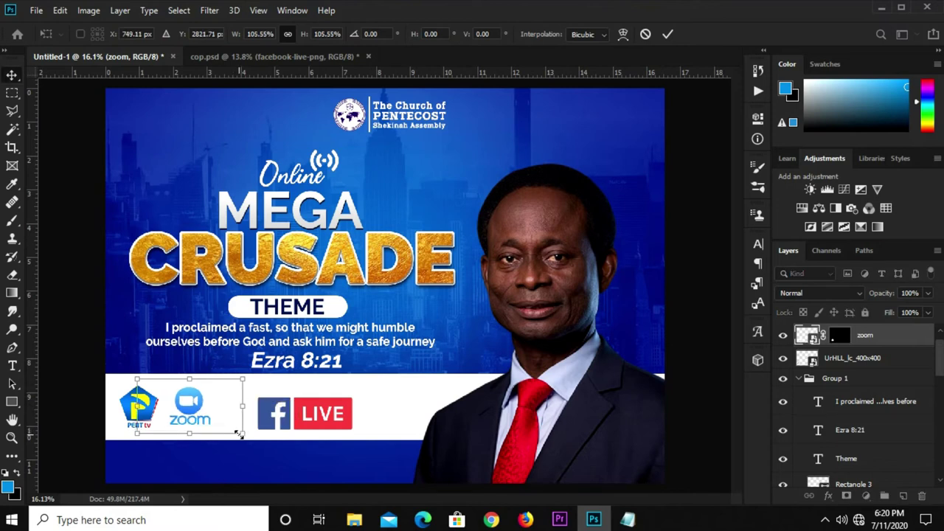
{"action": "key", "text": "Return"}
{"action": "left_click_drag", "start_coordinate": [316, 415], "coordinate": [274, 410]}
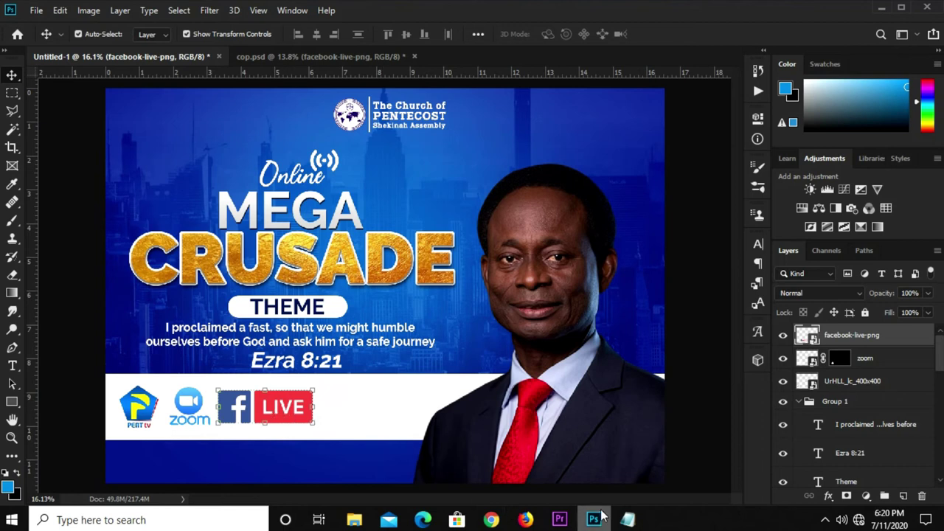
{"action": "left_click", "coordinate": [628, 520]}
Step: Copy the meeting ID line from the mega crusade notes and minimise Notepad
{"action": "scroll", "coordinate": [367, 359], "scroll_direction": "down", "scroll_amount": 2}
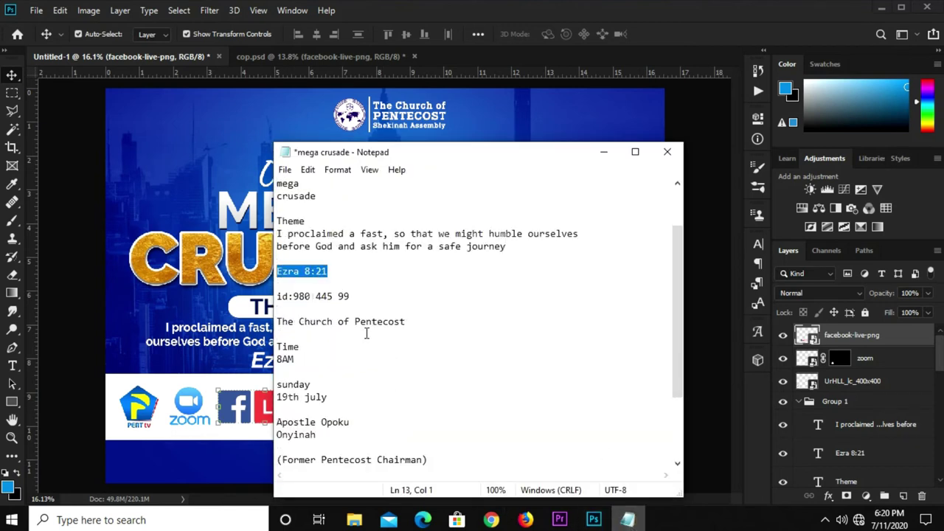
{"action": "scroll", "coordinate": [365, 363], "scroll_direction": "down", "scroll_amount": 2}
{"action": "scroll", "coordinate": [347, 328], "scroll_direction": "up", "scroll_amount": 3}
{"action": "scroll", "coordinate": [318, 306], "scroll_direction": "up", "scroll_amount": 1}
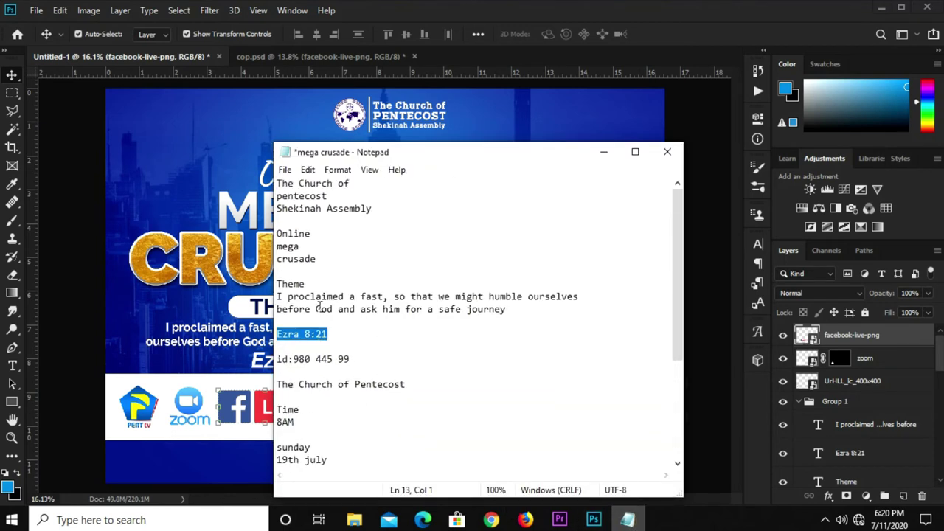
{"action": "left_click", "coordinate": [355, 333]}
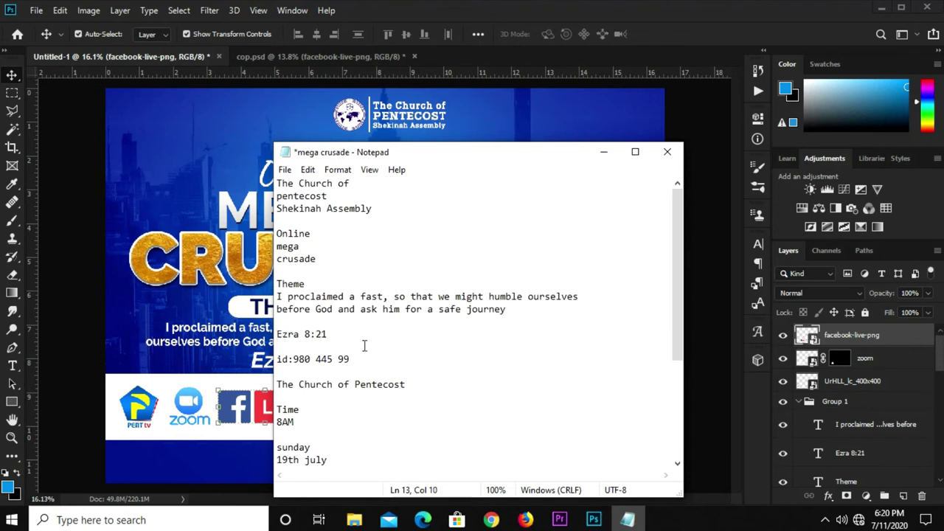
{"action": "left_click_drag", "start_coordinate": [362, 359], "coordinate": [266, 359]}
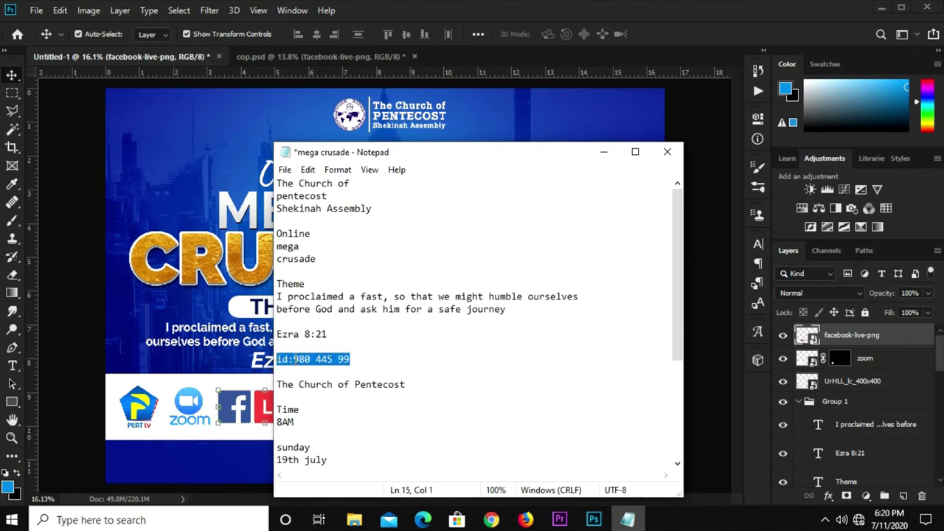
{"action": "right_click", "coordinate": [294, 359]}
{"action": "left_click", "coordinate": [341, 190]}
{"action": "left_click", "coordinate": [138, 318]}
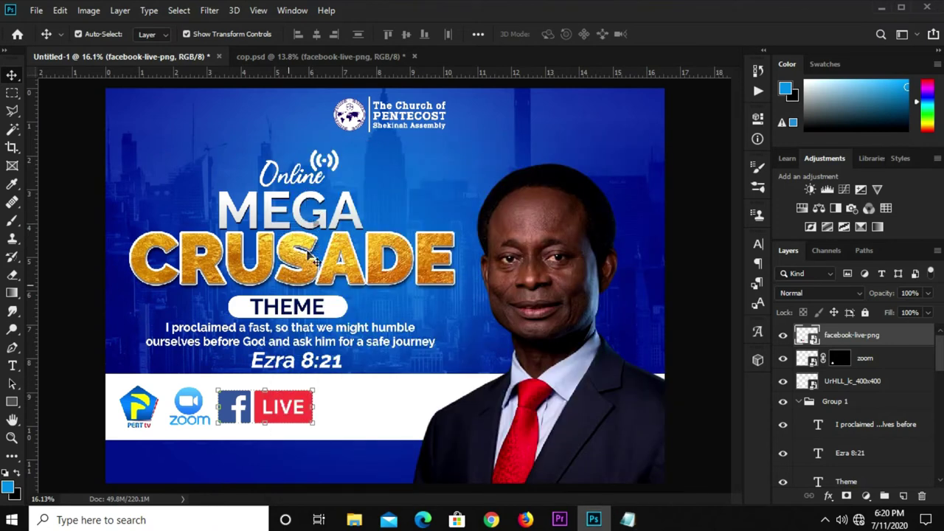
Step: Paste the copied meeting ID as a new text layer in the bottom blue bar
{"action": "key", "text": "t"}
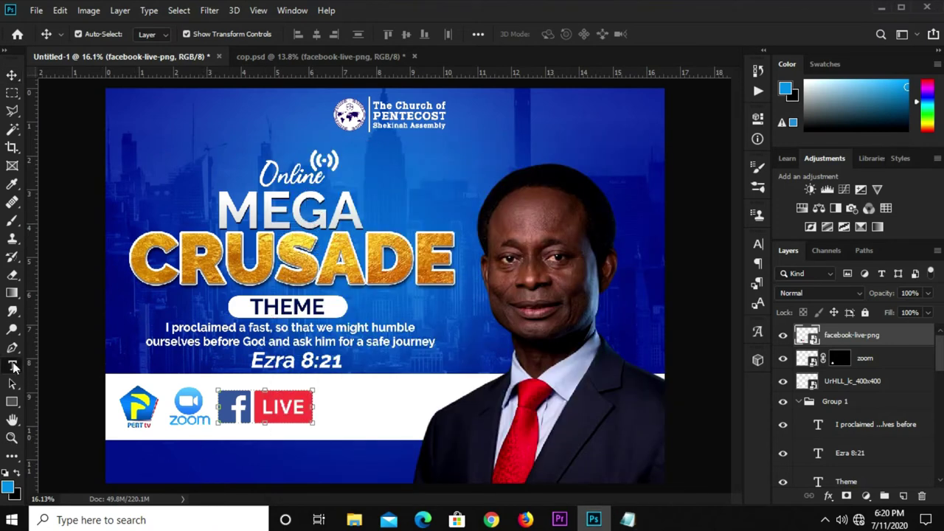
{"action": "left_click", "coordinate": [231, 456]}
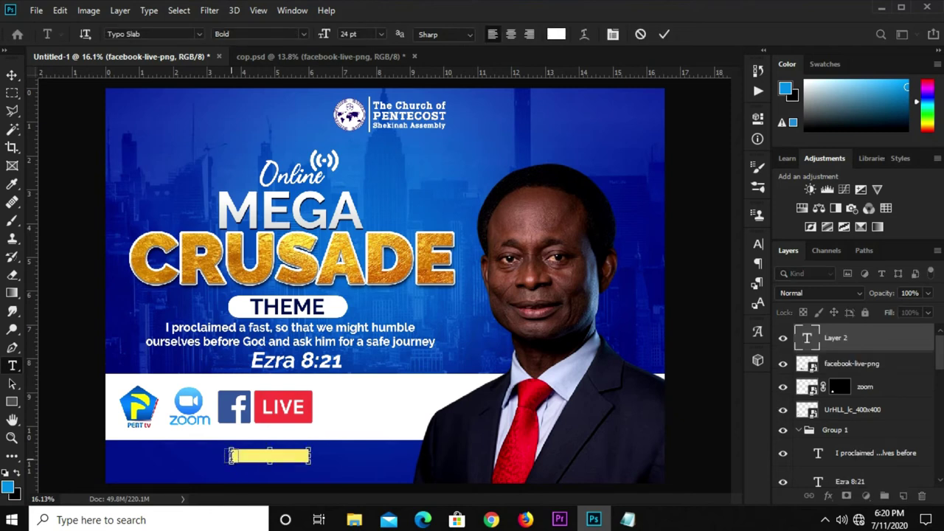
{"action": "key", "text": "ctrl+v"}
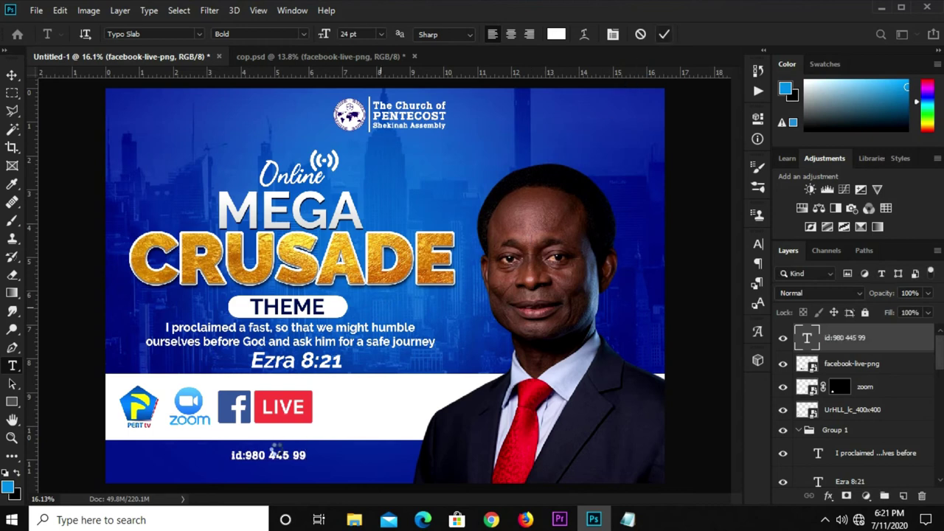
{"action": "key", "text": "ctrl+Return"}
{"action": "key", "text": "v"}
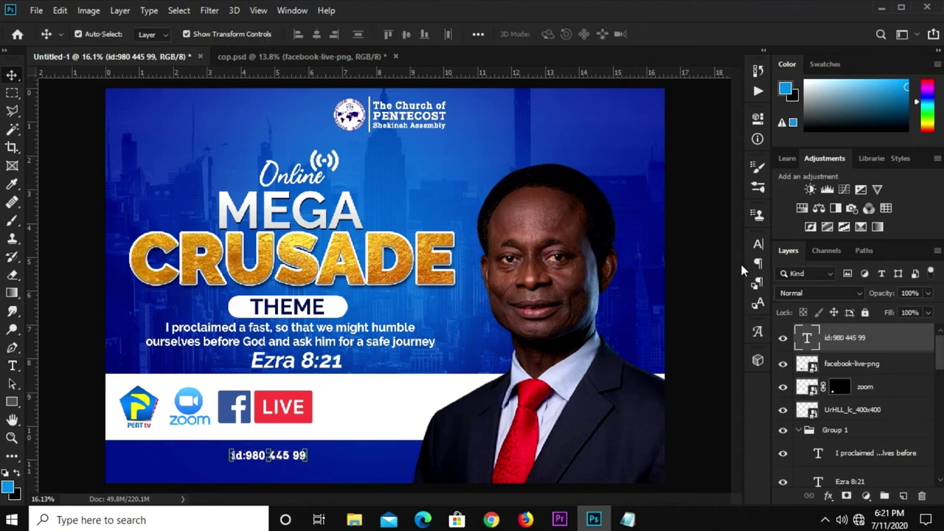
Step: Set the ID text to All Caps at 14 pt and move it left beneath the logos
{"action": "left_click", "coordinate": [760, 245]}
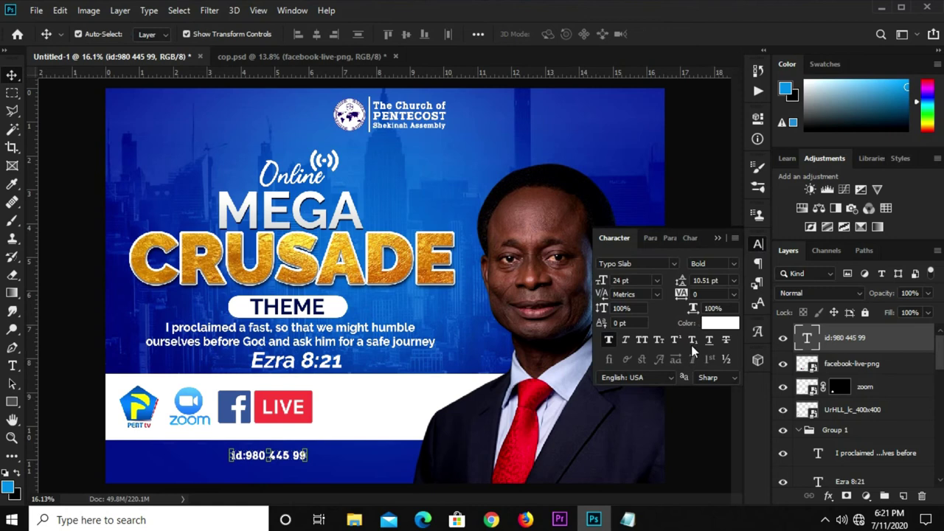
{"action": "left_click", "coordinate": [643, 340]}
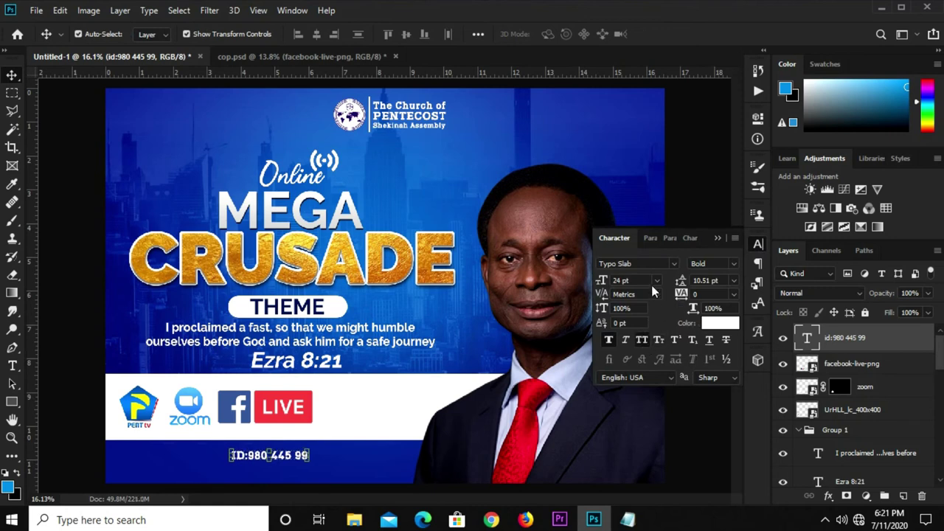
{"action": "left_click", "coordinate": [656, 281]}
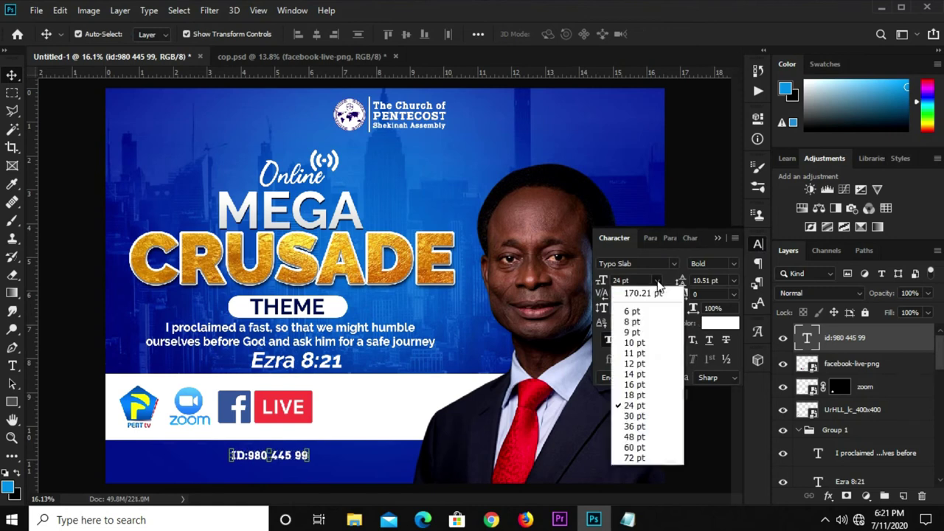
{"action": "left_click", "coordinate": [638, 376]}
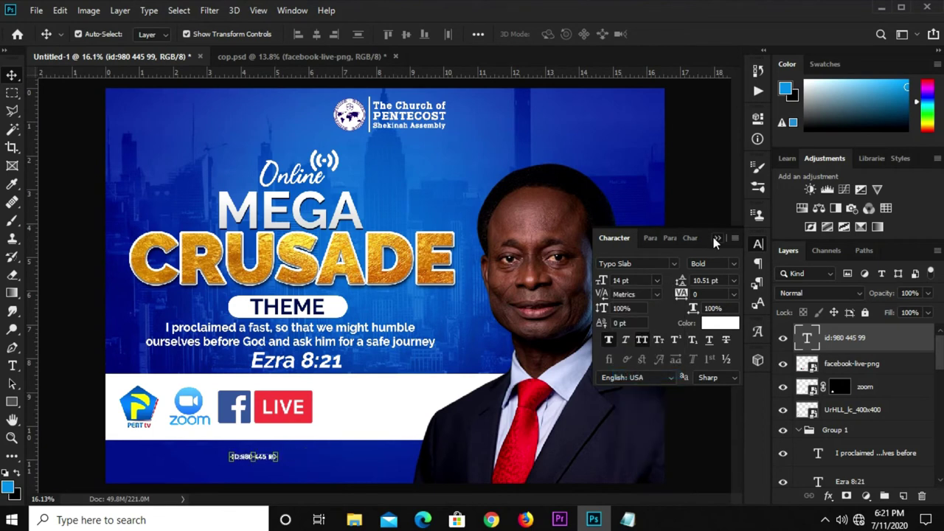
{"action": "left_click", "coordinate": [716, 239]}
{"action": "scroll", "coordinate": [279, 459], "scroll_direction": "up", "scroll_amount": 5}
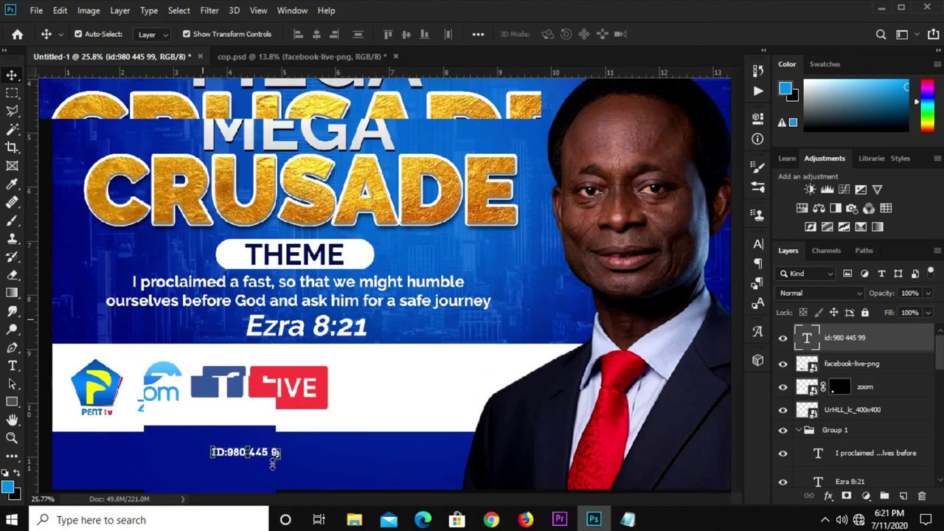
{"action": "left_click_drag", "start_coordinate": [258, 456], "coordinate": [181, 441]}
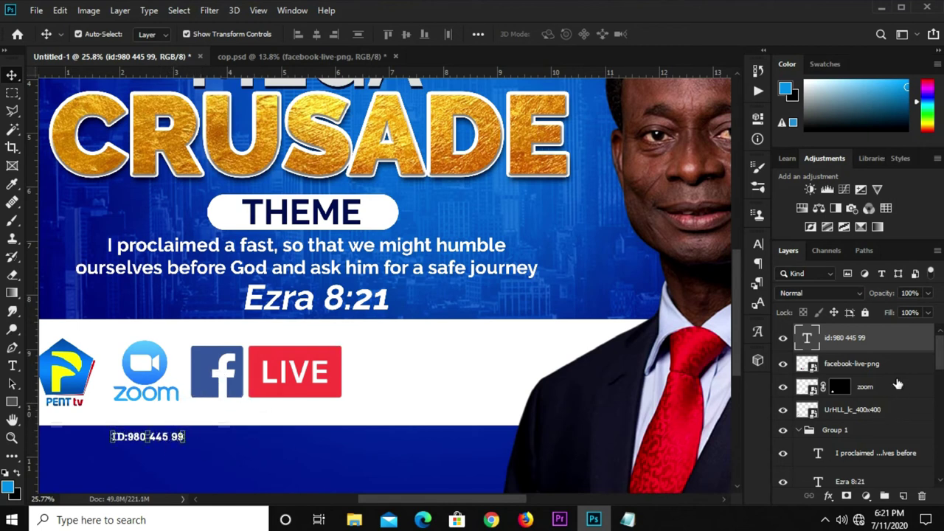
Step: Color the ID text navy (011b57) by sampling the THEME text
{"action": "left_click", "coordinate": [759, 246]}
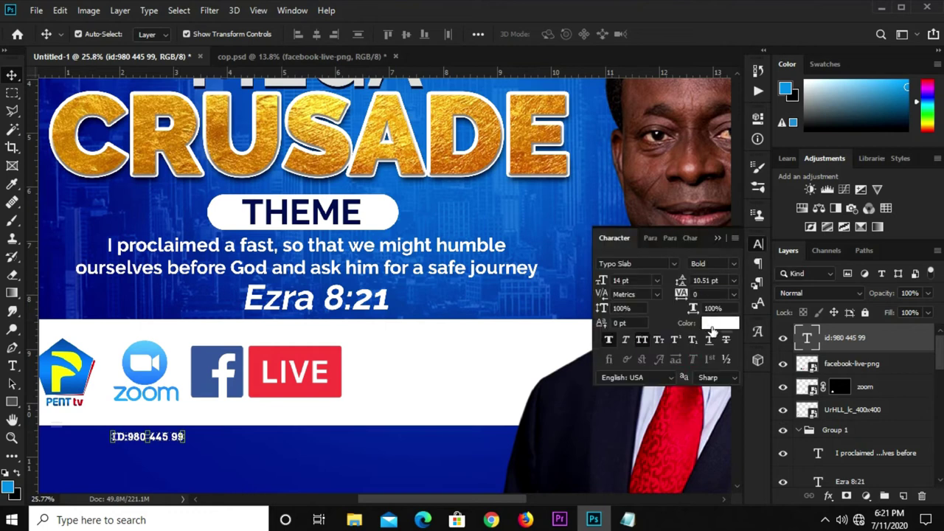
{"action": "left_click", "coordinate": [712, 332]}
{"action": "left_click", "coordinate": [352, 211]}
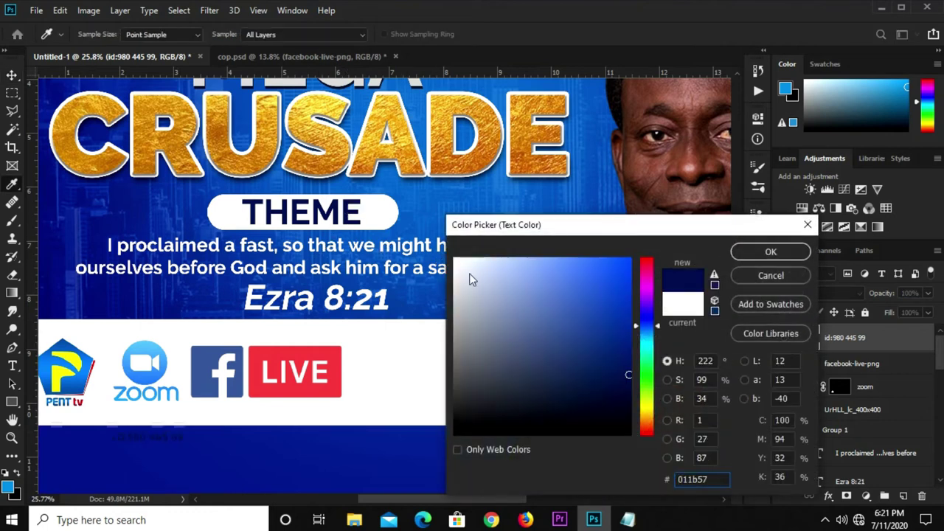
{"action": "left_click", "coordinate": [749, 253]}
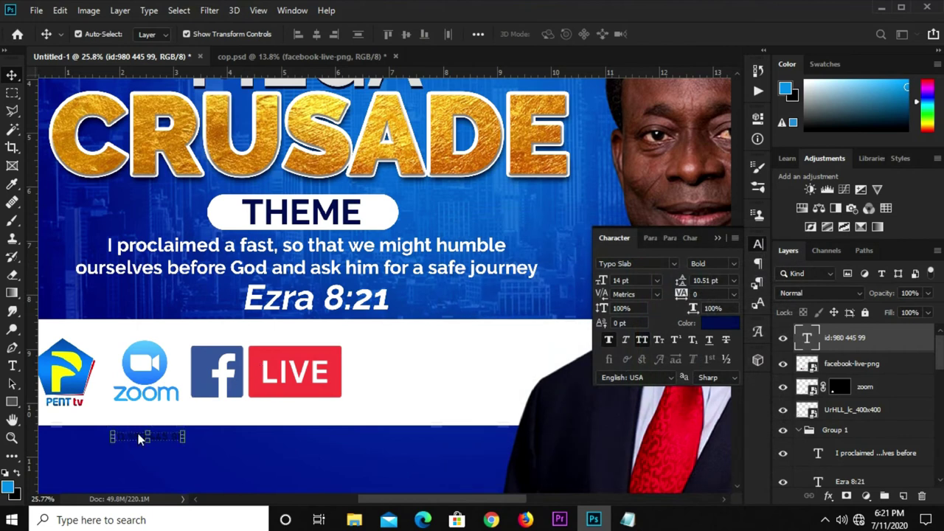
Step: Move the ID text under the Zoom logo, scale it ~142%, and shift Facebook LIVE right
{"action": "left_click_drag", "start_coordinate": [131, 442], "coordinate": [133, 415]}
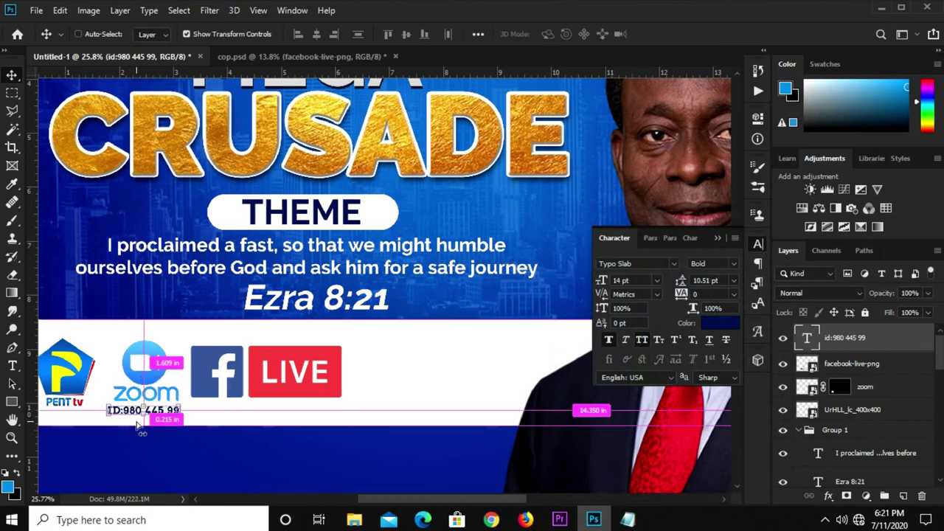
{"action": "key", "text": "ctrl+t"}
{"action": "left_click_drag", "start_coordinate": [146, 421], "coordinate": [145, 426]}
{"action": "key", "text": "Return"}
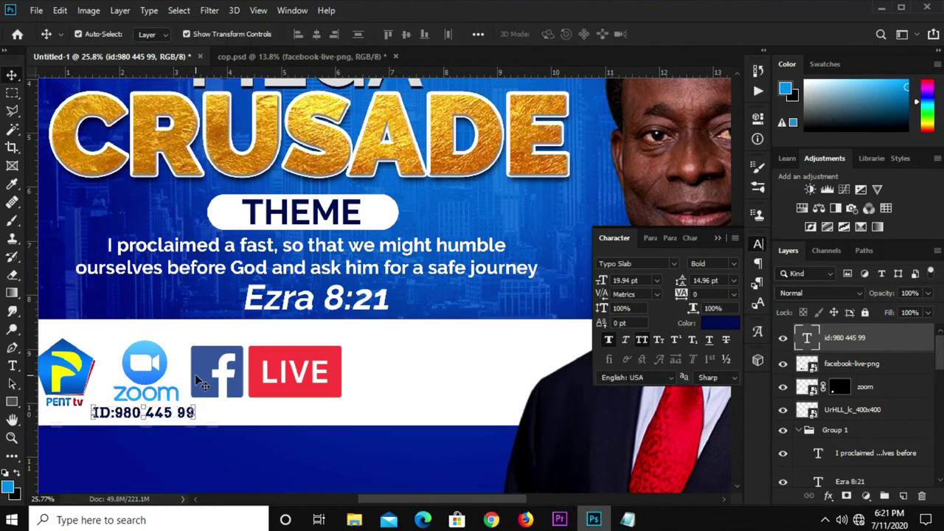
{"action": "left_click", "coordinate": [237, 385]}
{"action": "left_click_drag", "start_coordinate": [223, 384], "coordinate": [247, 380]}
{"action": "left_click", "coordinate": [169, 419]}
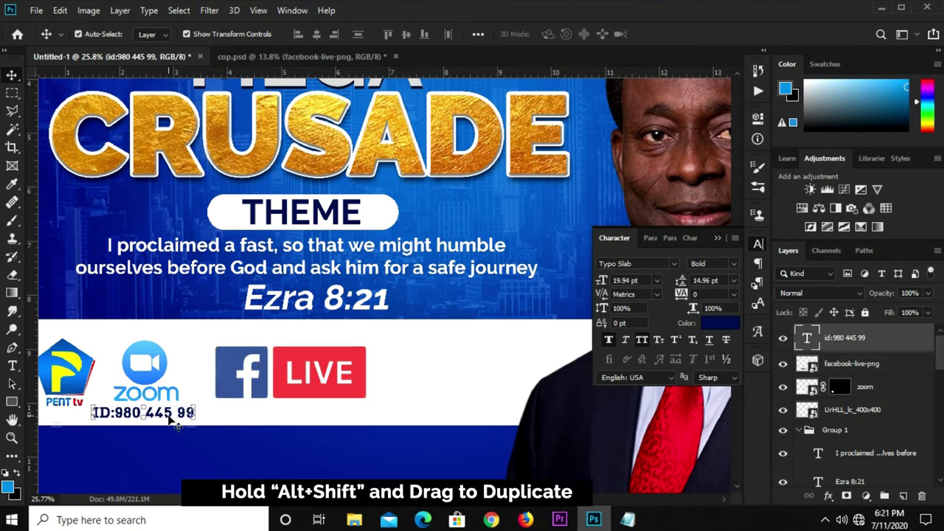
Step: Duplicate the ID text under the Facebook LIVE logo and begin retyping it as 'THE CHURCH OF PENTECOST'
{"action": "left_click_drag", "start_coordinate": [169, 415], "coordinate": [302, 415]}
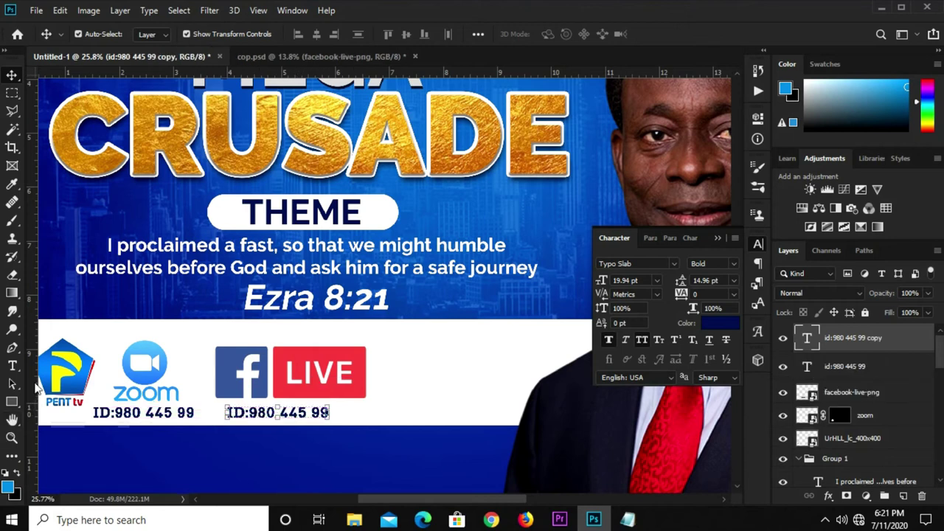
{"action": "left_click", "coordinate": [12, 367]}
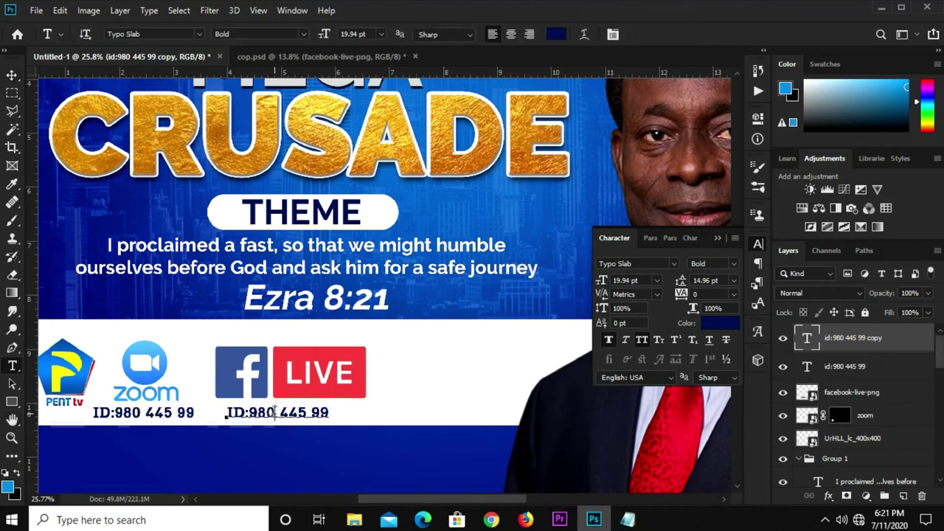
{"action": "key", "text": "ctrl+a"}
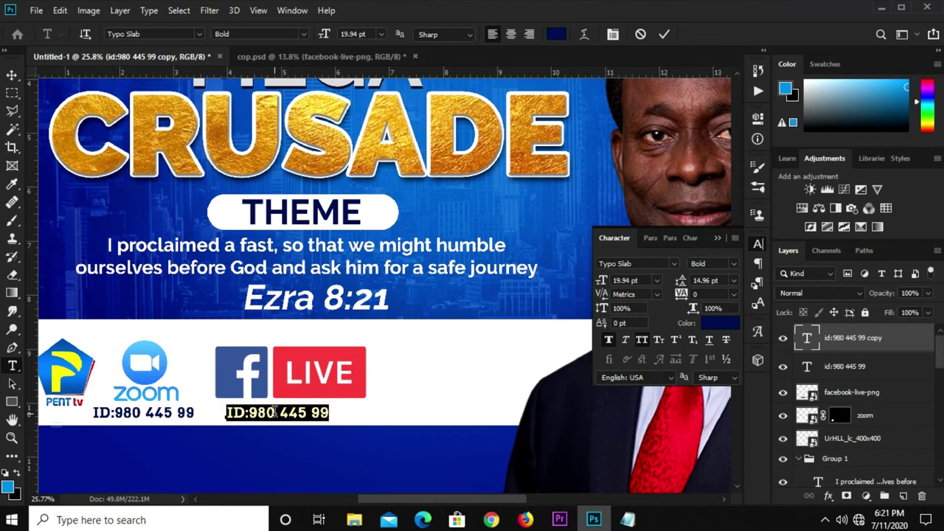
{"action": "left_click", "coordinate": [275, 412]}
{"action": "key", "text": "ctrl+a"}
{"action": "type", "text": "THE "}
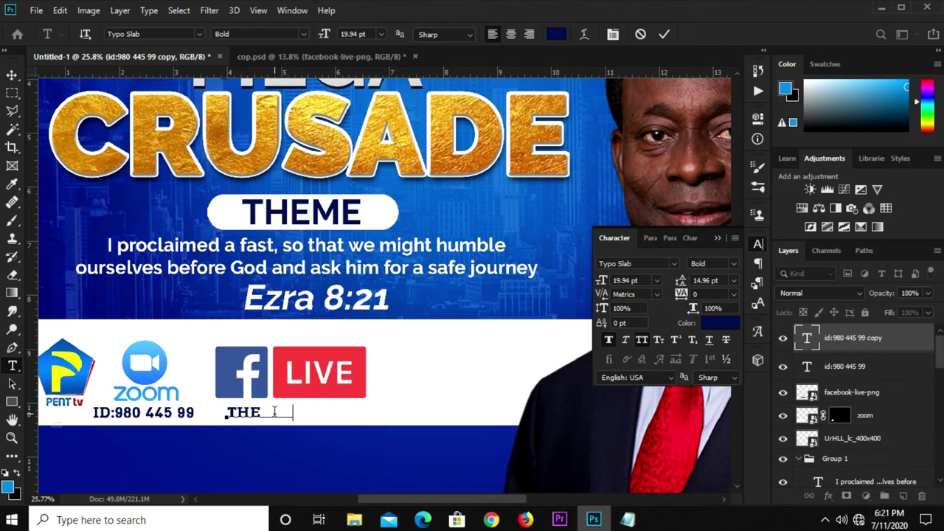
{"action": "type", "text": "CHURCH OF "}
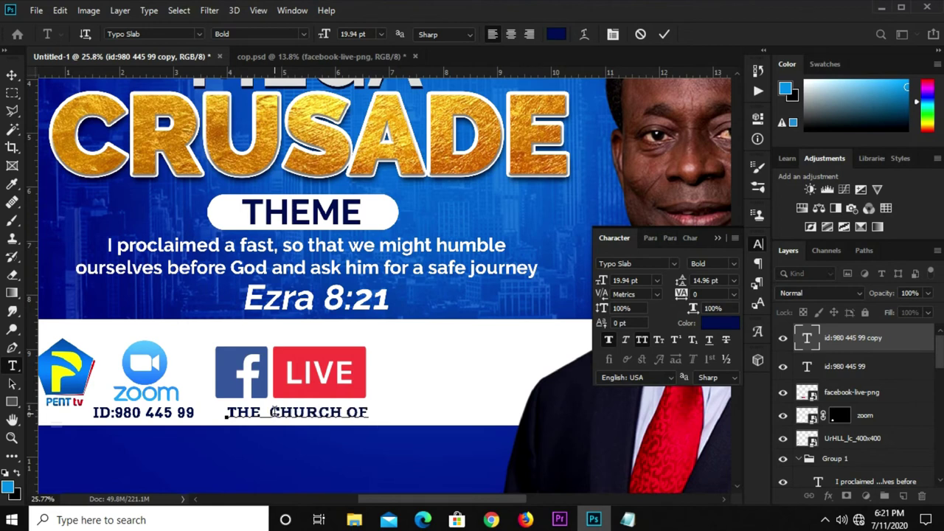
{"action": "type", "text": "PENTECOST"}
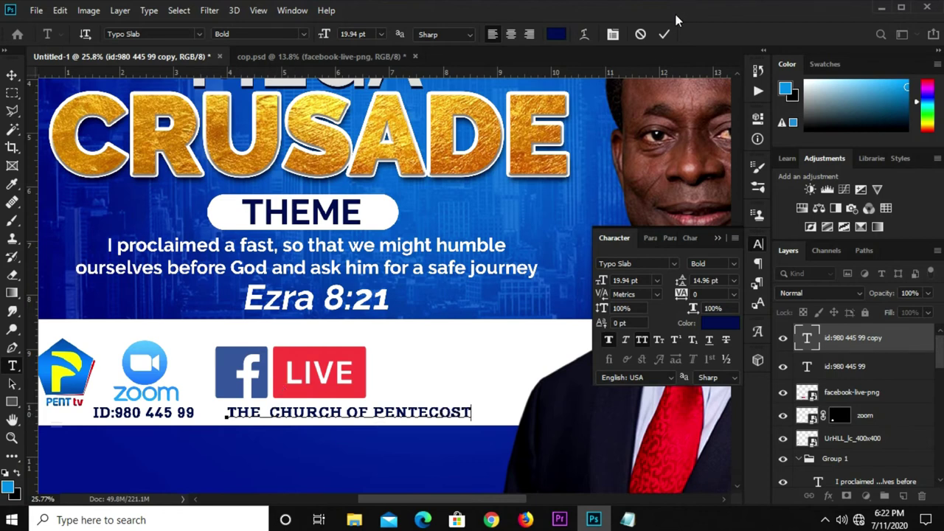
Step: Commit THE CHURCH OF PENTECOST text, scale it to about 76% and move it left under the Facebook LIVE graphic
{"action": "key", "text": "ctrl+h"}
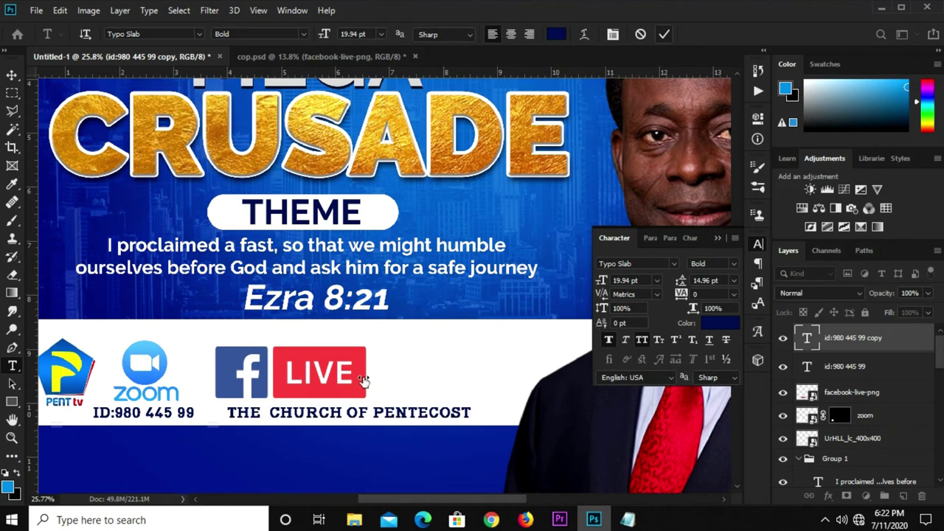
{"action": "key", "text": "ctrl+Return"}
{"action": "key", "text": "v"}
{"action": "key", "text": "ctrl+t"}
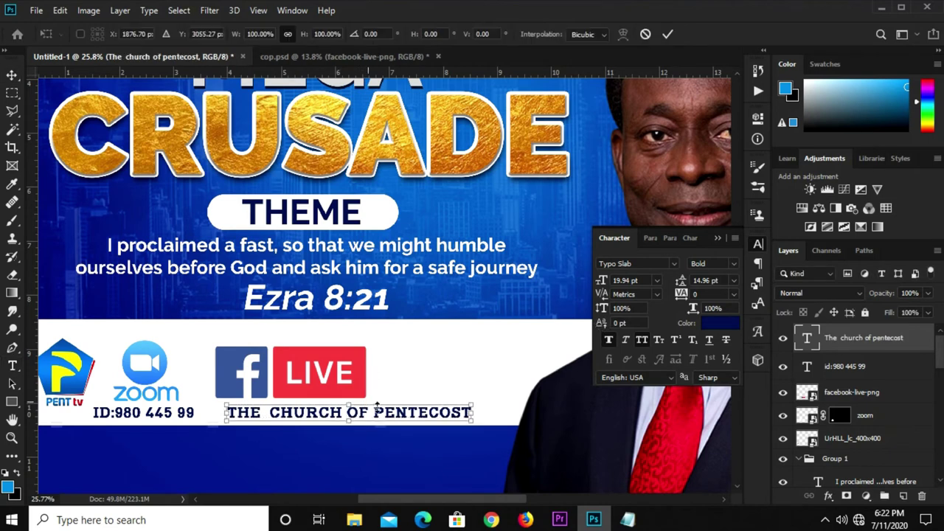
{"action": "left_click_drag", "start_coordinate": [476, 420], "coordinate": [418, 417]}
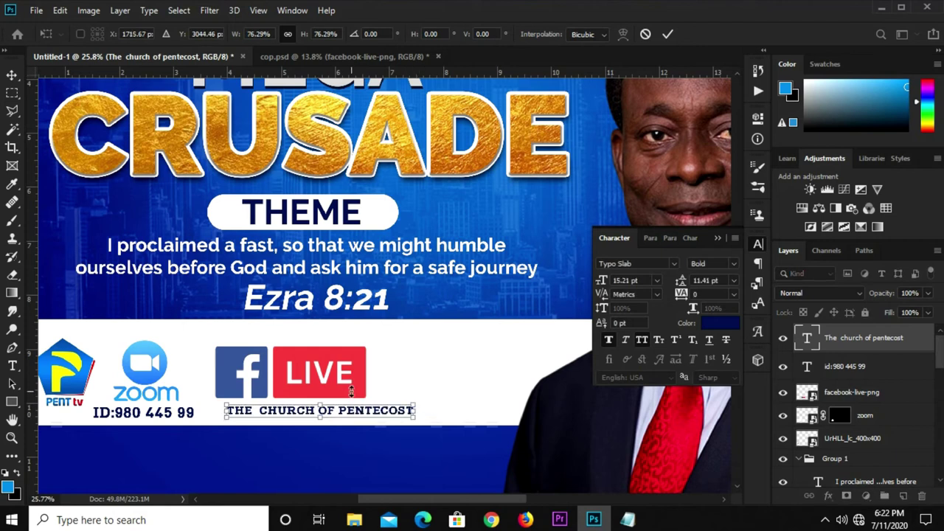
{"action": "left_click_drag", "start_coordinate": [396, 417], "coordinate": [373, 416]}
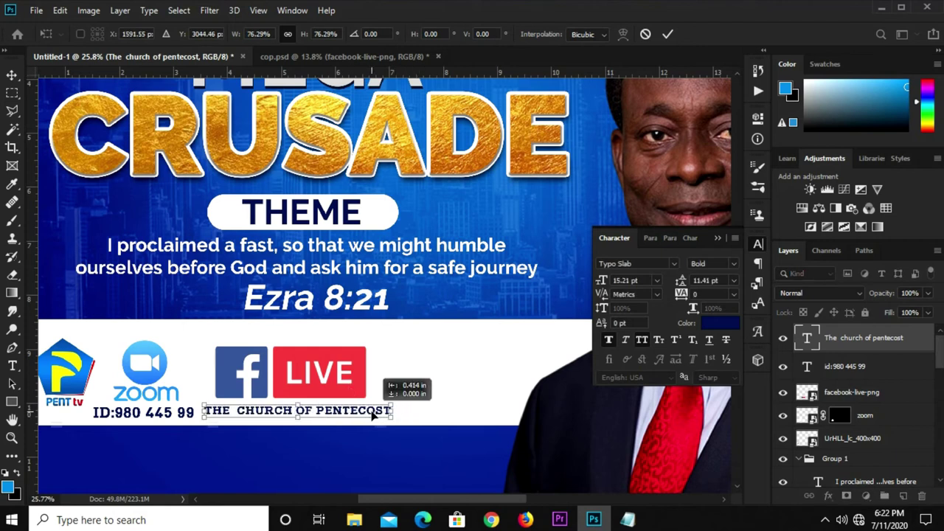
{"action": "key", "text": "Return"}
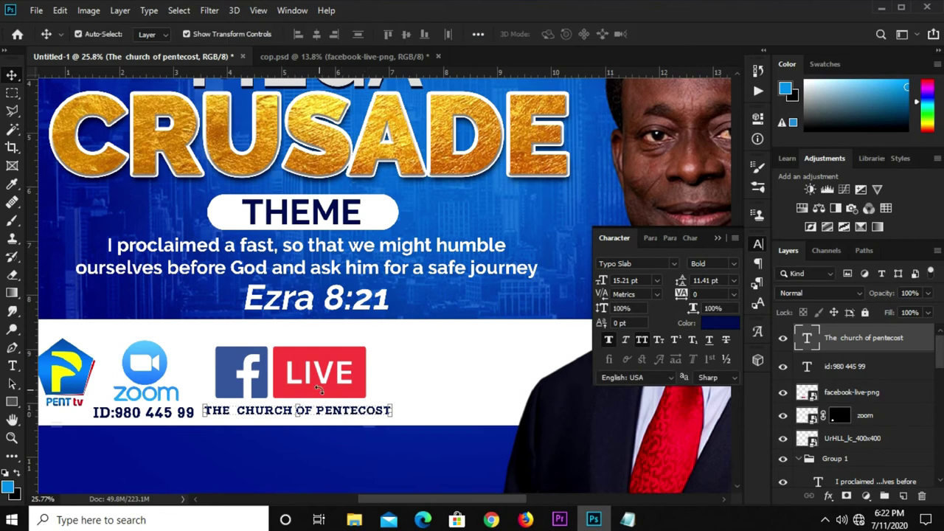
{"action": "key", "text": "ctrl+0"}
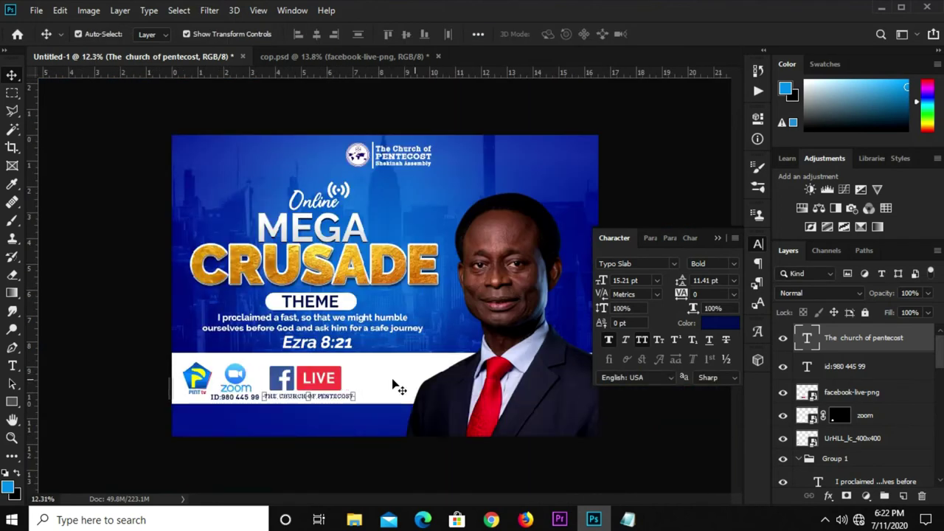
Step: Shift the pastor photo slightly to the right
{"action": "left_click", "coordinate": [719, 239]}
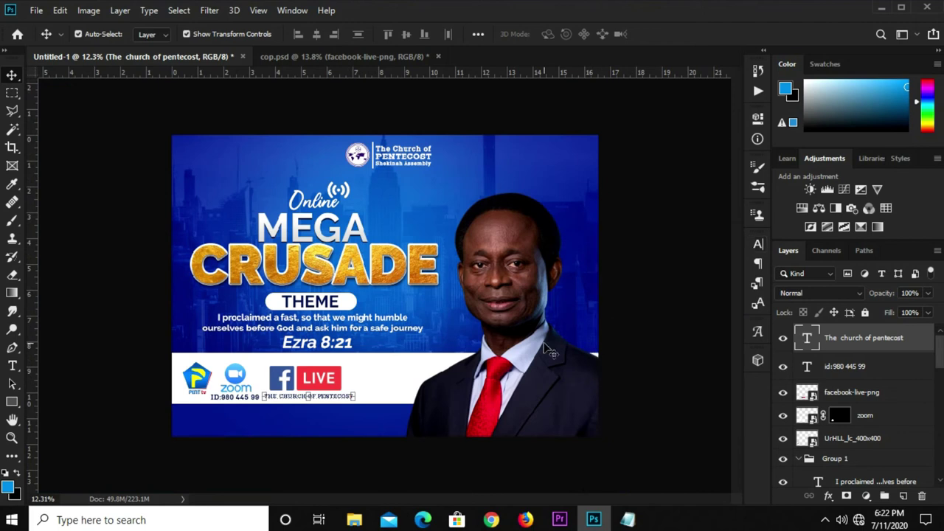
{"action": "left_click_drag", "start_coordinate": [492, 360], "coordinate": [517, 360]}
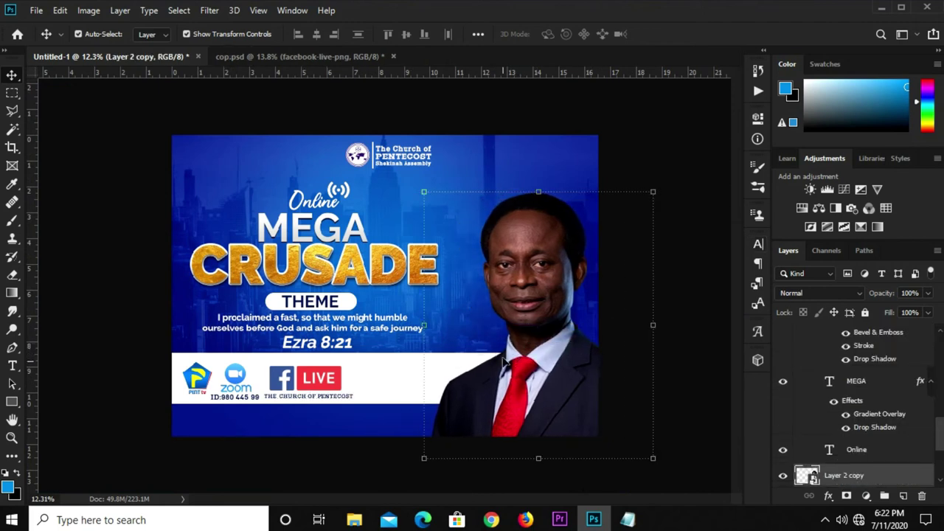
{"action": "left_click", "coordinate": [354, 455]}
Step: Nudge the Pent TV and Zoom footer logos slightly left
{"action": "key", "text": "ctrl+plus"}
{"action": "scroll", "coordinate": [322, 374], "scroll_direction": "up", "scroll_amount": 1}
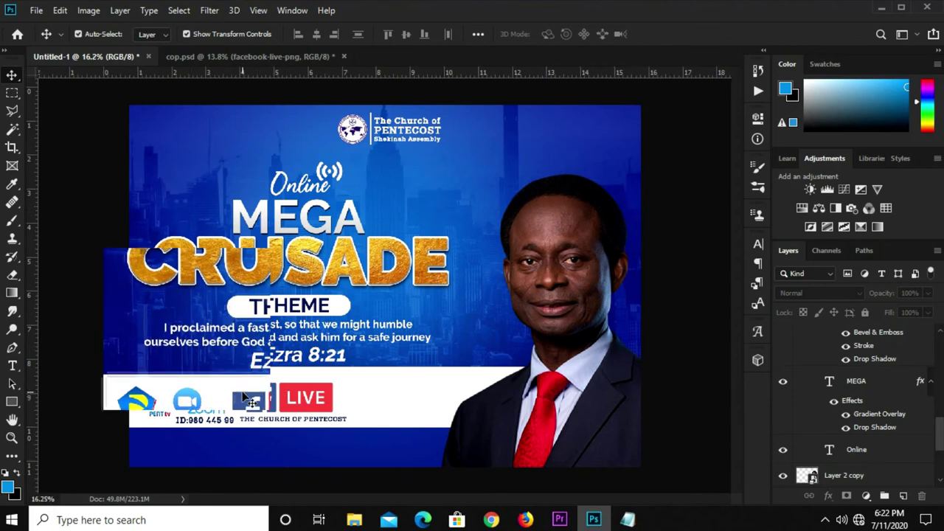
{"action": "left_click", "coordinate": [127, 415]}
{"action": "left_click_drag", "start_coordinate": [128, 414], "coordinate": [125, 415]}
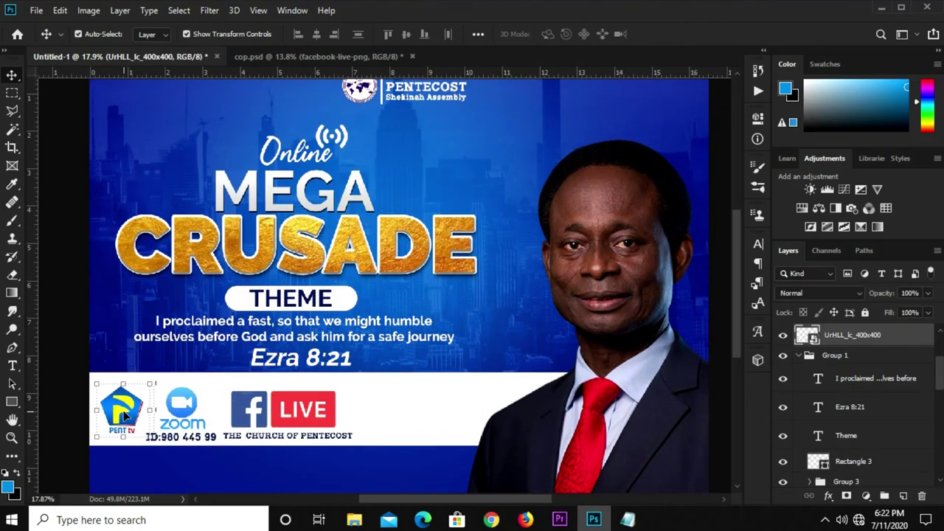
{"action": "left_click", "coordinate": [86, 345]}
{"action": "scroll", "coordinate": [186, 417], "scroll_direction": "up", "scroll_amount": 1}
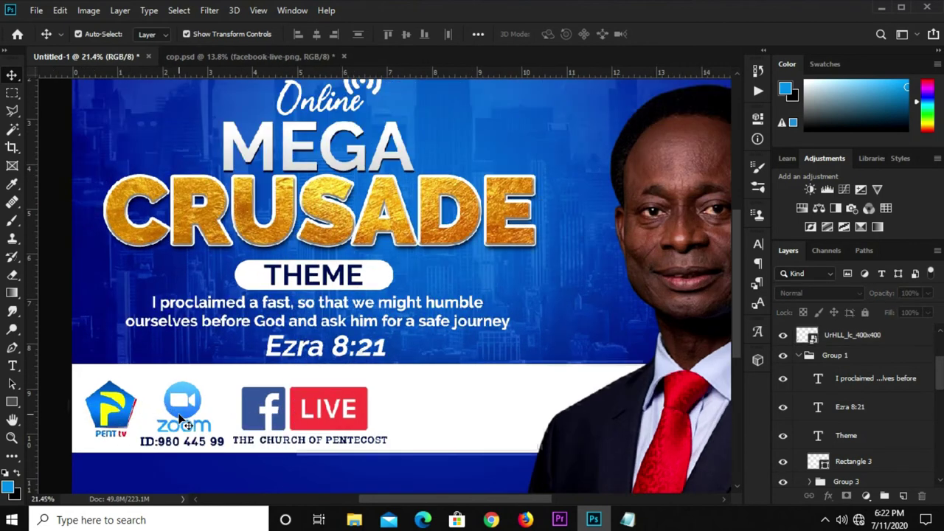
{"action": "scroll", "coordinate": [188, 417], "scroll_direction": "up", "scroll_amount": 1}
{"action": "mouse_move", "coordinate": [185, 417]}
{"action": "left_mouse_down"}
{"action": "mouse_move", "coordinate": [175, 414]}
{"action": "mouse_move", "coordinate": [182, 414]}
{"action": "left_mouse_up"}
Step: Raise the Facebook LIVE graphic and move the church text up snugly beneath it
{"action": "mouse_move", "coordinate": [361, 421]}
{"action": "left_mouse_down"}
{"action": "mouse_move", "coordinate": [332, 399]}
{"action": "mouse_move", "coordinate": [332, 408]}
{"action": "left_mouse_up"}
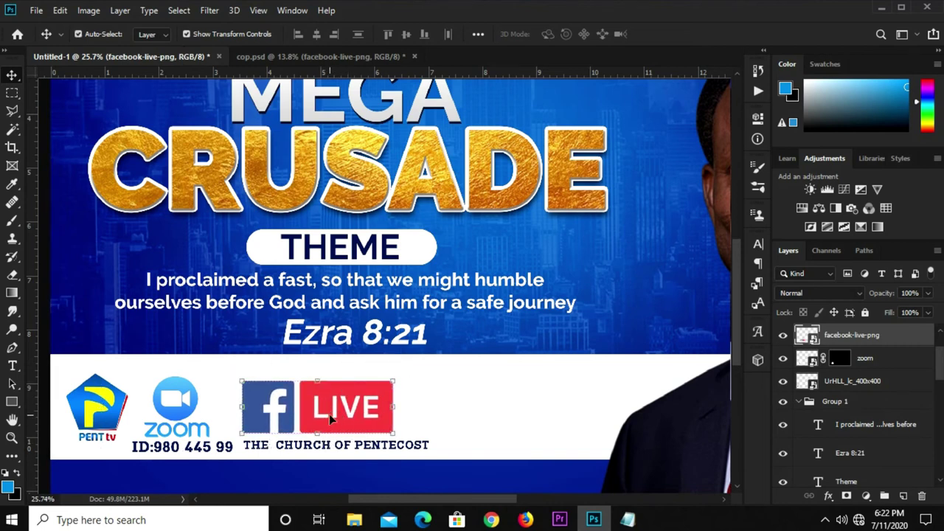
{"action": "left_click", "coordinate": [337, 473]}
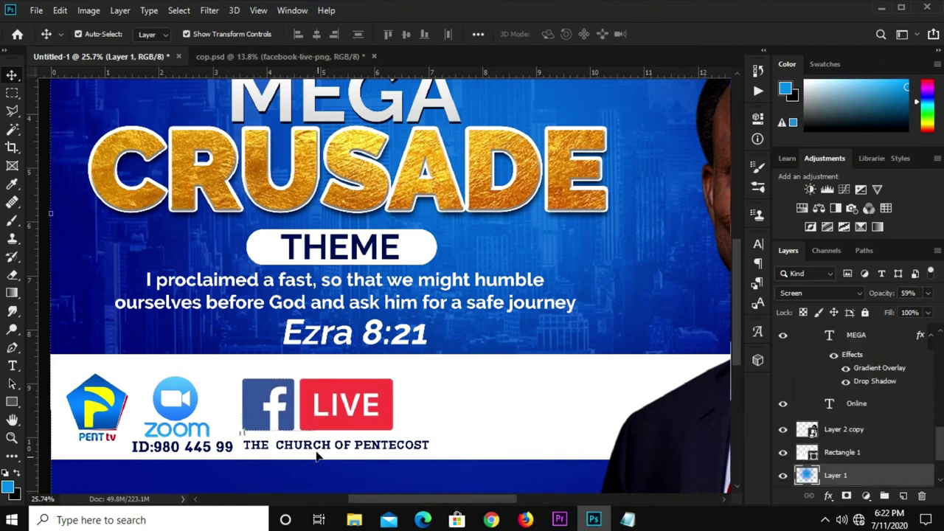
{"action": "left_click", "coordinate": [317, 456]}
{"action": "left_click", "coordinate": [322, 422]}
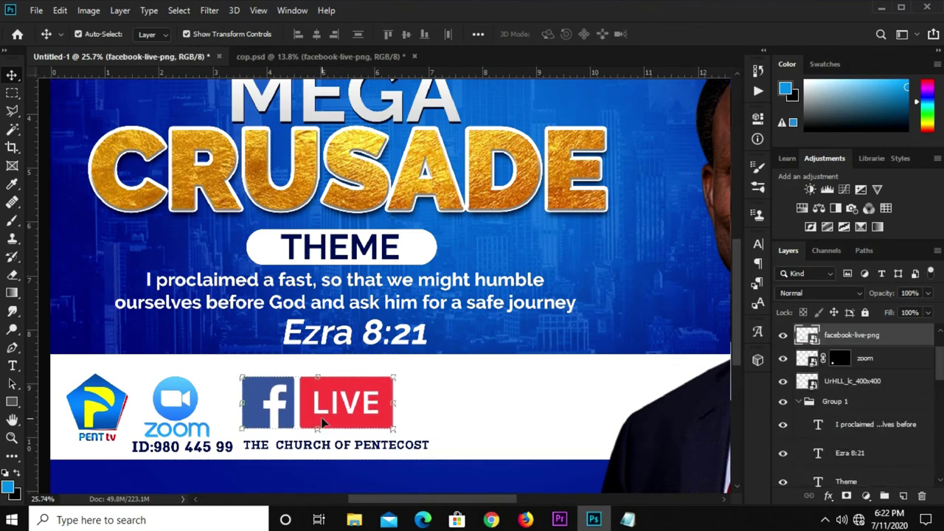
{"action": "left_click_drag", "start_coordinate": [317, 450], "coordinate": [317, 441]}
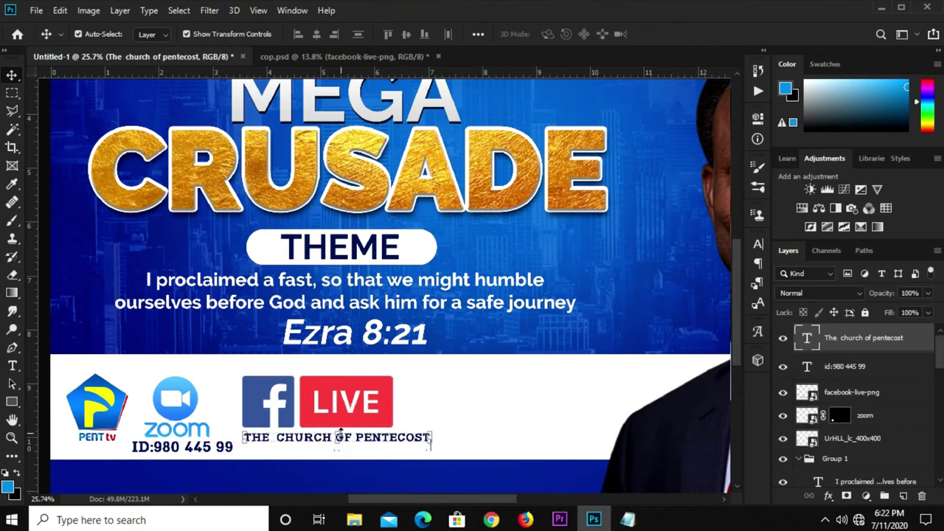
Step: Break the church name before PENTECOST, set leading to Auto and centre-align the two lines
{"action": "key", "text": "t"}
{"action": "left_click", "coordinate": [357, 436]}
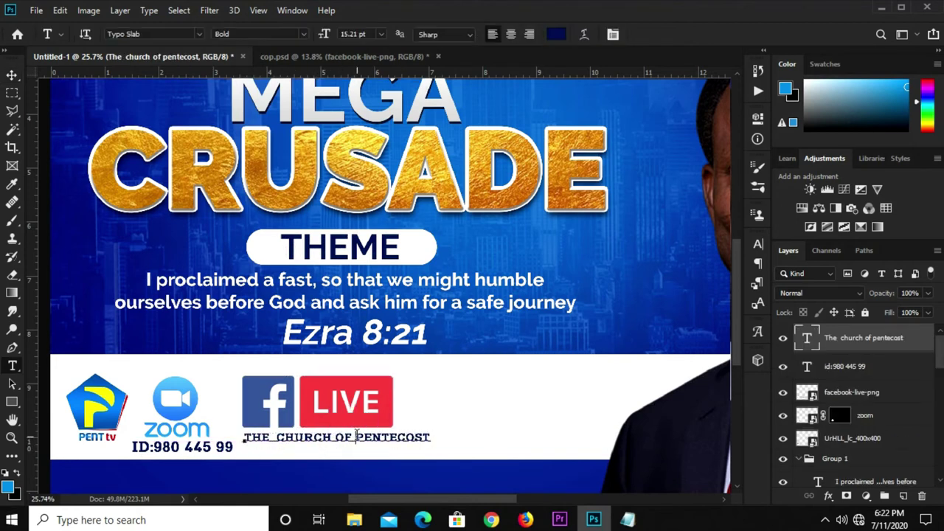
{"action": "key", "text": "Return"}
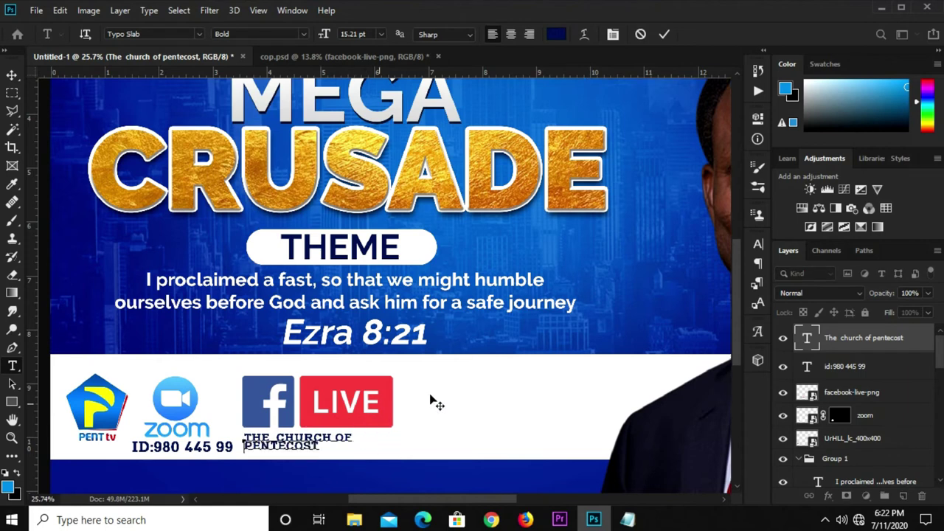
{"action": "left_click", "coordinate": [757, 245]}
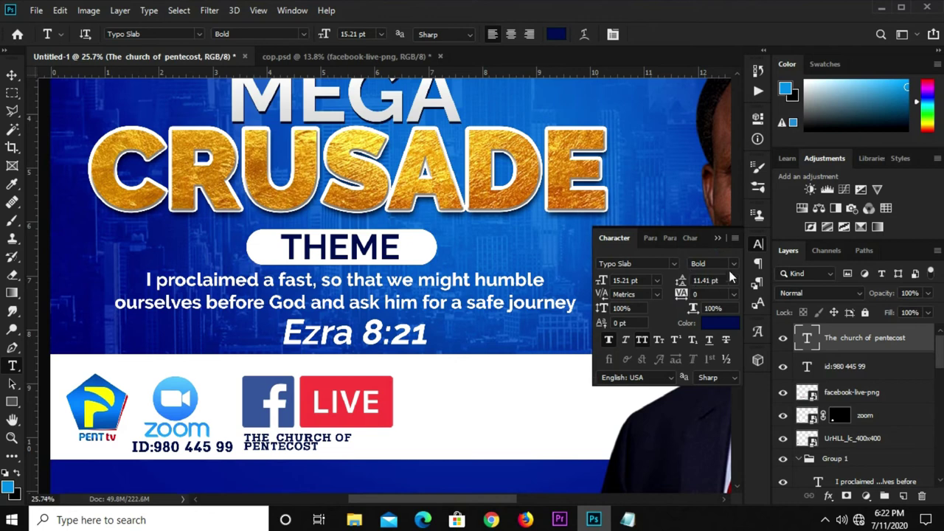
{"action": "left_click", "coordinate": [733, 280]}
{"action": "left_click", "coordinate": [717, 293]}
{"action": "left_click", "coordinate": [649, 238]}
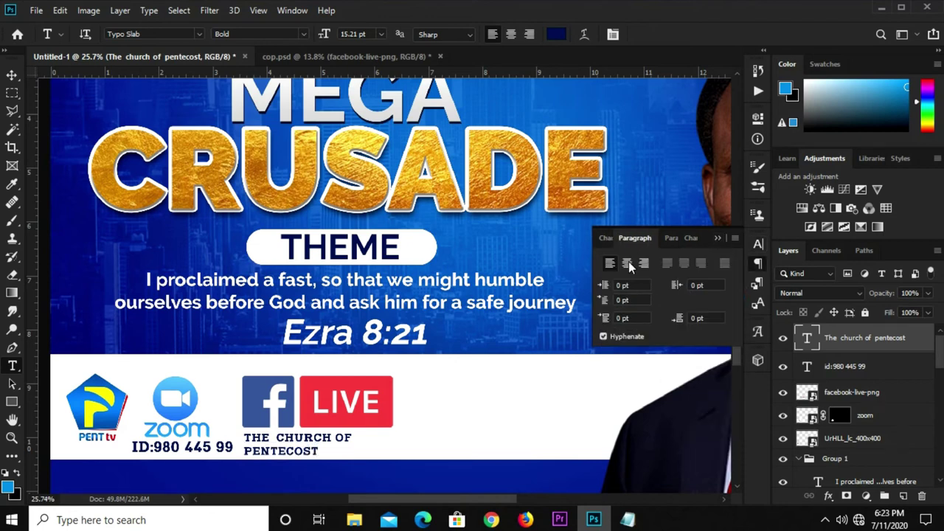
{"action": "left_click", "coordinate": [628, 263]}
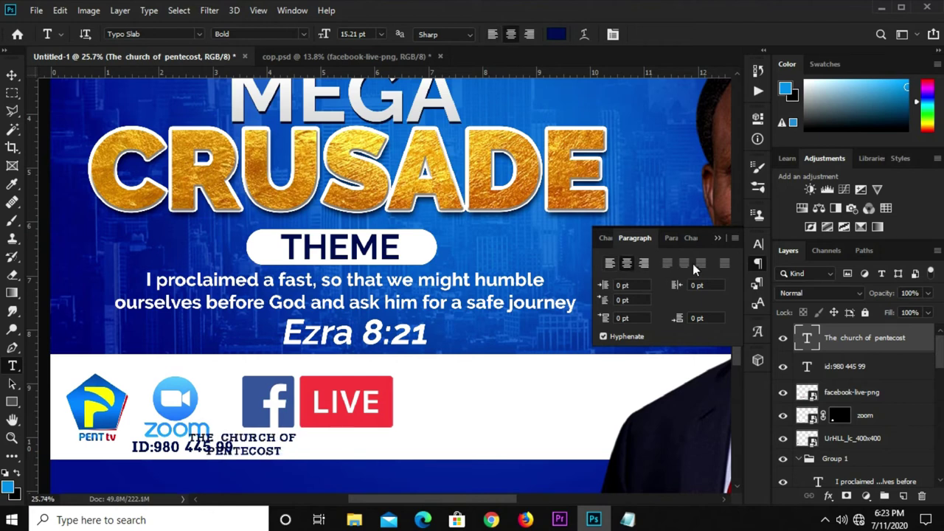
{"action": "left_click", "coordinate": [716, 239]}
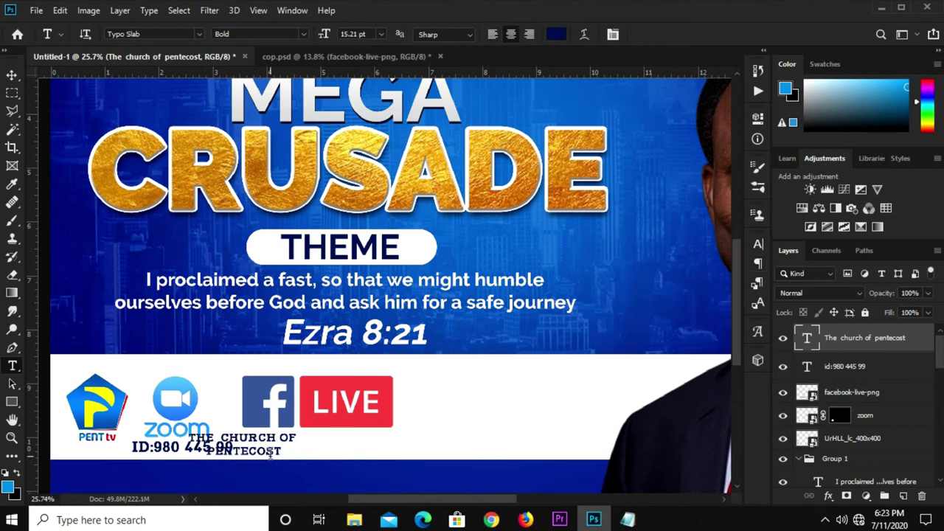
Step: Move the church text right under the LIVE graphic and enlarge it to about 106%
{"action": "key", "text": "v"}
{"action": "left_click_drag", "start_coordinate": [260, 444], "coordinate": [324, 441]}
{"action": "key", "text": "ctrl+t"}
{"action": "scroll", "coordinate": [323, 442], "scroll_direction": "up", "scroll_amount": 2}
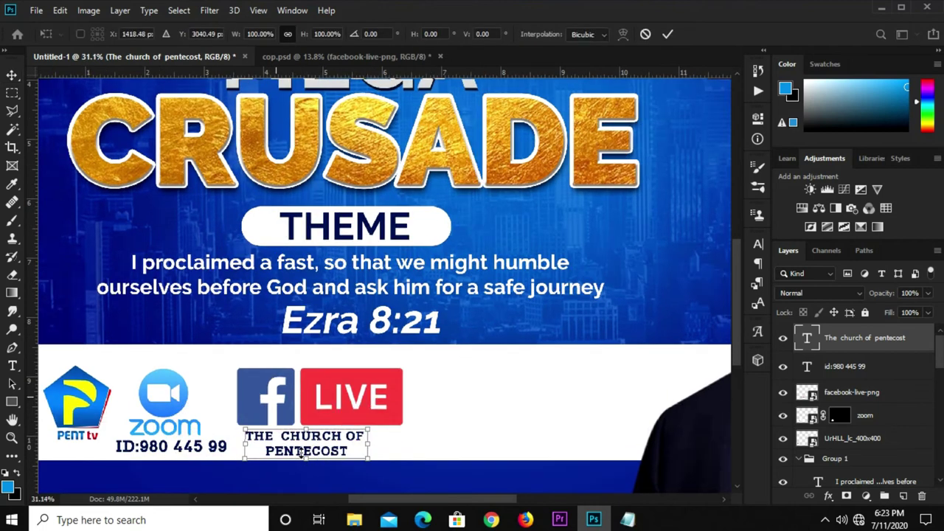
{"action": "scroll", "coordinate": [310, 436], "scroll_direction": "up", "scroll_amount": 2}
{"action": "mouse_move", "coordinate": [305, 425]}
{"action": "left_mouse_down"}
{"action": "mouse_move", "coordinate": [309, 417]}
{"action": "mouse_move", "coordinate": [333, 434]}
{"action": "mouse_move", "coordinate": [320, 418]}
{"action": "left_mouse_up"}
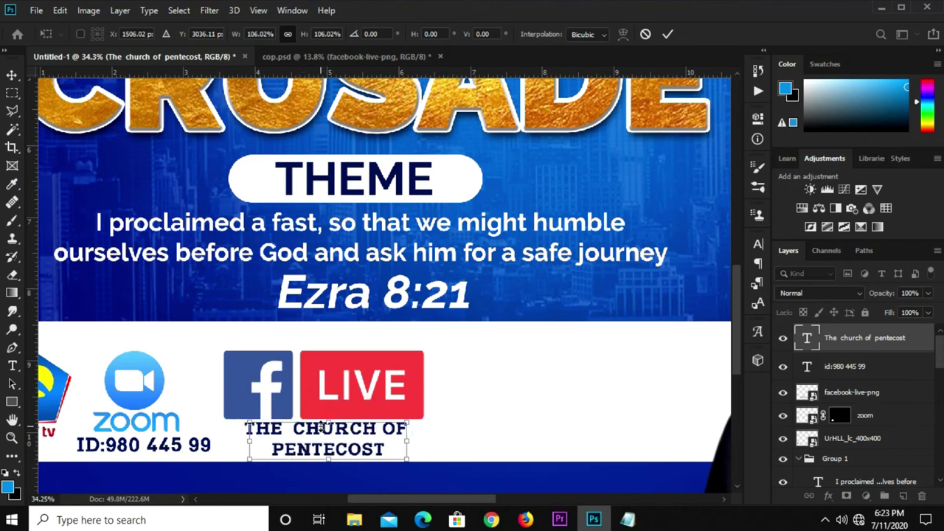
{"action": "key", "text": "Return"}
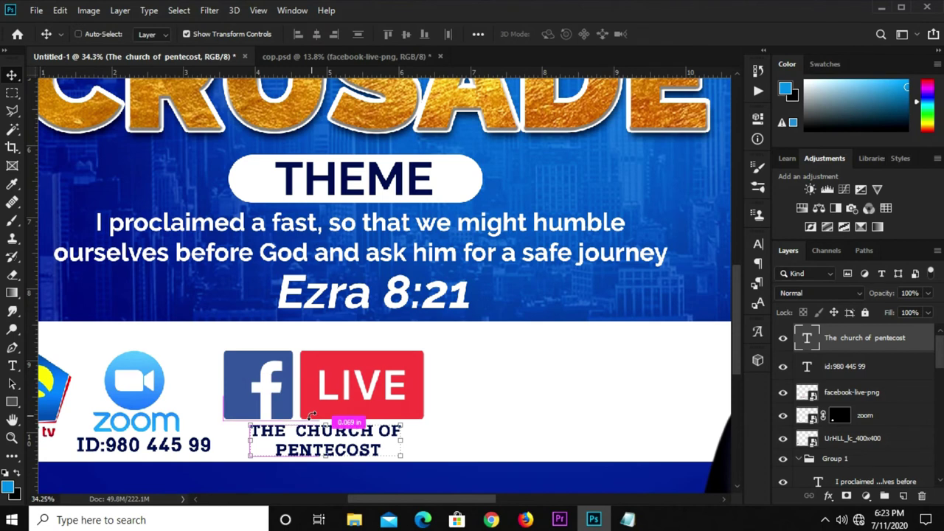
{"action": "key", "text": "ctrl+0"}
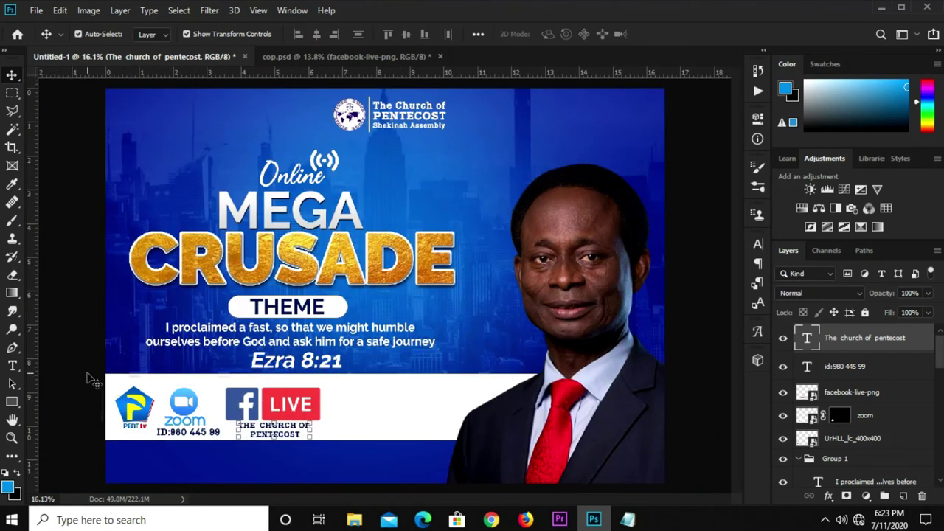
Step: Nudge the church name text and the Facebook LIVE graphic slightly left to align them
{"action": "left_click", "coordinate": [89, 378]}
{"action": "left_click", "coordinate": [290, 433]}
{"action": "left_click_drag", "start_coordinate": [290, 430], "coordinate": [294, 417]}
{"action": "left_click", "coordinate": [298, 417]}
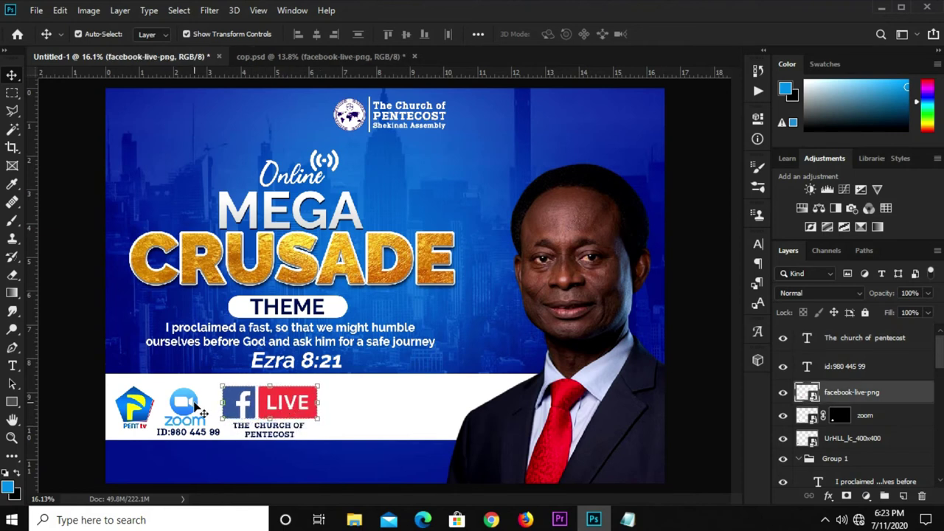
{"action": "left_click", "coordinate": [191, 404]}
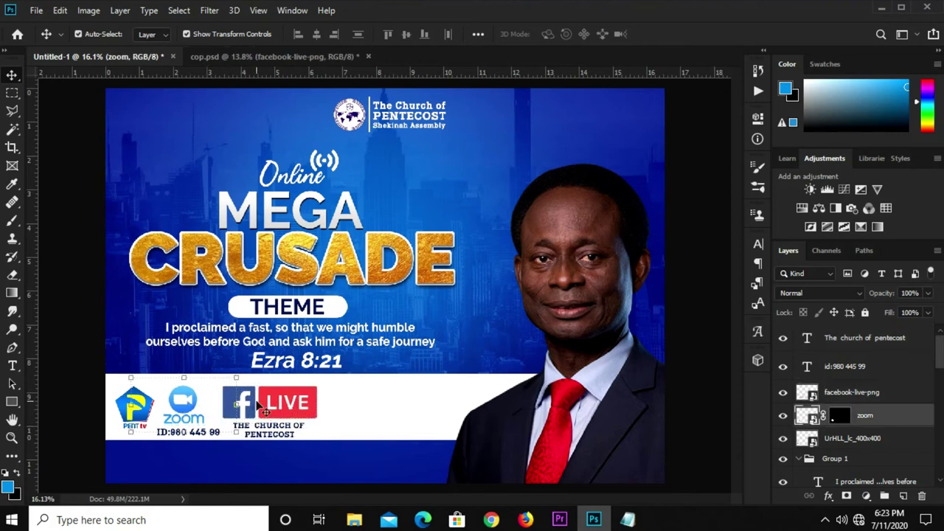
{"action": "left_click", "coordinate": [284, 408]}
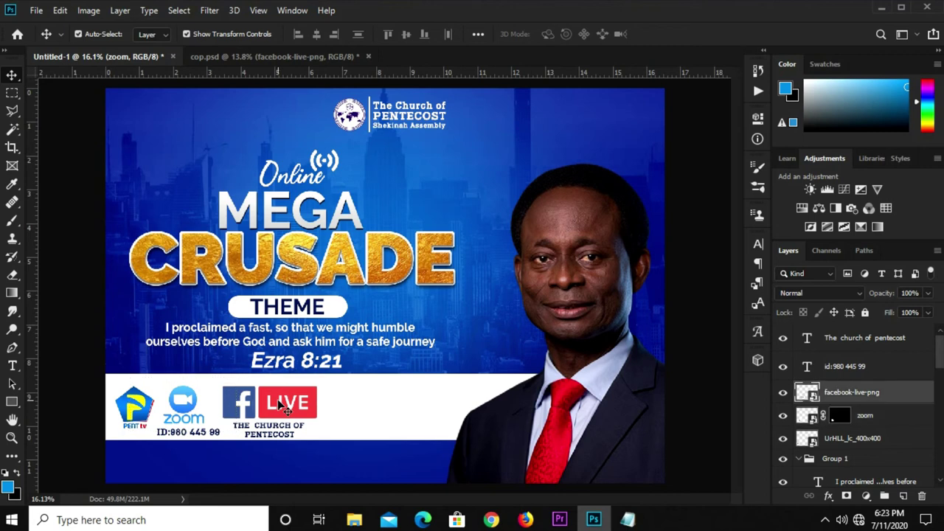
{"action": "left_click", "coordinate": [281, 446]}
{"action": "left_click", "coordinate": [269, 436]}
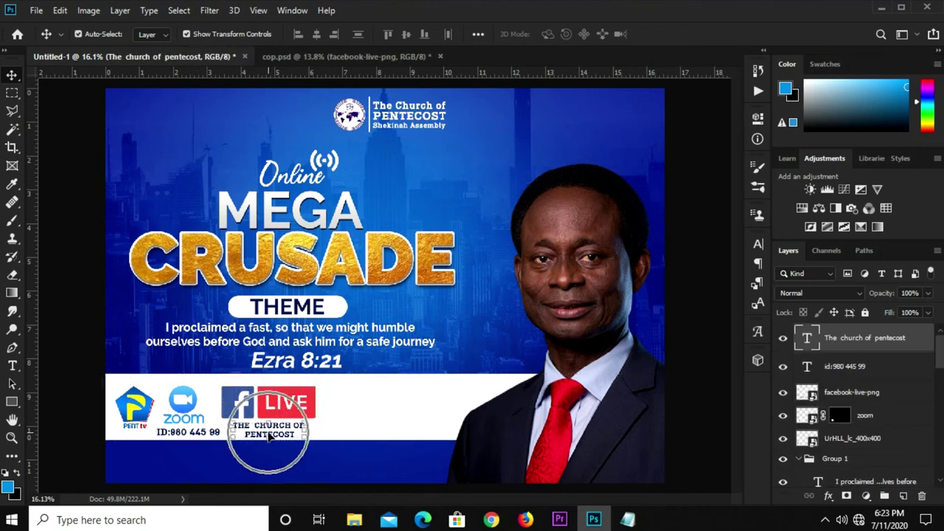
{"action": "left_click_drag", "start_coordinate": [269, 436], "coordinate": [265, 436]}
Step: Pick the Rectangle Tool from the shape tools
{"action": "left_click", "coordinate": [65, 417]}
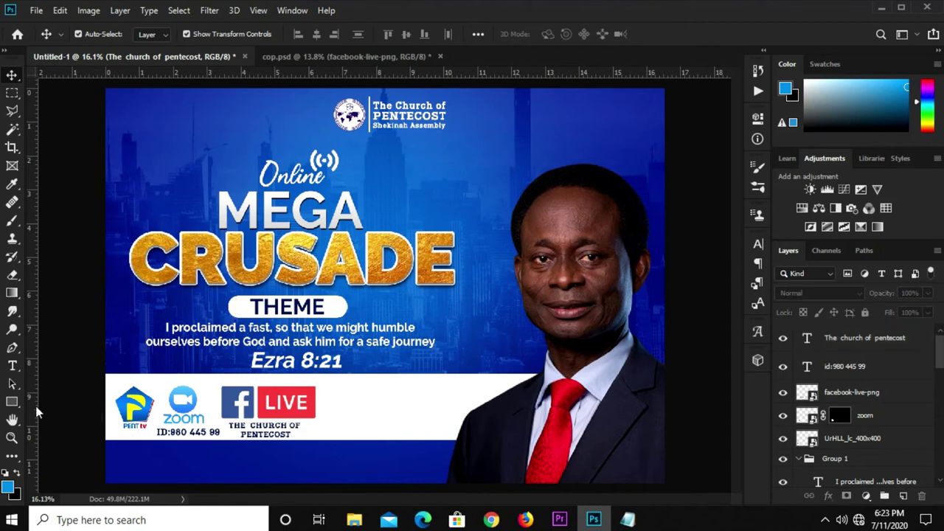
{"action": "left_click", "coordinate": [12, 402]}
{"action": "right_click", "coordinate": [12, 402]}
Step: Draw a thin vertical bar in the footer and fill it with the THEME text's navy
{"action": "left_click", "coordinate": [87, 402]}
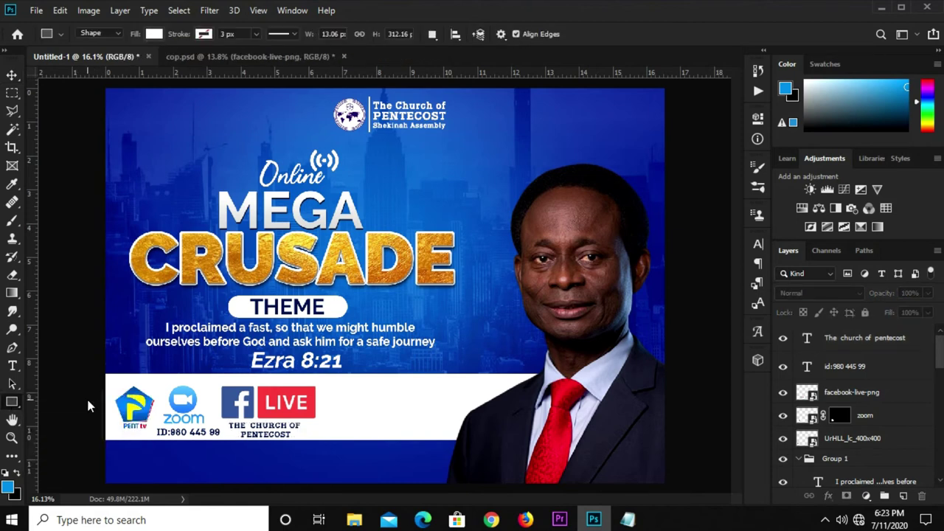
{"action": "scroll", "coordinate": [358, 398], "scroll_direction": "up", "scroll_amount": 3}
{"action": "left_click_drag", "start_coordinate": [329, 363], "coordinate": [325, 459]}
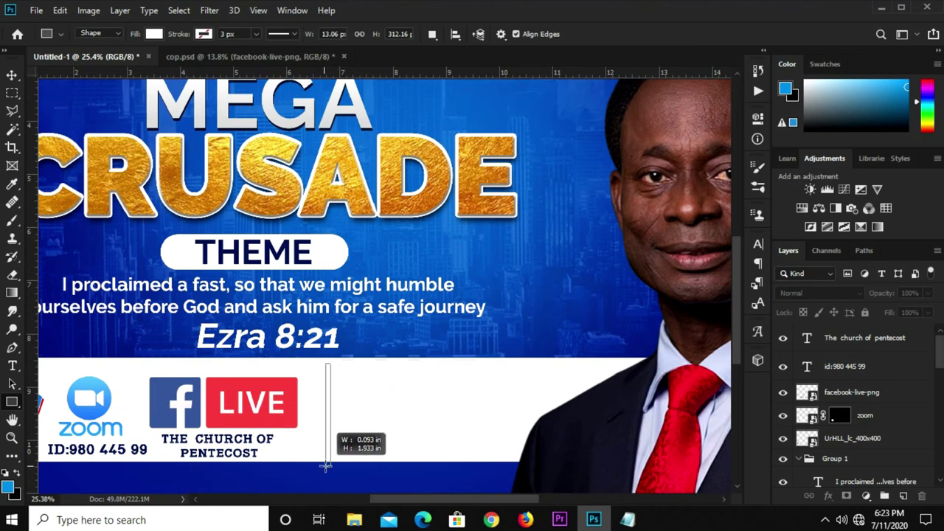
{"action": "left_click_drag", "start_coordinate": [325, 459], "coordinate": [330, 457]}
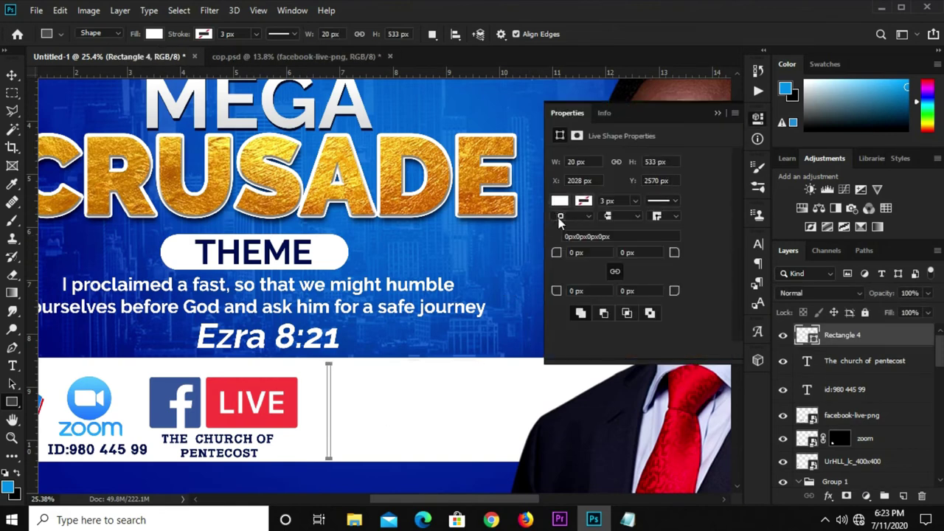
{"action": "left_click", "coordinate": [560, 200]}
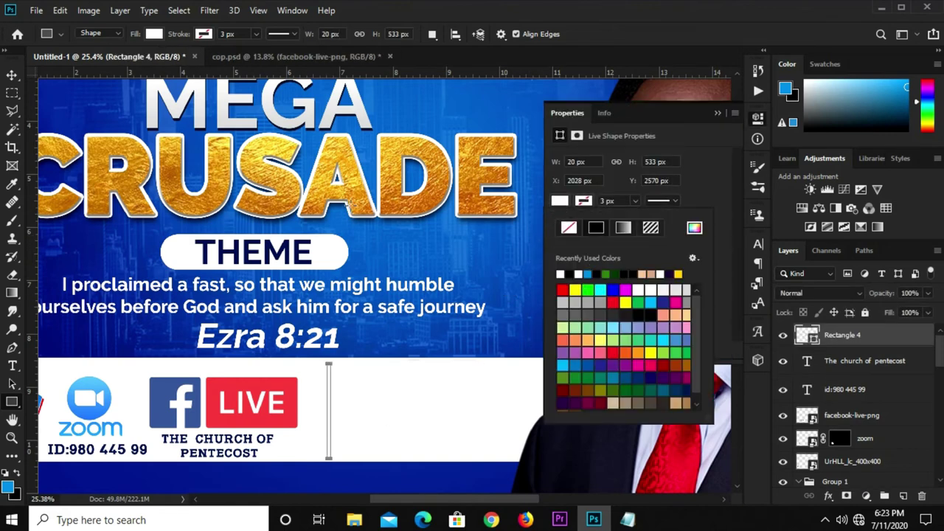
{"action": "left_click", "coordinate": [694, 228]}
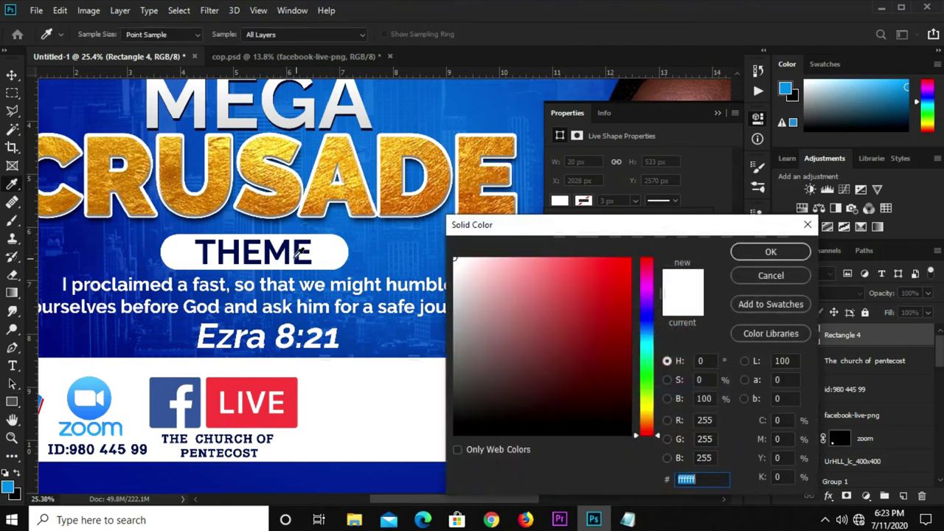
{"action": "left_click", "coordinate": [301, 251]}
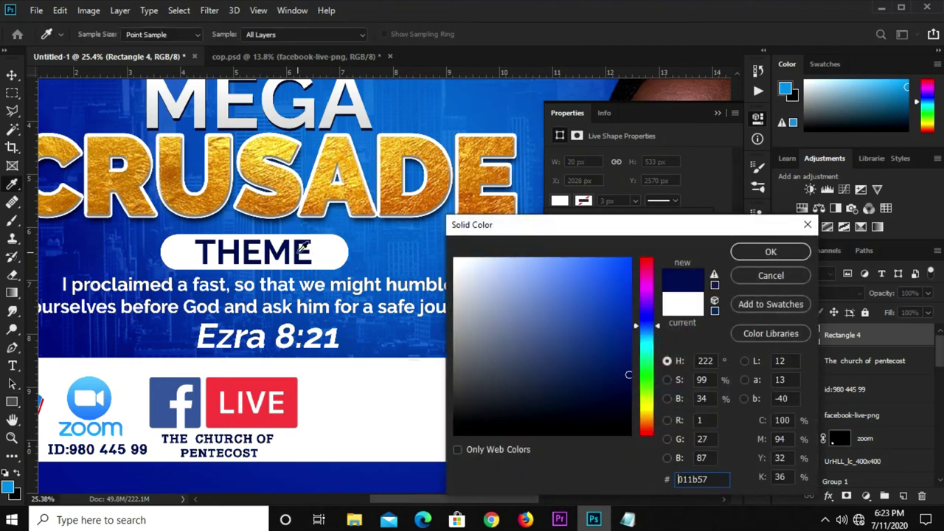
{"action": "left_click", "coordinate": [760, 252]}
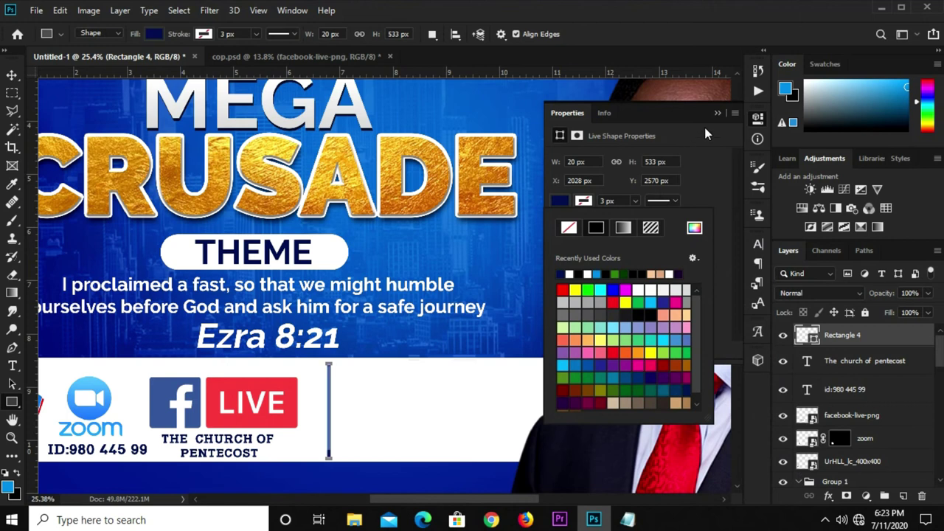
{"action": "left_click", "coordinate": [714, 114]}
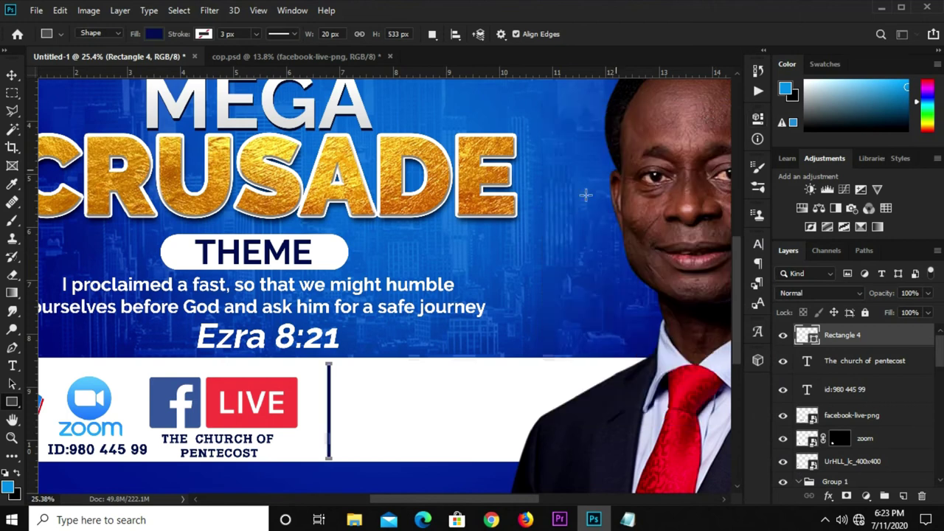
Step: Nudge the navy divider bar left, just right of the Facebook LIVE block
{"action": "key", "text": "v"}
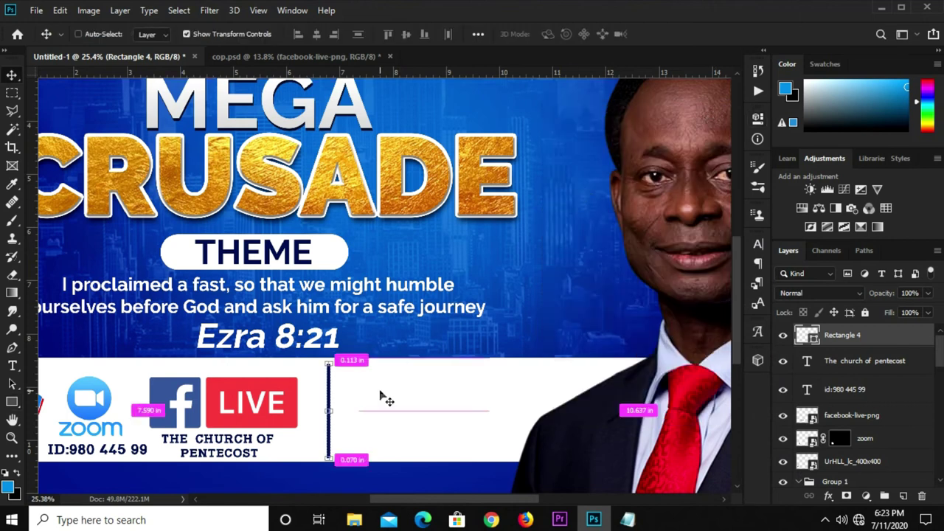
{"action": "key", "text": "ctrl+0"}
{"action": "key", "text": "ctrl"}
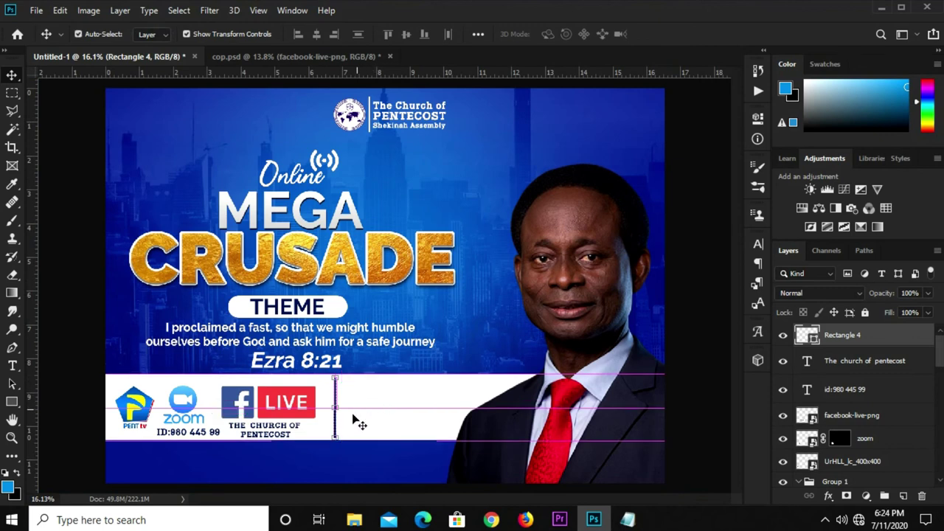
{"action": "key", "text": "Left"}
{"action": "key", "text": "shift+Left"}
{"action": "key", "text": "shift+Left"}
{"action": "key", "text": "shift+Left"}
{"action": "left_click", "coordinate": [59, 387]}
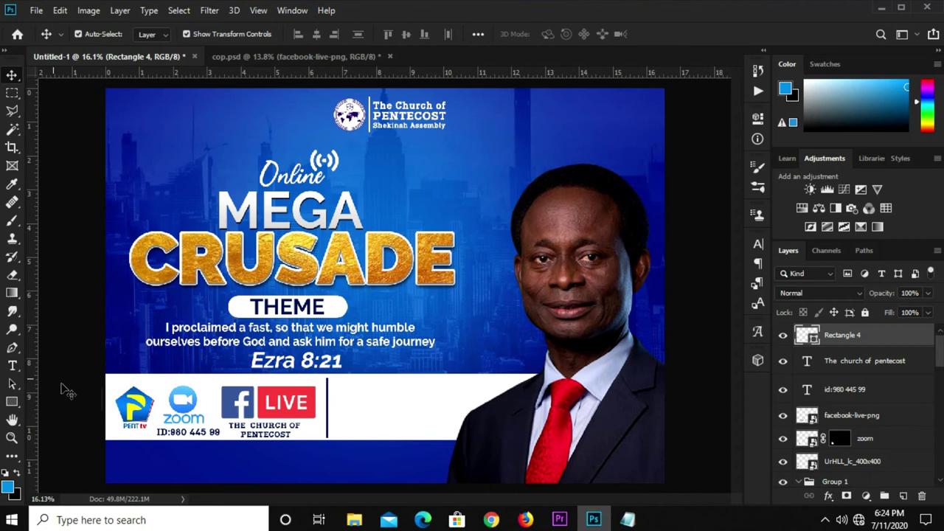
Step: Copy the word 'sunday' from the mega crusade notes in Notepad
{"action": "left_click", "coordinate": [628, 520]}
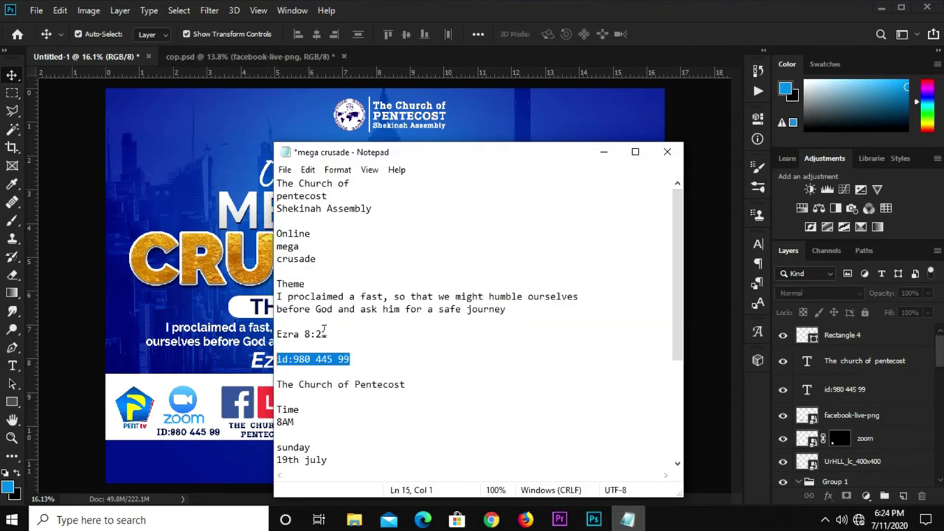
{"action": "left_click", "coordinate": [412, 370]}
{"action": "scroll", "coordinate": [385, 367], "scroll_direction": "down", "scroll_amount": 4}
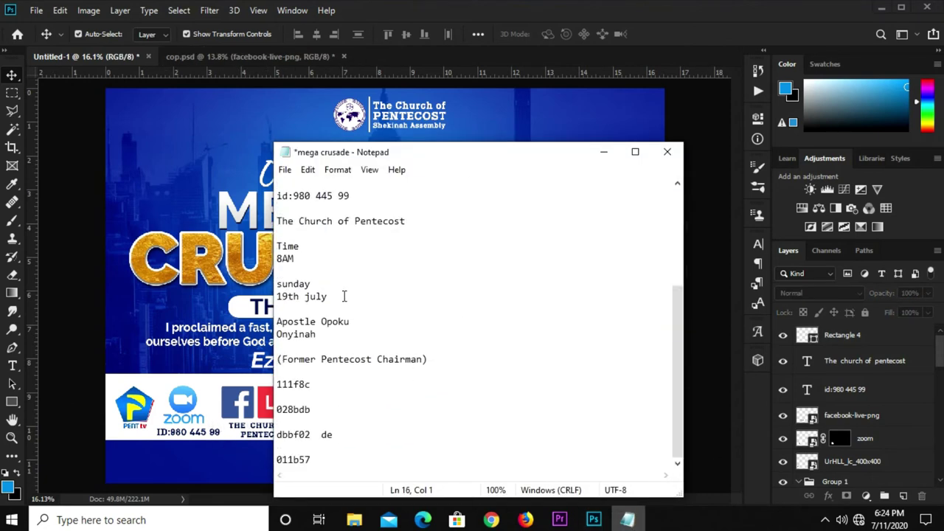
{"action": "left_click_drag", "start_coordinate": [320, 283], "coordinate": [278, 284]}
{"action": "right_click", "coordinate": [294, 285]}
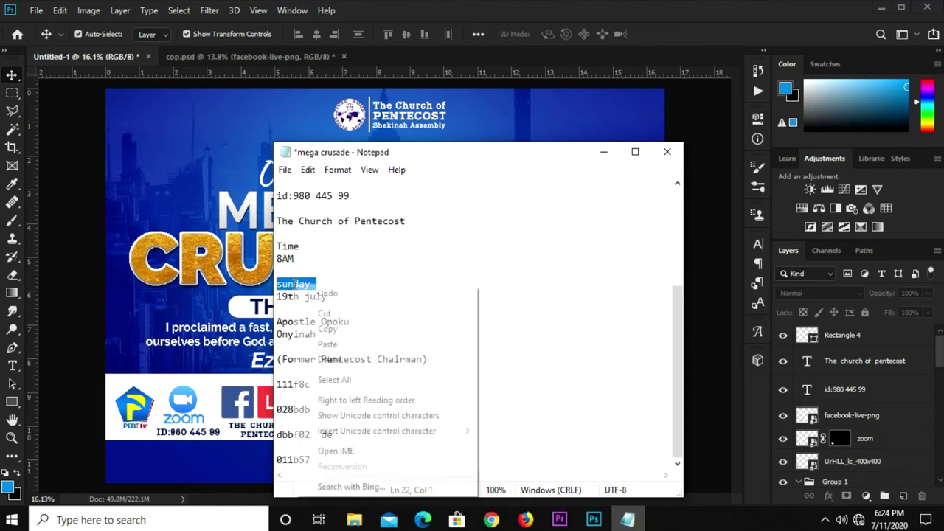
{"action": "left_click", "coordinate": [350, 331]}
Step: Duplicate the church name text right of the divider and retype it as SUNDAY
{"action": "left_click", "coordinate": [118, 373]}
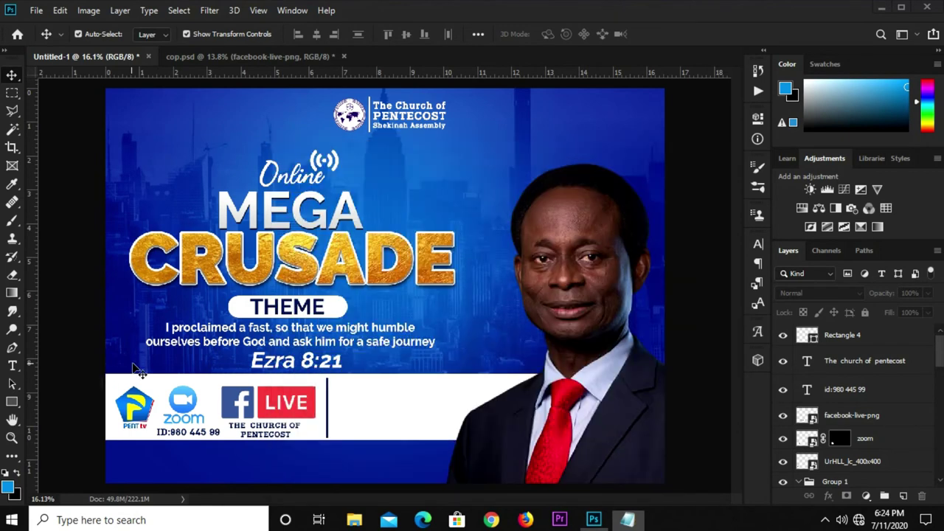
{"action": "scroll", "coordinate": [280, 437], "scroll_direction": "up", "scroll_amount": 2}
{"action": "left_click", "coordinate": [267, 435]}
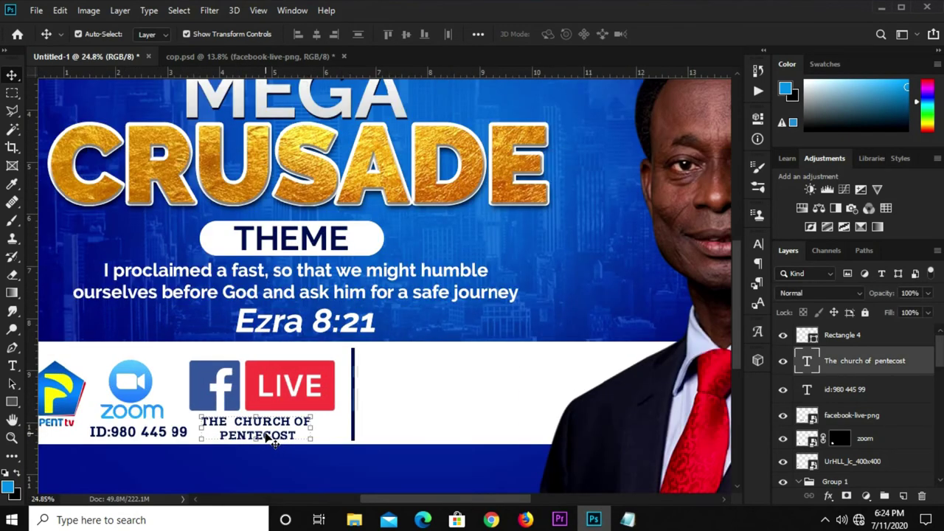
{"action": "left_click_drag", "start_coordinate": [262, 432], "coordinate": [435, 376]}
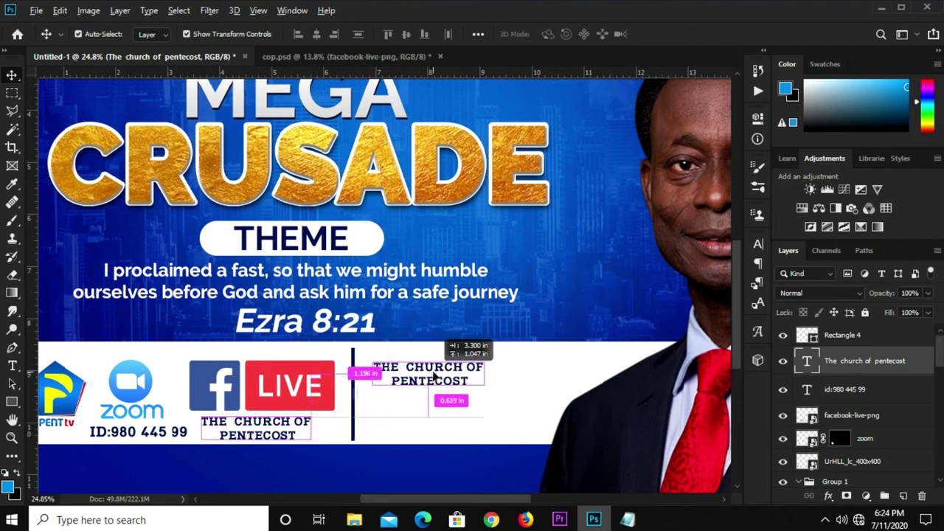
{"action": "left_click", "coordinate": [12, 365]}
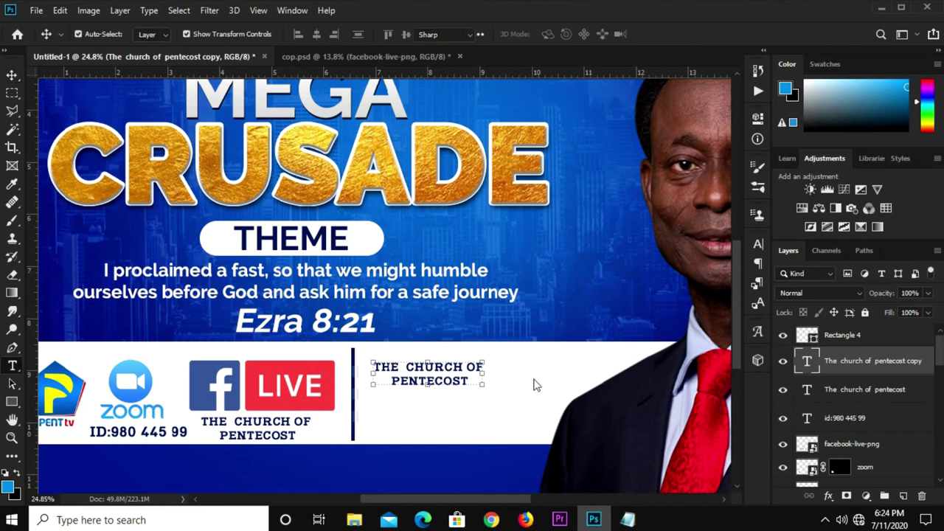
{"action": "left_click", "coordinate": [435, 365]}
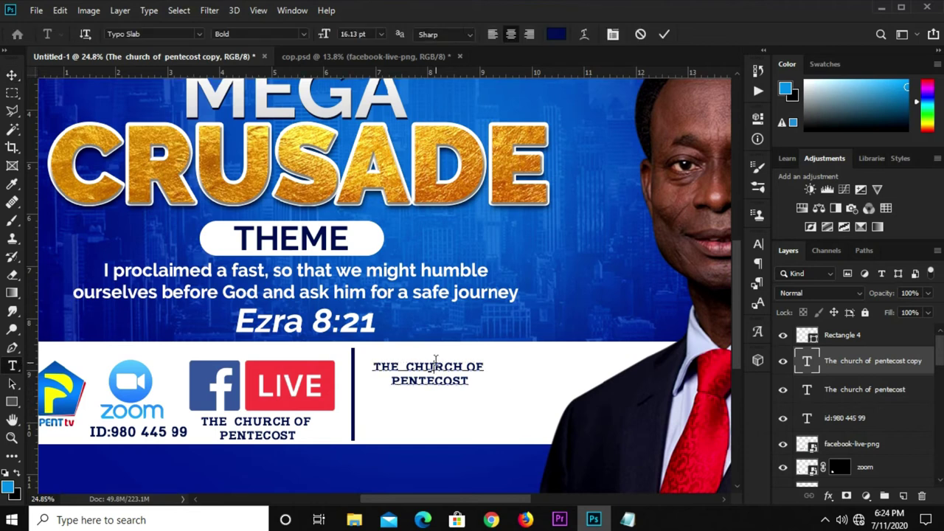
{"action": "key", "text": "ctrl+a"}
{"action": "type", "text": "SUNDAY"}
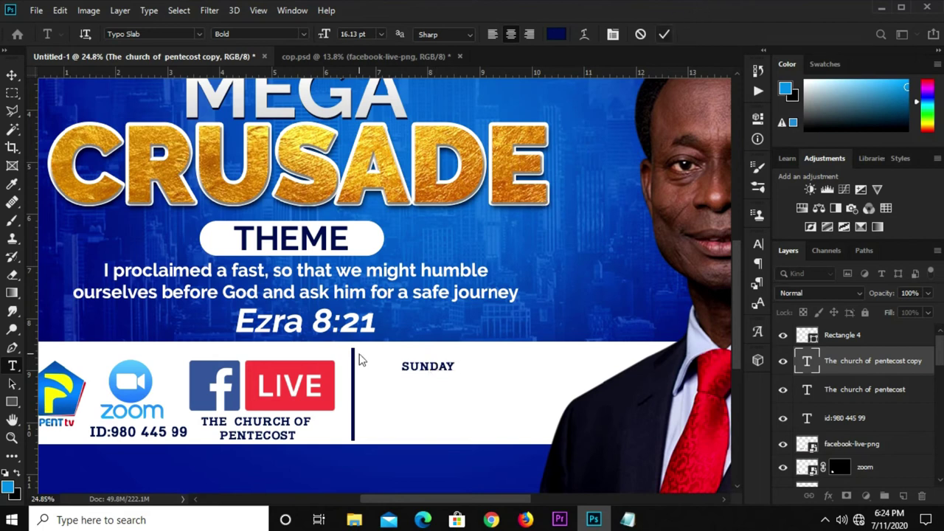
{"action": "key", "text": "ctrl+Return"}
Step: Scale the SUNDAY heading up to fill the footer space
{"action": "key", "text": "v"}
{"action": "key", "text": "ctrl+t"}
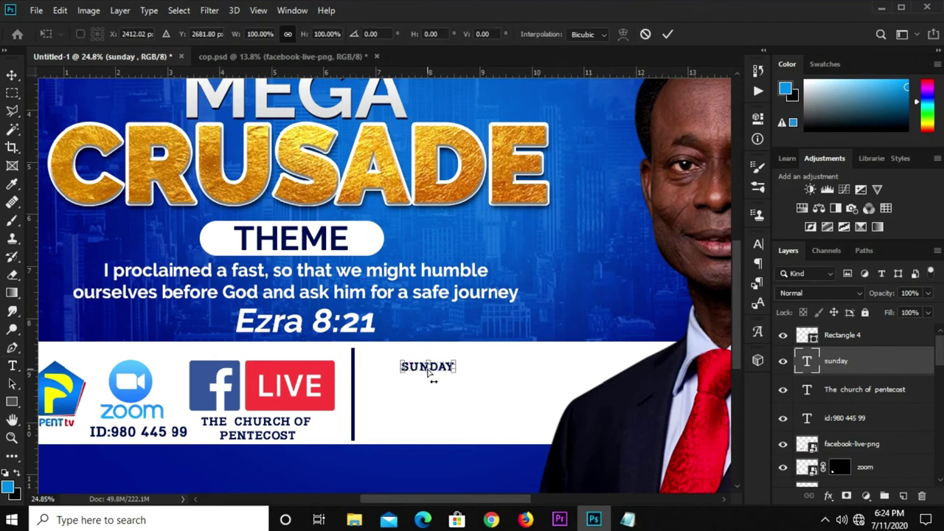
{"action": "left_click_drag", "start_coordinate": [438, 397], "coordinate": [438, 383]}
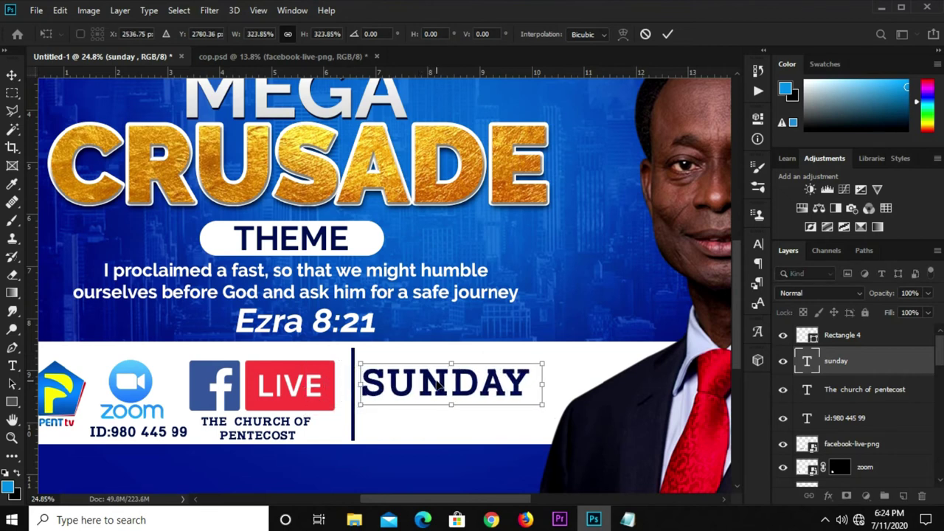
{"action": "left_click_drag", "start_coordinate": [544, 402], "coordinate": [525, 394]}
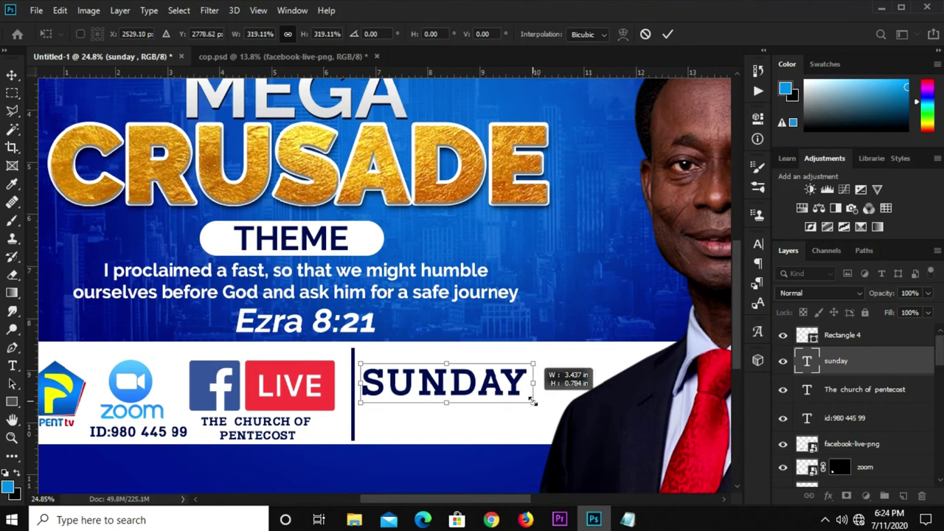
{"action": "key", "text": "Return"}
Step: Copy the date '19th july' from the Notepad notes
{"action": "left_click", "coordinate": [628, 520]}
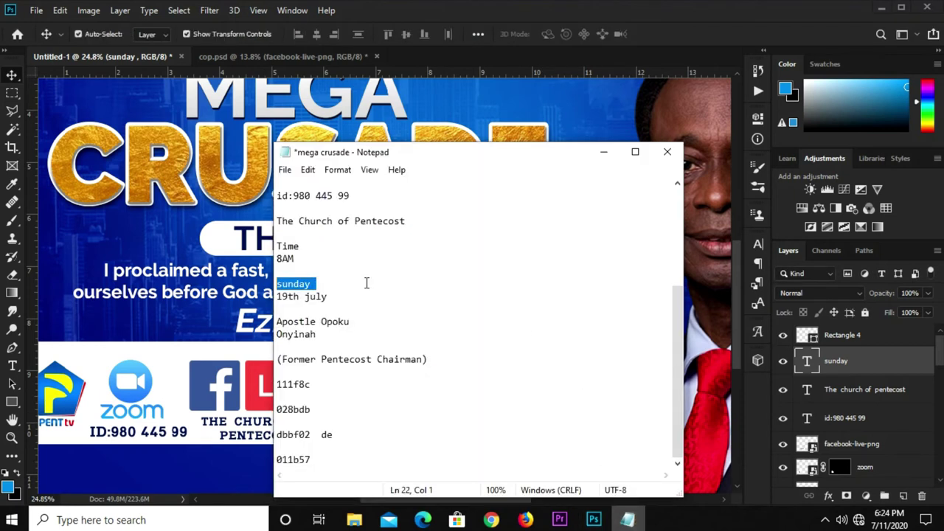
{"action": "left_click_drag", "start_coordinate": [338, 303], "coordinate": [278, 297]}
{"action": "right_click", "coordinate": [288, 299]}
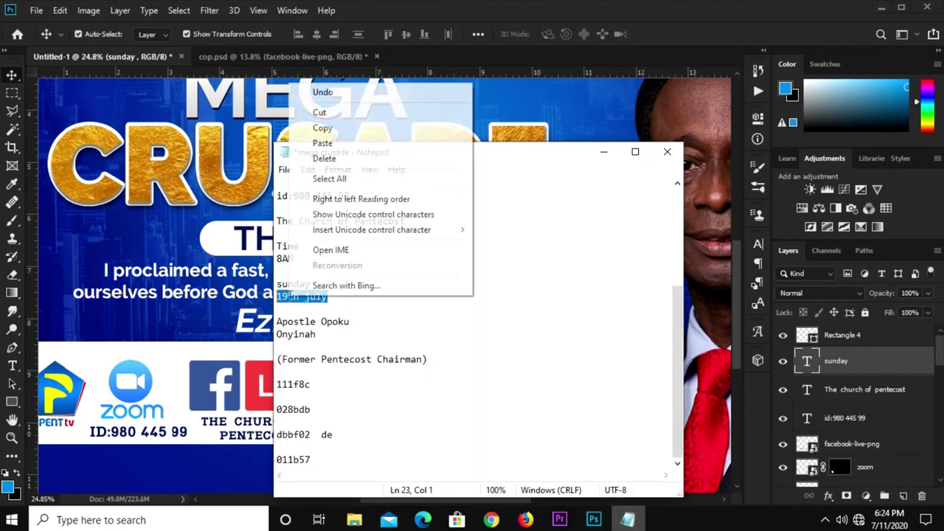
{"action": "left_click", "coordinate": [329, 129]}
{"action": "left_click", "coordinate": [604, 152]}
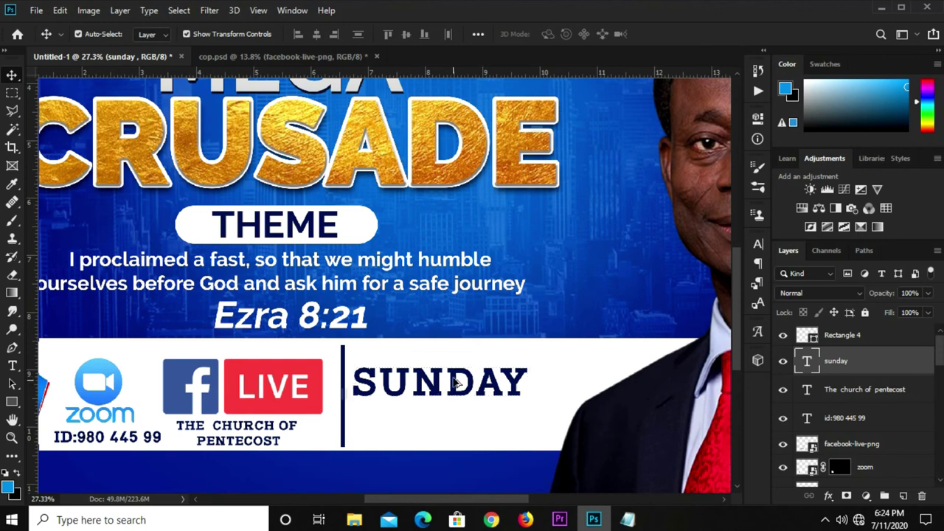
Step: Duplicate SUNDAY below itself and retype the copy as 19TH JULY
{"action": "left_click_drag", "start_coordinate": [454, 385], "coordinate": [455, 426]}
{"action": "left_click_drag", "start_coordinate": [454, 419], "coordinate": [454, 419]}
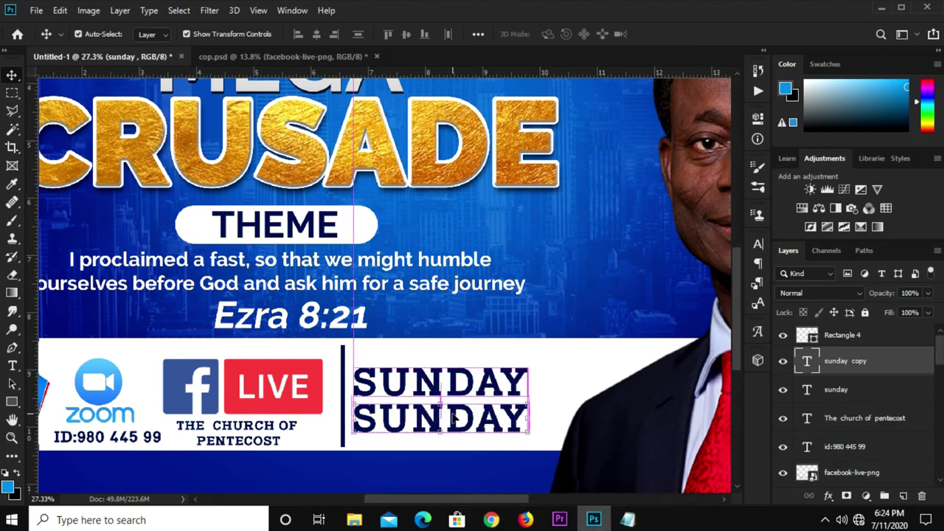
{"action": "left_click", "coordinate": [13, 366]}
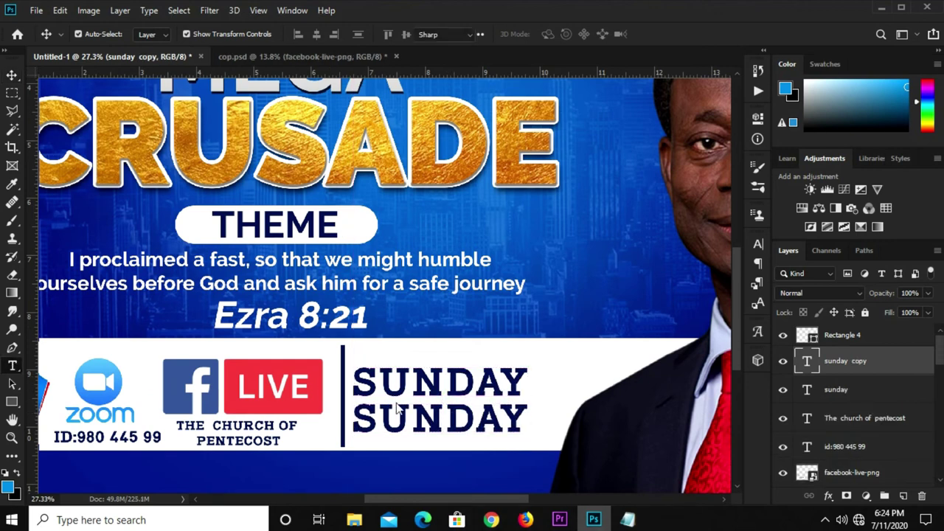
{"action": "left_click", "coordinate": [411, 424]}
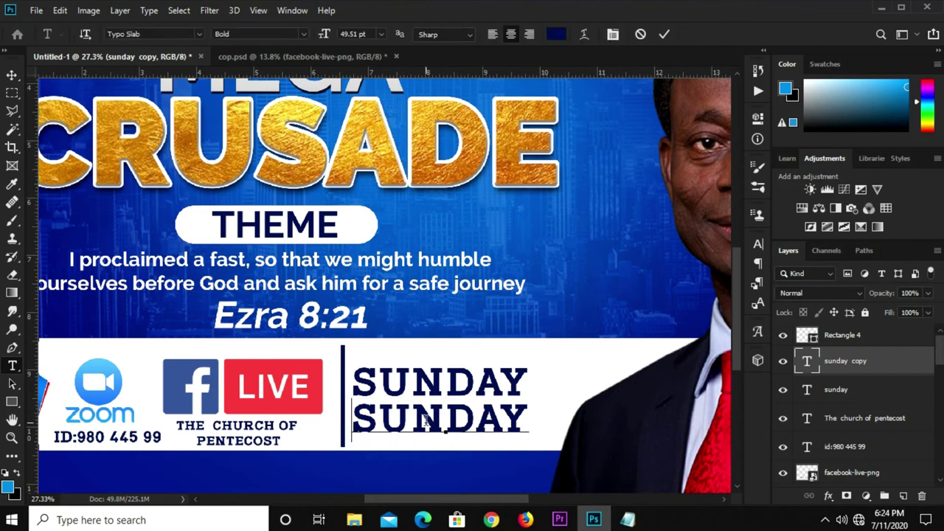
{"action": "double_click", "coordinate": [425, 421]}
{"action": "type", "text": "19TH JULY"}
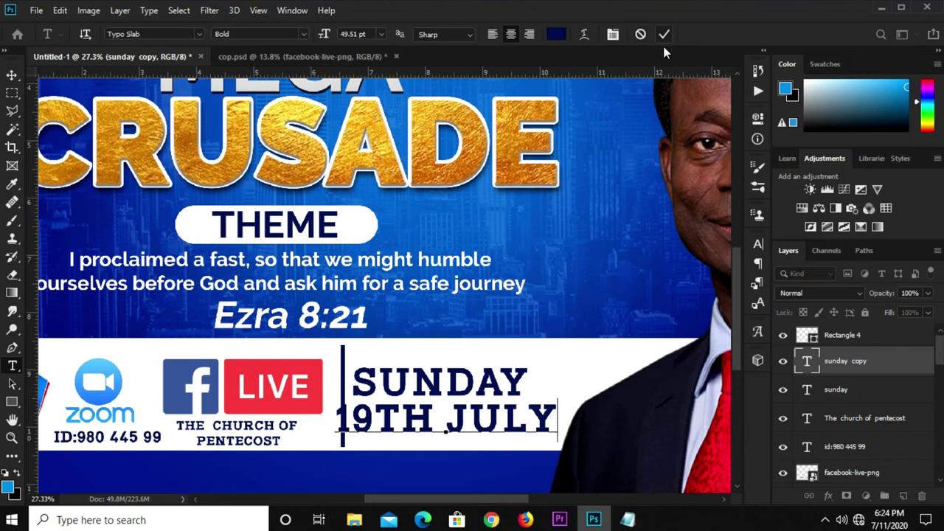
{"action": "key", "text": "ctrl+Return"}
Step: Resize 19TH JULY to about 103% so it matches SUNDAY's width
{"action": "key", "text": "ctrl+t"}
{"action": "left_click_drag", "start_coordinate": [444, 440], "coordinate": [453, 430]}
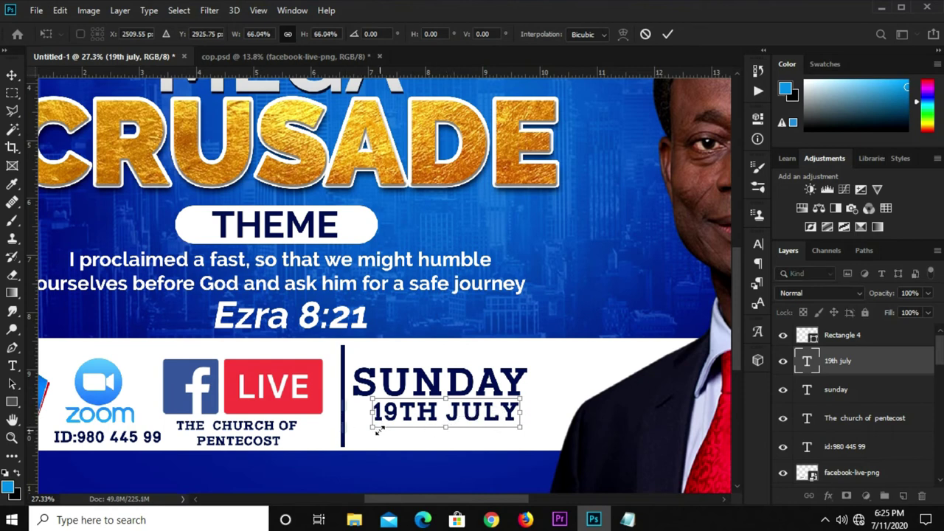
{"action": "left_click_drag", "start_coordinate": [369, 430], "coordinate": [356, 438]}
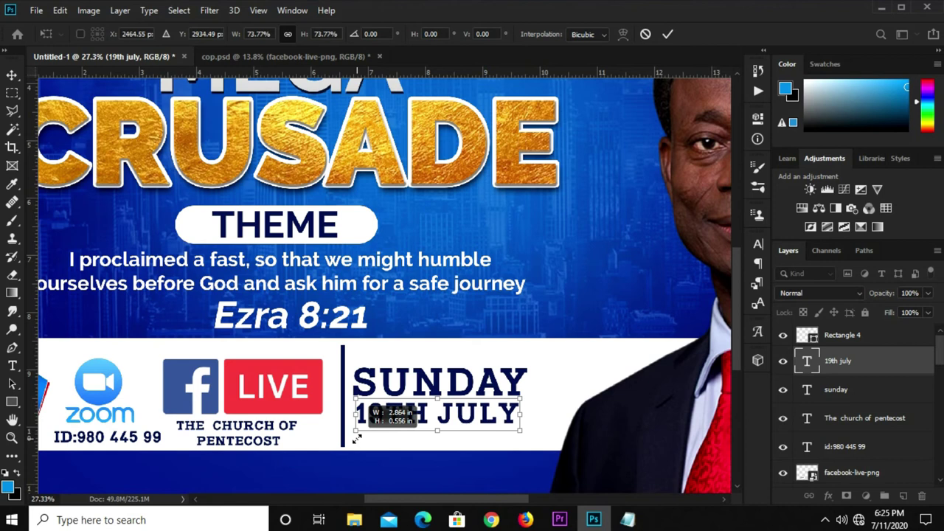
{"action": "key", "text": "Return"}
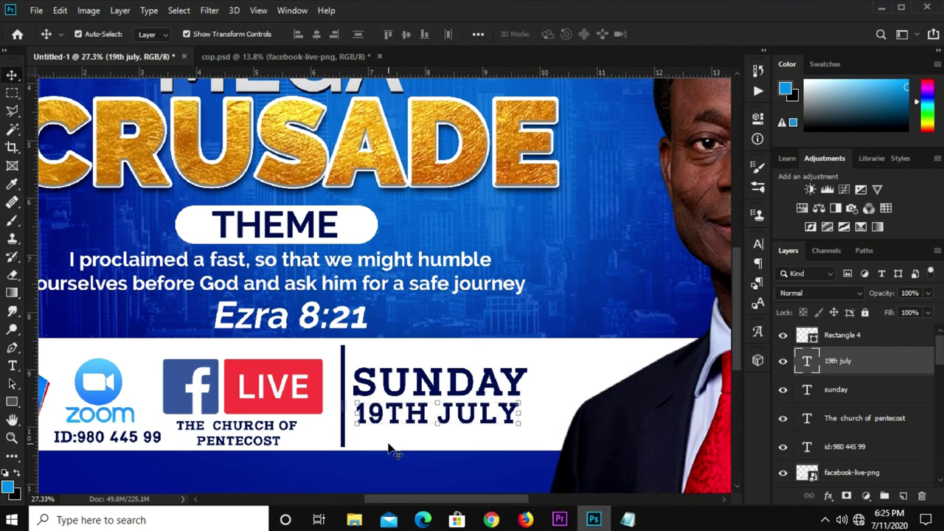
{"action": "key", "text": "ctrl+t"}
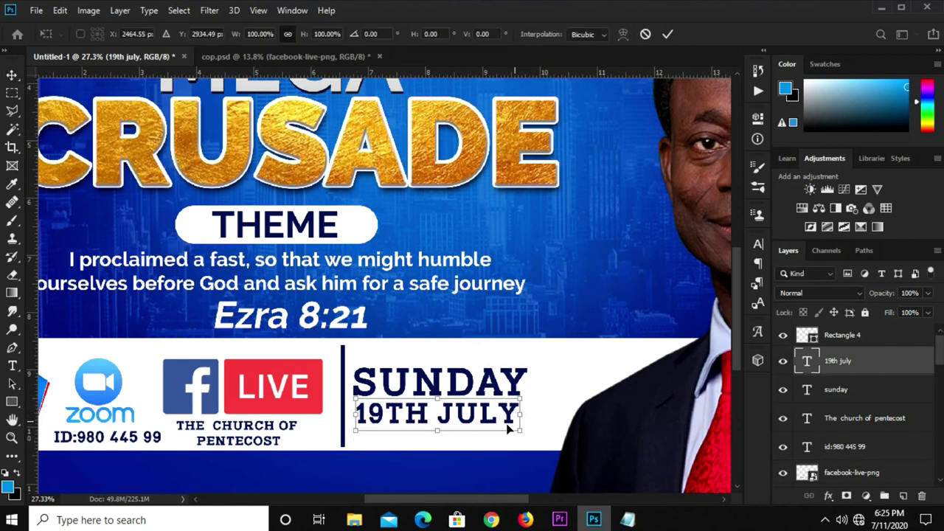
{"action": "left_click_drag", "start_coordinate": [517, 432], "coordinate": [525, 434]}
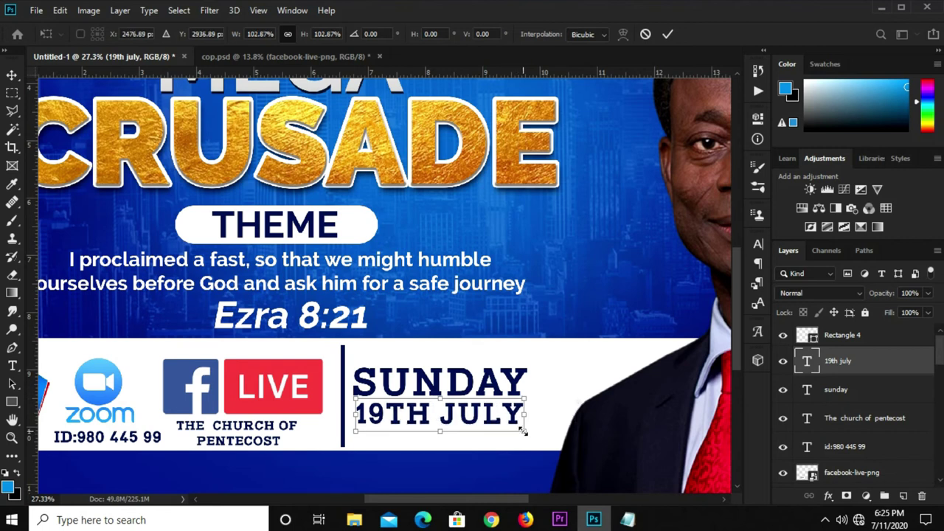
{"action": "key", "text": "Return"}
{"action": "key", "text": "ctrl+0"}
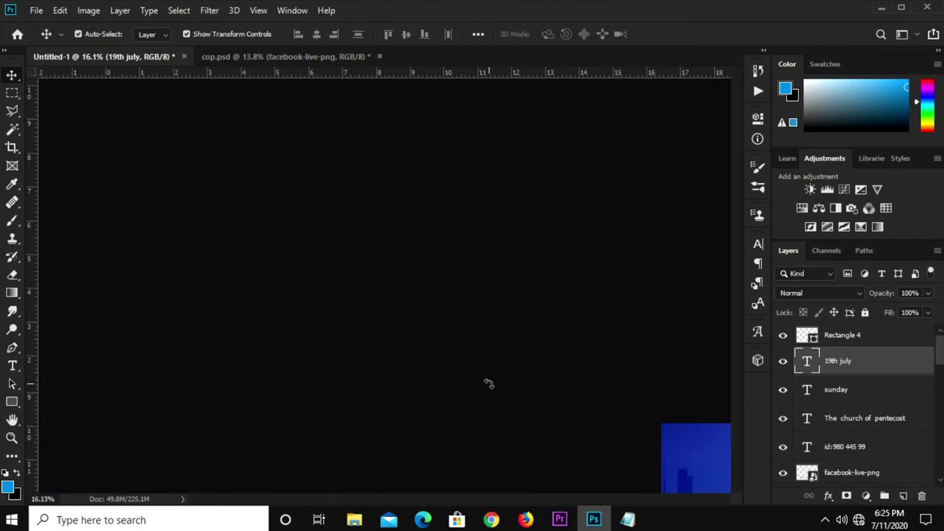
Step: Copy a band across the middle of the cityscape photo onto a new layer
{"action": "left_click", "coordinate": [85, 282]}
{"action": "scroll", "coordinate": [850, 416], "scroll_direction": "down", "scroll_amount": 3}
{"action": "scroll", "coordinate": [852, 420], "scroll_direction": "down", "scroll_amount": 3}
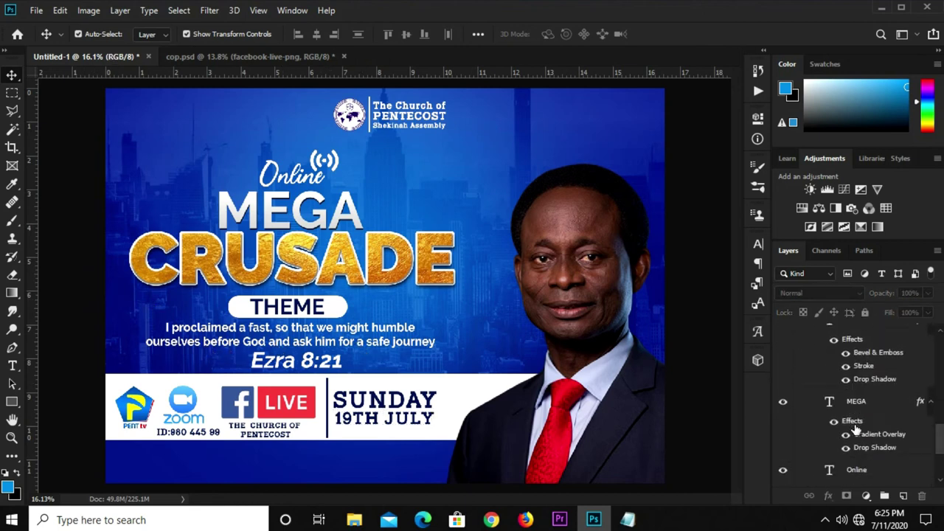
{"action": "scroll", "coordinate": [856, 430], "scroll_direction": "down", "scroll_amount": 3}
{"action": "left_click", "coordinate": [849, 424]}
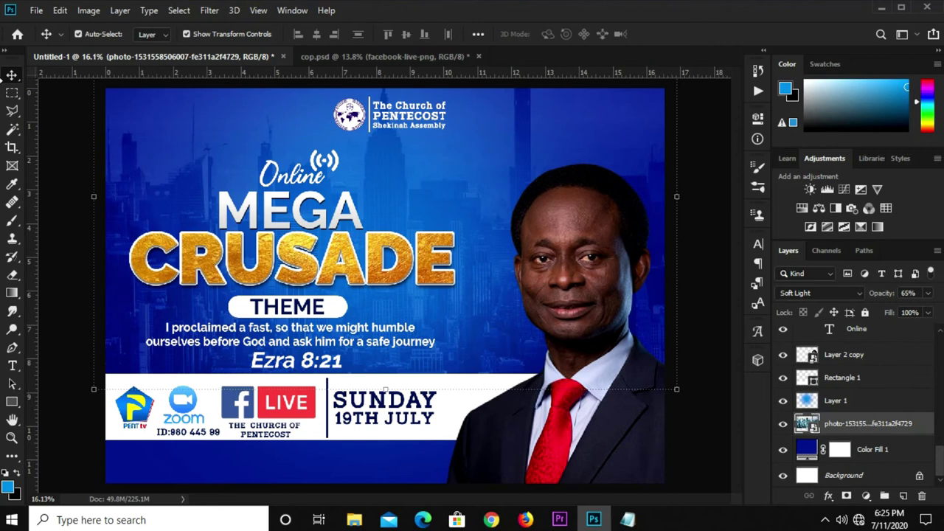
{"action": "left_click_drag", "start_coordinate": [11, 94], "coordinate": [53, 100]}
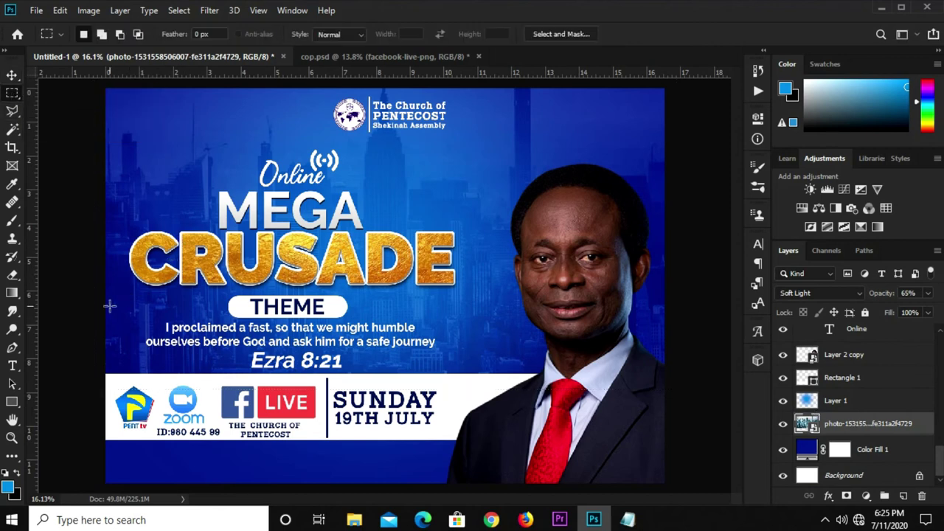
{"action": "left_click_drag", "start_coordinate": [108, 303], "coordinate": [659, 360]}
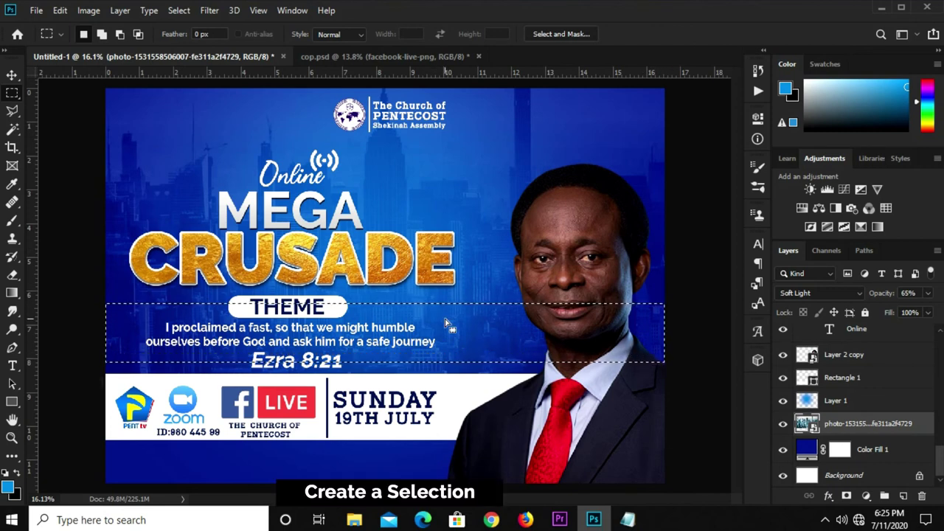
{"action": "key", "text": "ctrl+j"}
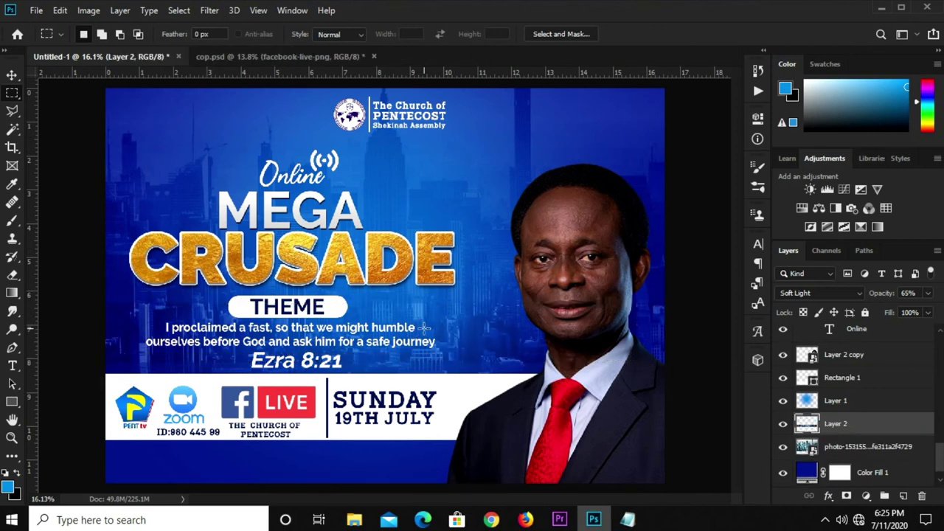
Step: Move the copied cityscape band down behind the footer near the flyer's bottom
{"action": "key", "text": "v"}
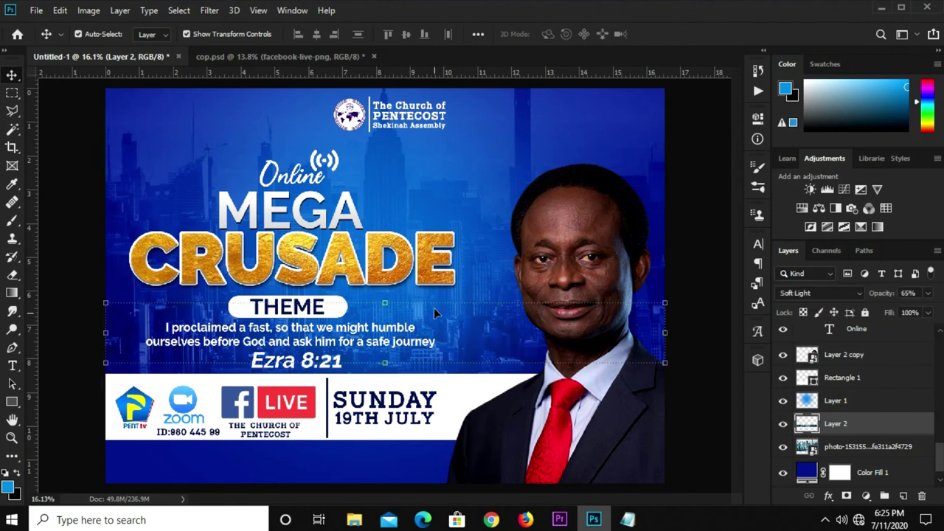
{"action": "key", "text": "ctrl+t"}
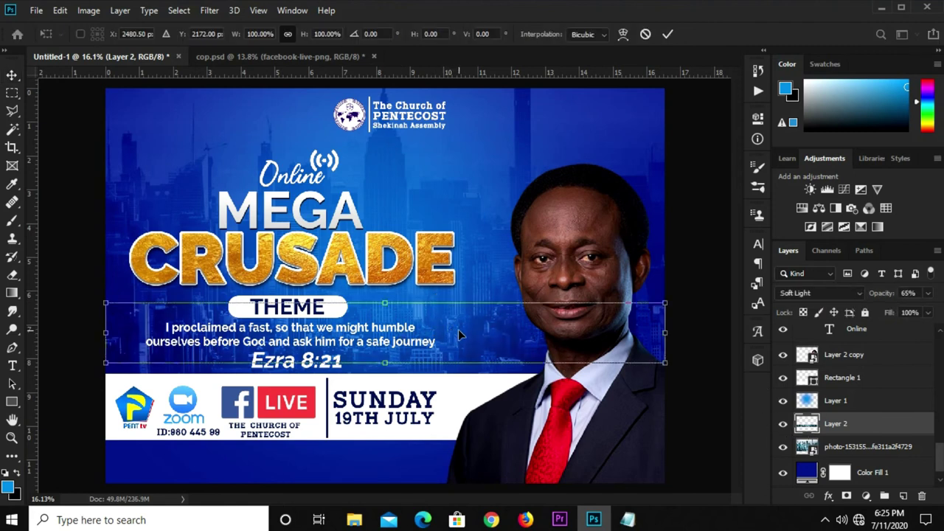
{"action": "left_click_drag", "start_coordinate": [459, 331], "coordinate": [462, 443]}
{"action": "key", "text": "Up"}
{"action": "key", "text": "Up"}
{"action": "key", "text": "Up"}
{"action": "key", "text": "Up"}
{"action": "key", "text": "Up"}
{"action": "key", "text": "Up"}
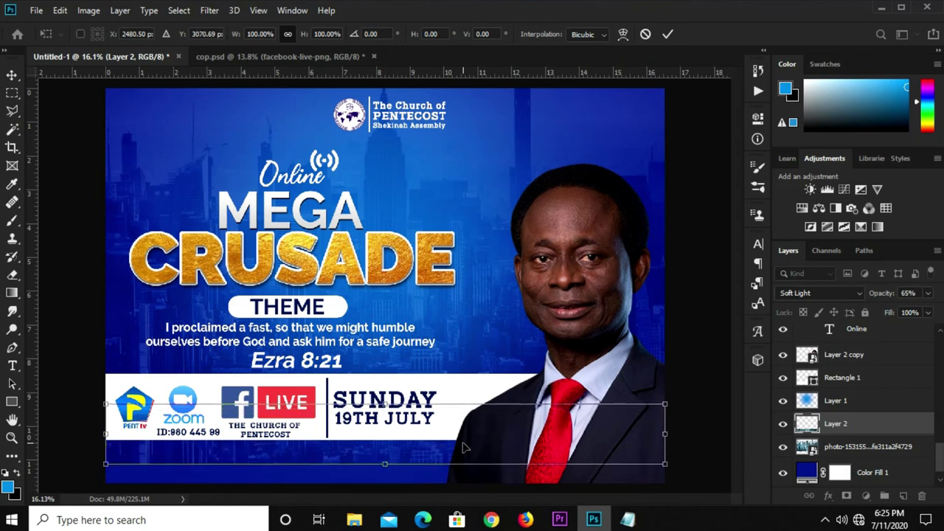
{"action": "key", "text": "Return"}
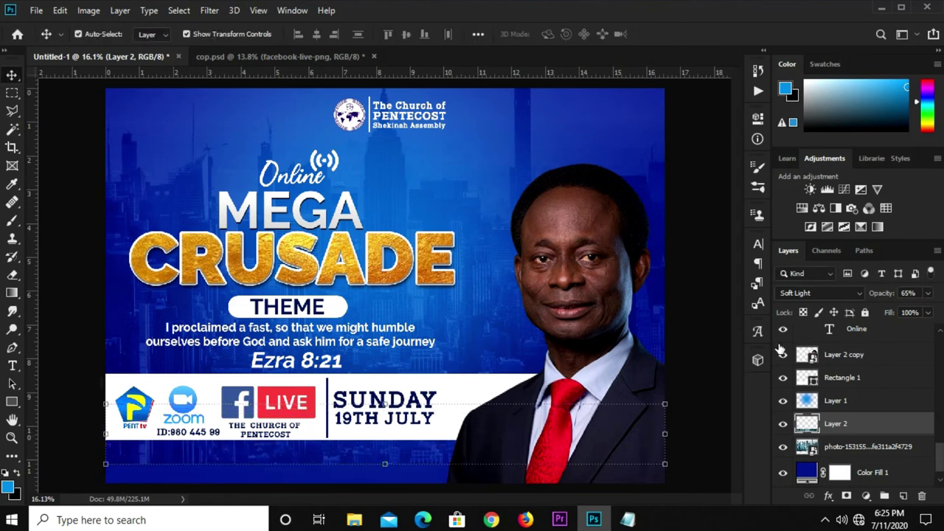
{"action": "left_click", "coordinate": [685, 344]}
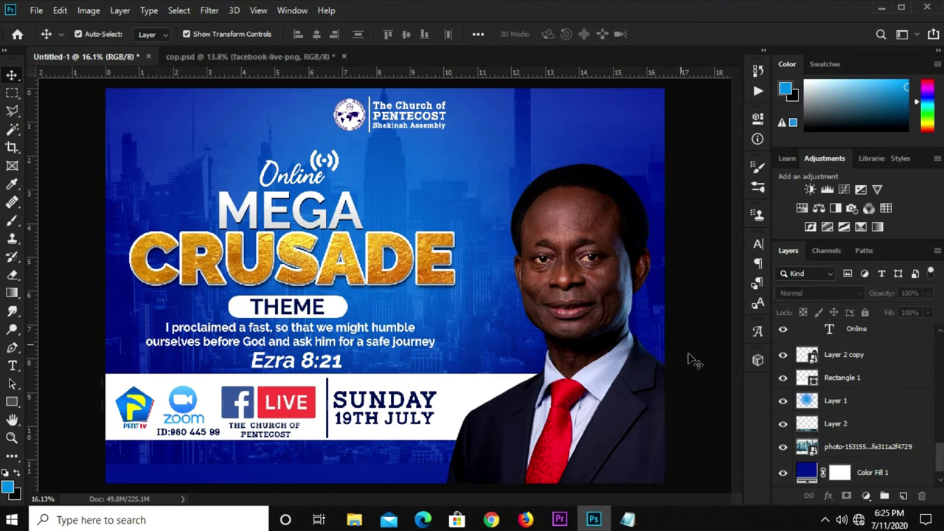
Step: Draw a white rectangle strip along the flyer's bottom edge
{"action": "left_click", "coordinate": [11, 403]}
{"action": "left_click", "coordinate": [56, 407]}
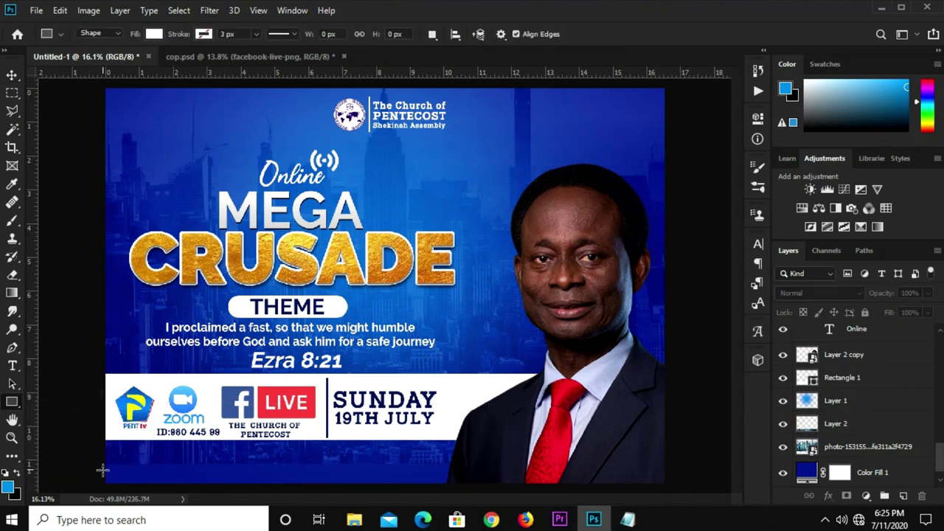
{"action": "left_click_drag", "start_coordinate": [94, 461], "coordinate": [503, 487]}
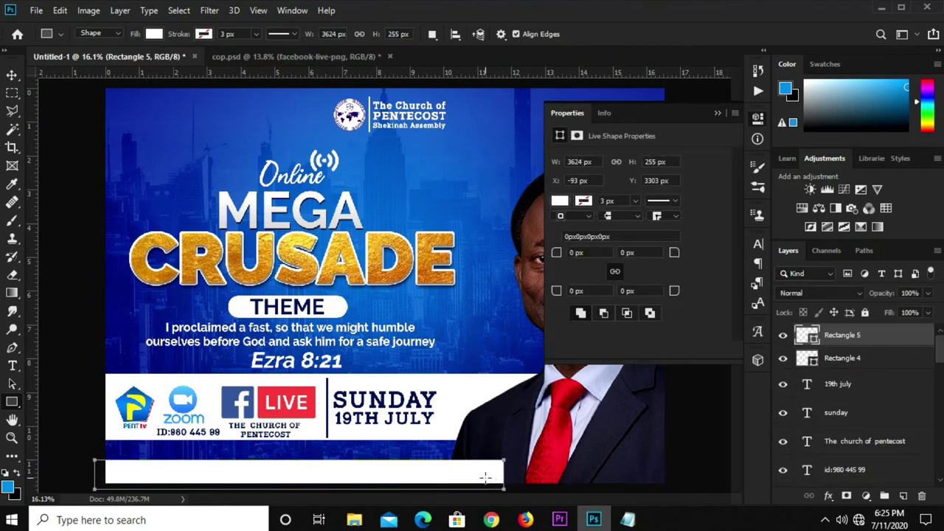
{"action": "key", "text": "v"}
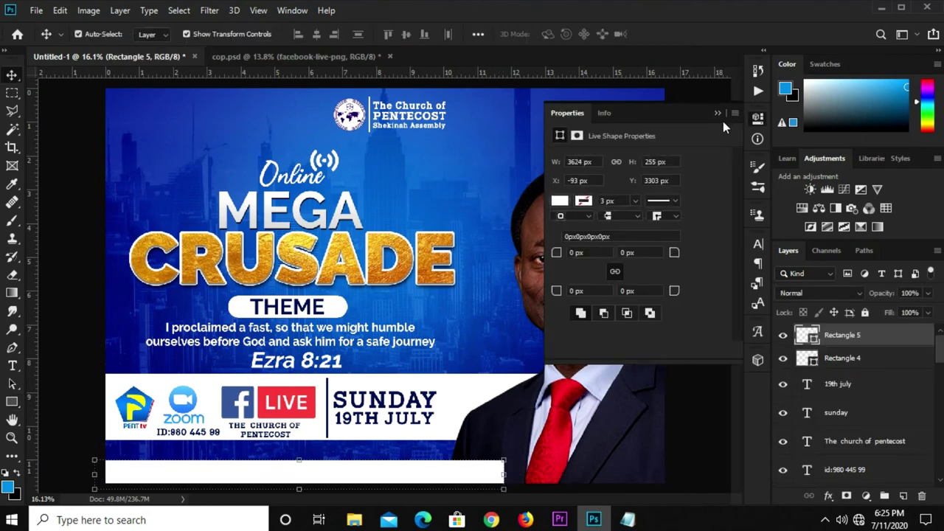
{"action": "left_click", "coordinate": [720, 115]}
Step: Restack the white strip layer beneath the man's photo layer
{"action": "left_click_drag", "start_coordinate": [853, 334], "coordinate": [865, 437]}
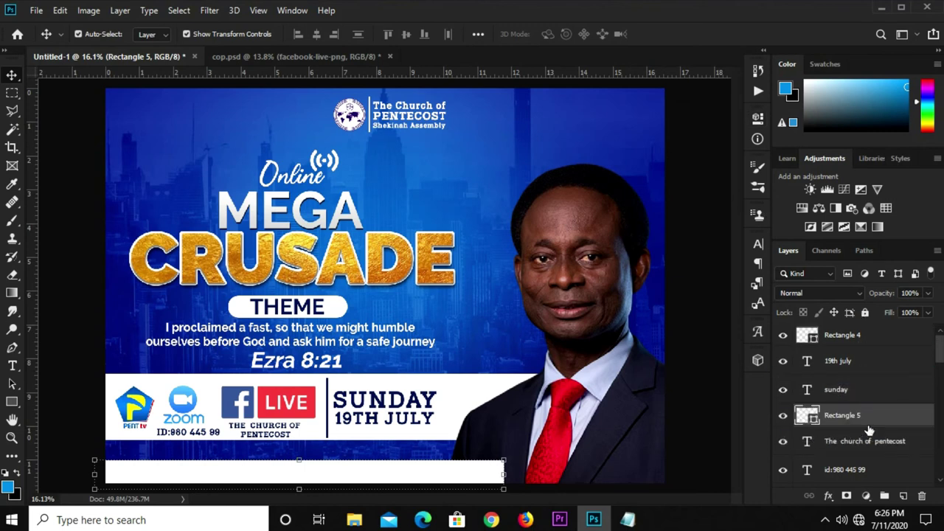
{"action": "left_click", "coordinate": [784, 418]}
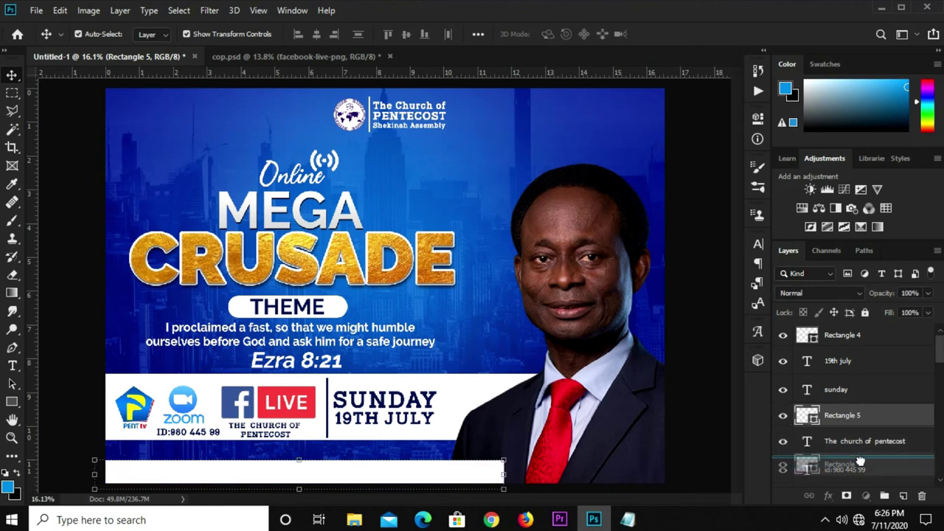
{"action": "scroll", "coordinate": [860, 435], "scroll_direction": "down", "scroll_amount": 3}
{"action": "scroll", "coordinate": [861, 472], "scroll_direction": "down", "scroll_amount": 3}
{"action": "scroll", "coordinate": [862, 472], "scroll_direction": "down", "scroll_amount": 3}
{"action": "scroll", "coordinate": [861, 472], "scroll_direction": "down", "scroll_amount": 3}
{"action": "scroll", "coordinate": [864, 490], "scroll_direction": "down", "scroll_amount": 3}
{"action": "mouse_move", "coordinate": [863, 491]}
{"action": "left_mouse_down"}
{"action": "mouse_move", "coordinate": [844, 373]}
{"action": "mouse_move", "coordinate": [845, 385]}
{"action": "left_mouse_up"}
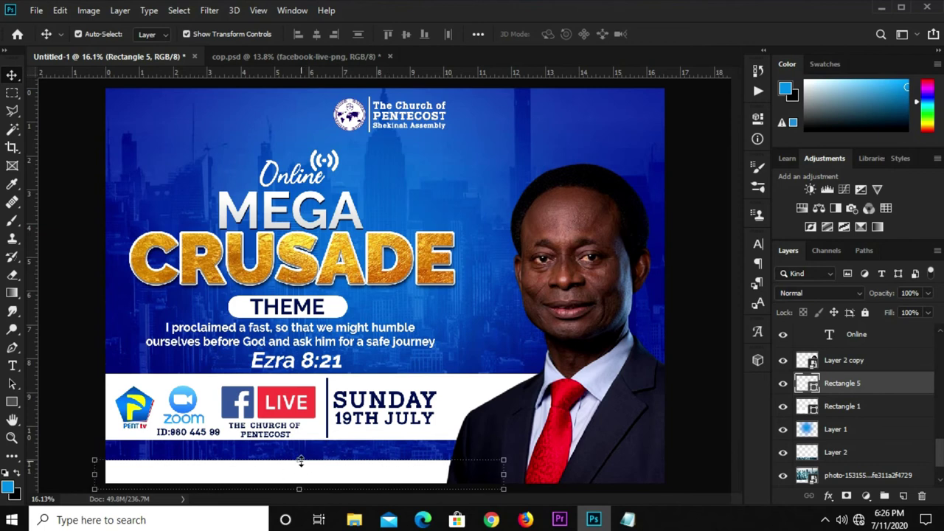
Step: Trim the white strip's height to about 85% from the top
{"action": "left_click_drag", "start_coordinate": [301, 462], "coordinate": [301, 466]}
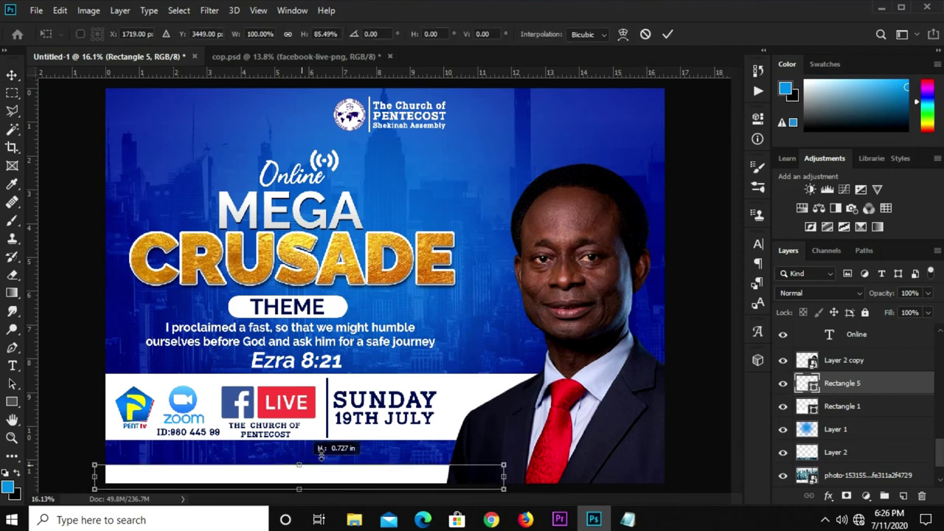
{"action": "key", "text": "Return"}
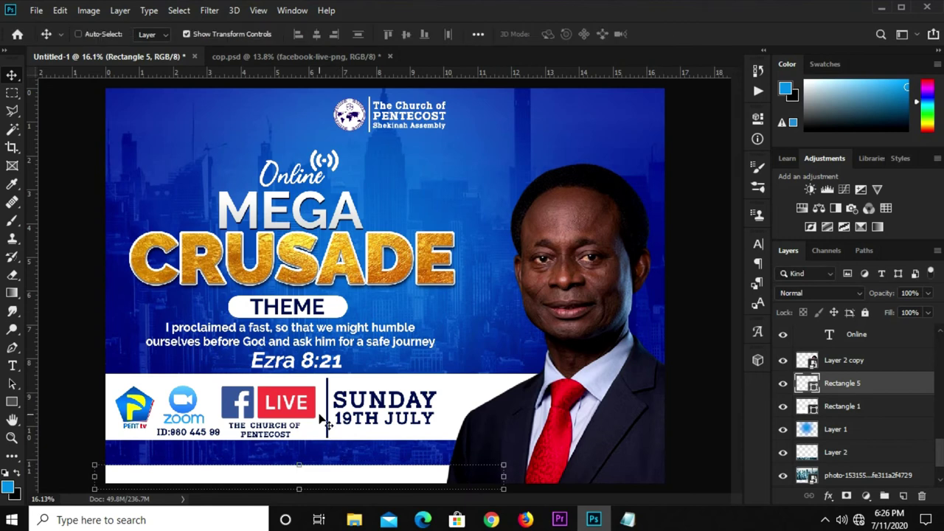
{"action": "key", "text": "ctrl+0"}
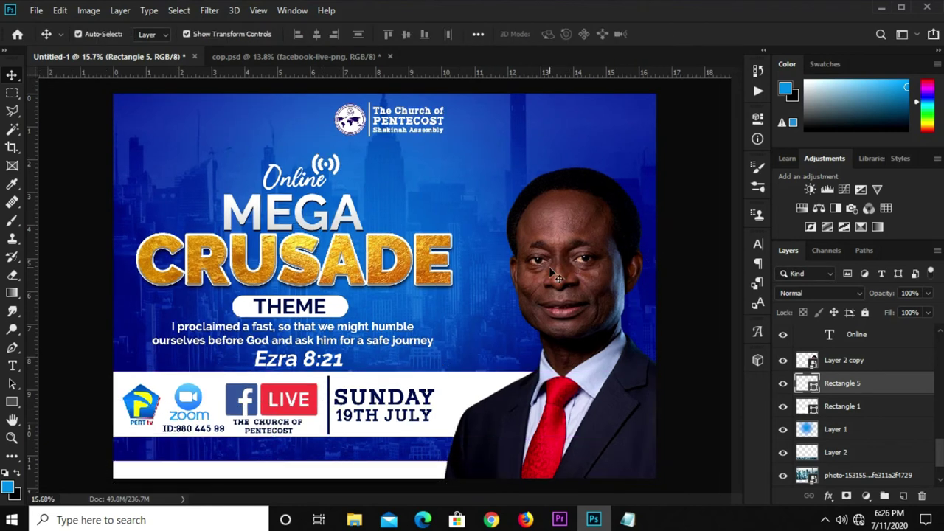
{"action": "left_click", "coordinate": [12, 402]}
Step: Draw a white rectangle at the top-right corner and round its bottom-left corner to 180 px
{"action": "left_click", "coordinate": [53, 402]}
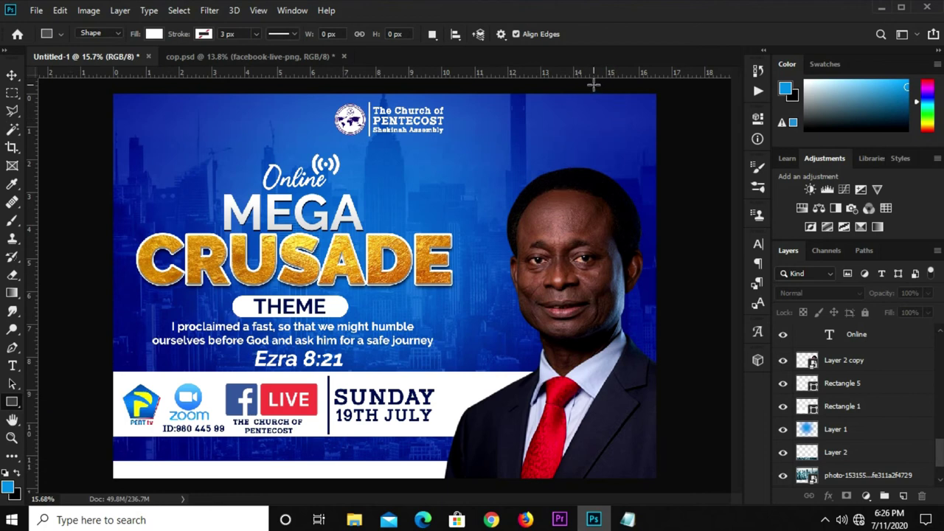
{"action": "left_click_drag", "start_coordinate": [593, 85], "coordinate": [654, 177]}
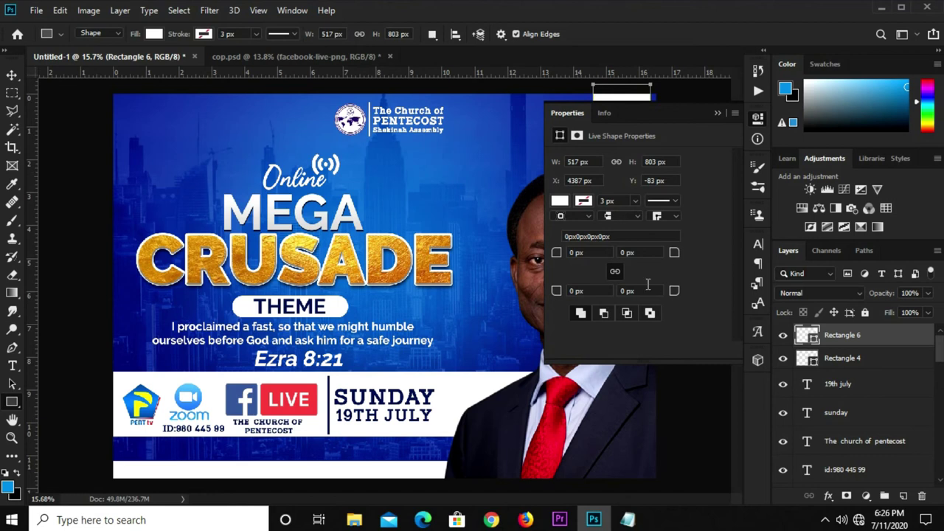
{"action": "left_click_drag", "start_coordinate": [557, 299], "coordinate": [682, 303]}
{"action": "left_click", "coordinate": [718, 113]}
Step: Align the rounded rectangle with the top edge, lower the man's photo slightly, and enlarge the rectangle
{"action": "key", "text": "v"}
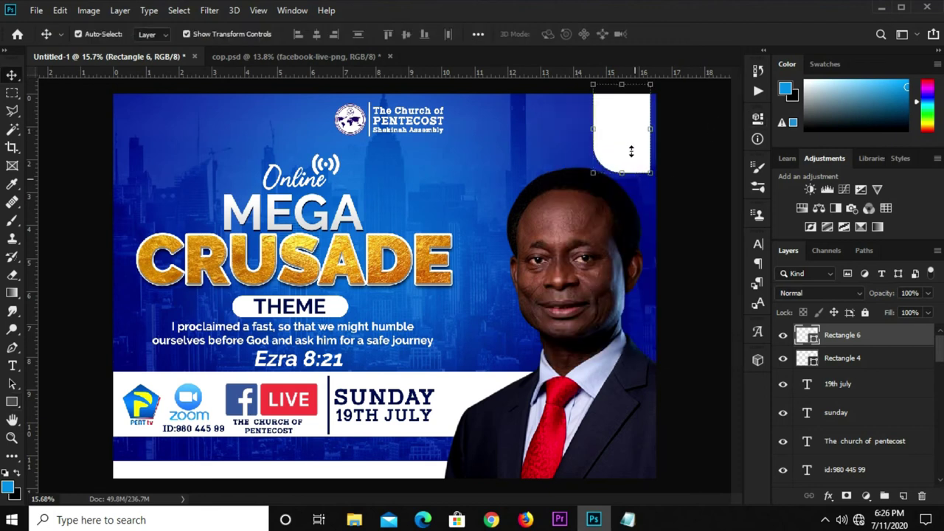
{"action": "left_click_drag", "start_coordinate": [632, 155], "coordinate": [628, 136]}
{"action": "left_click_drag", "start_coordinate": [597, 250], "coordinate": [602, 262]}
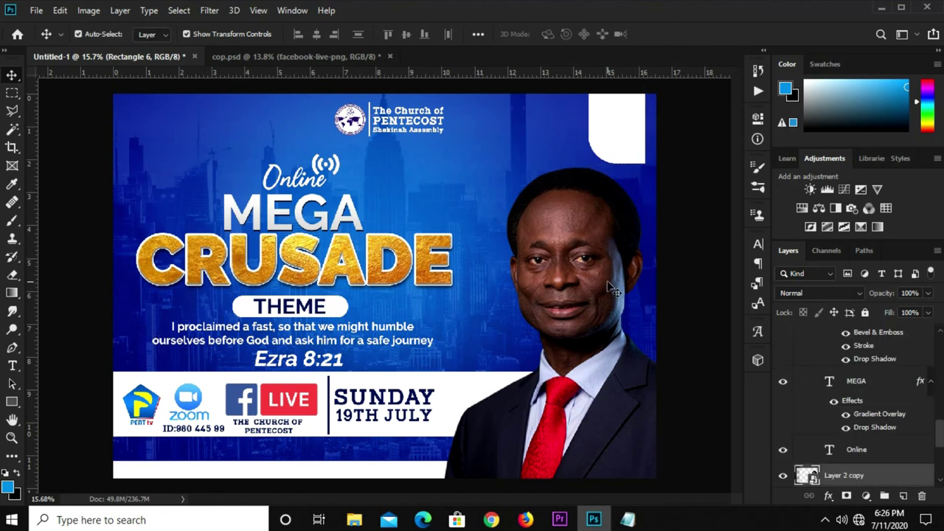
{"action": "left_click_drag", "start_coordinate": [632, 127], "coordinate": [628, 142]}
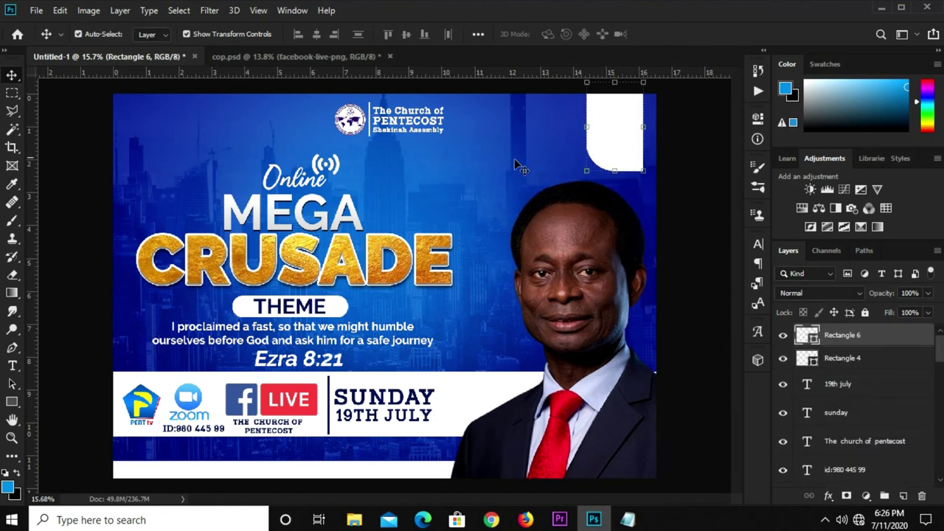
{"action": "key", "text": "ctrl+t"}
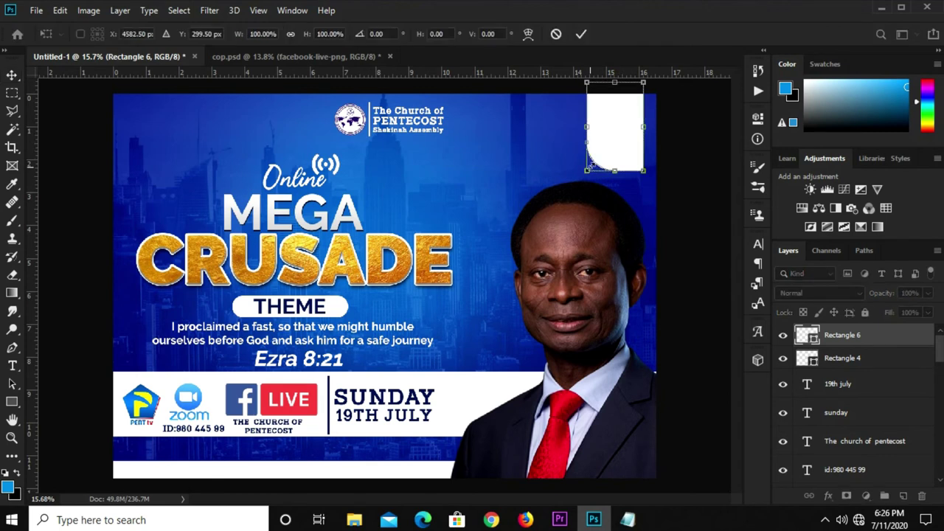
{"action": "left_click_drag", "start_coordinate": [590, 165], "coordinate": [582, 175]}
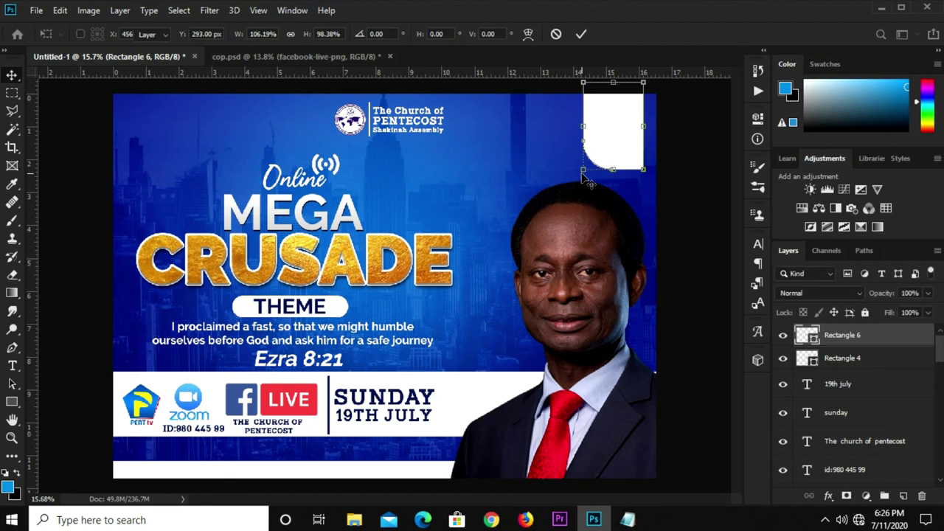
{"action": "key", "text": "Return"}
{"action": "left_click", "coordinate": [487, 142]}
Step: Duplicate the SUNDAY text onto the white corner tab, stacking its layer above the rectangles
{"action": "left_click", "coordinate": [355, 402]}
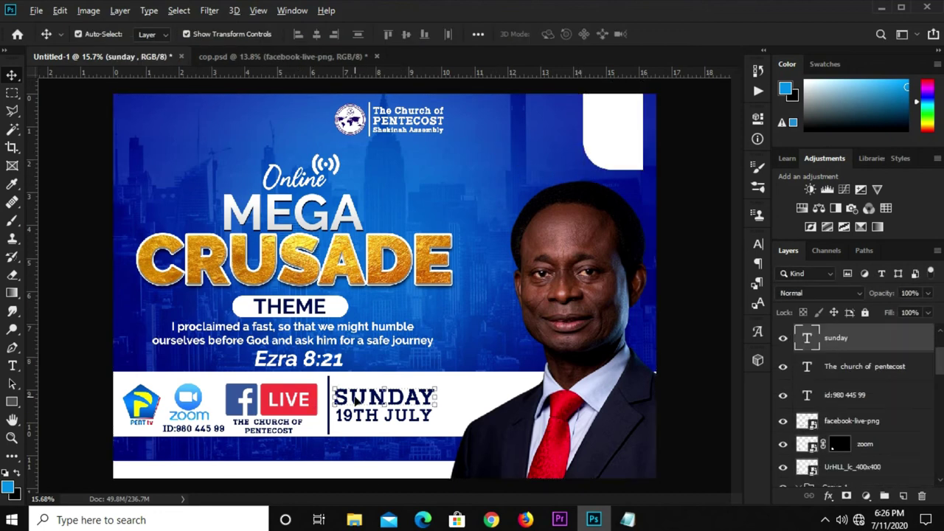
{"action": "left_click_drag", "start_coordinate": [366, 400], "coordinate": [541, 145]}
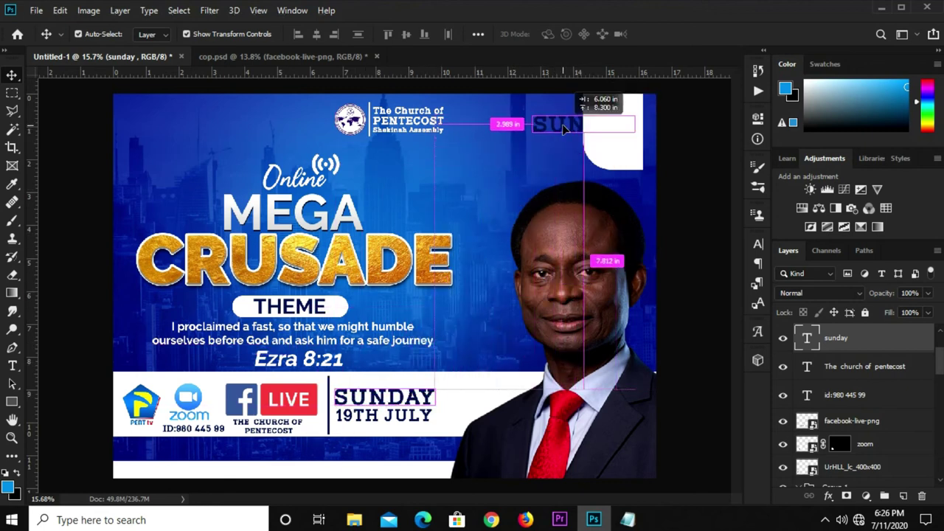
{"action": "left_click_drag", "start_coordinate": [541, 145], "coordinate": [563, 124]}
{"action": "scroll", "coordinate": [838, 348], "scroll_direction": "up", "scroll_amount": 2}
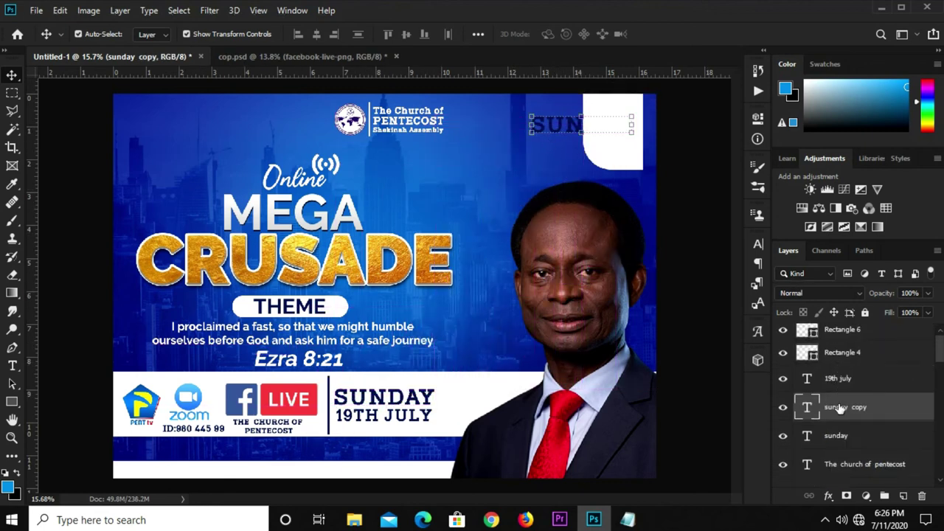
{"action": "mouse_move", "coordinate": [846, 412]}
{"action": "left_mouse_down"}
{"action": "mouse_move", "coordinate": [843, 300]}
{"action": "mouse_move", "coordinate": [844, 331]}
{"action": "left_mouse_up"}
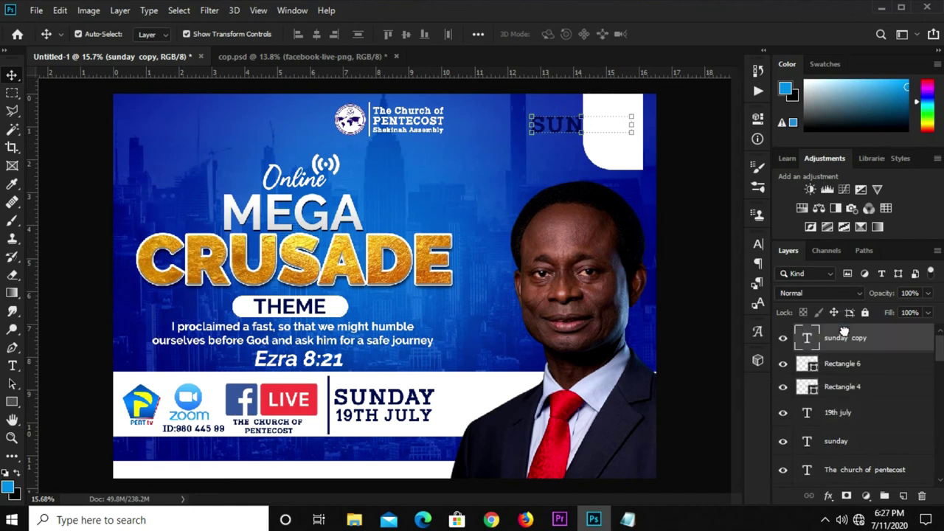
{"action": "left_click_drag", "start_coordinate": [553, 126], "coordinate": [605, 120]}
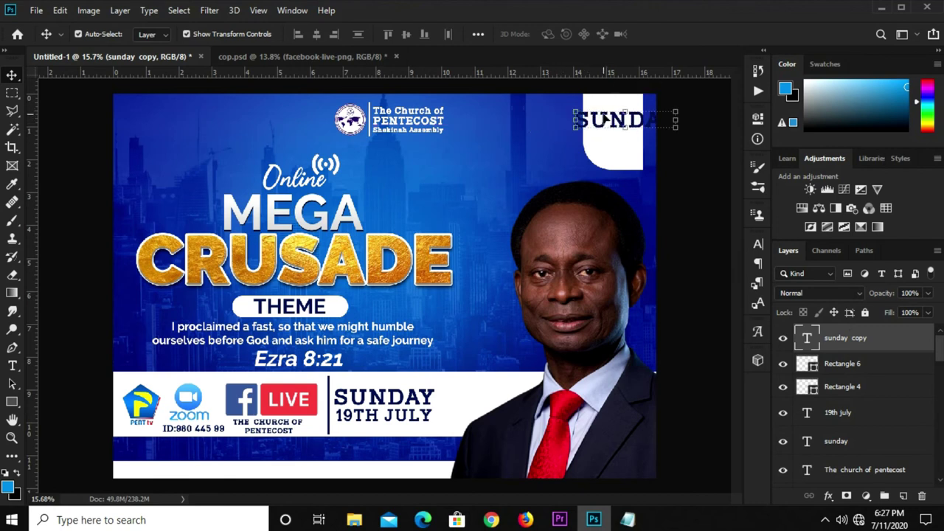
Step: Change the copied text to read TIME
{"action": "left_click", "coordinate": [13, 366]}
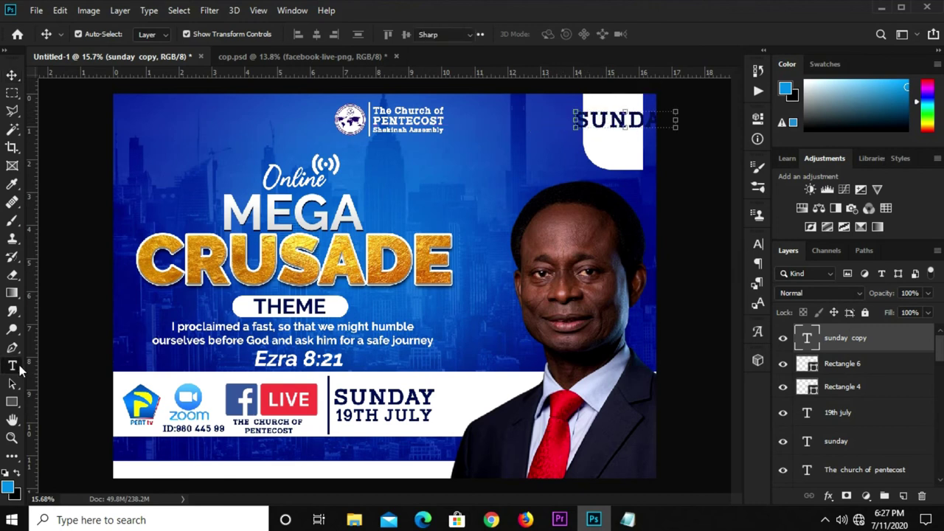
{"action": "left_click", "coordinate": [627, 121]}
{"action": "key", "text": "ctrl+a"}
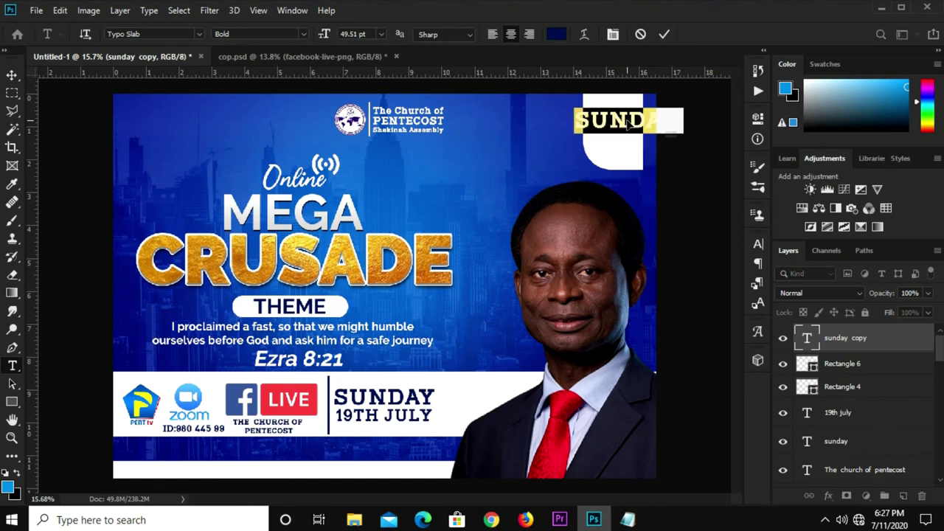
{"action": "left_click", "coordinate": [628, 120]}
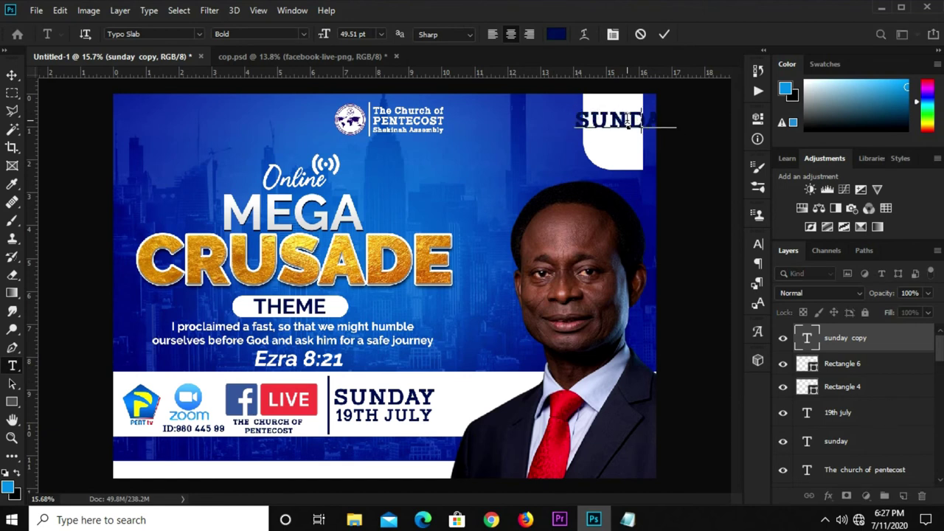
{"action": "type", "text": "TIME"}
{"action": "left_click", "coordinate": [618, 114]}
{"action": "key", "text": "ctrl+Return"}
Step: Scale the TIME label down to about 77%
{"action": "key", "text": "v"}
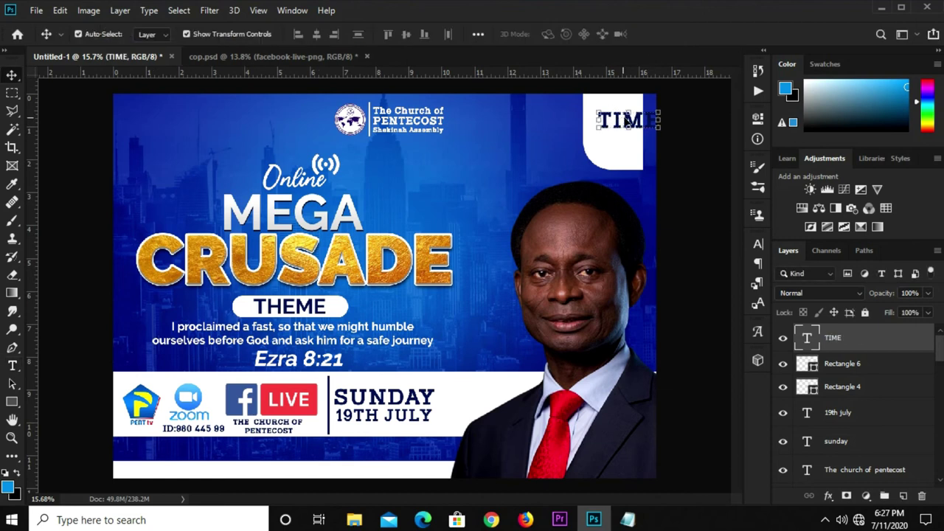
{"action": "key", "text": "ctrl+t"}
{"action": "mouse_move", "coordinate": [631, 105]}
{"action": "left_mouse_down"}
{"action": "mouse_move", "coordinate": [627, 120]}
{"action": "mouse_move", "coordinate": [622, 115]}
{"action": "left_mouse_up"}
{"action": "key", "text": "Return"}
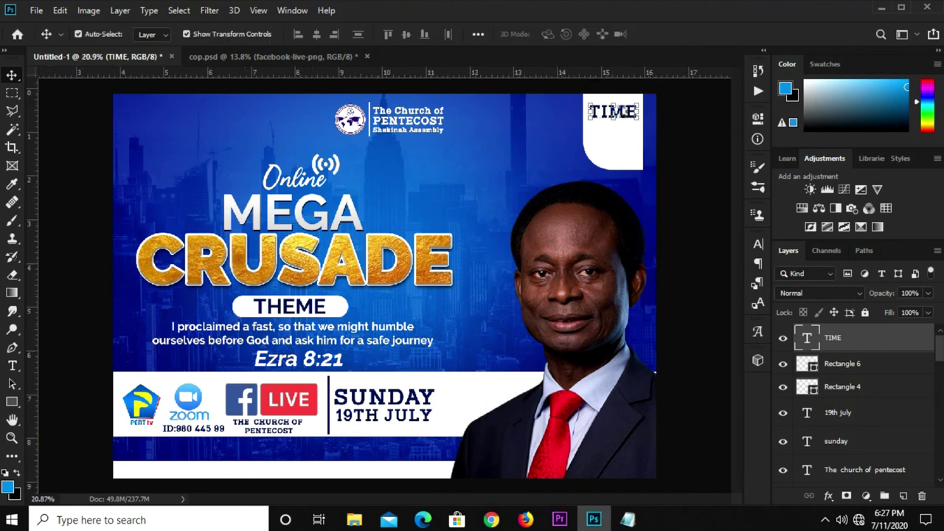
{"action": "scroll", "coordinate": [622, 111], "scroll_direction": "up", "scroll_amount": 1}
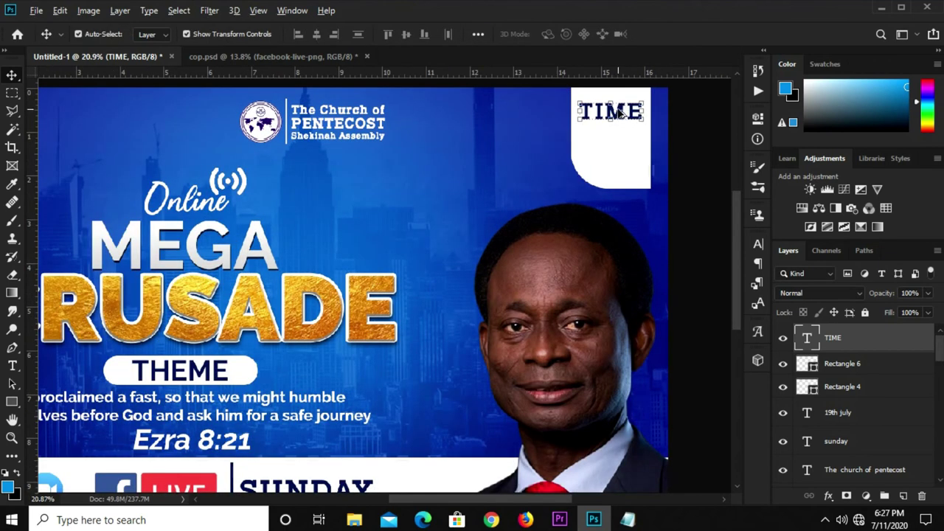
Step: Duplicate TIME just below itself and change the copy to 8AM
{"action": "left_click_drag", "start_coordinate": [620, 111], "coordinate": [620, 139], "text": "alt"}
{"action": "key", "text": "t"}
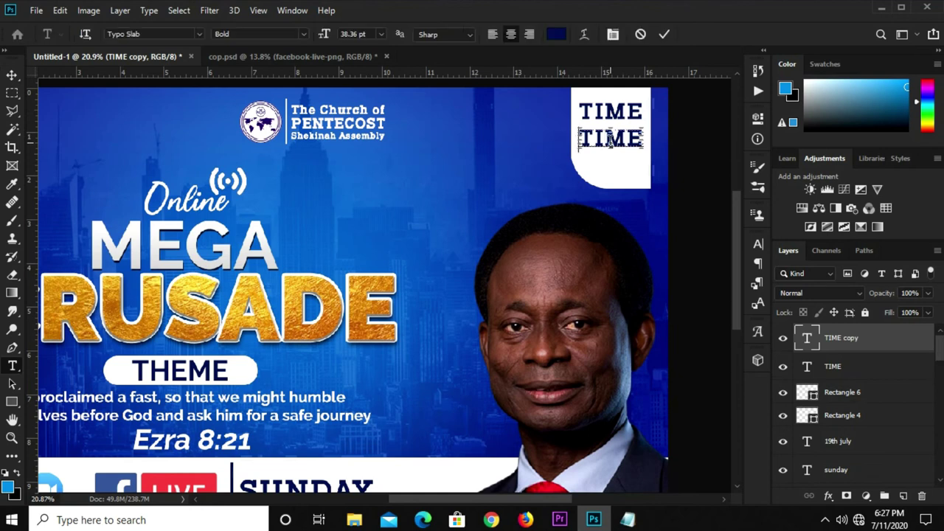
{"action": "double_click", "coordinate": [609, 140]}
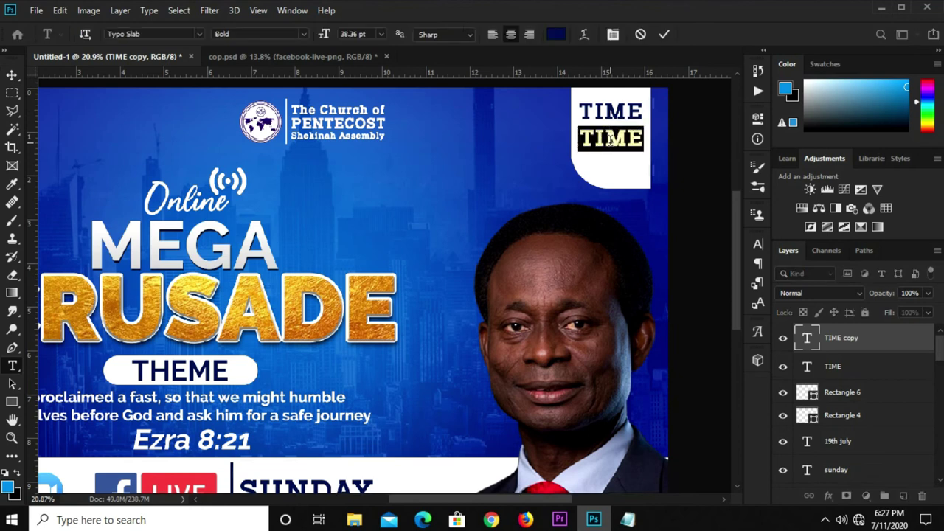
{"action": "type", "text": "8"}
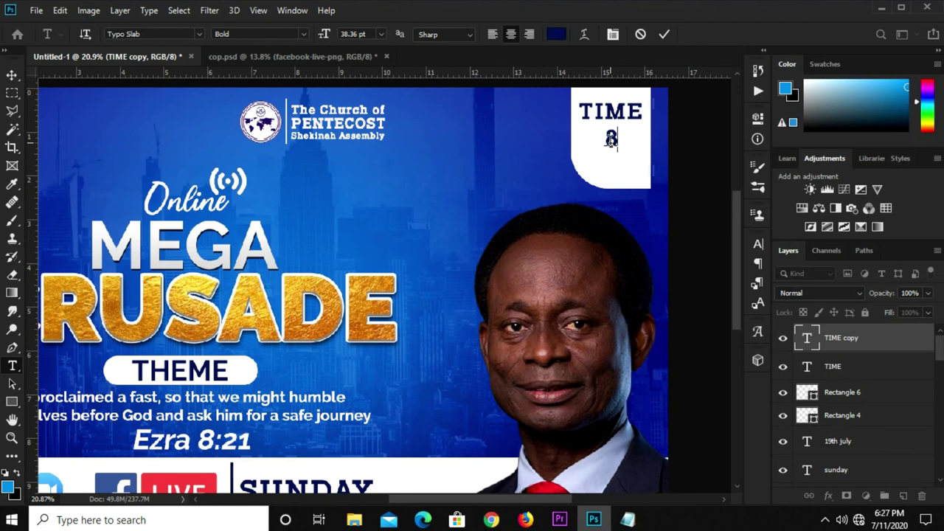
{"action": "type", "text": "AM"}
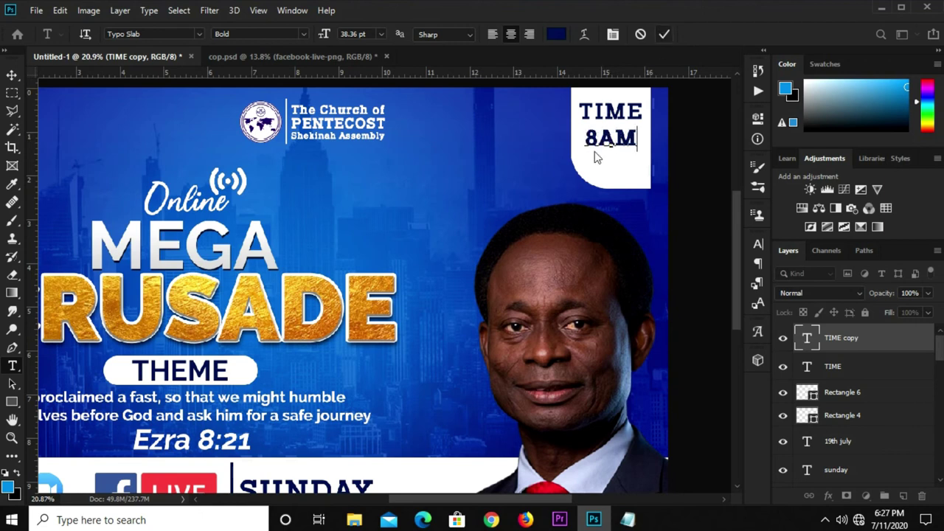
{"action": "key", "text": "ctrl+Return"}
Step: Enlarge the 8AM text to about 135%
{"action": "key", "text": "v"}
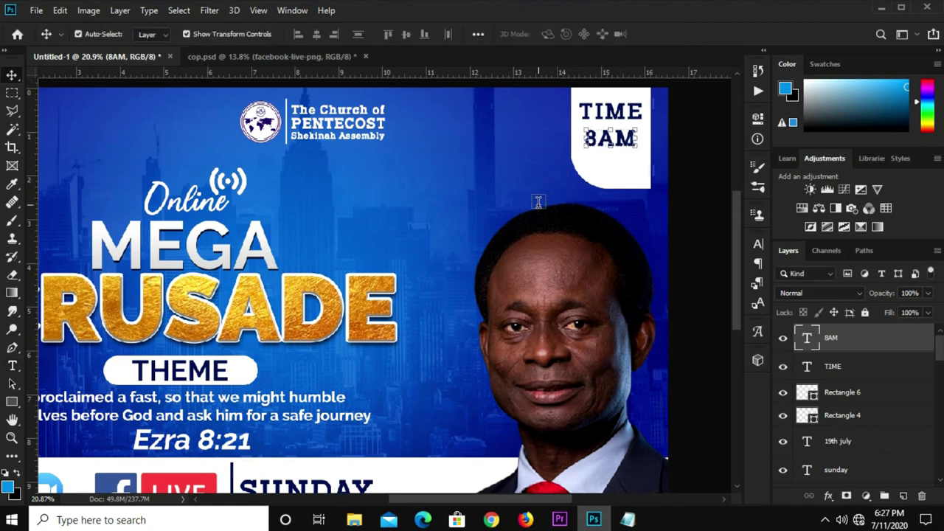
{"action": "key", "text": "ctrl+0"}
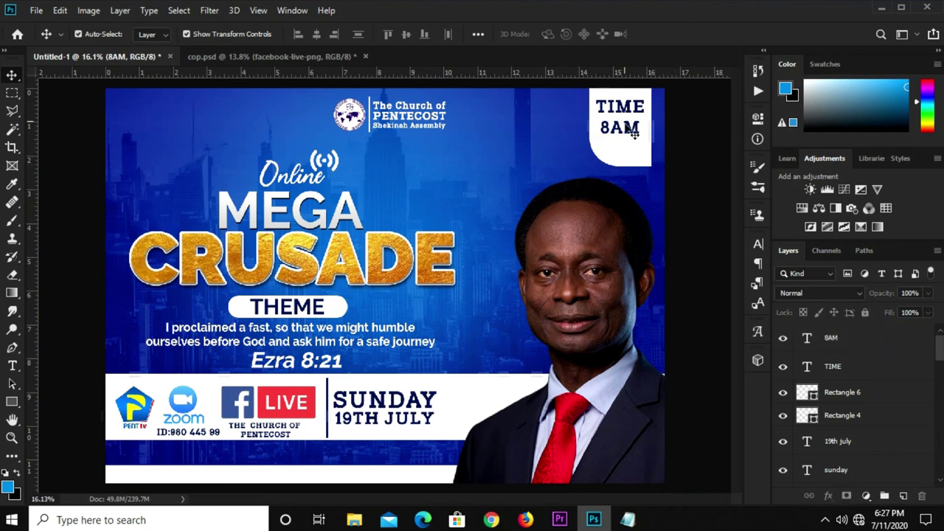
{"action": "left_click", "coordinate": [633, 133]}
{"action": "key", "text": "ctrl+t"}
{"action": "scroll", "coordinate": [627, 140], "scroll_direction": "up", "scroll_amount": 3}
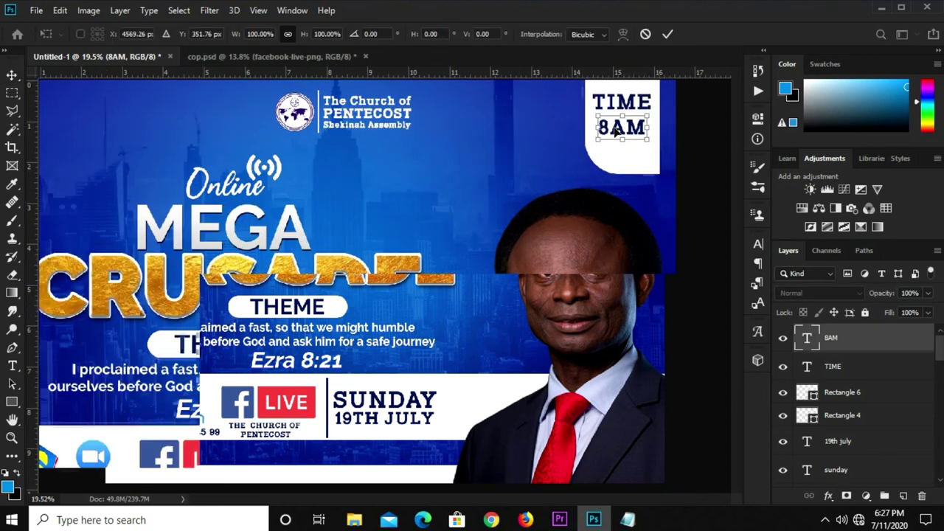
{"action": "left_click_drag", "start_coordinate": [625, 145], "coordinate": [627, 154]}
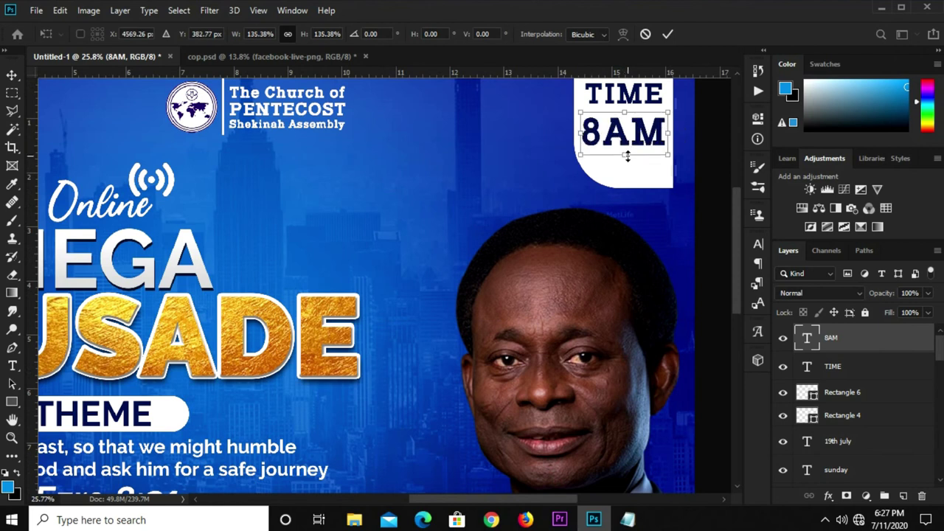
{"action": "scroll", "coordinate": [628, 159], "scroll_direction": "down", "scroll_amount": 3}
{"action": "key", "text": "Return"}
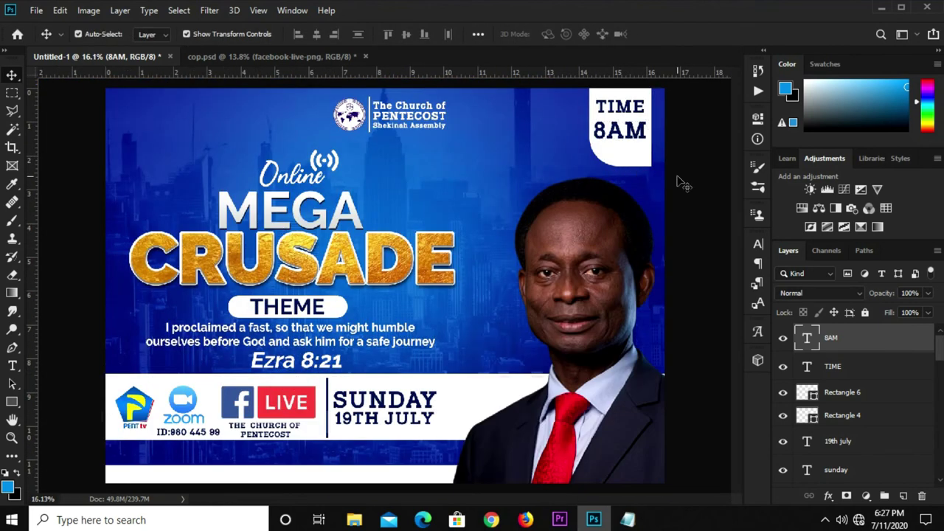
Step: Shrink the TIME text slightly to about 92%
{"action": "left_click", "coordinate": [615, 129]}
{"action": "left_click", "coordinate": [631, 113]}
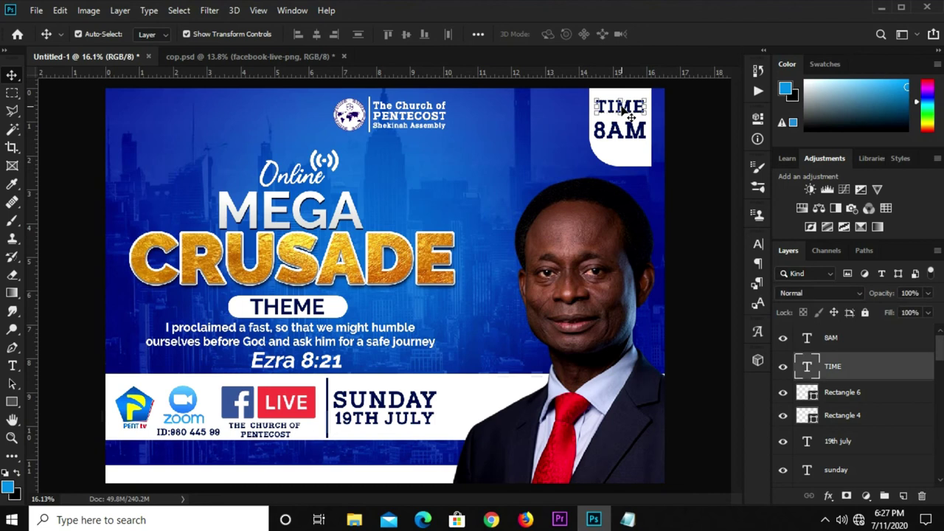
{"action": "key", "text": "ctrl+t"}
{"action": "scroll", "coordinate": [624, 107], "scroll_direction": "up", "scroll_amount": 1}
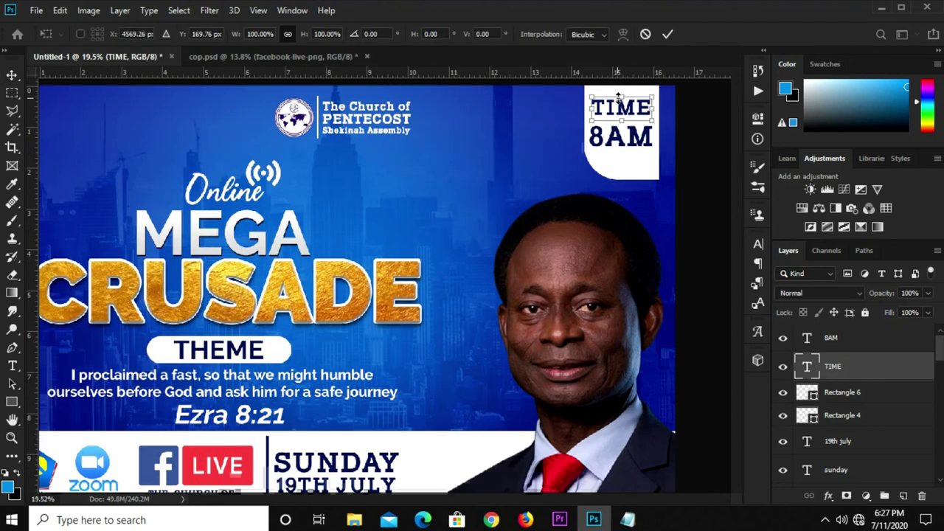
{"action": "scroll", "coordinate": [618, 96], "scroll_direction": "up", "scroll_amount": 1}
{"action": "left_click_drag", "start_coordinate": [619, 94], "coordinate": [622, 98]}
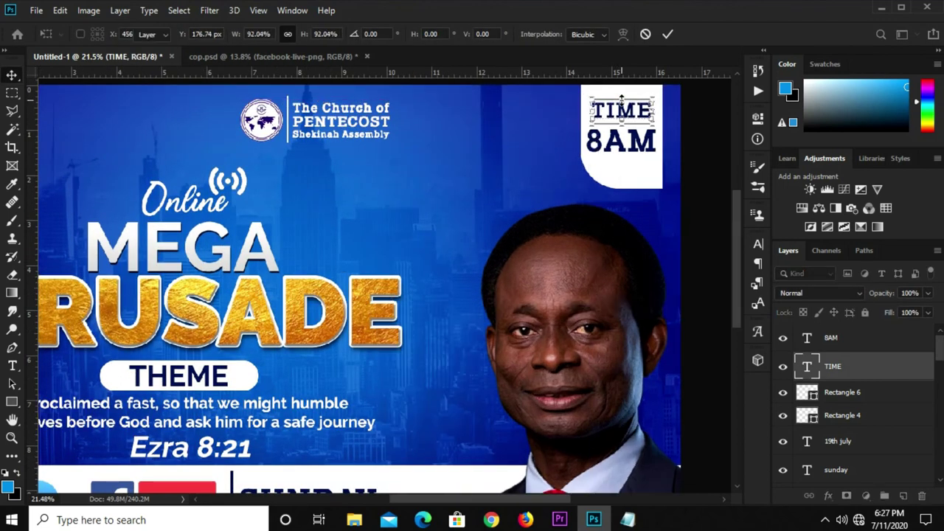
{"action": "key", "text": "Return"}
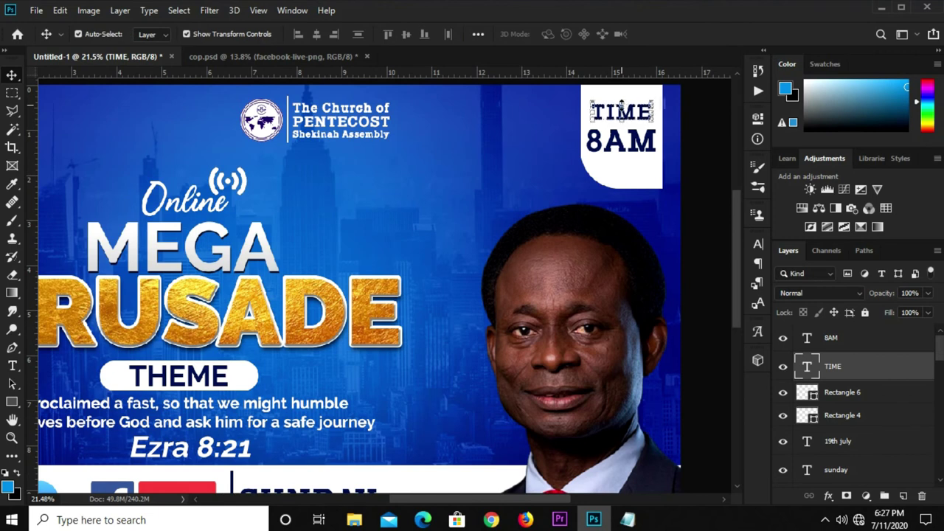
{"action": "scroll", "coordinate": [622, 109], "scroll_direction": "down", "scroll_amount": 2}
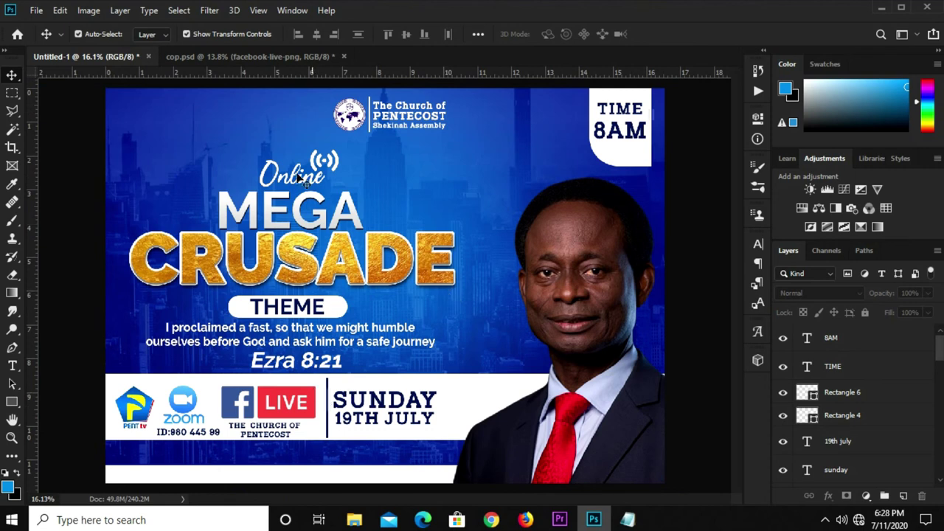
Step: Bring the social media icons layer from cop.psd into Untitled-1 and place it at the bottom-left footer
{"action": "left_click", "coordinate": [220, 56]}
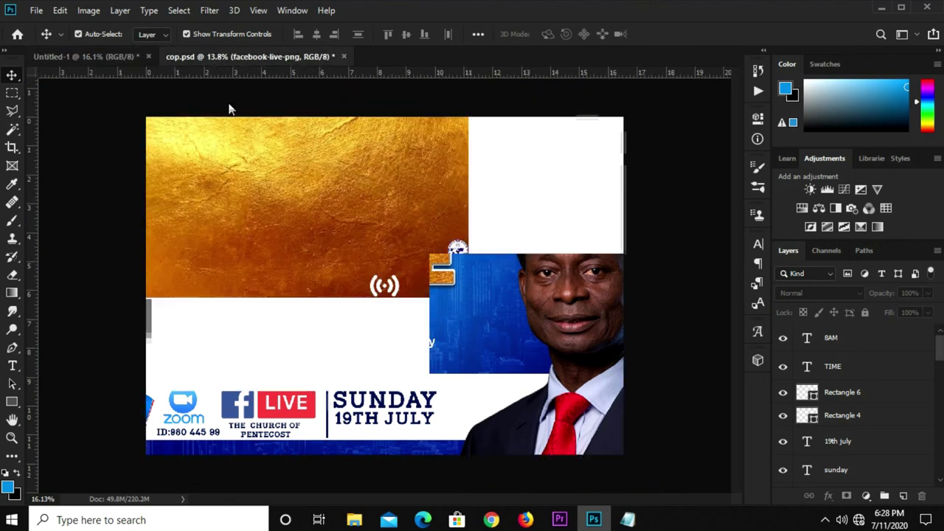
{"action": "left_click", "coordinate": [466, 426]}
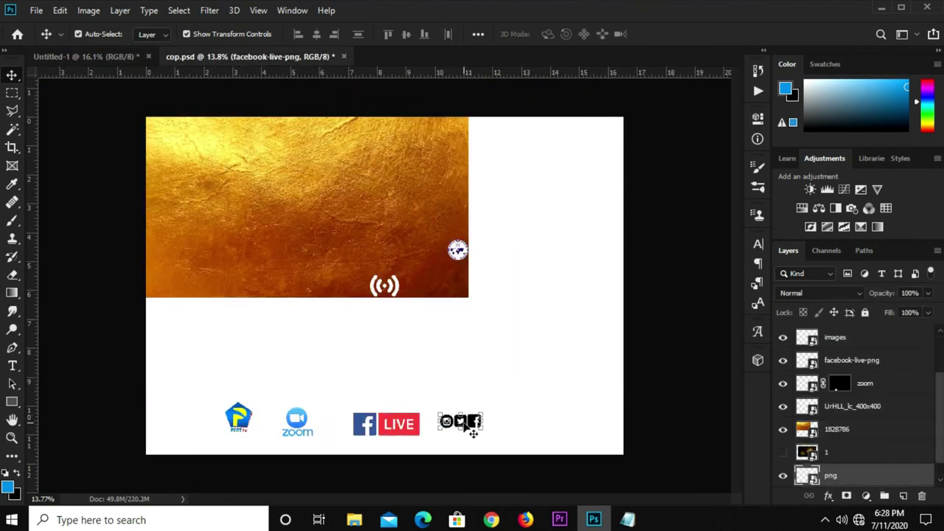
{"action": "left_click", "coordinate": [67, 57]}
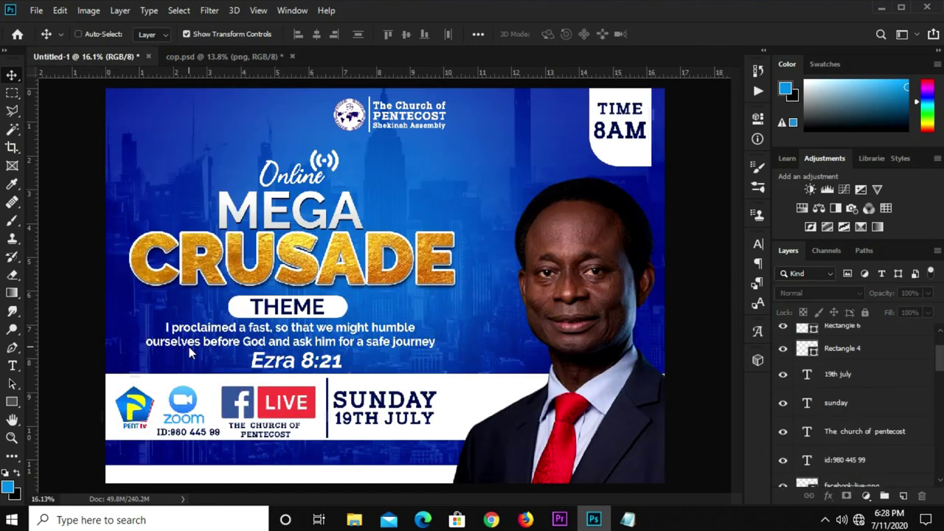
{"action": "key", "text": "ctrl+shift+bracketright"}
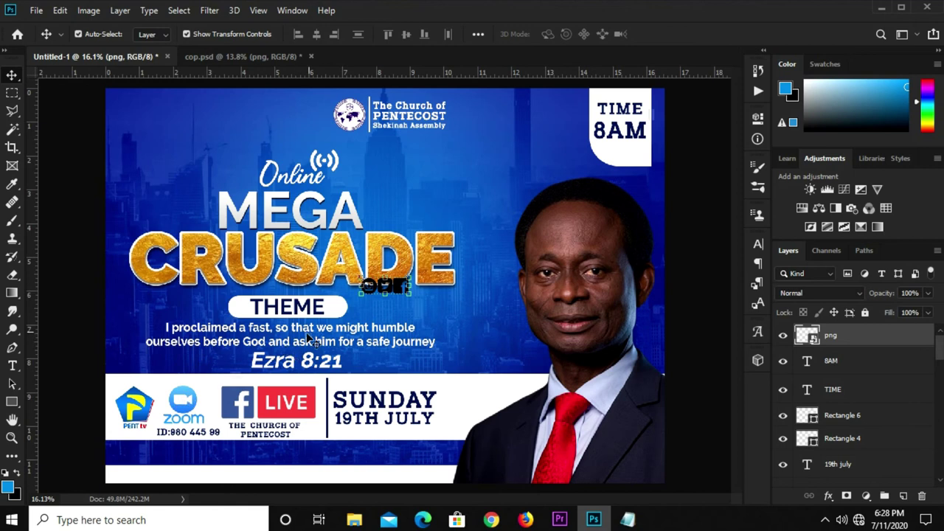
{"action": "mouse_move", "coordinate": [397, 293]}
{"action": "left_mouse_down"}
{"action": "mouse_move", "coordinate": [380, 326]}
{"action": "mouse_move", "coordinate": [152, 477]}
{"action": "left_mouse_up"}
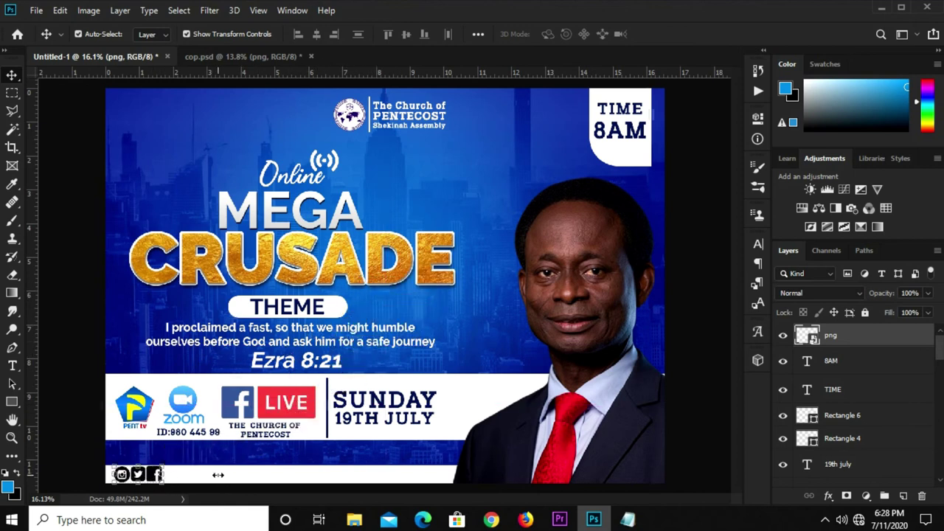
{"action": "left_click", "coordinate": [828, 496]}
Step: Give the social icons a dark blue #081677 Color Overlay and apply the layer style
{"action": "left_click", "coordinate": [859, 445]}
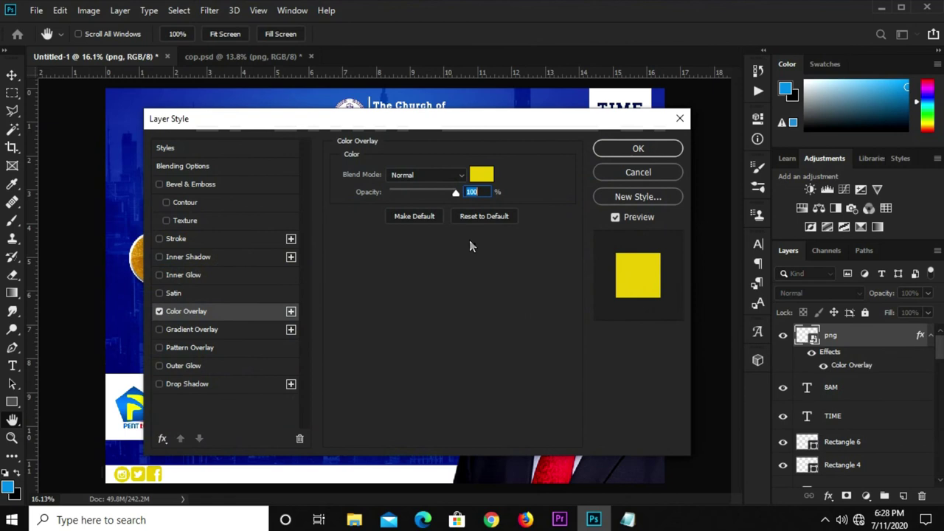
{"action": "left_click", "coordinate": [481, 177]}
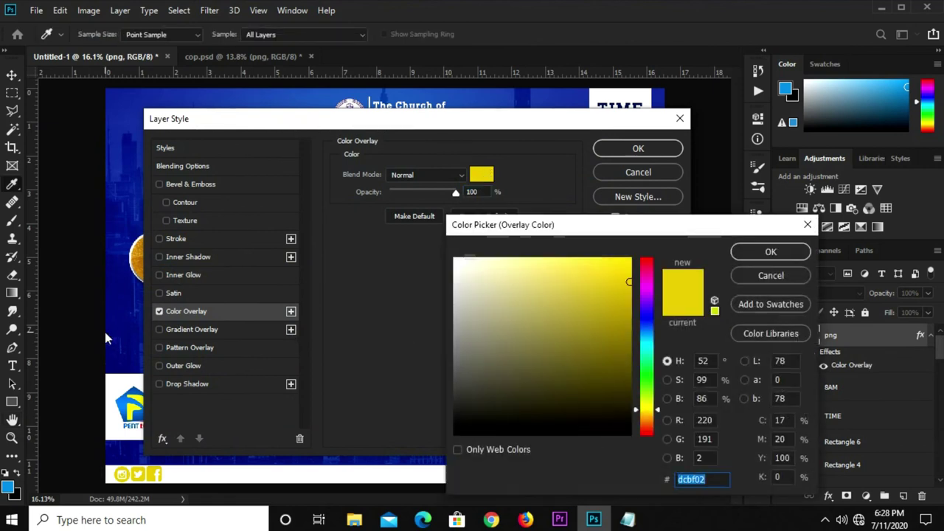
{"action": "left_click", "coordinate": [130, 332]}
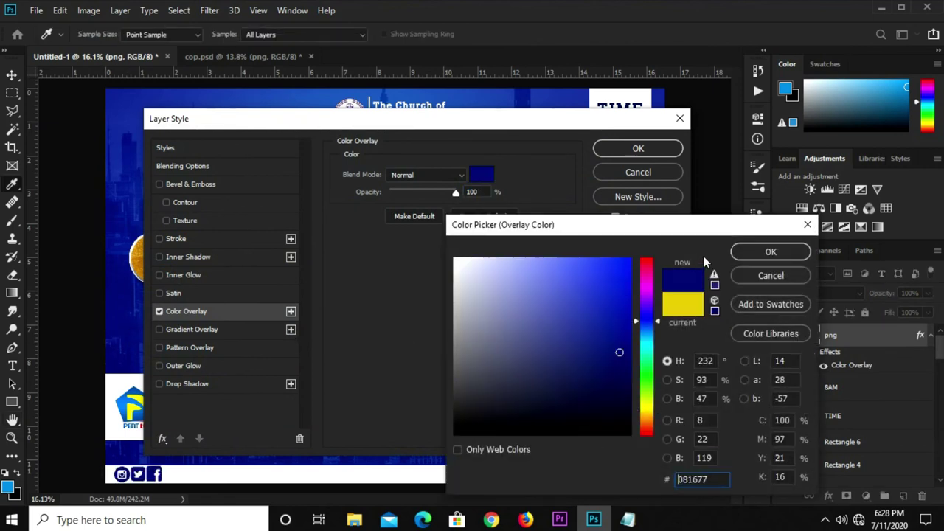
{"action": "left_click", "coordinate": [748, 256]}
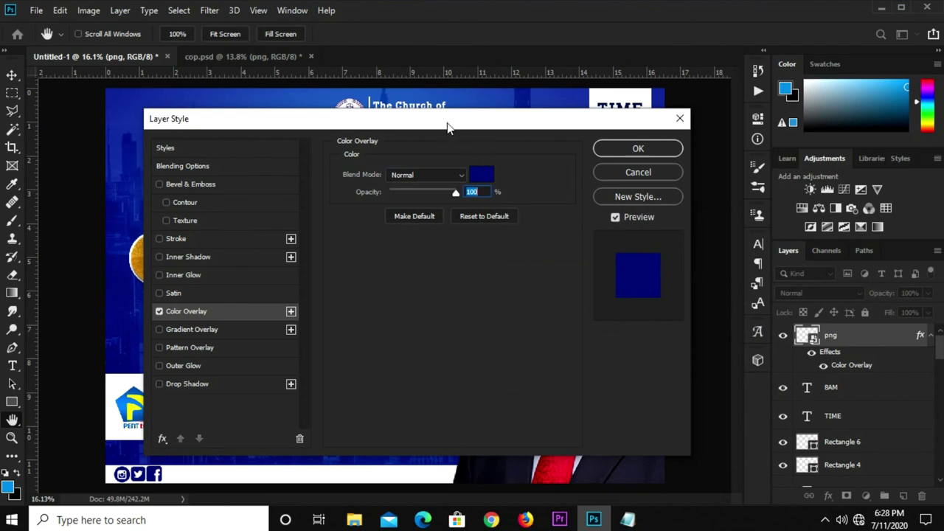
{"action": "left_click_drag", "start_coordinate": [447, 127], "coordinate": [680, 186]}
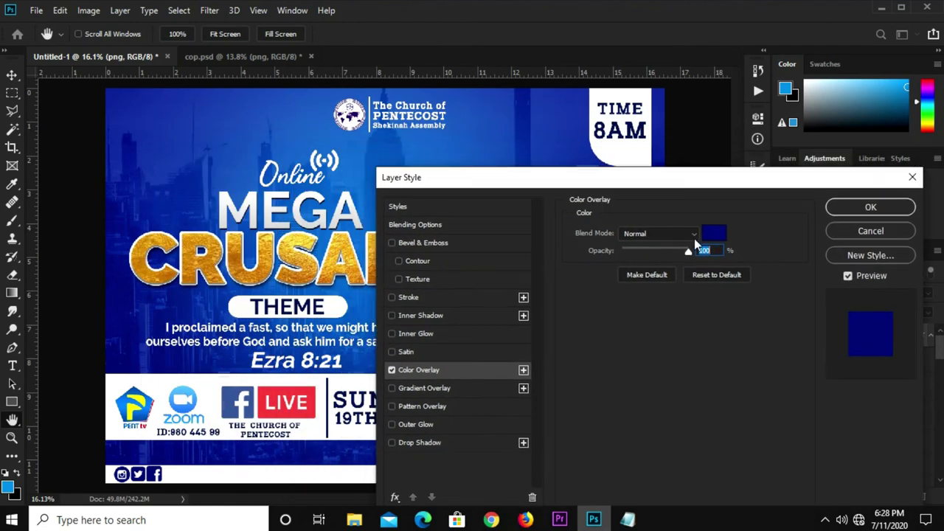
{"action": "left_click_drag", "start_coordinate": [695, 181], "coordinate": [478, 153]}
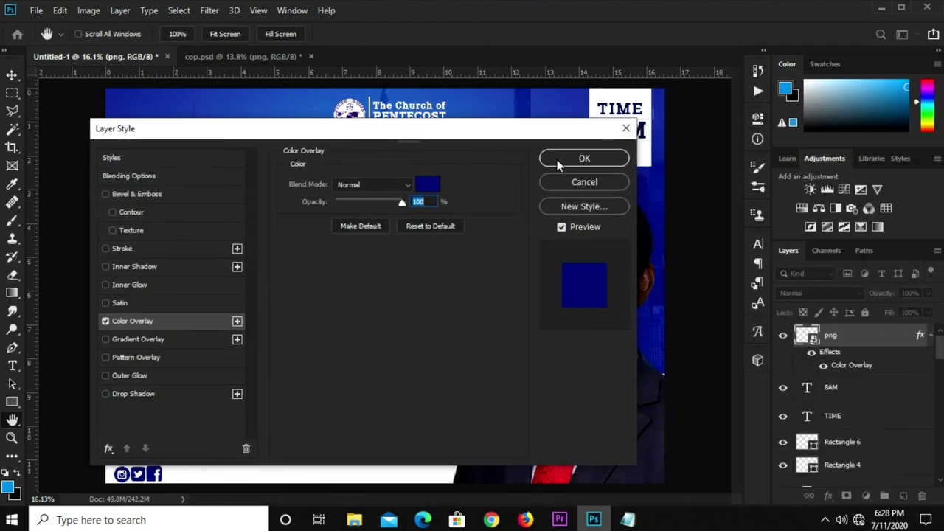
{"action": "left_click", "coordinate": [561, 159]}
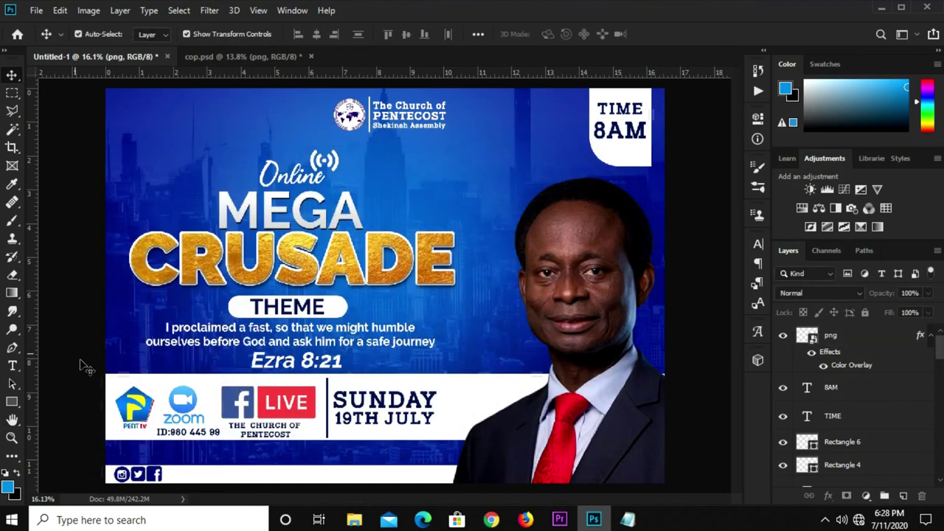
Step: Copy the pastor's title and first name from the Notepad crusade notes, then minimize Notepad
{"action": "left_click", "coordinate": [627, 521]}
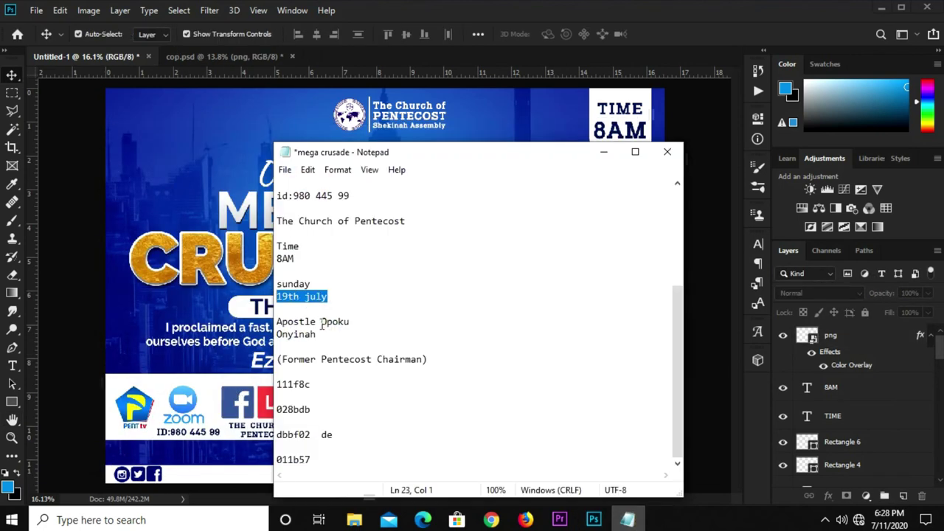
{"action": "scroll", "coordinate": [340, 407], "scroll_direction": "up", "scroll_amount": 4}
{"action": "scroll", "coordinate": [344, 376], "scroll_direction": "down", "scroll_amount": 2}
{"action": "scroll", "coordinate": [346, 347], "scroll_direction": "up", "scroll_amount": 2}
{"action": "scroll", "coordinate": [353, 322], "scroll_direction": "down", "scroll_amount": 3}
{"action": "left_click_drag", "start_coordinate": [362, 323], "coordinate": [217, 319]}
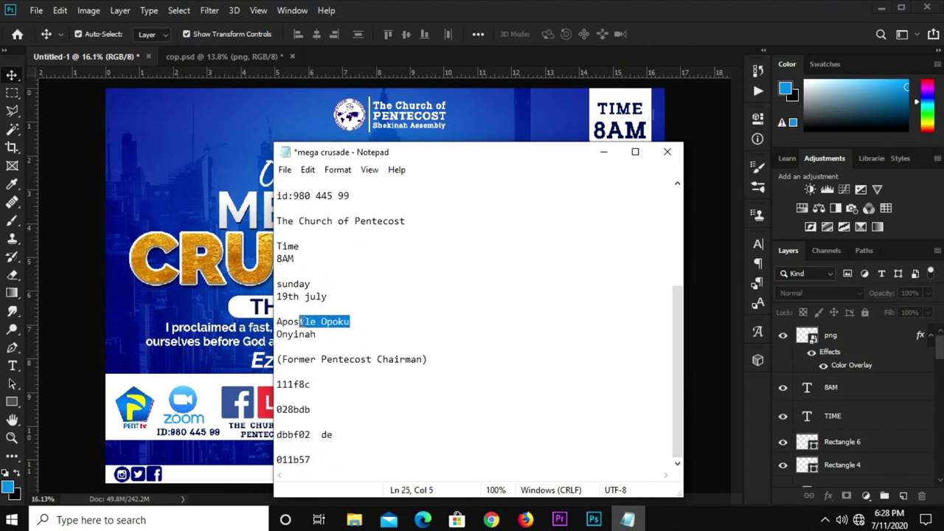
{"action": "right_click", "coordinate": [294, 322]}
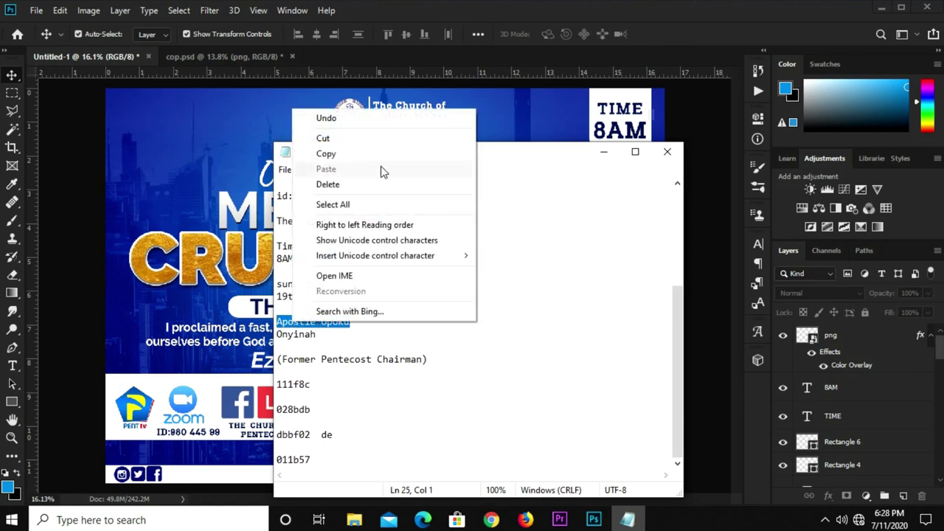
{"action": "left_click", "coordinate": [379, 155]}
{"action": "left_click", "coordinate": [605, 153]}
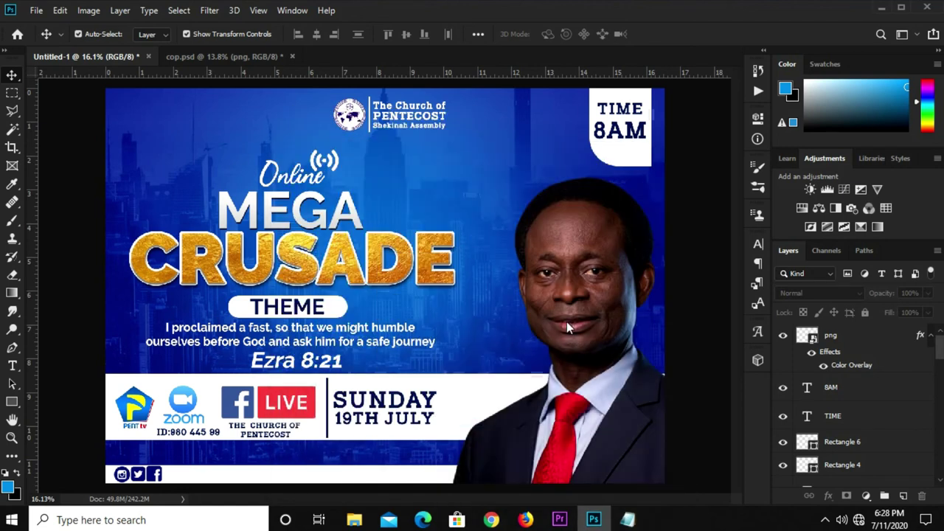
Step: Add a white text caption on the pastor's suit containing his pasted name
{"action": "left_click", "coordinate": [13, 367]}
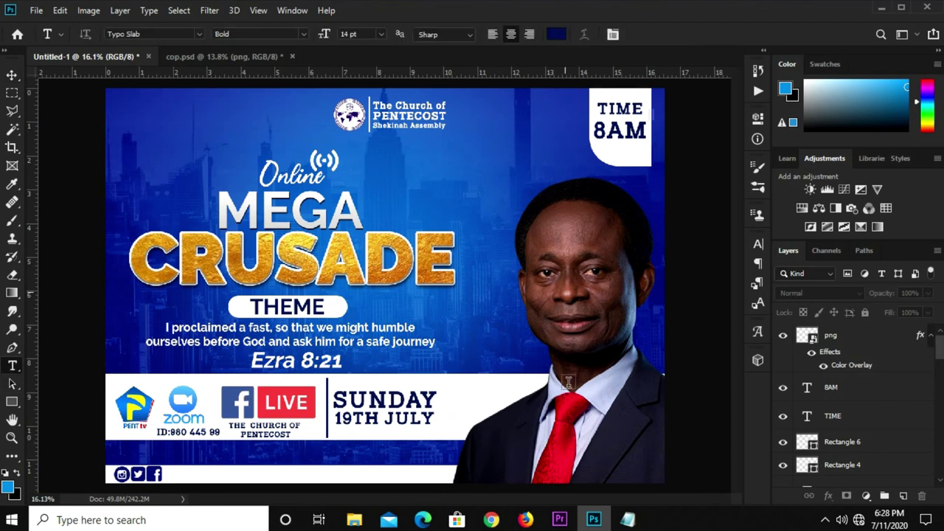
{"action": "left_click", "coordinate": [557, 34]}
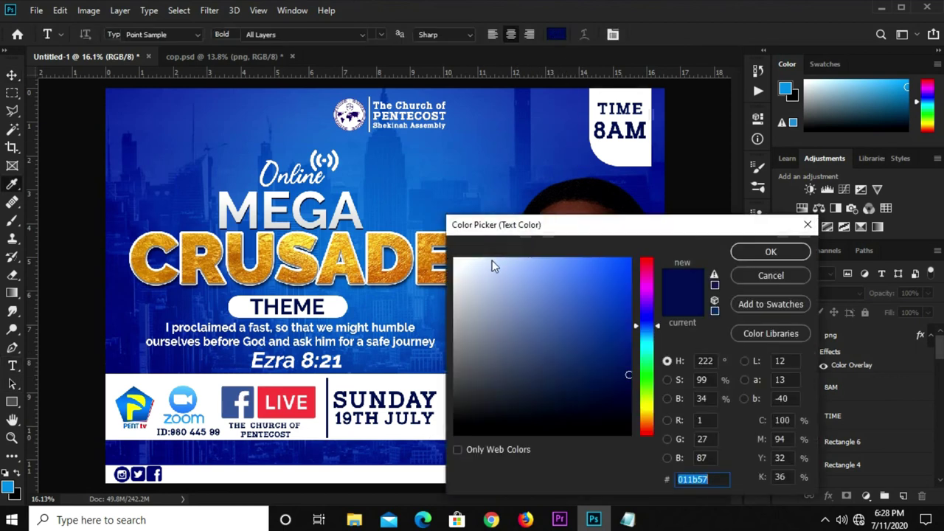
{"action": "left_click_drag", "start_coordinate": [492, 261], "coordinate": [448, 240]}
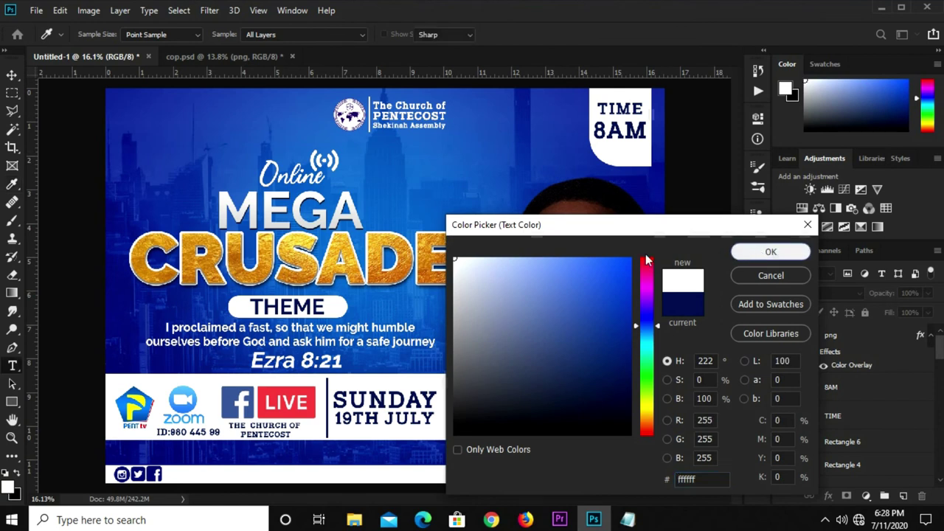
{"action": "left_click", "coordinate": [764, 252]}
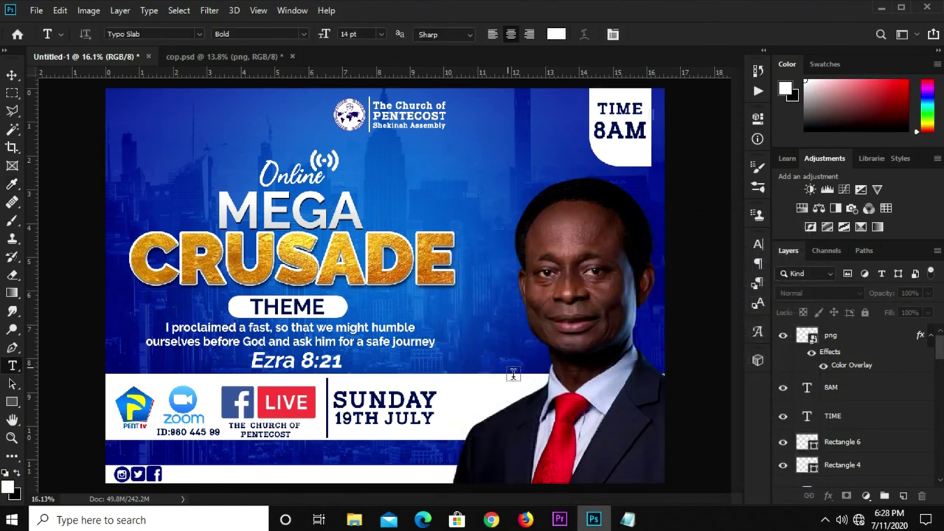
{"action": "left_click", "coordinate": [591, 438]}
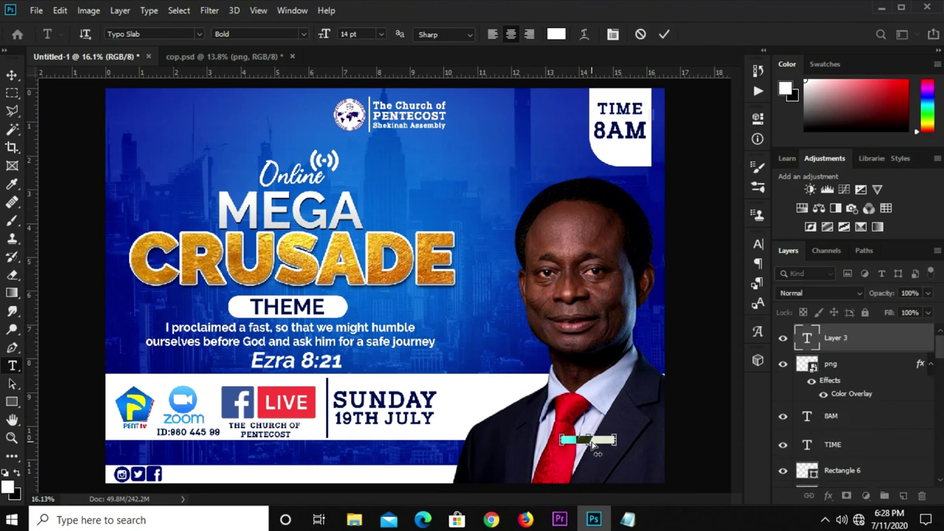
{"action": "key", "text": "ctrl+v"}
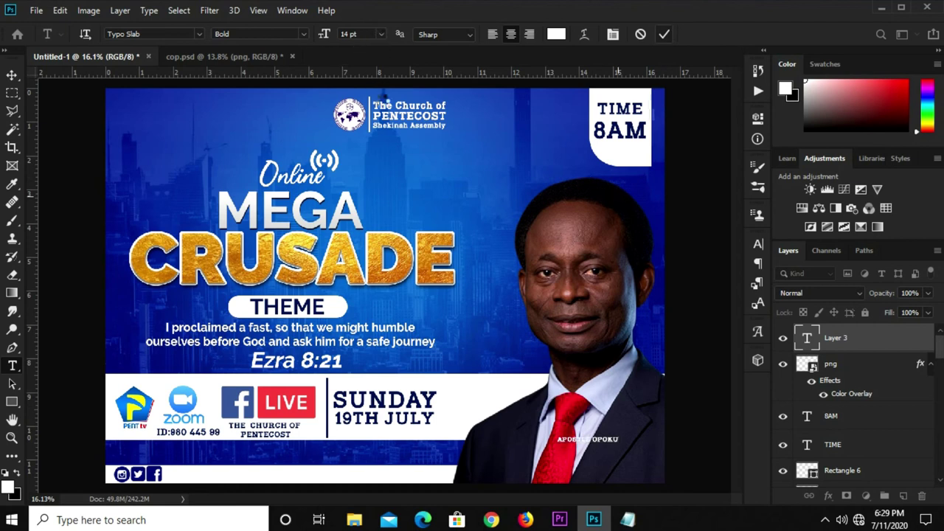
{"action": "key", "text": "ctrl+Return"}
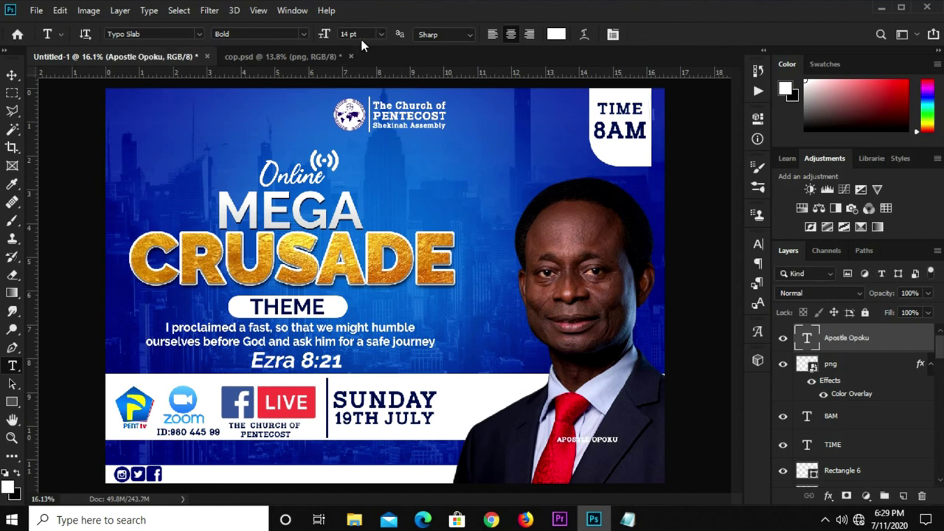
Step: Set the caption to 24 pt, nudge the portrait, and shift the caption slightly right and down
{"action": "left_click", "coordinate": [380, 35]}
{"action": "left_click", "coordinate": [371, 161]}
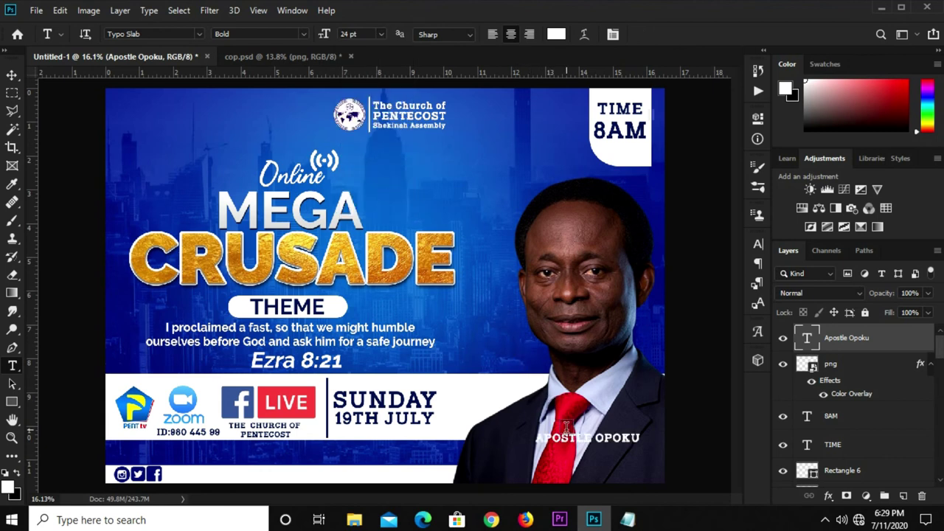
{"action": "key", "text": "v"}
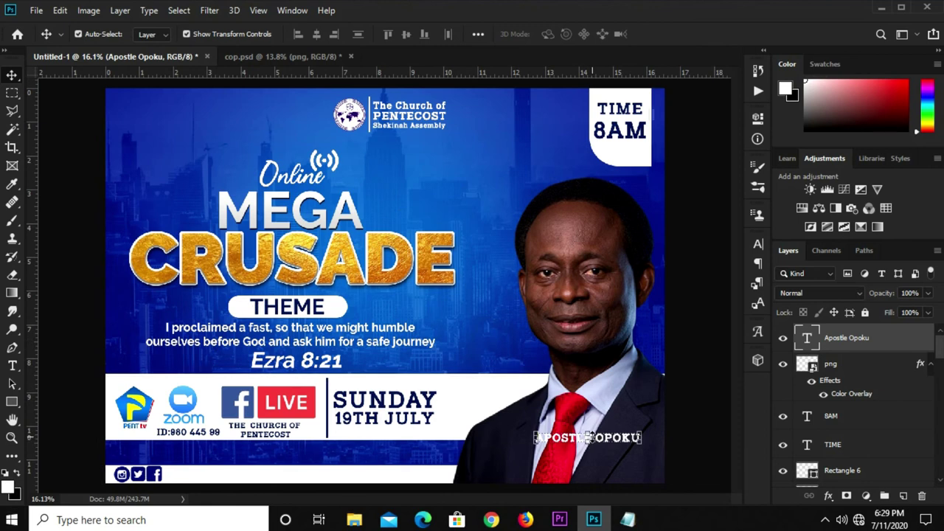
{"action": "left_click", "coordinate": [592, 379]}
{"action": "left_click_drag", "start_coordinate": [585, 373], "coordinate": [584, 384]}
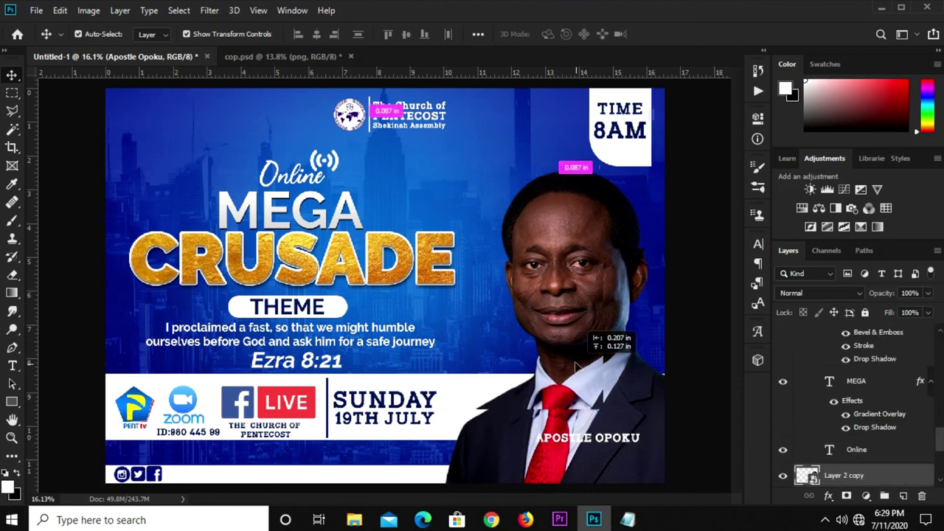
{"action": "left_click", "coordinate": [595, 439]}
{"action": "left_click_drag", "start_coordinate": [621, 445], "coordinate": [610, 450]}
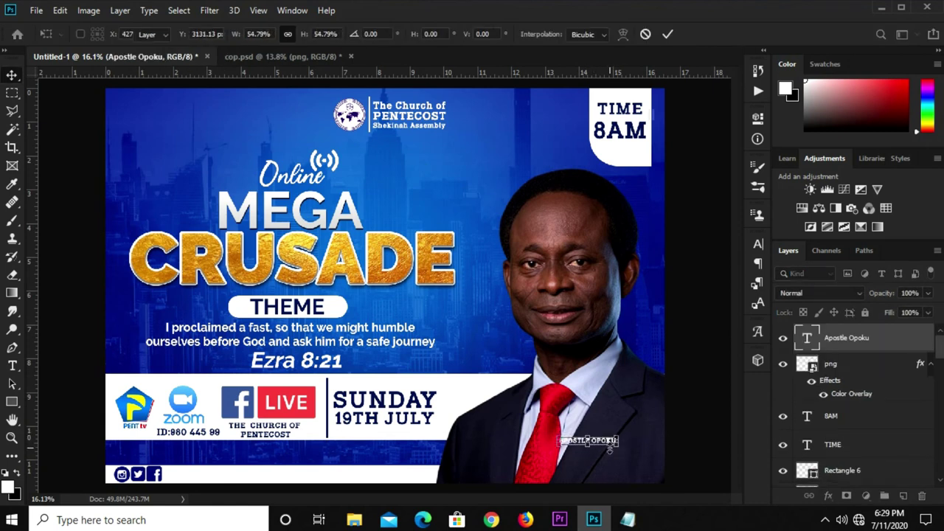
{"action": "key", "text": "Escape"}
{"action": "left_click_drag", "start_coordinate": [607, 441], "coordinate": [631, 456]}
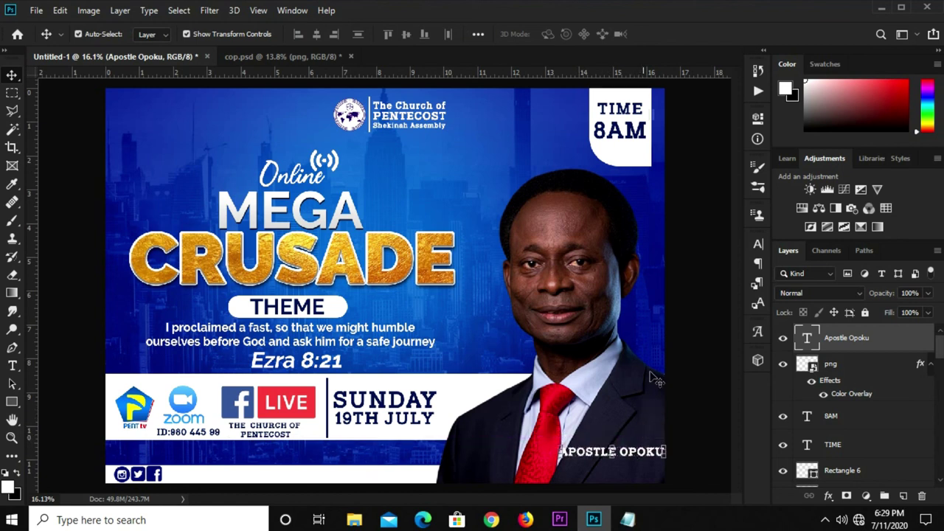
{"action": "left_click", "coordinate": [758, 245]}
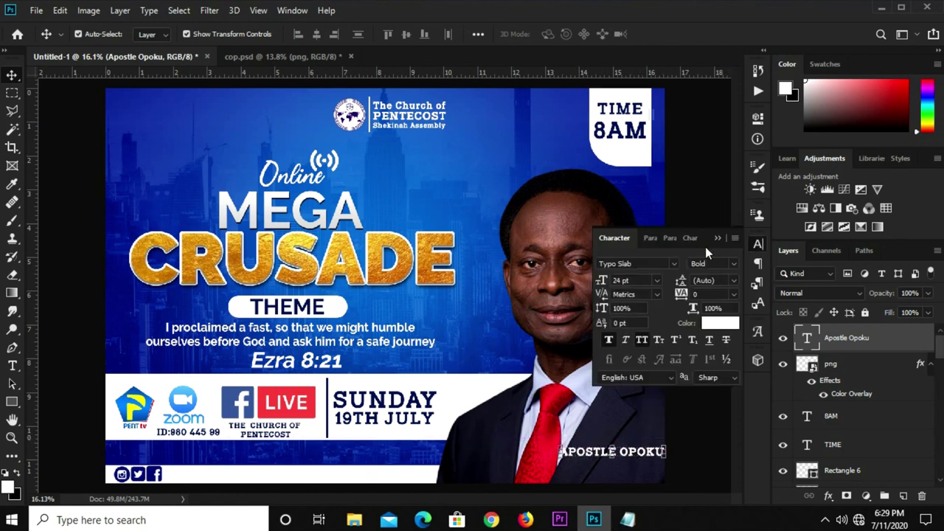
Step: Set the name caption font to Raleway Bold and turn off All Caps
{"action": "left_click", "coordinate": [672, 265]}
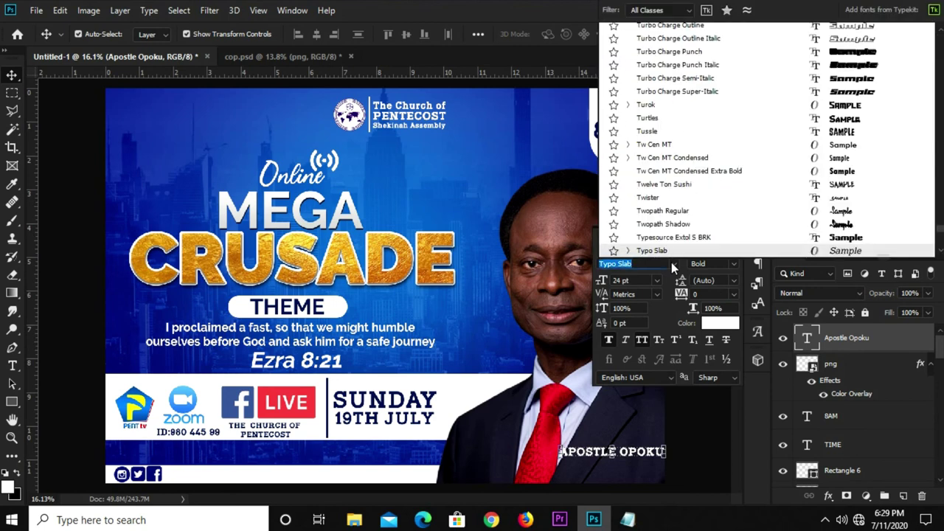
{"action": "type", "text": "r"}
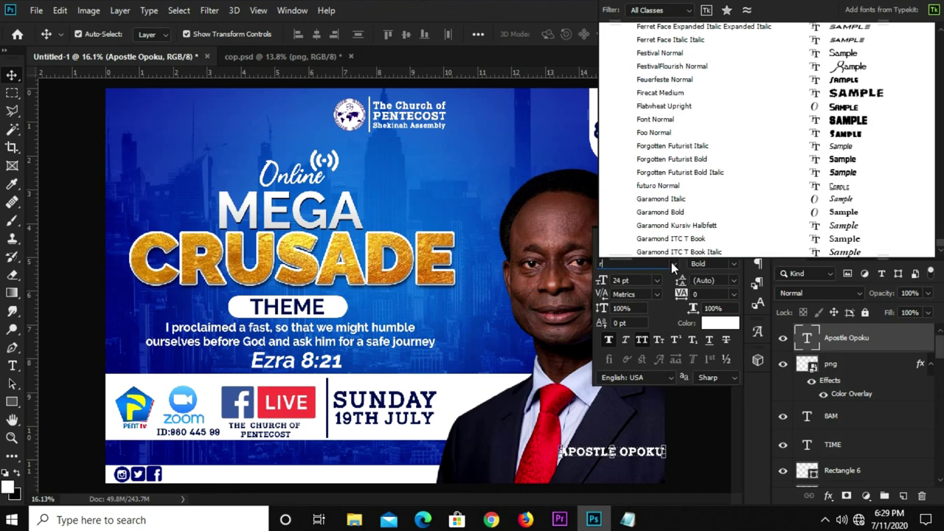
{"action": "type", "text": "a"}
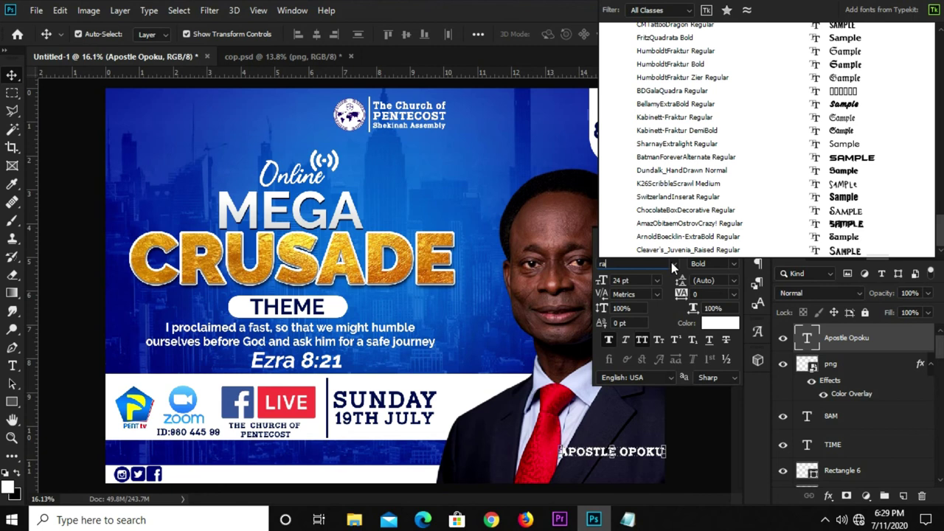
{"action": "type", "text": "leway"}
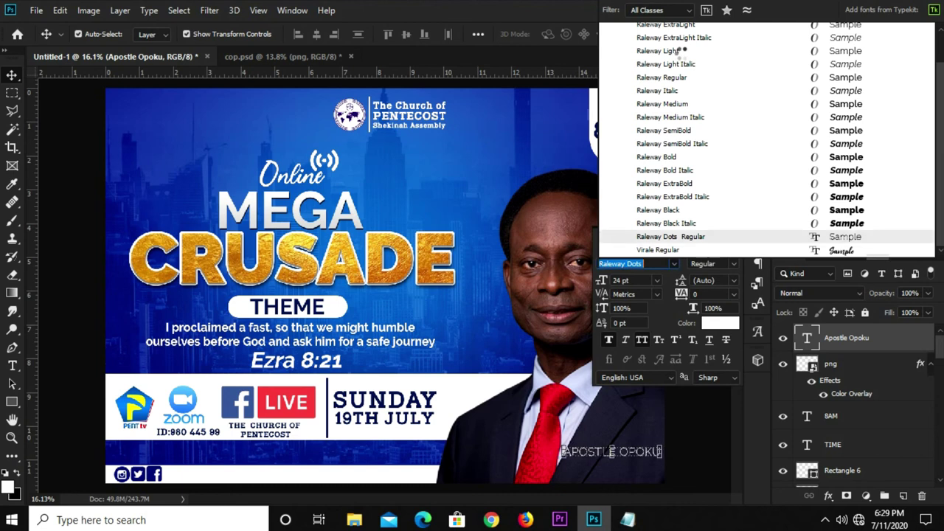
{"action": "left_click", "coordinate": [668, 50]}
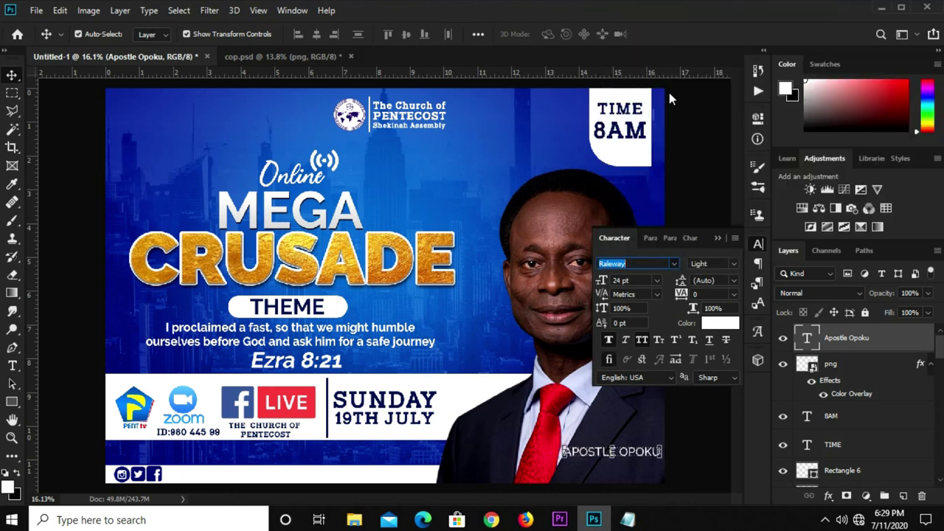
{"action": "left_click", "coordinate": [731, 271]}
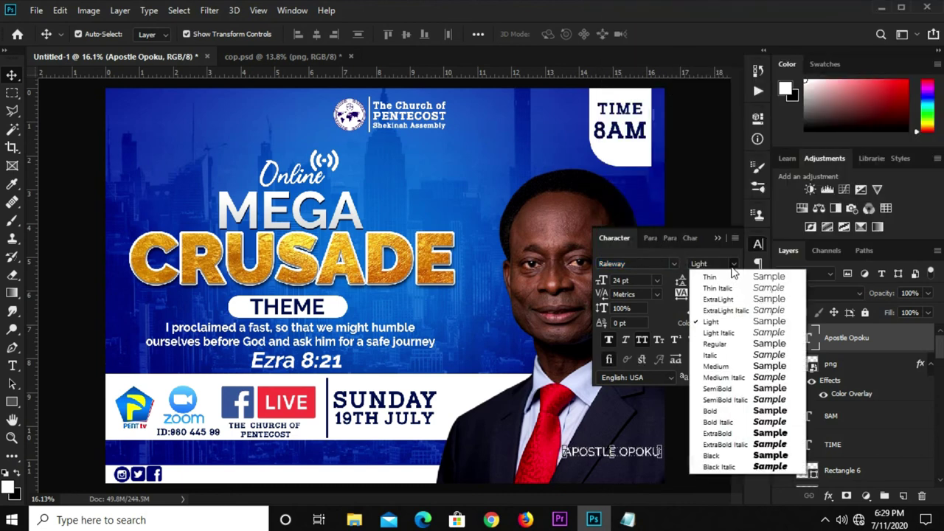
{"action": "left_click", "coordinate": [707, 412]}
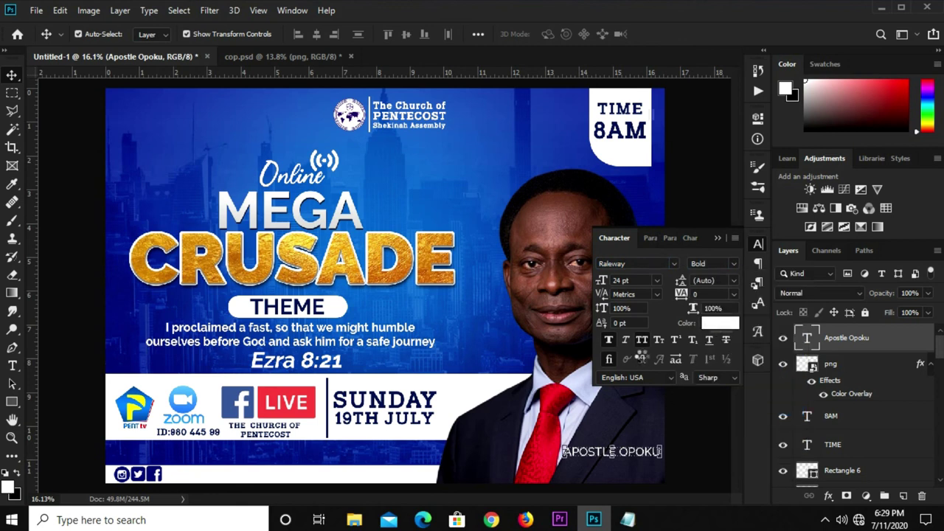
{"action": "left_click", "coordinate": [641, 340]}
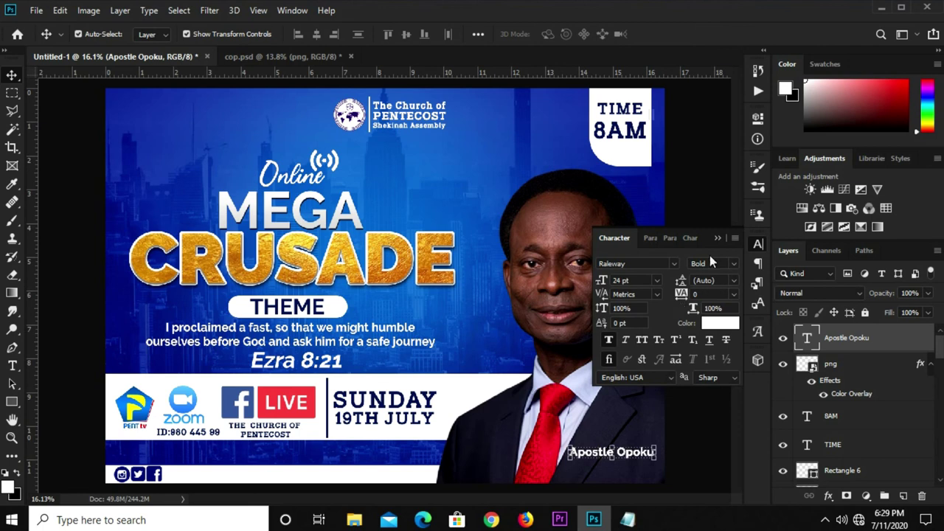
{"action": "left_click", "coordinate": [719, 238]}
Step: Shift the pastor photo slightly left and up, then reposition the name caption slightly
{"action": "left_click", "coordinate": [629, 408]}
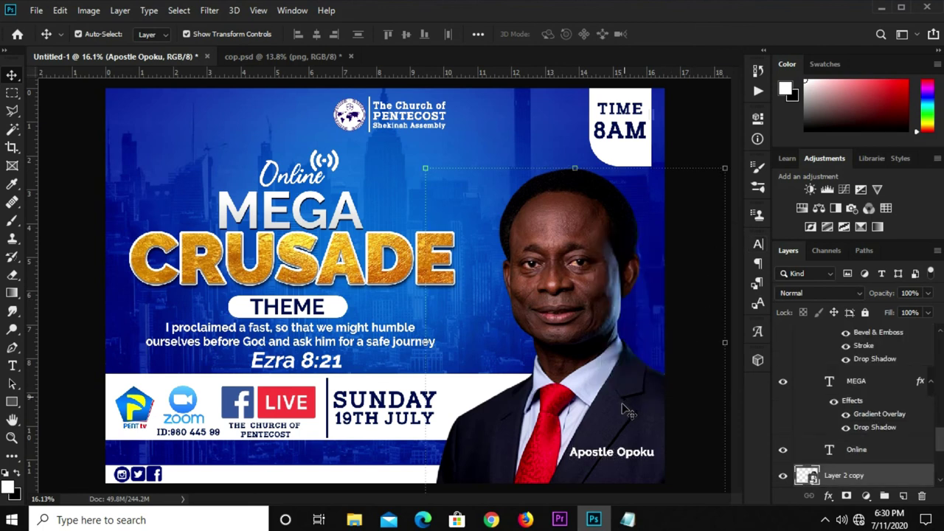
{"action": "left_click_drag", "start_coordinate": [629, 408], "coordinate": [617, 399]}
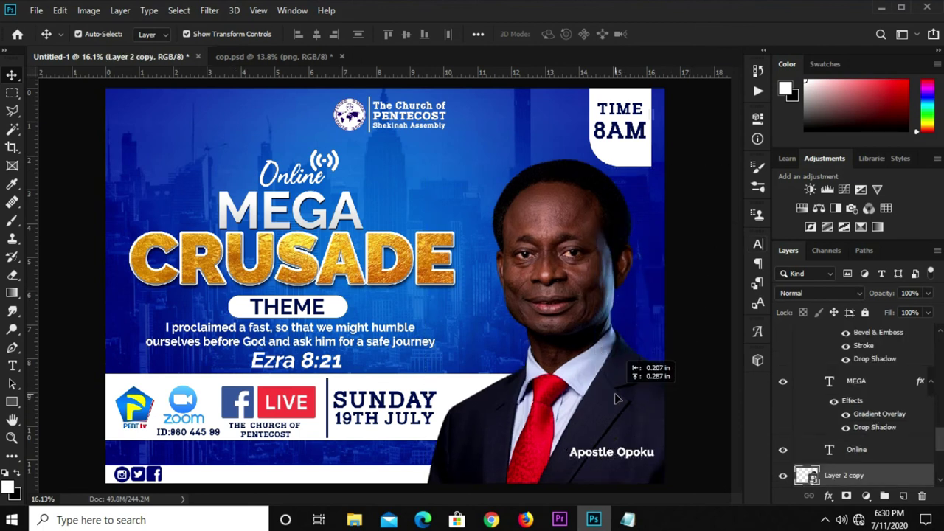
{"action": "left_click", "coordinate": [626, 162]}
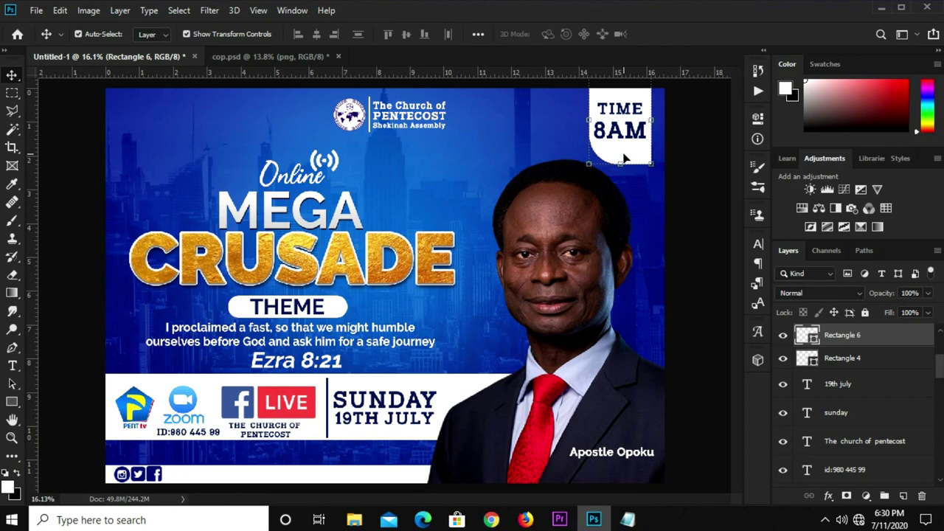
{"action": "left_click", "coordinate": [707, 237]}
{"action": "scroll", "coordinate": [606, 464], "scroll_direction": "up", "scroll_amount": 1}
{"action": "scroll", "coordinate": [607, 462], "scroll_direction": "up", "scroll_amount": 1}
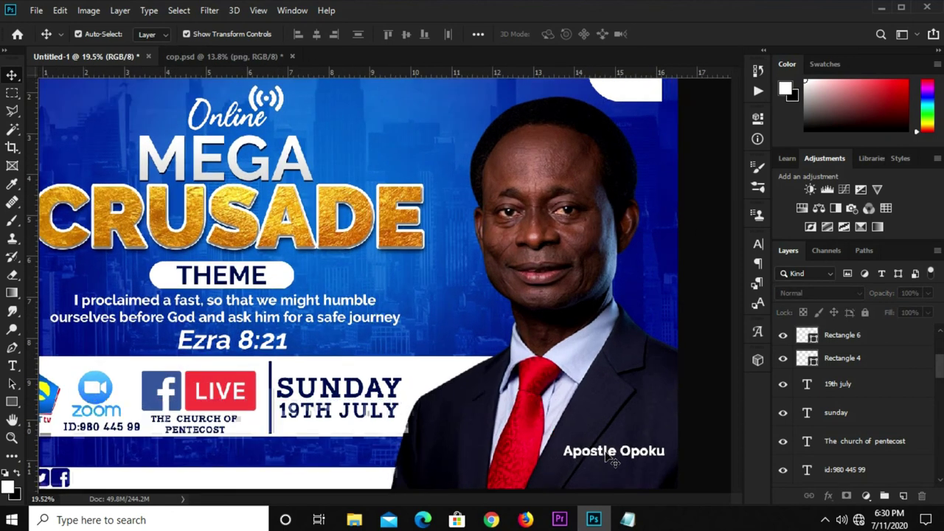
{"action": "left_click", "coordinate": [607, 453]}
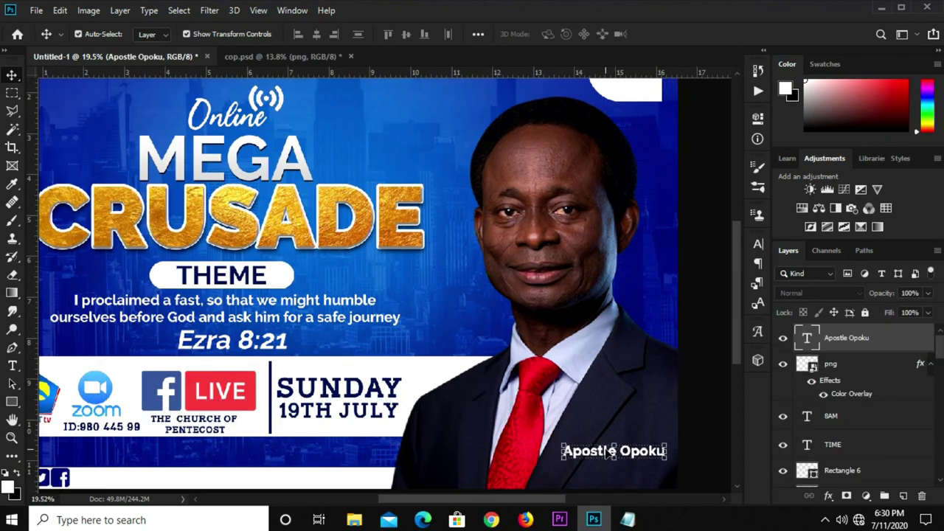
{"action": "mouse_move", "coordinate": [603, 455]}
{"action": "left_mouse_down"}
{"action": "mouse_move", "coordinate": [603, 445]}
{"action": "mouse_move", "coordinate": [612, 462]}
{"action": "left_mouse_up"}
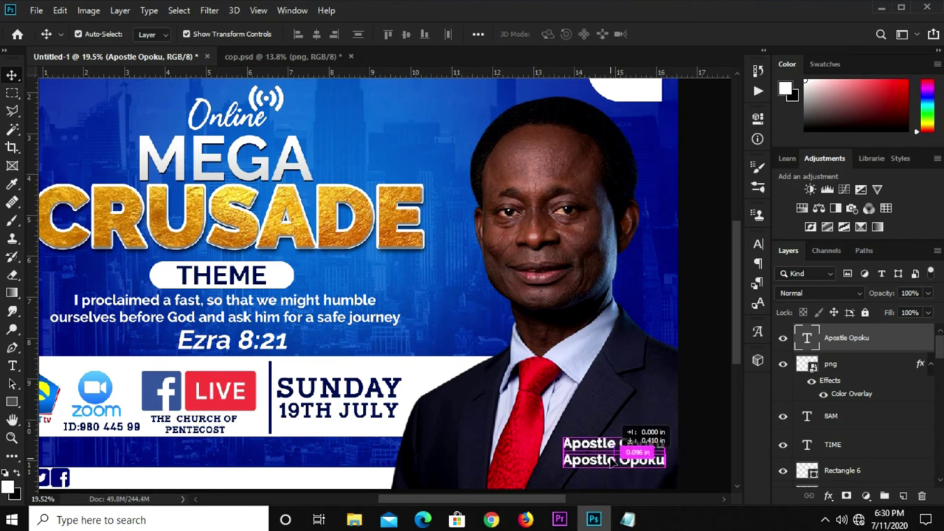
Step: Copy the pastor's surname line from the Notepad notes and minimize Notepad
{"action": "left_click", "coordinate": [591, 453]}
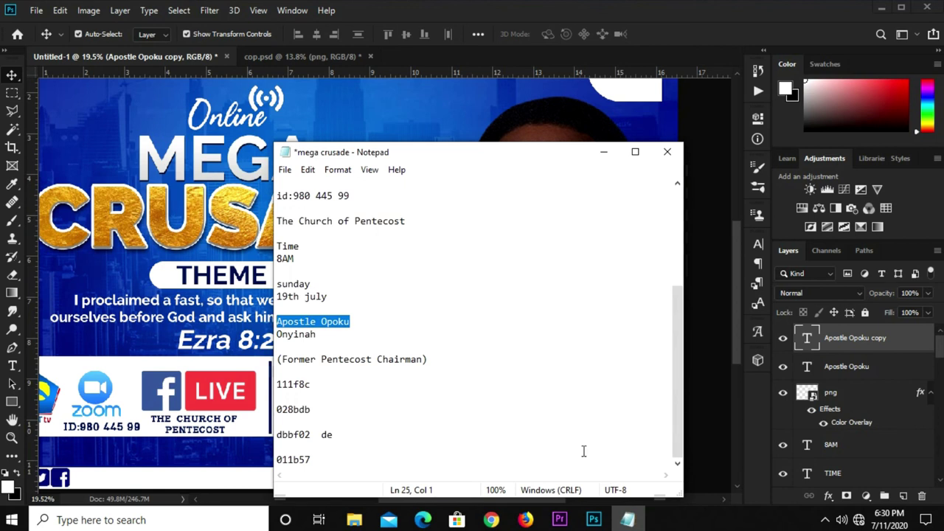
{"action": "left_click_drag", "start_coordinate": [318, 336], "coordinate": [276, 337]}
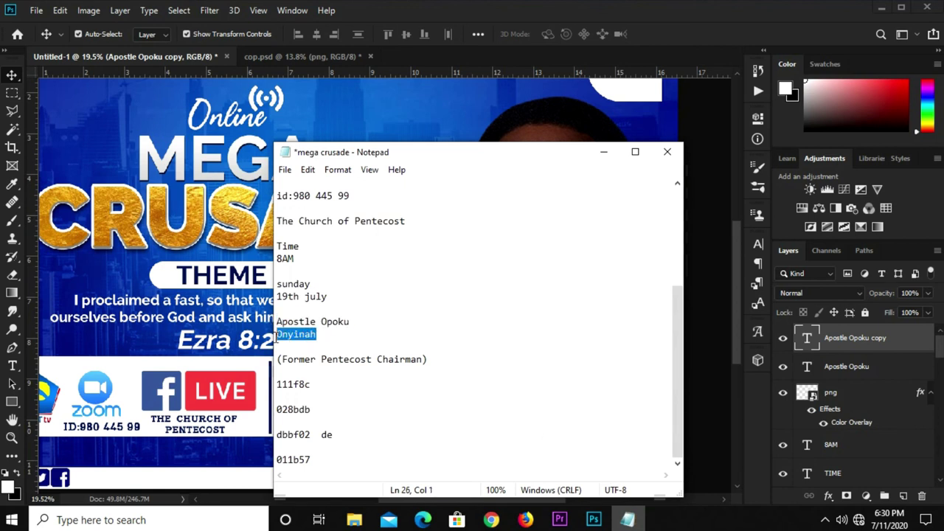
{"action": "right_click", "coordinate": [275, 338]}
{"action": "left_click", "coordinate": [338, 169]}
{"action": "left_click", "coordinate": [604, 153]}
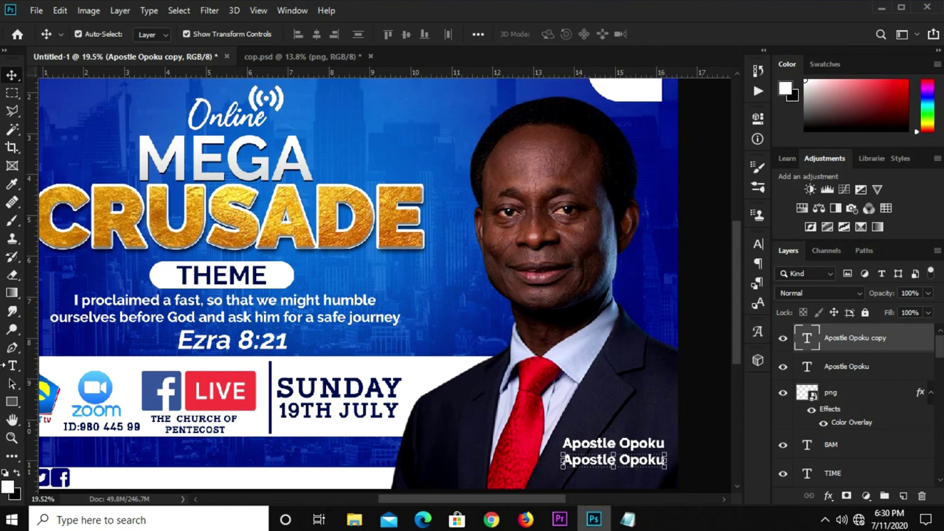
Step: Replace the second caption line with the pastor's surname
{"action": "left_click", "coordinate": [13, 366]}
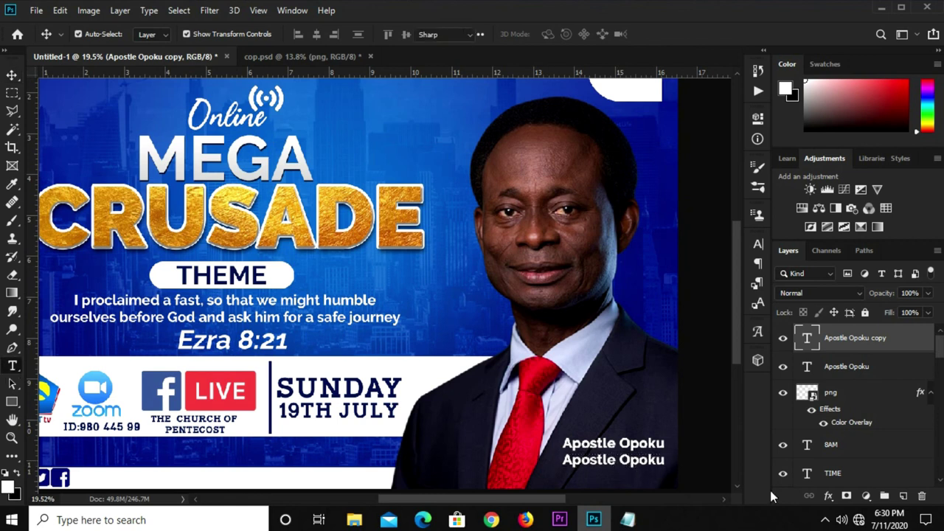
{"action": "triple_click", "coordinate": [604, 460]}
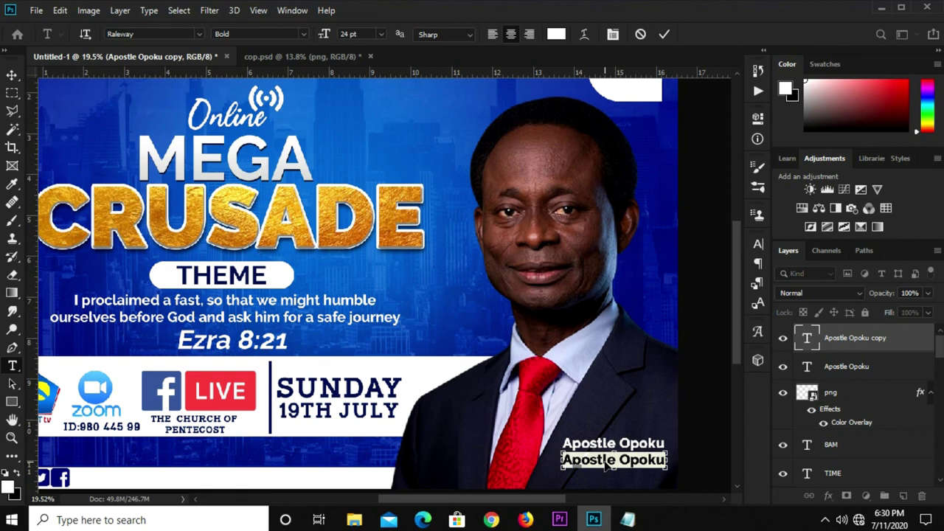
{"action": "type", "text": "Onyinah"}
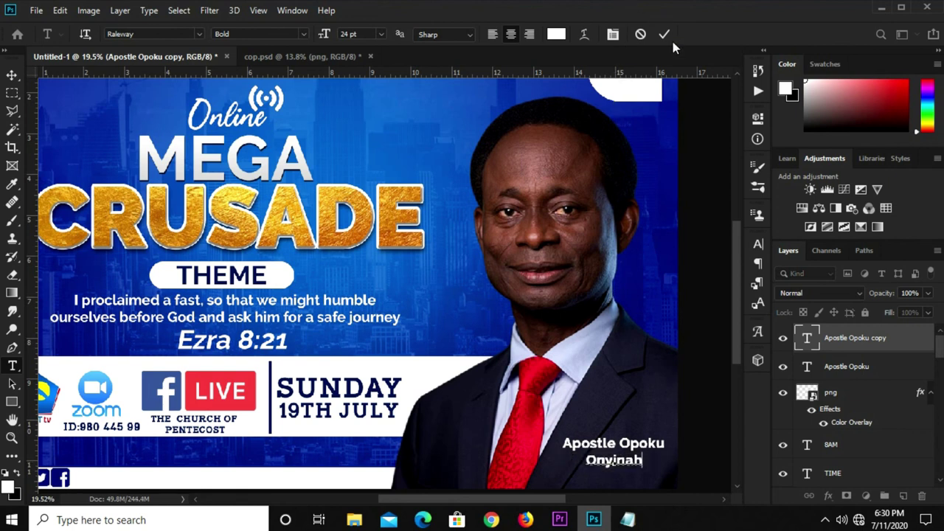
{"action": "key", "text": "ctrl+Return"}
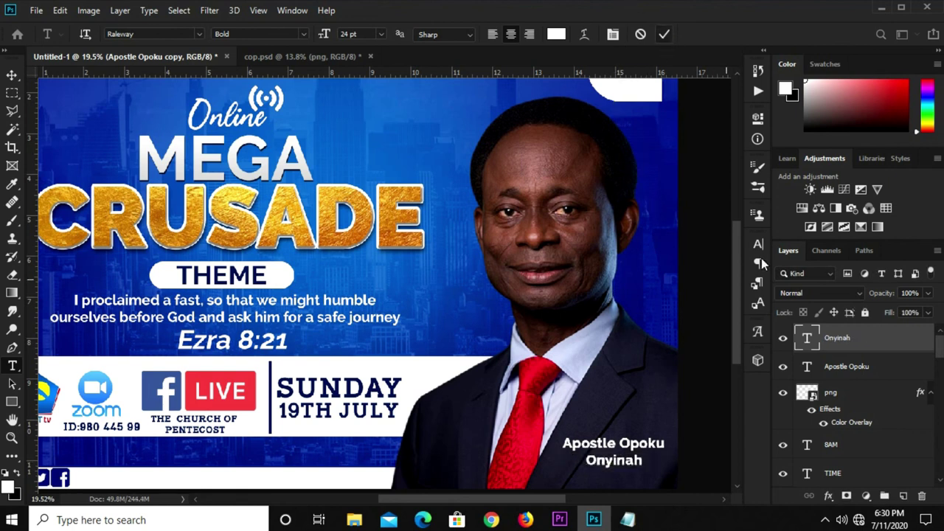
Step: Set the surname line to All Caps in the Character panel
{"action": "left_click", "coordinate": [759, 244]}
{"action": "left_click", "coordinate": [641, 344]}
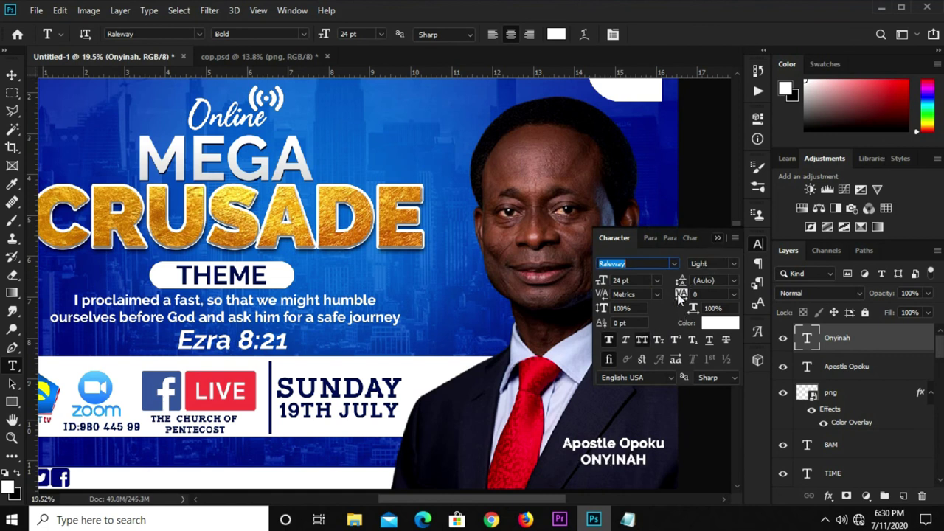
{"action": "left_click", "coordinate": [759, 244]}
{"action": "key", "text": "ctrl+z"}
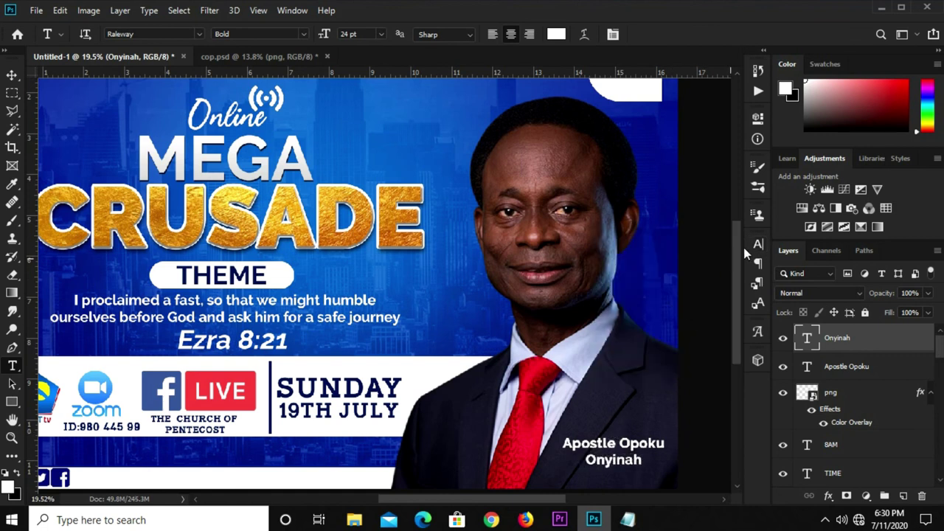
{"action": "left_click", "coordinate": [752, 244]}
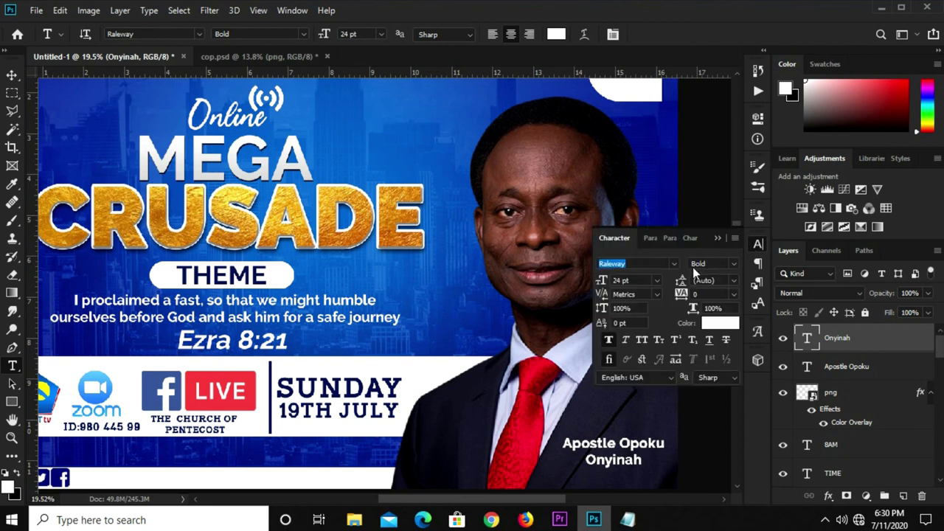
{"action": "left_click", "coordinate": [644, 341]}
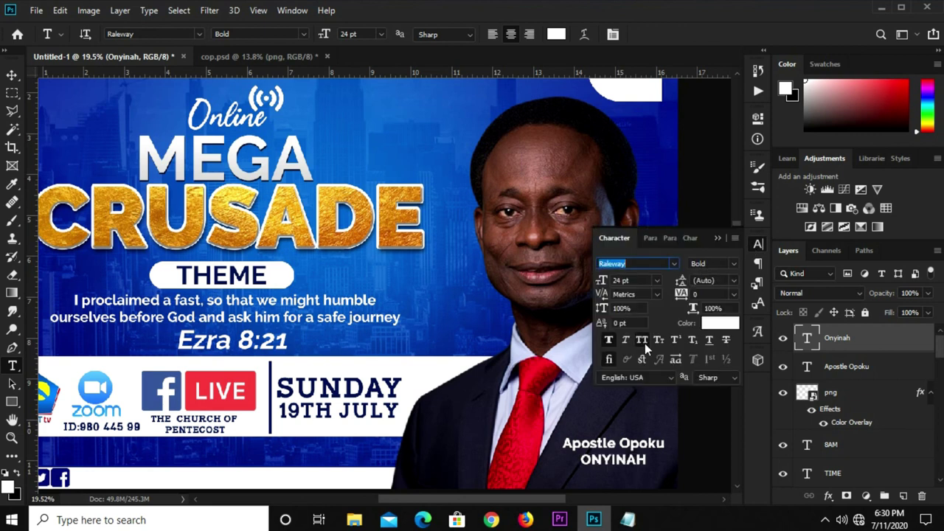
{"action": "left_click", "coordinate": [715, 238]}
Step: Position the surname under the name, enlarge it to about 152%, and fit the flyer in the window
{"action": "key", "text": "v"}
{"action": "left_click_drag", "start_coordinate": [604, 459], "coordinate": [621, 476]}
{"action": "key", "text": "ctrl+t"}
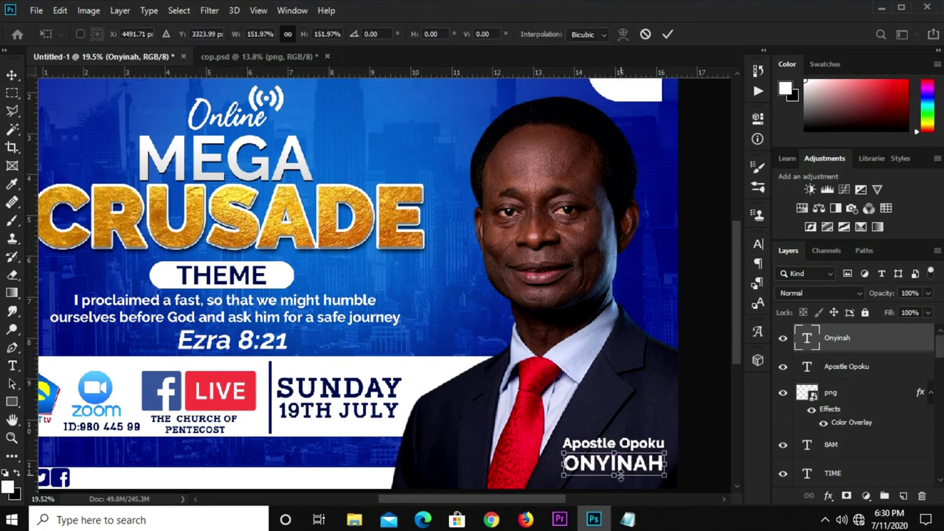
{"action": "key", "text": "Return"}
{"action": "key", "text": "shift+Up"}
{"action": "key", "text": "shift+Up"}
{"action": "key", "text": "shift+Up"}
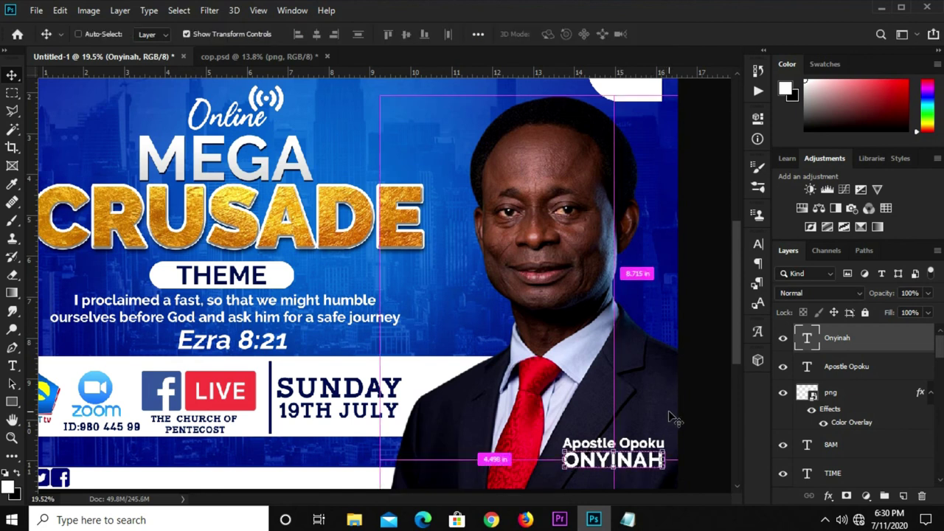
{"action": "key", "text": "ctrl+0"}
{"action": "left_click", "coordinate": [693, 327]}
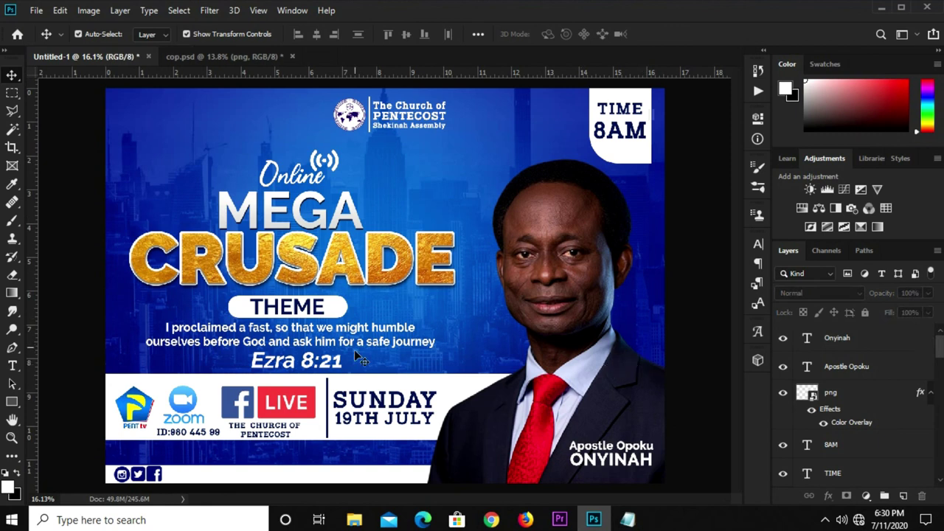
{"action": "scroll", "coordinate": [397, 350], "scroll_direction": "down", "scroll_amount": 1}
{"action": "scroll", "coordinate": [397, 350], "scroll_direction": "up", "scroll_amount": 1}
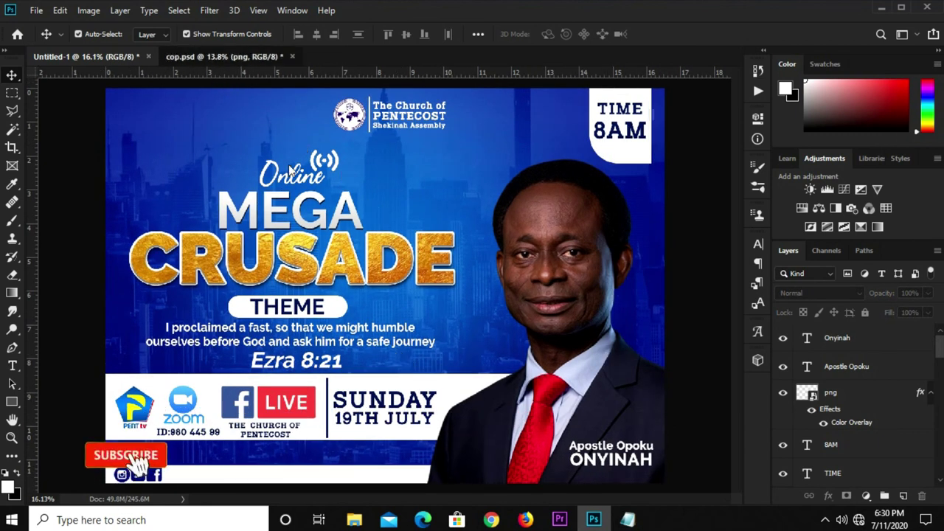
{"action": "key", "text": "ctrl+Tab"}
Step: Hide the gold texture layer in cop.psd and drag the lens-flare layer 1 onto the flyer's title area
{"action": "scroll", "coordinate": [812, 428], "scroll_direction": "down", "scroll_amount": 1}
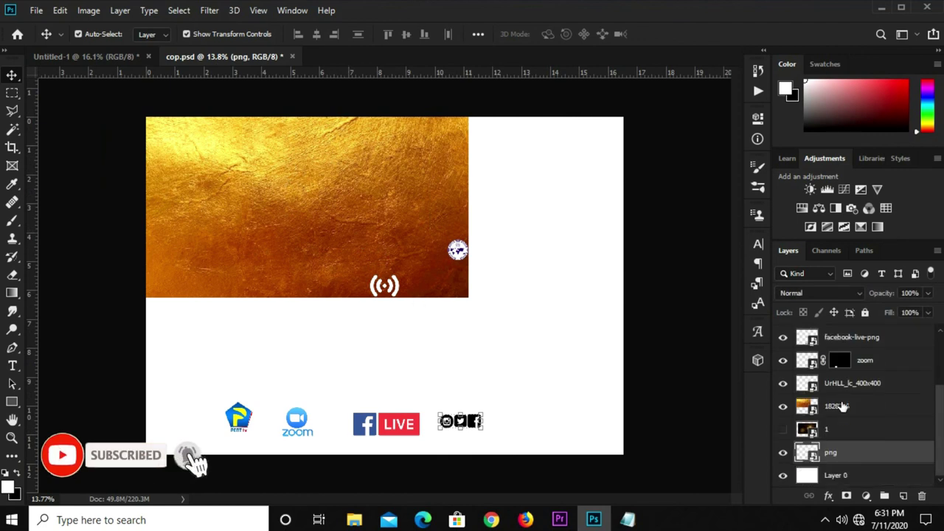
{"action": "left_click", "coordinate": [784, 408]}
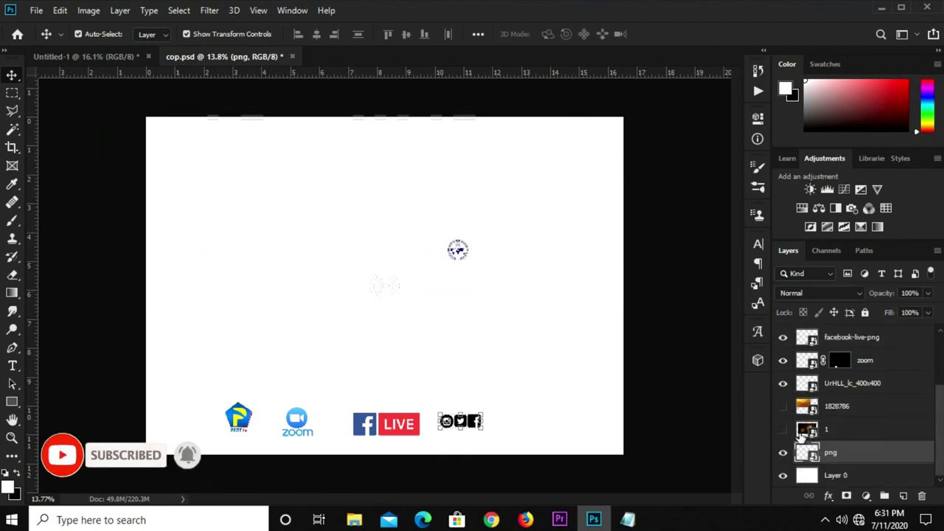
{"action": "left_click", "coordinate": [849, 432]}
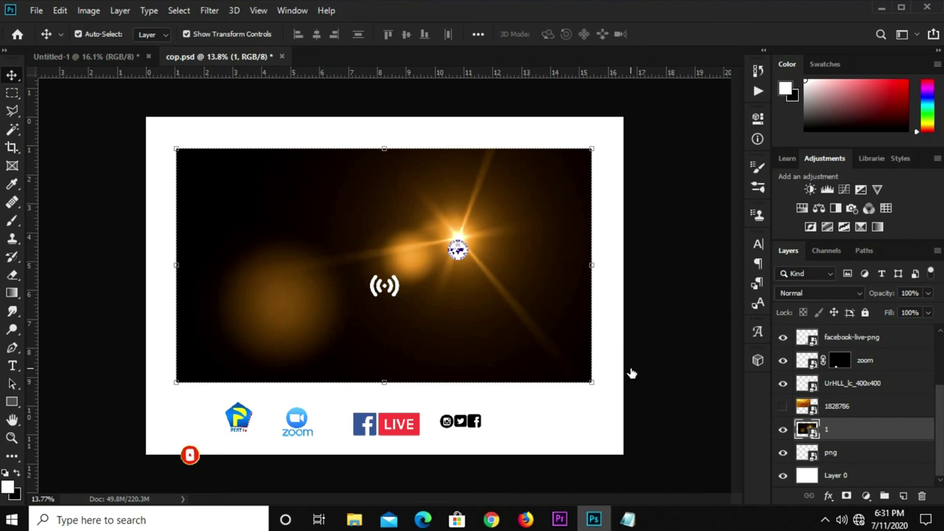
{"action": "mouse_move", "coordinate": [400, 303]}
{"action": "left_mouse_down"}
{"action": "mouse_move", "coordinate": [76, 63]}
{"action": "mouse_move", "coordinate": [221, 225]}
{"action": "mouse_move", "coordinate": [291, 225]}
{"action": "left_mouse_up"}
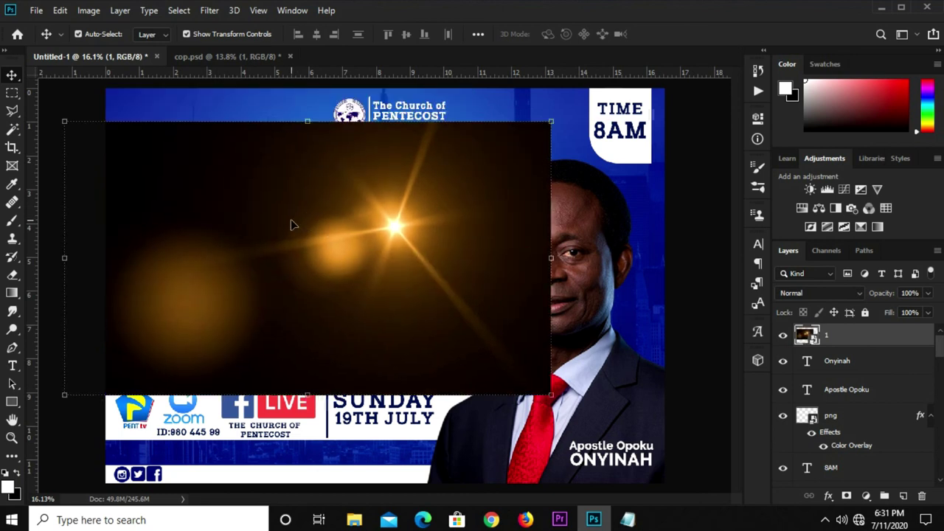
{"action": "left_click", "coordinate": [827, 296]}
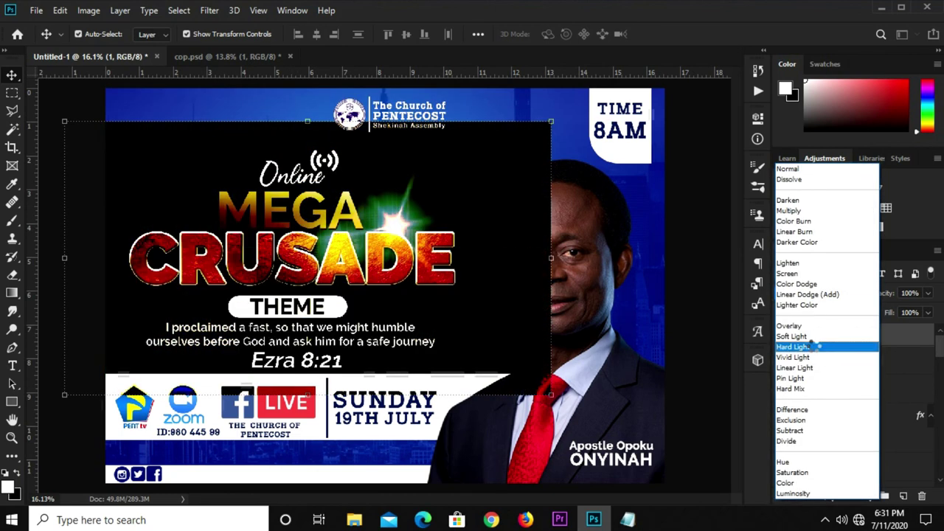
Step: Set the glow layer to Overlay, add a layer mask, and ready a brush with black foreground
{"action": "left_click", "coordinate": [814, 327]}
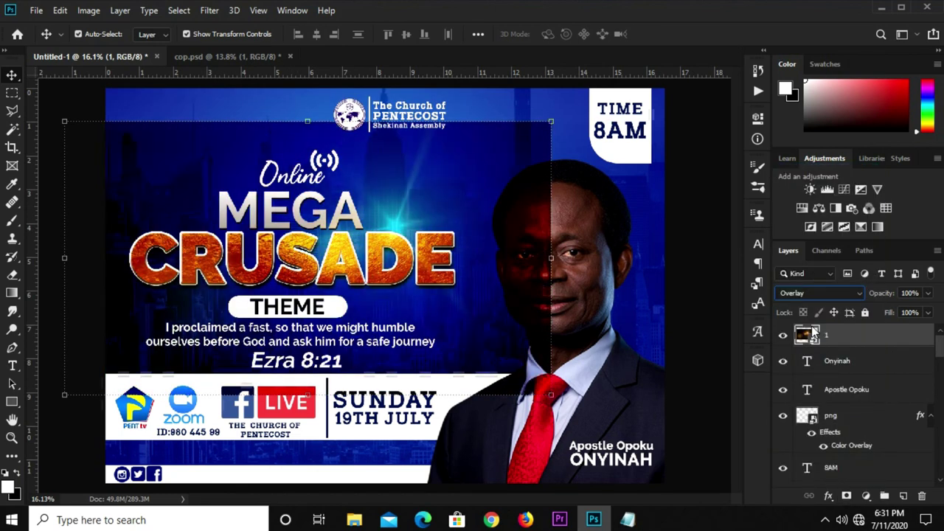
{"action": "left_click", "coordinate": [846, 496]}
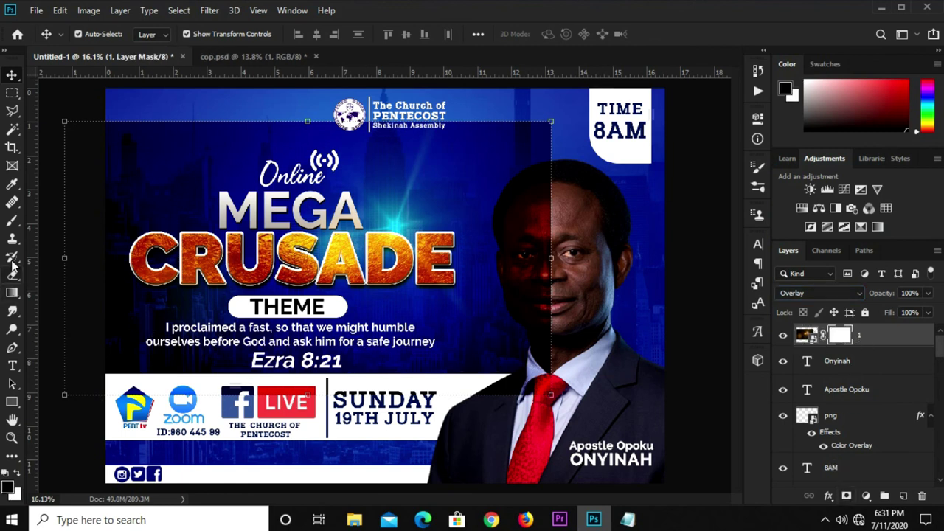
{"action": "left_click", "coordinate": [12, 220]}
{"action": "left_click", "coordinate": [59, 219]}
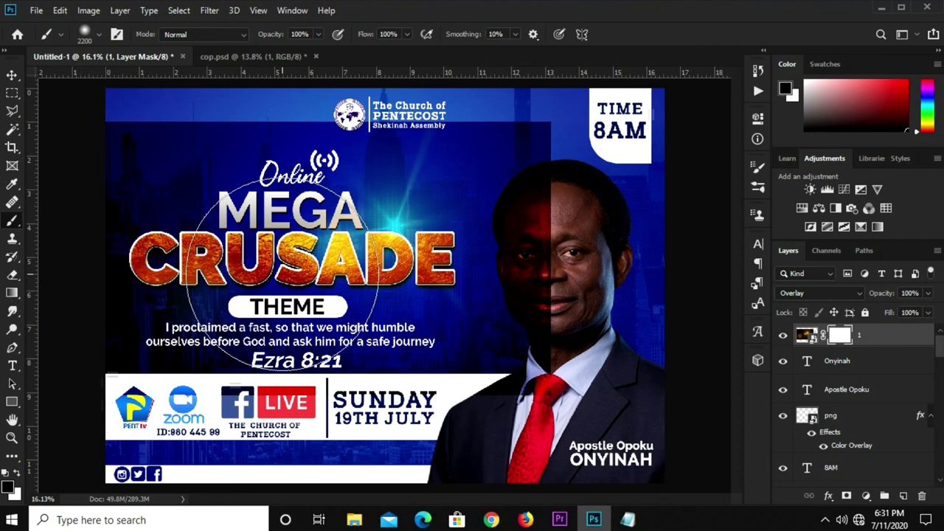
{"action": "left_click", "coordinate": [9, 488]}
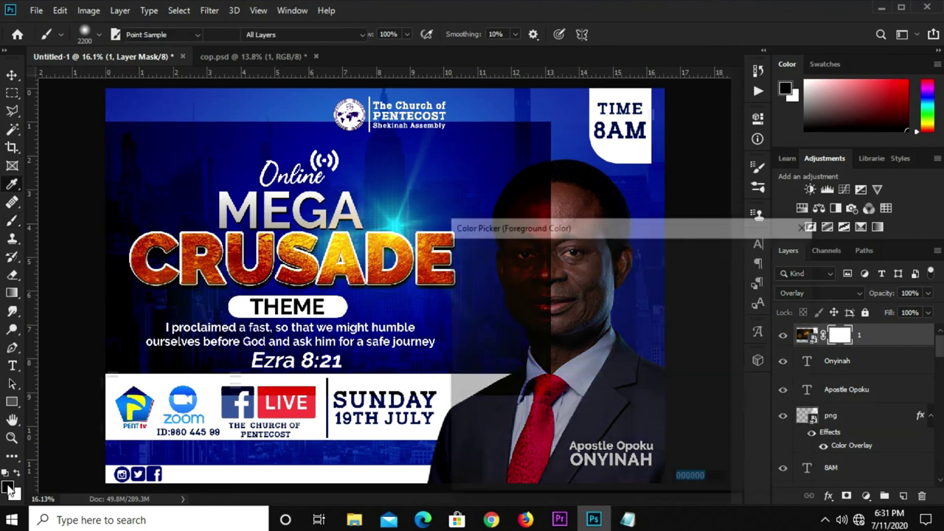
{"action": "left_click_drag", "start_coordinate": [710, 479], "coordinate": [689, 479]}
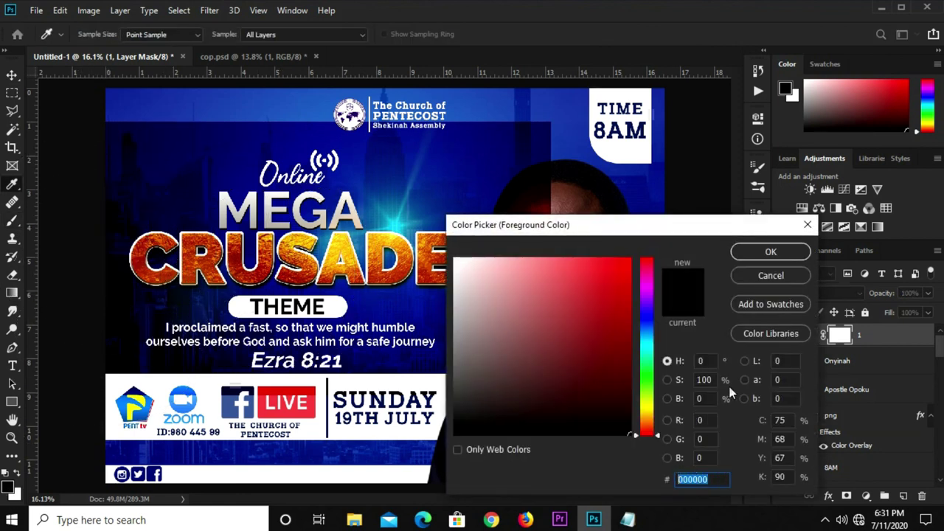
{"action": "left_click", "coordinate": [750, 254]}
Step: Paint black on the mask to hide the glow's edges around the title
{"action": "mouse_move", "coordinate": [160, 308]}
{"action": "left_mouse_down"}
{"action": "mouse_move", "coordinate": [120, 215]}
{"action": "mouse_move", "coordinate": [155, 184]}
{"action": "left_mouse_up"}
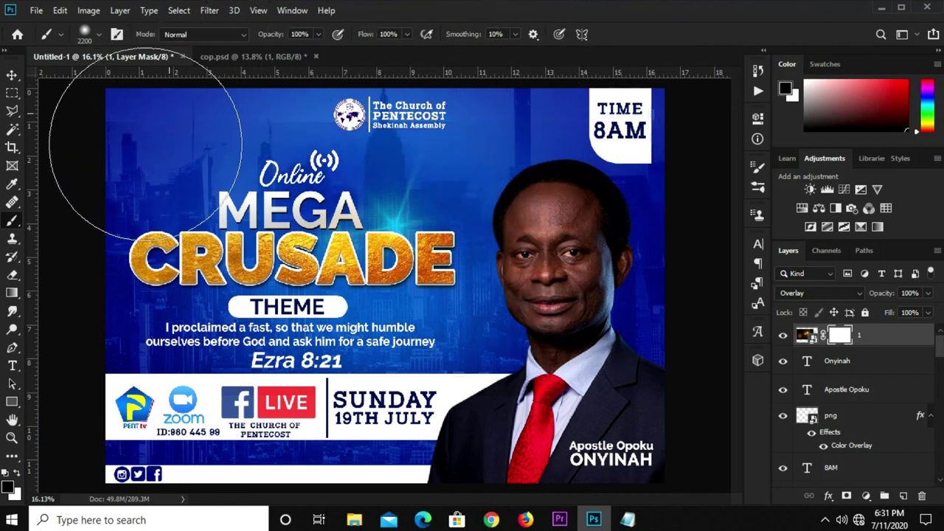
{"action": "left_click_drag", "start_coordinate": [126, 243], "coordinate": [170, 347]}
{"action": "key", "text": "v"}
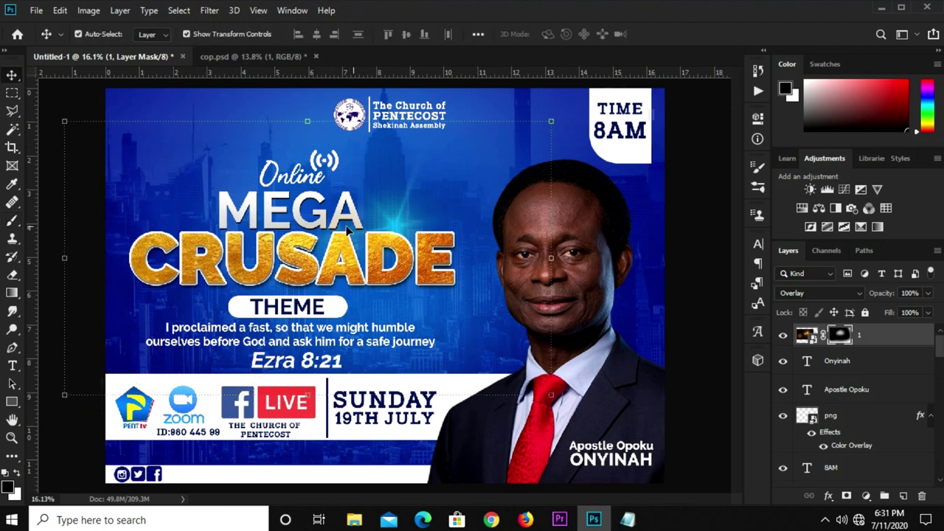
Step: Duplicate the glow layer as '1 copy', place it up-left beside MEGA, and fit the flyer on screen
{"action": "key", "text": "ctrl"}
{"action": "key", "text": "ctrl+j"}
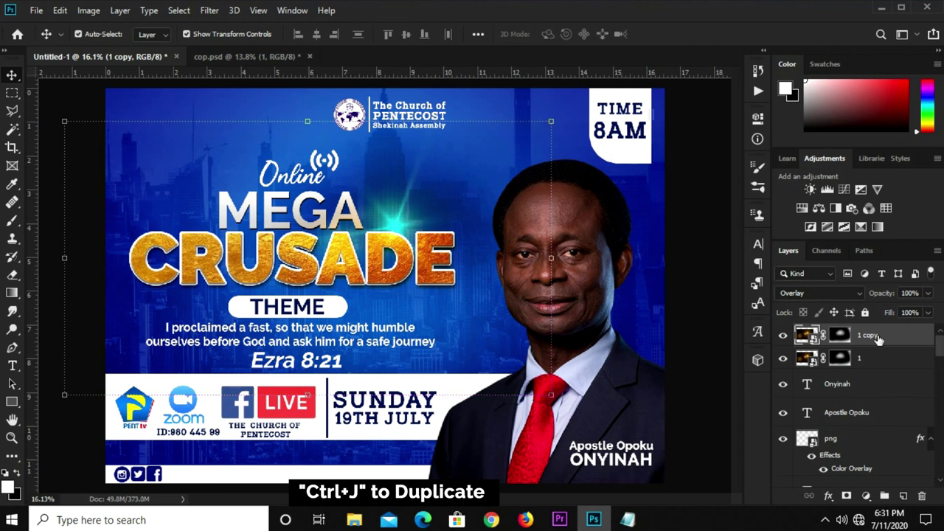
{"action": "mouse_move", "coordinate": [397, 231]}
{"action": "left_mouse_down"}
{"action": "mouse_move", "coordinate": [177, 215]}
{"action": "mouse_move", "coordinate": [201, 218]}
{"action": "left_mouse_up"}
{"action": "scroll", "coordinate": [214, 214], "scroll_direction": "down", "scroll_amount": 2}
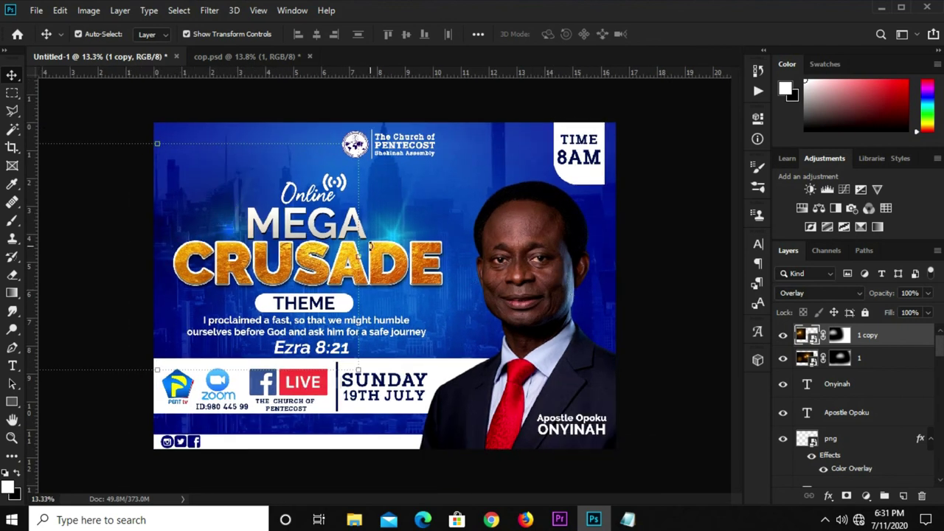
{"action": "mouse_move", "coordinate": [236, 232]}
{"action": "left_mouse_down"}
{"action": "mouse_move", "coordinate": [213, 199]}
{"action": "mouse_move", "coordinate": [194, 223]}
{"action": "left_mouse_up"}
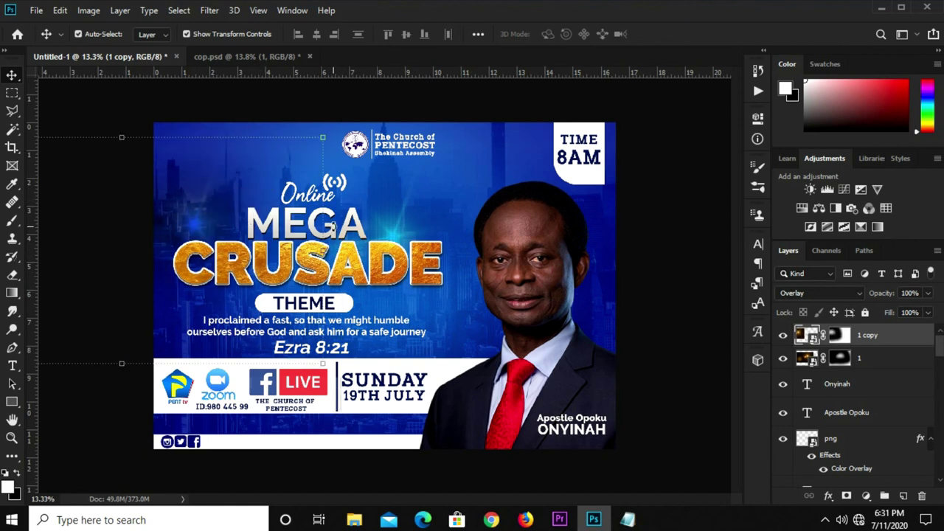
{"action": "scroll", "coordinate": [468, 322], "scroll_direction": "down", "scroll_amount": 2}
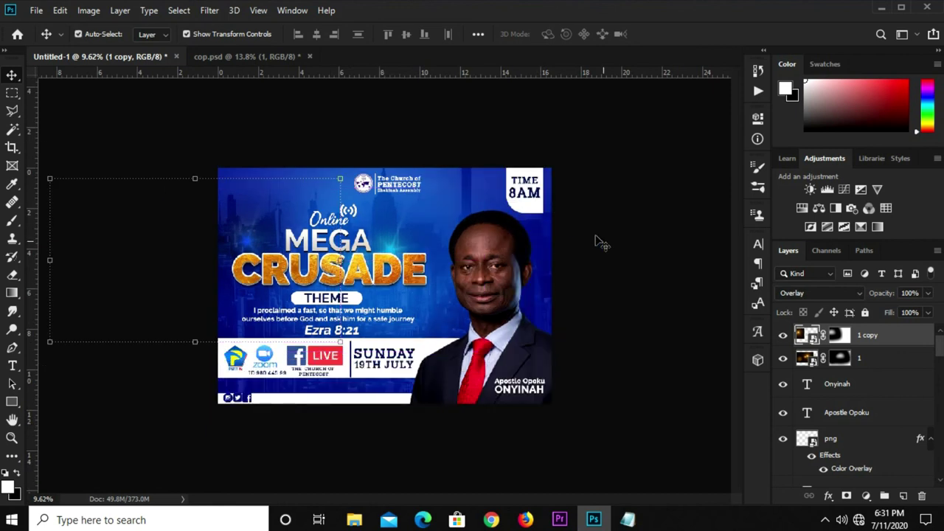
{"action": "left_click", "coordinate": [622, 254]}
{"action": "key", "text": "ctrl+0"}
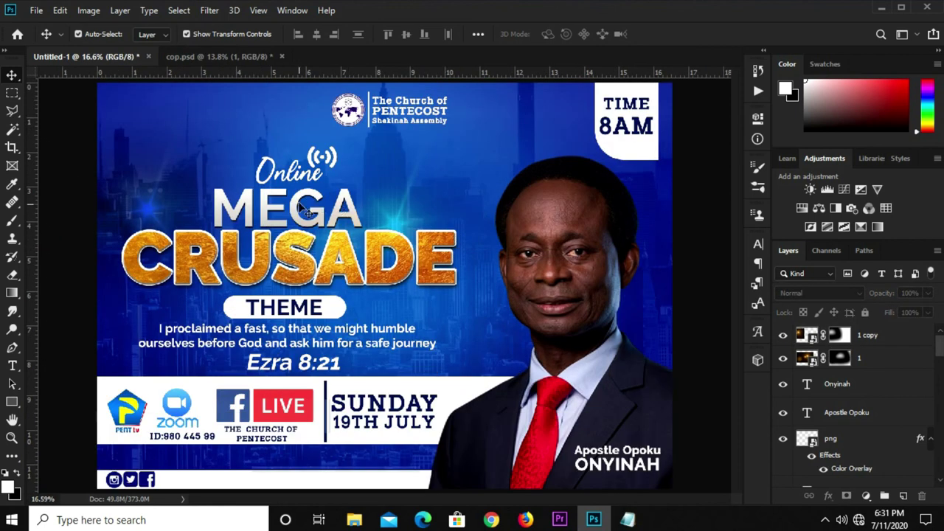
{"action": "scroll", "coordinate": [448, 282], "scroll_direction": "down", "scroll_amount": 1}
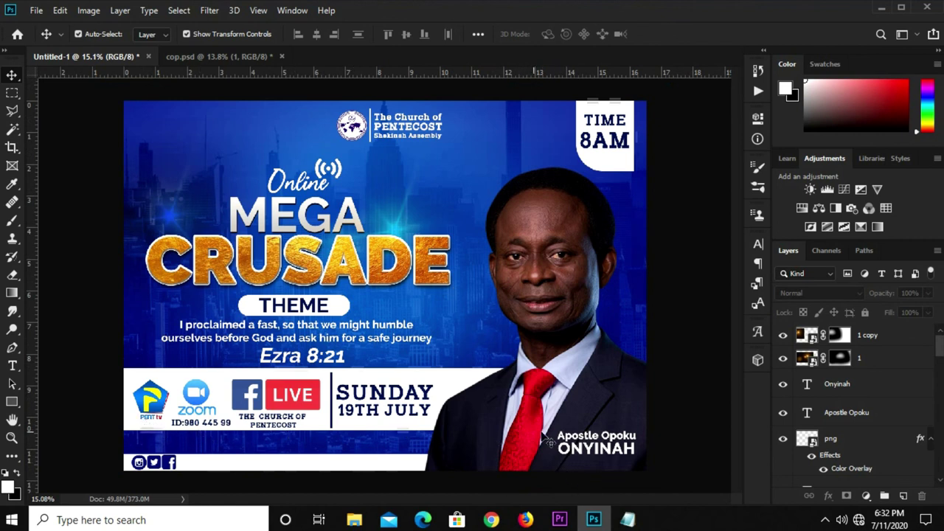
Step: Copy the caption beside the footer icons and colour it with the sampled dark blue
{"action": "left_click", "coordinate": [570, 441]}
{"action": "left_click_drag", "start_coordinate": [588, 441], "coordinate": [259, 458]}
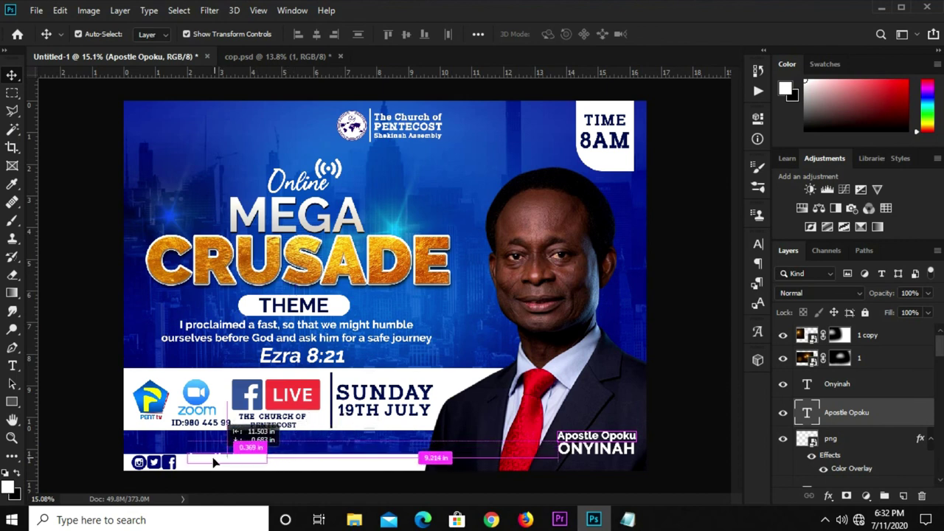
{"action": "left_click_drag", "start_coordinate": [259, 459], "coordinate": [208, 465]}
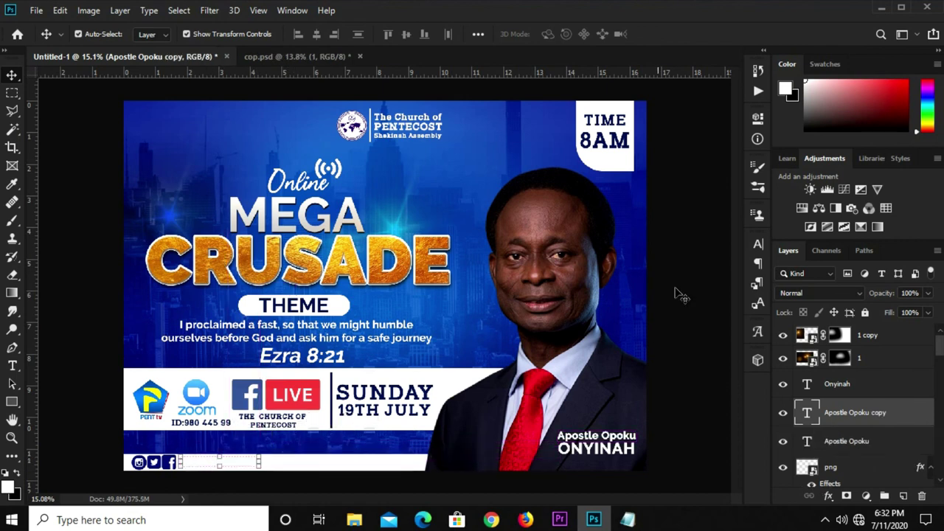
{"action": "left_click", "coordinate": [758, 243]}
{"action": "left_click", "coordinate": [727, 327]}
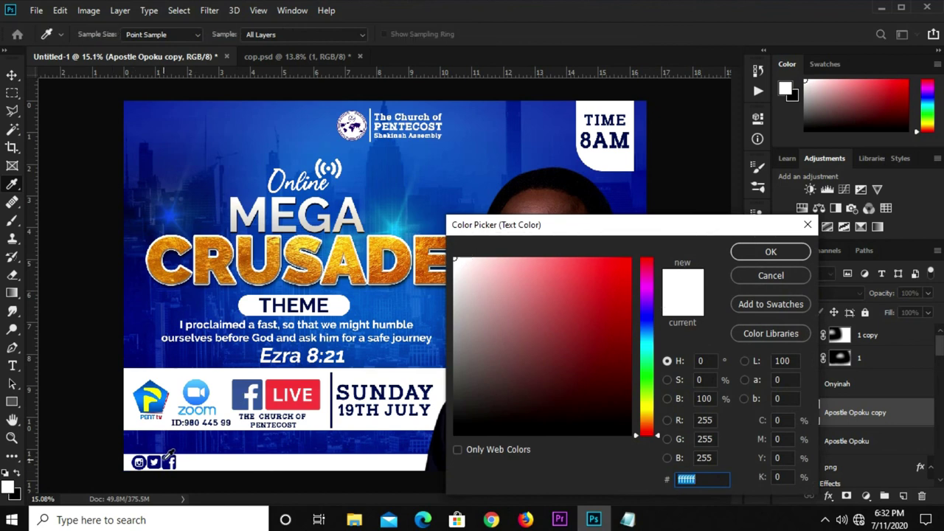
{"action": "left_click", "coordinate": [170, 454]}
{"action": "left_click", "coordinate": [775, 251]}
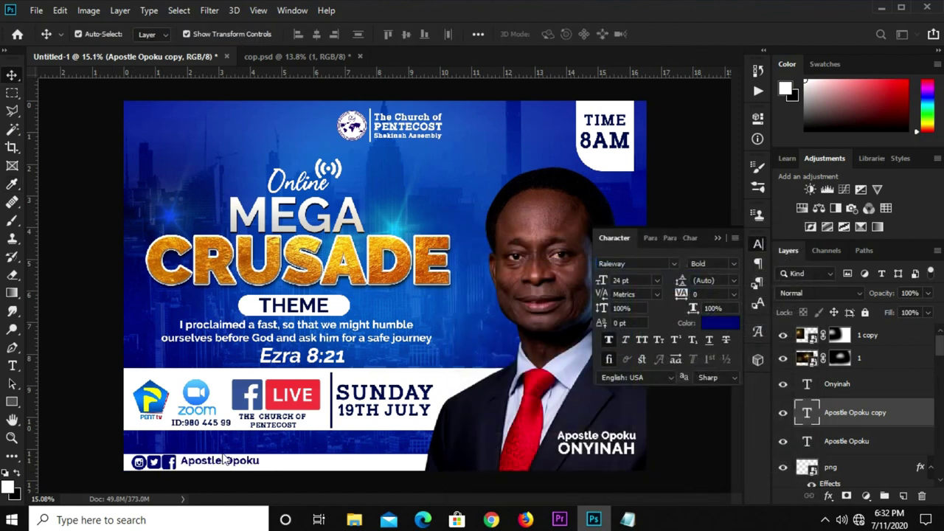
{"action": "left_click", "coordinate": [235, 465]}
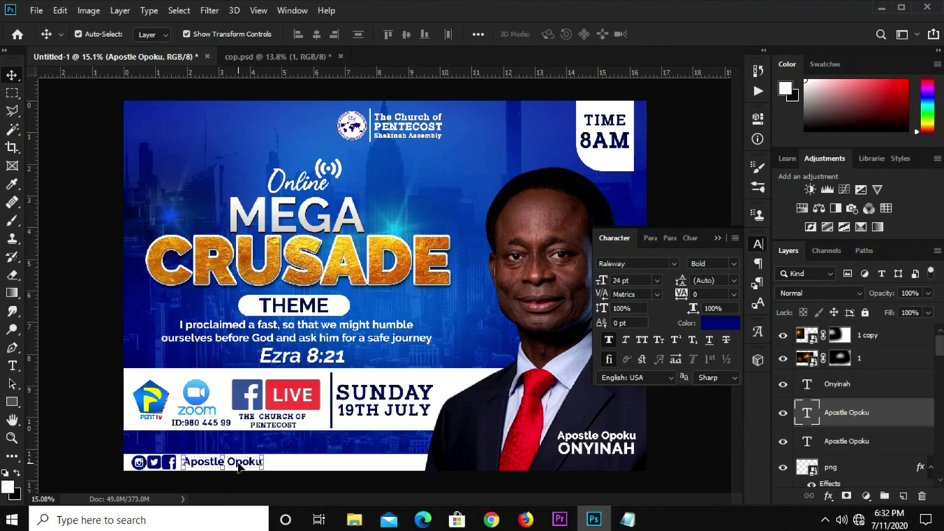
Step: Retype the copied caption as the church's social-media handle and nudge it left toward the icons
{"action": "key", "text": "t"}
{"action": "left_click", "coordinate": [232, 462]}
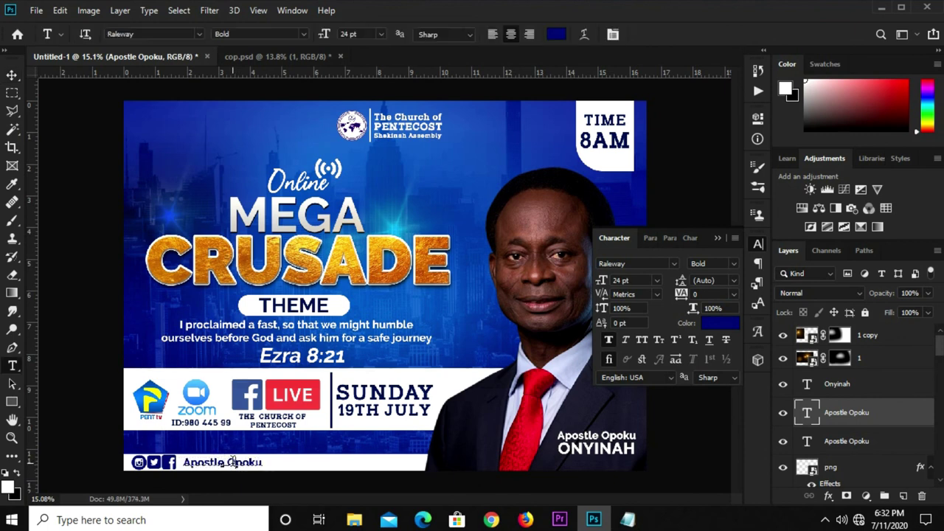
{"action": "triple_click", "coordinate": [232, 462]}
{"action": "key", "text": "BackSpace"}
{"action": "type", "text": "thecop"}
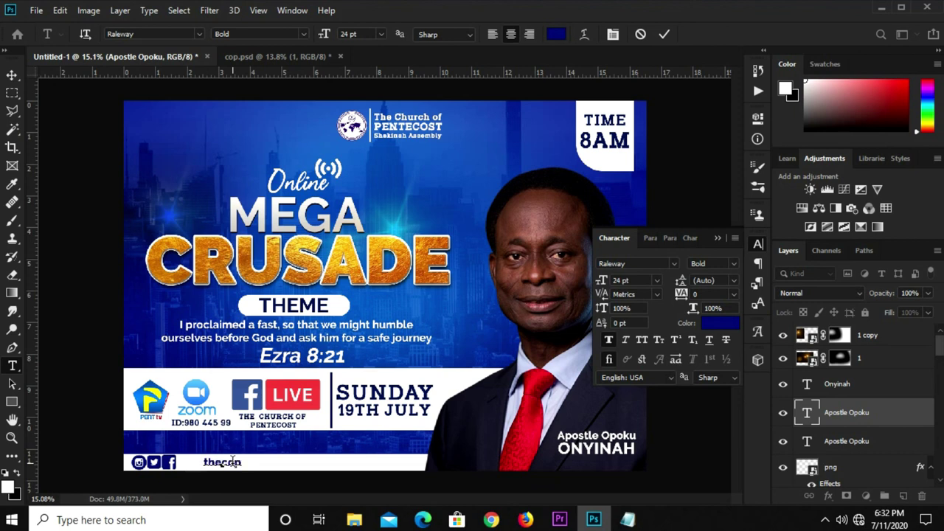
{"action": "type", "text": "hq"}
{"action": "left_click", "coordinate": [718, 237]}
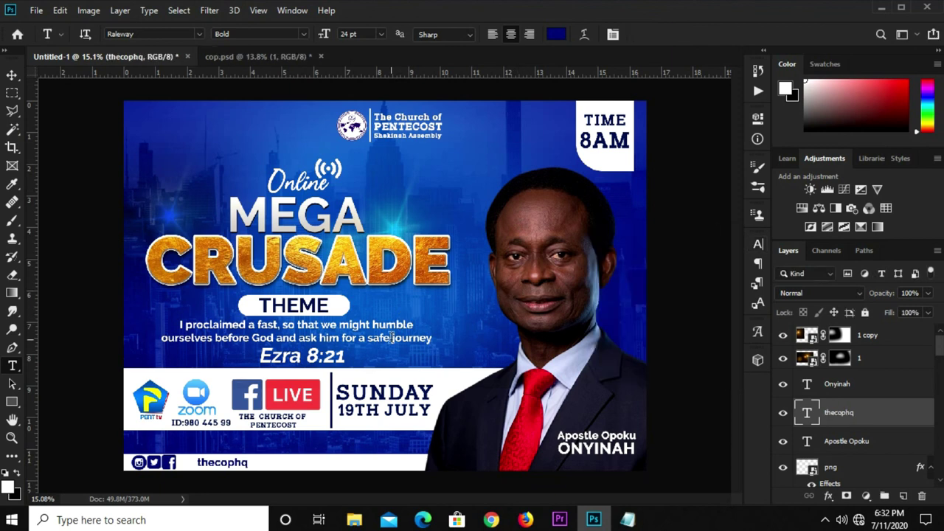
{"action": "key", "text": "v"}
{"action": "key", "text": "shift+Left"}
{"action": "key", "text": "shift+Left"}
{"action": "key", "text": "shift+Left"}
{"action": "key", "text": "shift+Left"}
{"action": "key", "text": "shift+Left"}
{"action": "key", "text": "shift+Left"}
{"action": "key", "text": "shift+Left"}
{"action": "key", "text": "shift+Left"}
{"action": "key", "text": "shift+Left"}
{"action": "key", "text": "shift+Left"}
{"action": "key", "text": "shift+Left"}
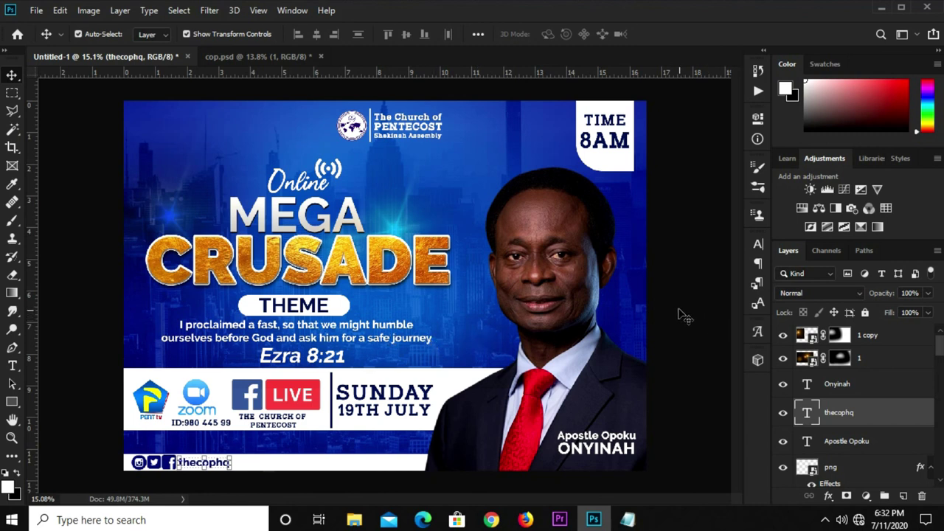
{"action": "left_click", "coordinate": [684, 316]}
{"action": "key", "text": "ctrl+plus"}
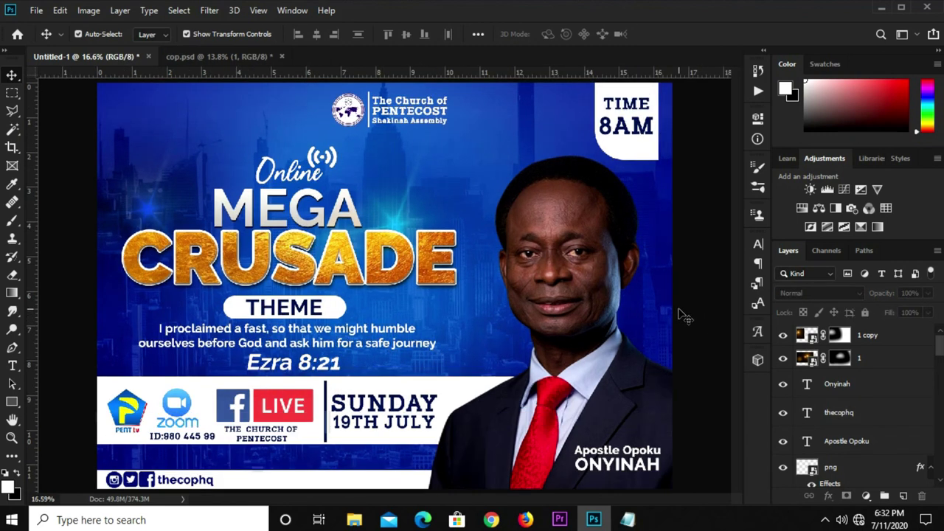
Step: Add a Curves adjustment layer and pull the curve's midpoint slightly down to darken the flyer
{"action": "key", "text": "ctrl+minus"}
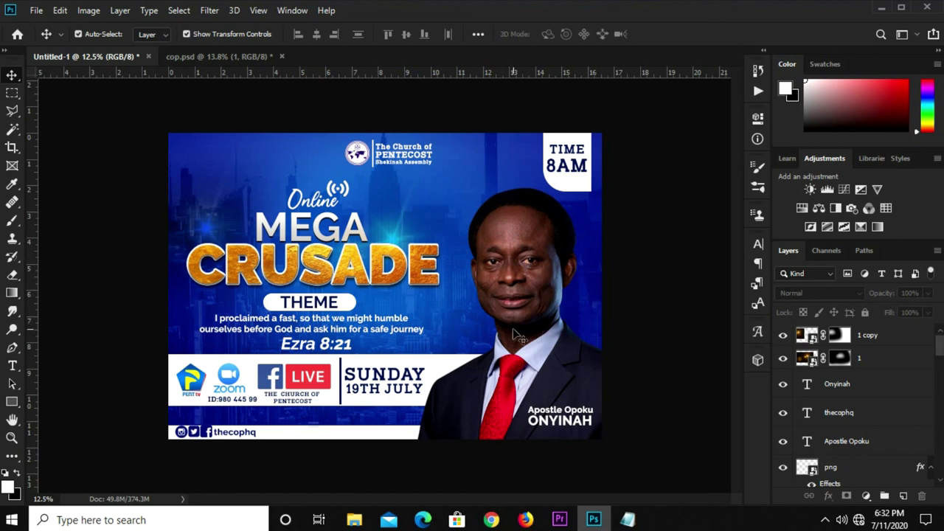
{"action": "scroll", "coordinate": [841, 421], "scroll_direction": "down", "scroll_amount": 2}
{"action": "scroll", "coordinate": [849, 428], "scroll_direction": "up", "scroll_amount": 2}
{"action": "left_click", "coordinate": [865, 498]}
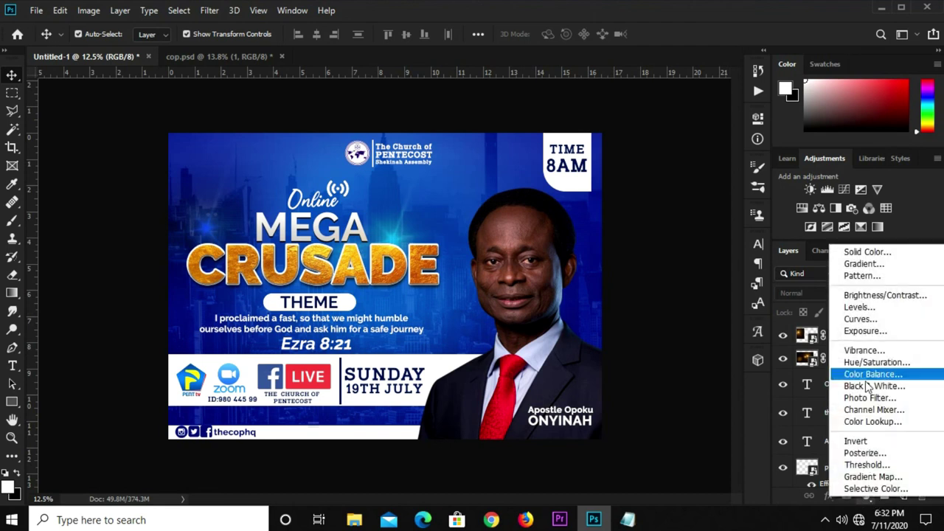
{"action": "left_click", "coordinate": [861, 319]}
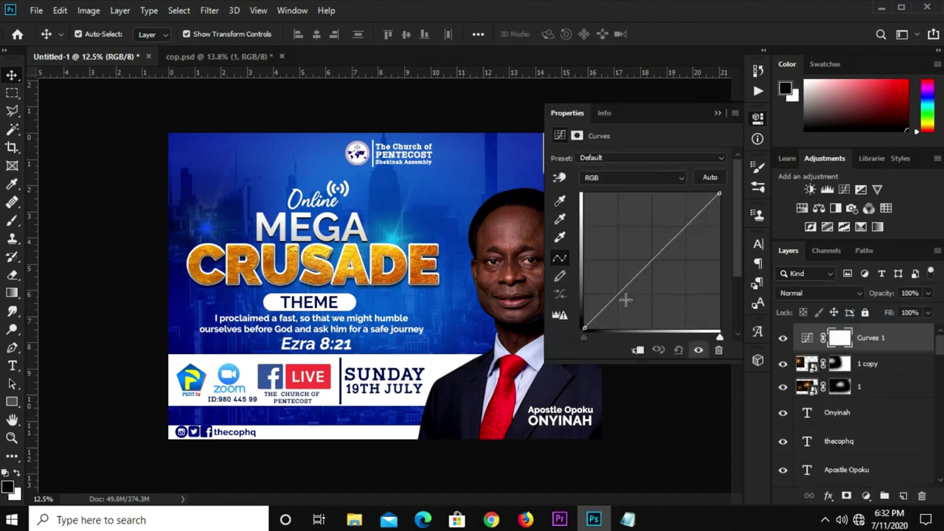
{"action": "left_click", "coordinate": [615, 299]}
{"action": "left_click_drag", "start_coordinate": [615, 299], "coordinate": [617, 302]}
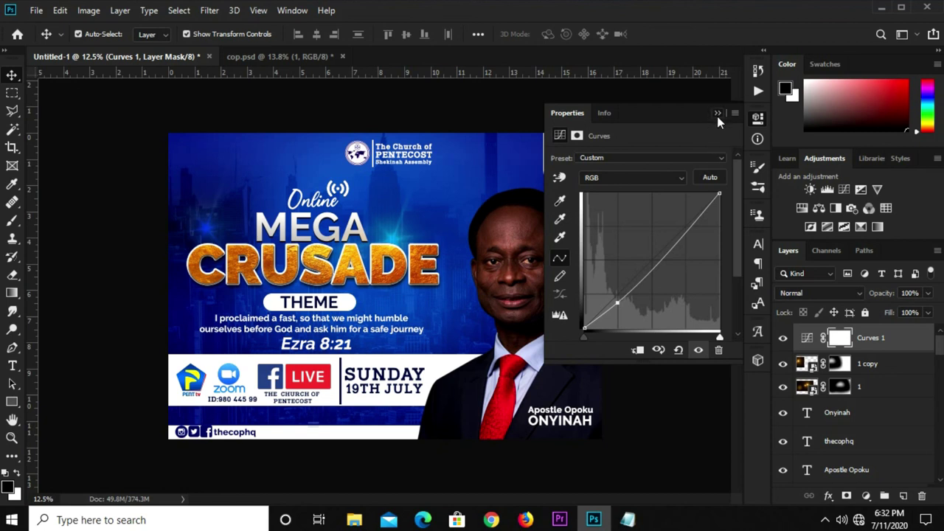
{"action": "left_click", "coordinate": [718, 114]}
Step: Lower the Curves 1 layer opacity to 90%, comparing the flyer with it on and off
{"action": "left_click", "coordinate": [778, 340]}
{"action": "left_click", "coordinate": [779, 339]}
{"action": "left_click", "coordinate": [918, 294]}
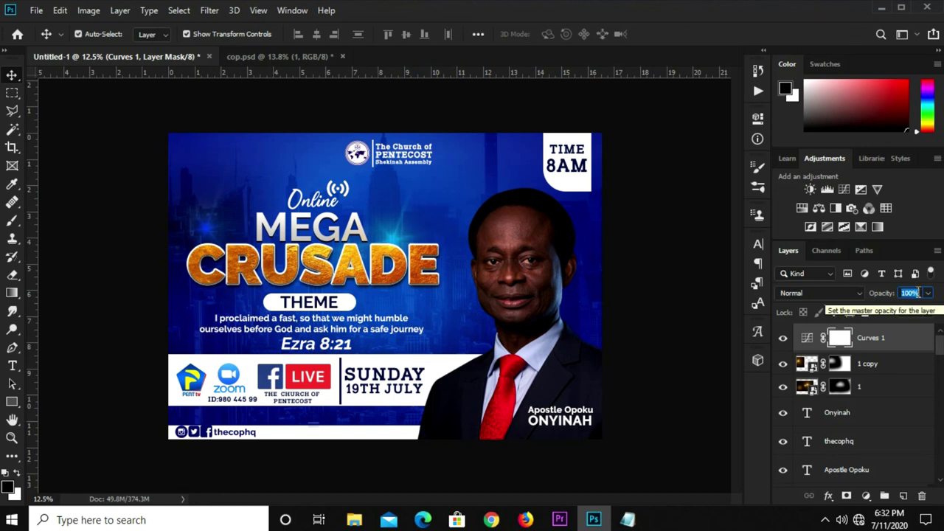
{"action": "type", "text": "9"}
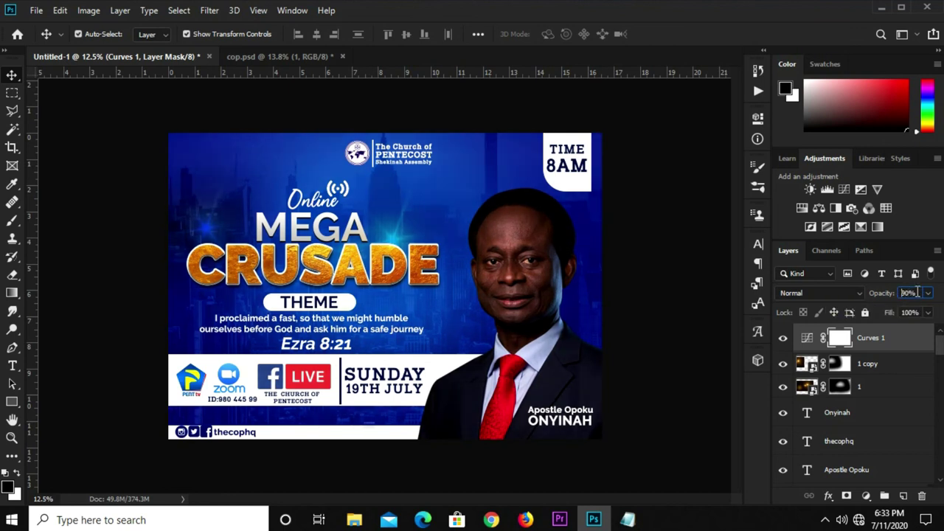
{"action": "left_click", "coordinate": [782, 338]}
{"action": "left_click", "coordinate": [782, 338]}
{"action": "key", "text": "ctrl+plus"}
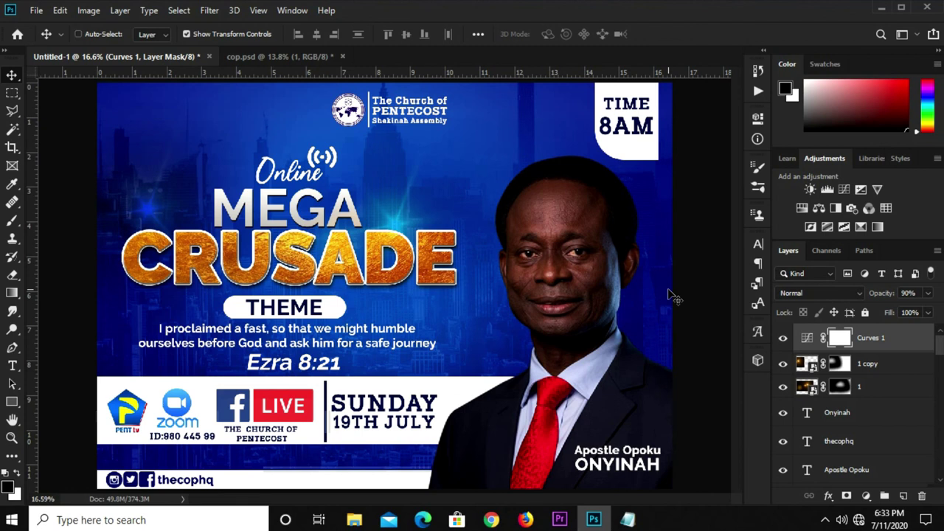
{"action": "key", "text": "ctrl+minus"}
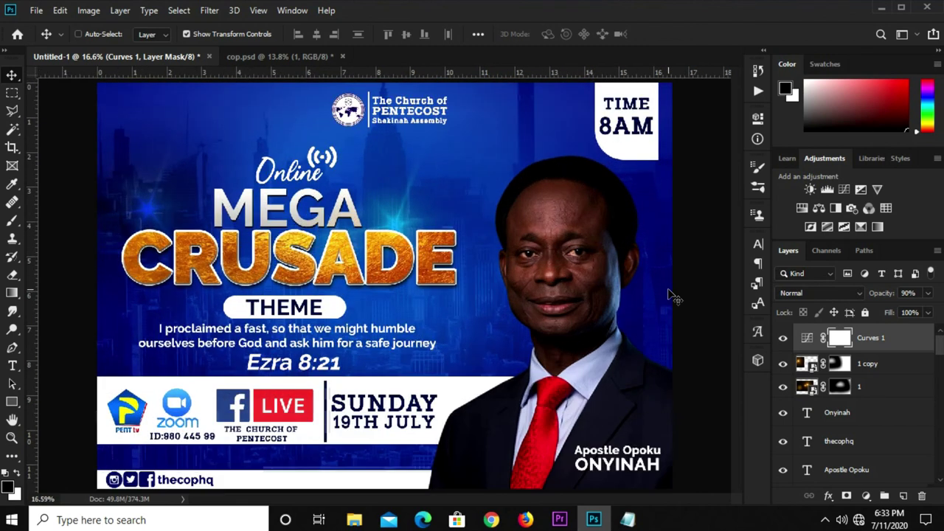